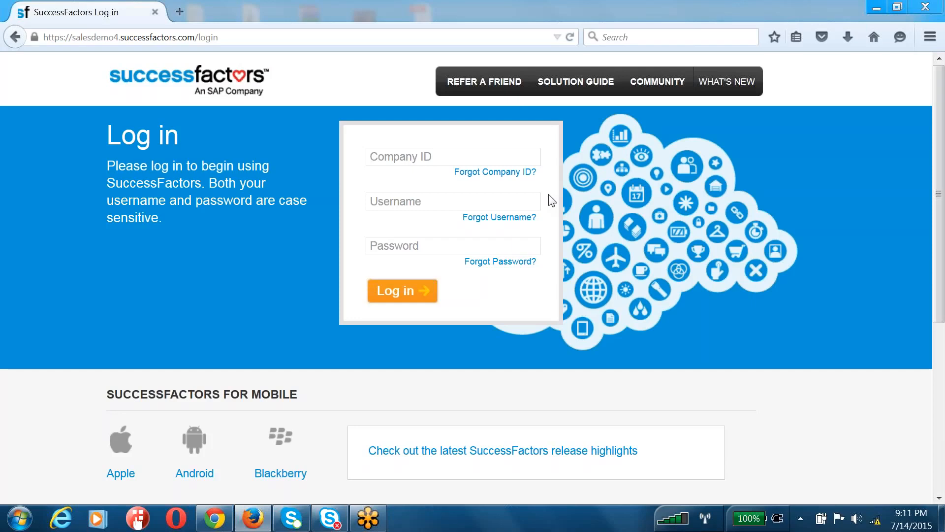
Log in to the SuccessFactors instance with the company ID, HR admin username and password
{"action": "left_click", "coordinate": [392, 156]}
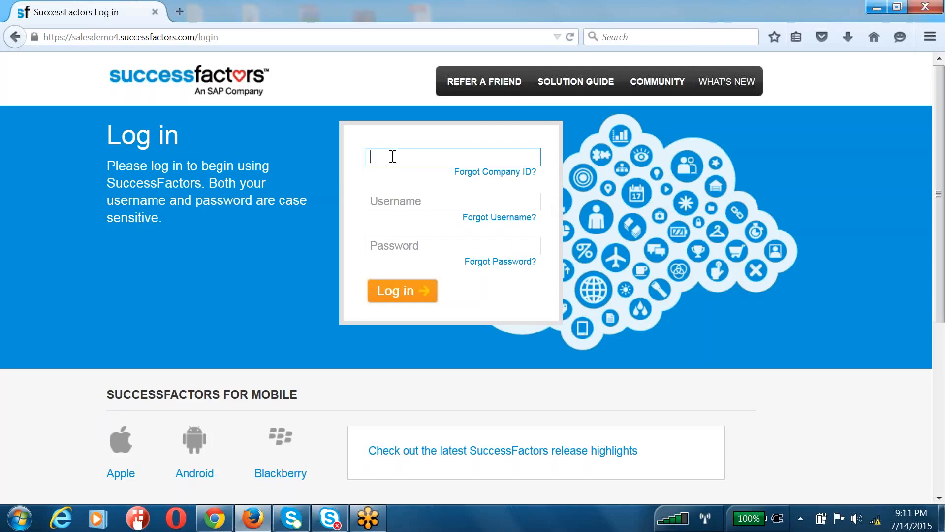
{"action": "type", "text": "acedx3"}
{"action": "key", "text": "Tab"}
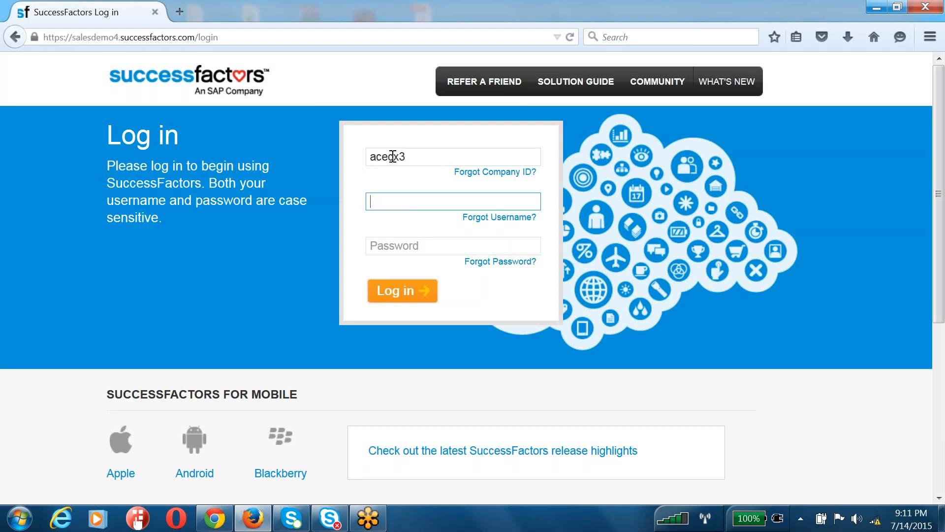
{"action": "type", "text": "hradmin"}
{"action": "key", "text": "Tab"}
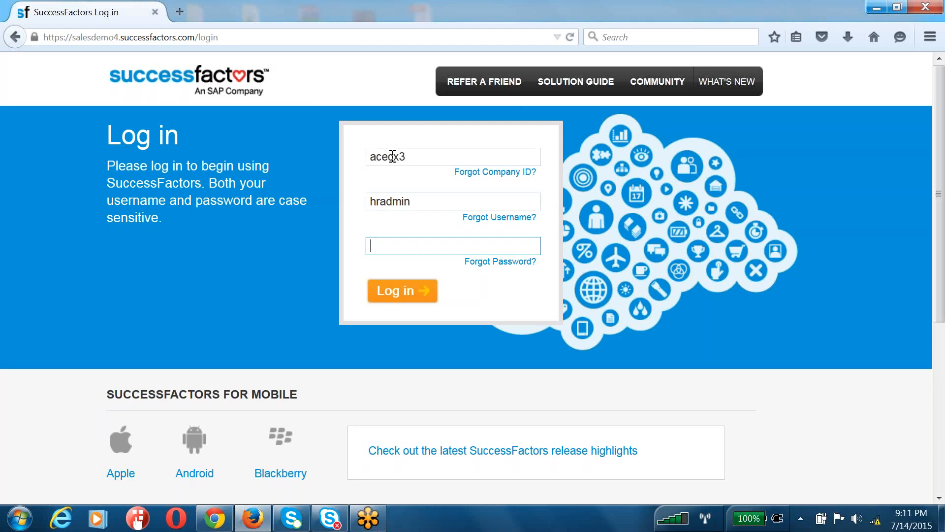
{"action": "type", "text": "******"}
{"action": "key", "text": "Return"}
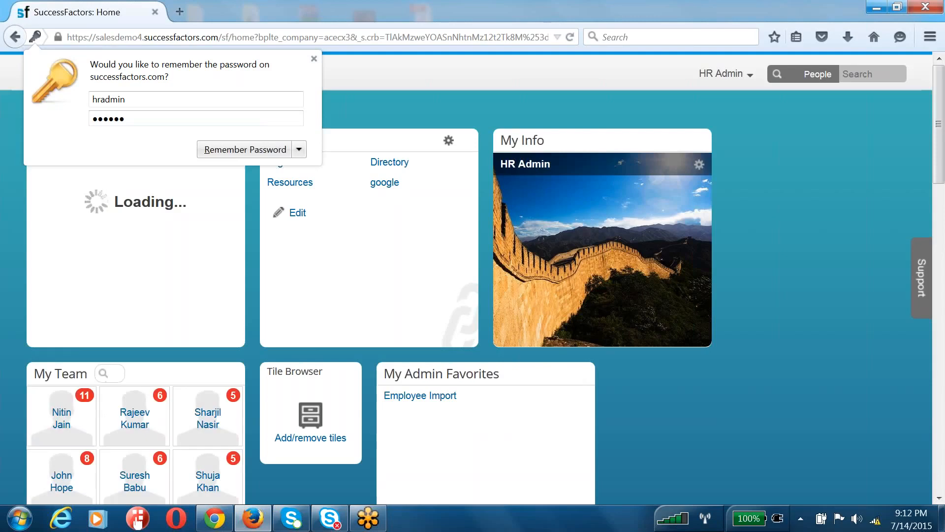
Dismiss the save-password prompt and go to Admin Tools from the HR Admin menu
{"action": "left_click", "coordinate": [493, 92]}
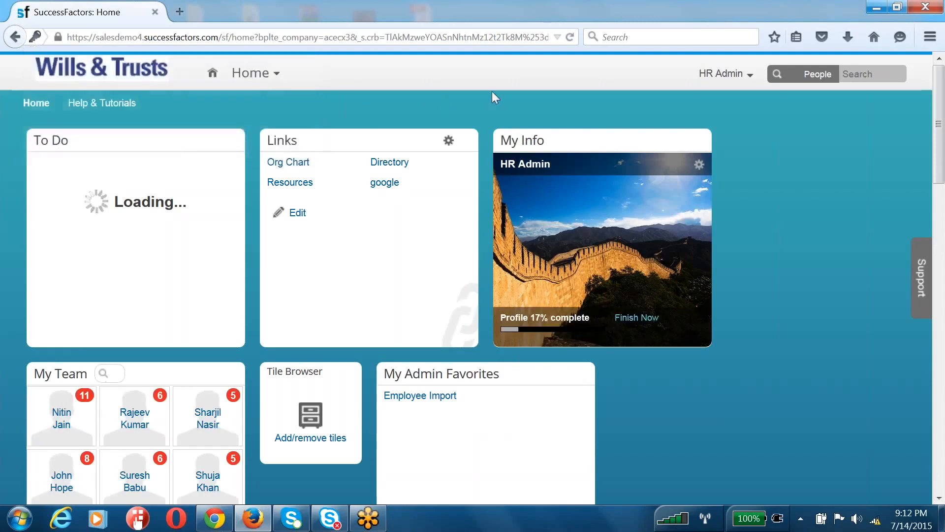
{"action": "left_click", "coordinate": [714, 78]}
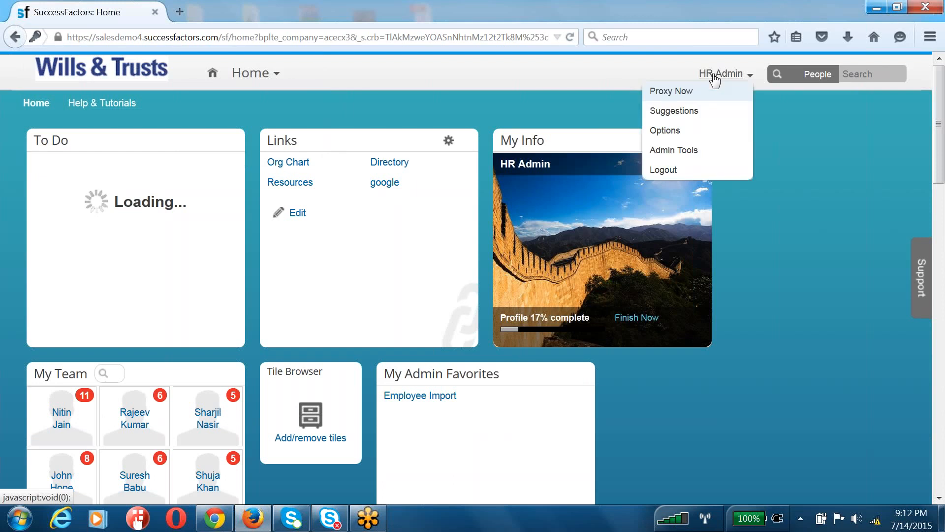
{"action": "left_click", "coordinate": [686, 150]}
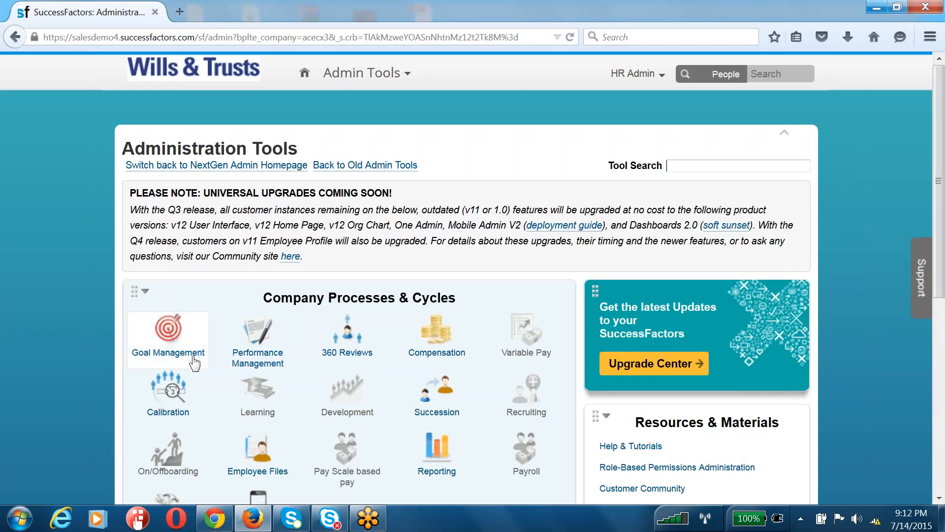
{"action": "left_click", "coordinate": [182, 327]}
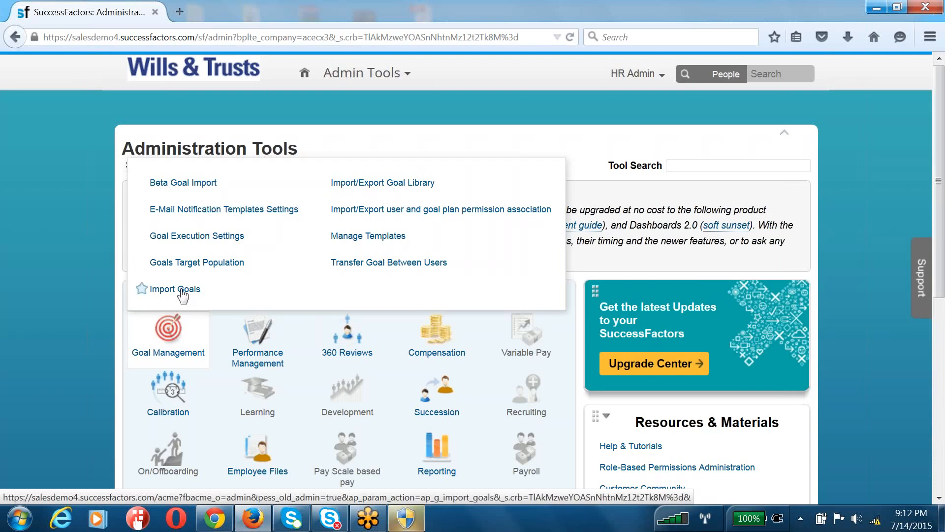
{"action": "left_click_drag", "start_coordinate": [199, 294], "coordinate": [140, 298]}
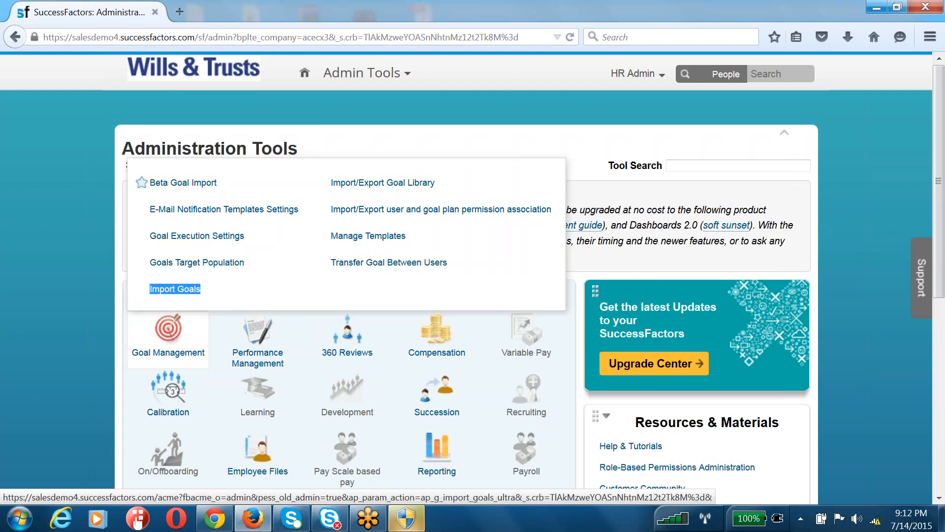
{"action": "left_click_drag", "start_coordinate": [220, 185], "coordinate": [146, 192]}
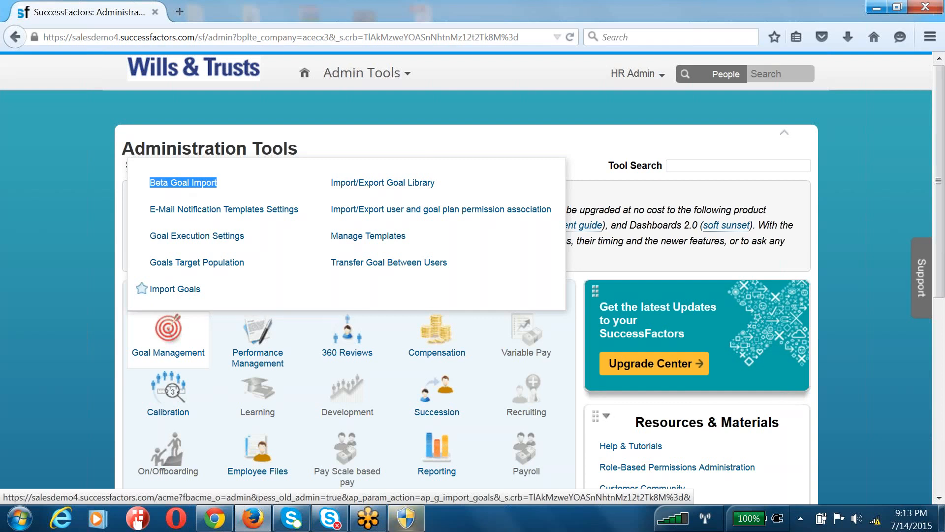
{"action": "left_click", "coordinate": [406, 517]}
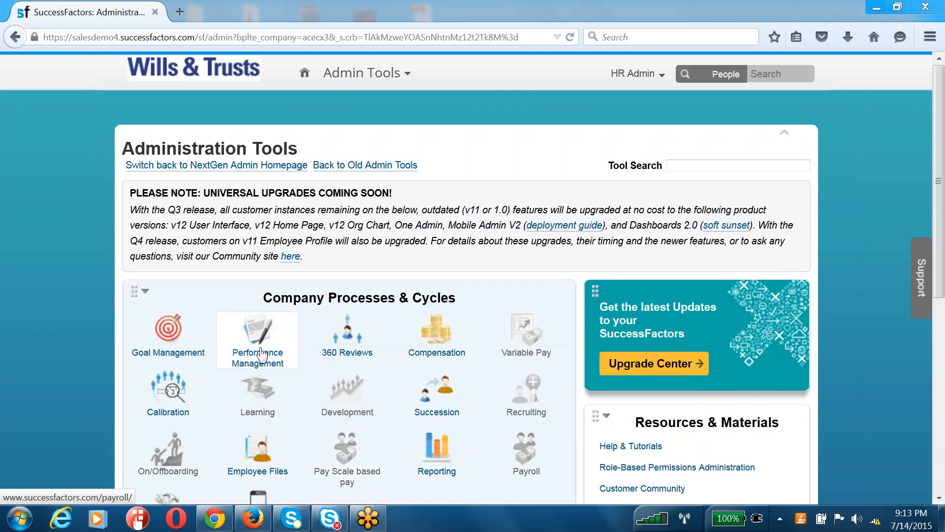
Copy the SuccessFactors admin page address from Firefox and load it in Chrome
{"action": "mouse_move", "coordinate": [191, 334]}
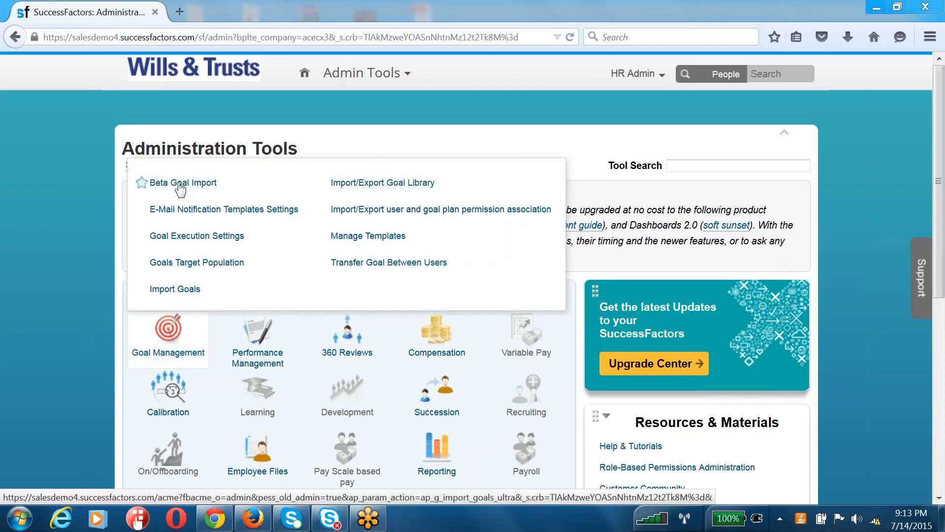
{"action": "left_click", "coordinate": [214, 518]}
{"action": "left_click", "coordinate": [316, 31]}
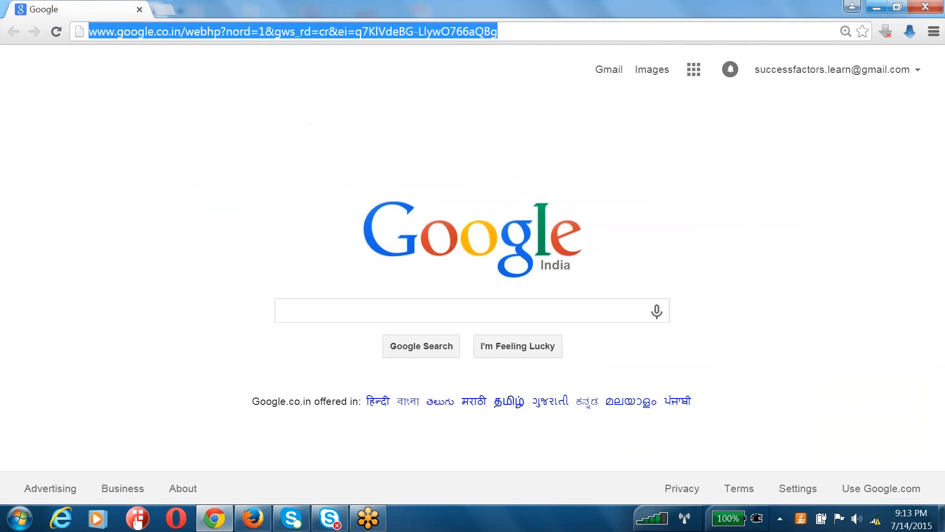
{"action": "left_click", "coordinate": [252, 518]}
{"action": "left_click", "coordinate": [232, 38]}
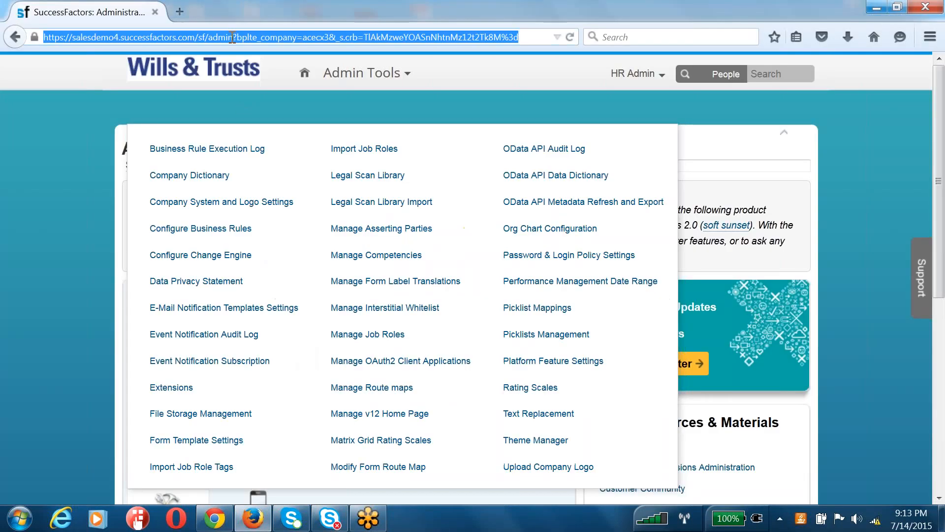
{"action": "key", "text": "ctrl+c"}
{"action": "key", "text": "alt+Tab"}
{"action": "key", "text": "ctrl+v"}
{"action": "key", "text": "Return"}
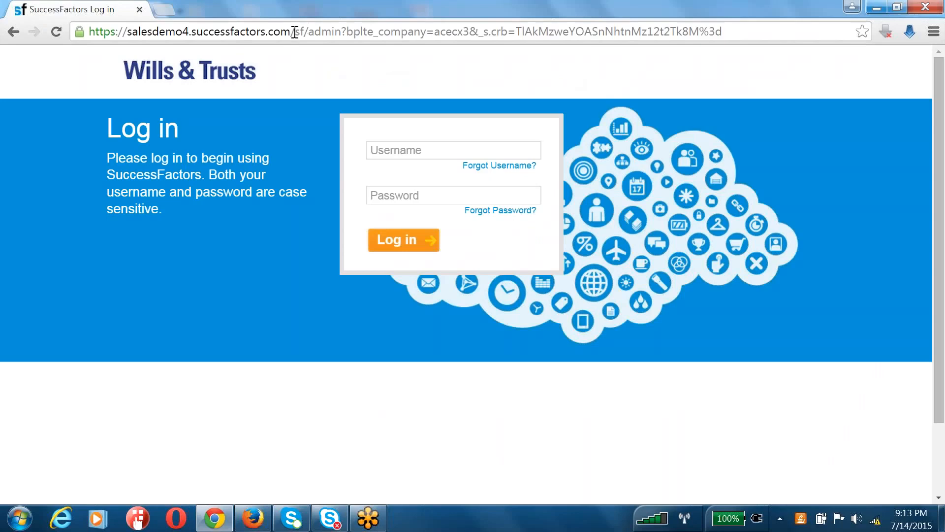
Replace the address path with provisioning_login to reach the Provisioning login
{"action": "left_click_drag", "start_coordinate": [297, 31], "coordinate": [737, 39]}
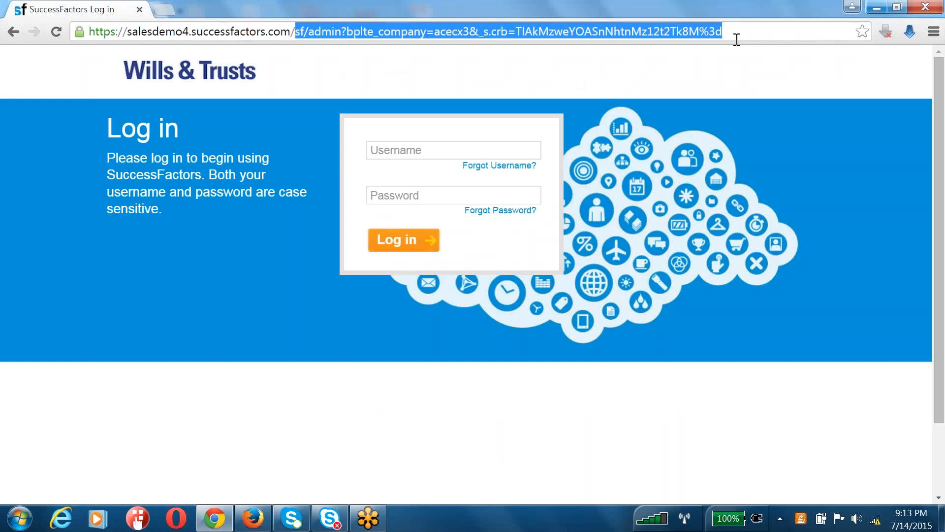
{"action": "type", "text": "provisioning_login"}
{"action": "key", "text": "Return"}
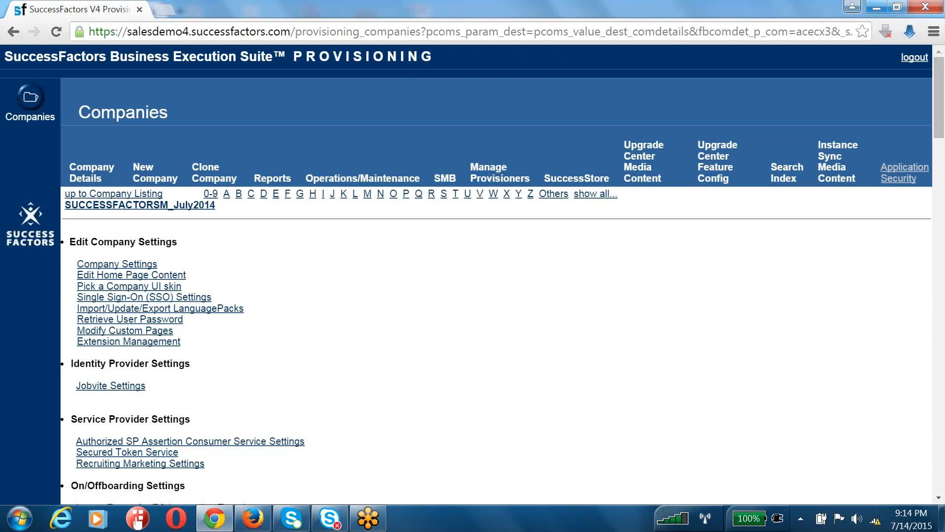
Search Company Settings for 'Goal Frame' and confirm Goal Import is ticked under Goal Frameworks
{"action": "left_click", "coordinate": [124, 266]}
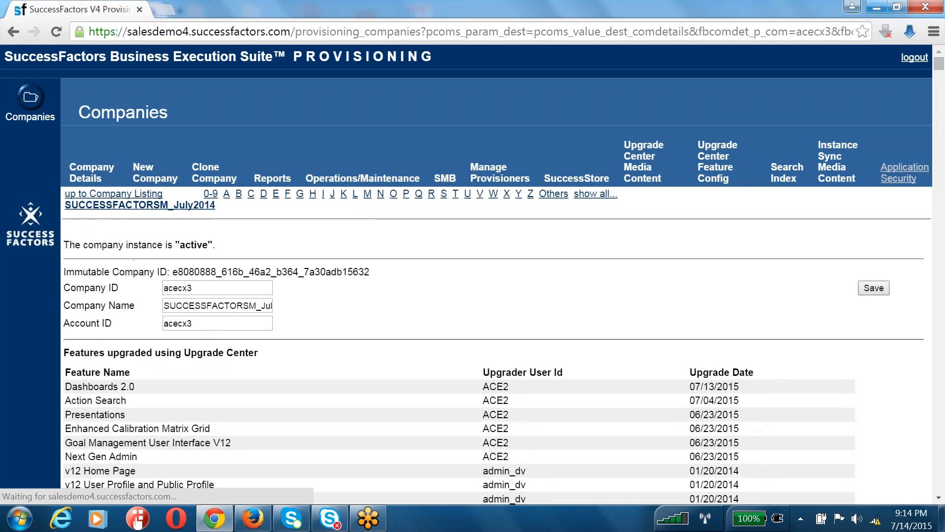
{"action": "key", "text": "ctrl+f"}
{"action": "type", "text": "Goal Frame"}
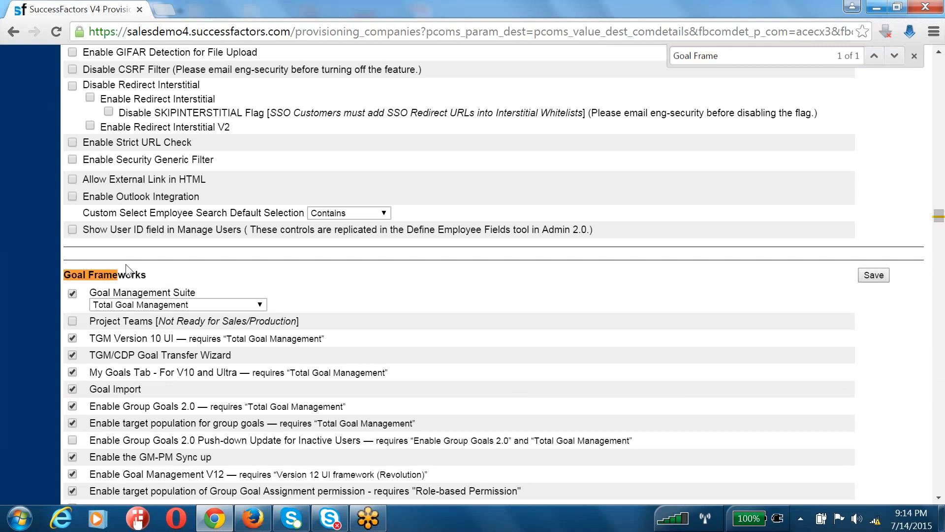
{"action": "scroll", "coordinate": [129, 270], "scroll_direction": "down", "scroll_amount": 1}
{"action": "left_click_drag", "start_coordinate": [84, 321], "coordinate": [174, 314]}
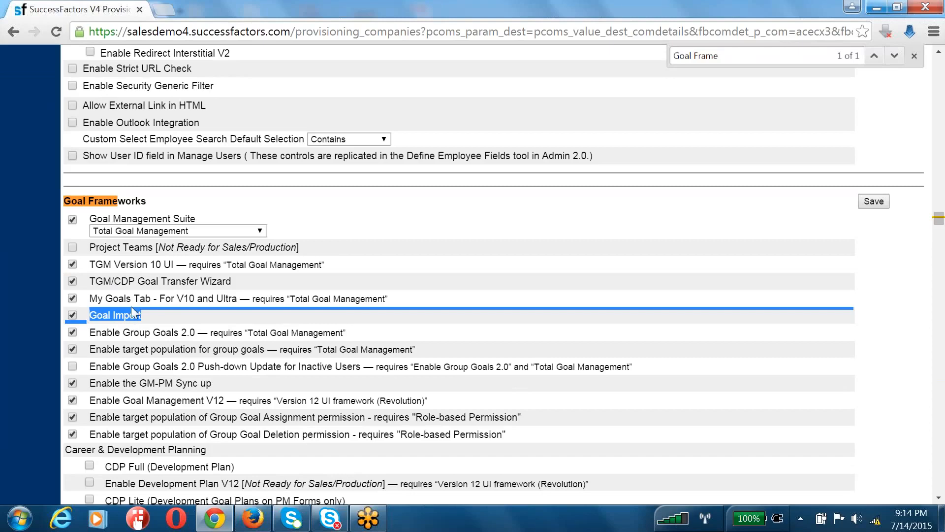
{"action": "left_click", "coordinate": [250, 520]}
{"action": "mouse_move", "coordinate": [166, 329]}
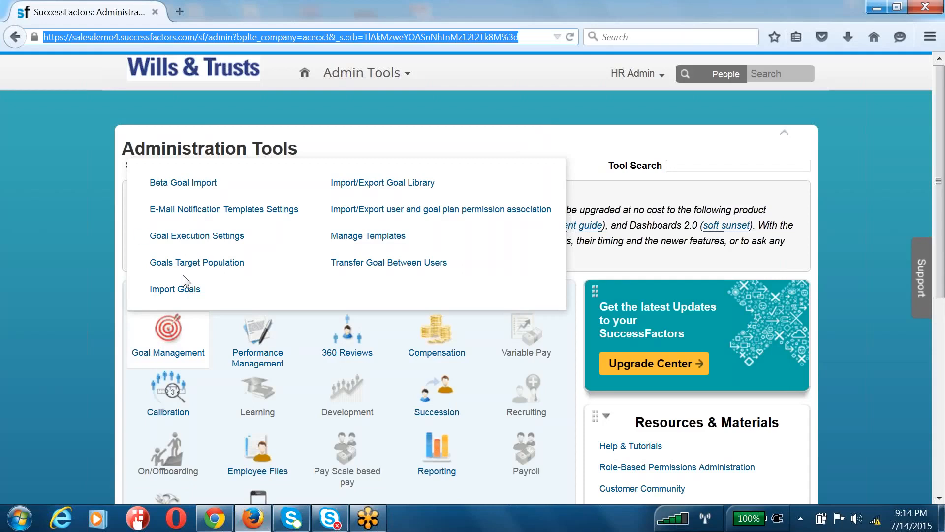
{"action": "left_click", "coordinate": [213, 295]}
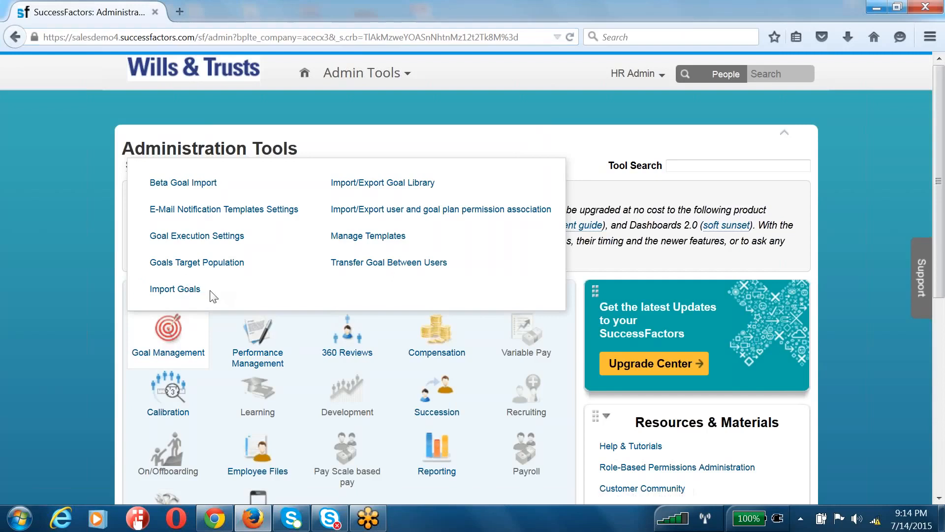
{"action": "left_click_drag", "start_coordinate": [211, 291], "coordinate": [148, 292]}
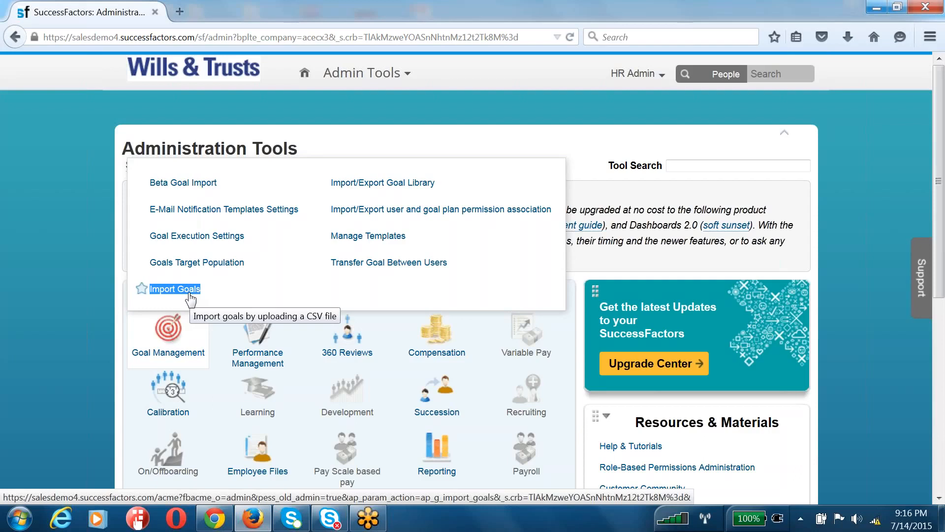
Locate the Beta Goal Import and Import Goals tools, then open the goal import page
{"action": "left_click_drag", "start_coordinate": [223, 183], "coordinate": [139, 196]}
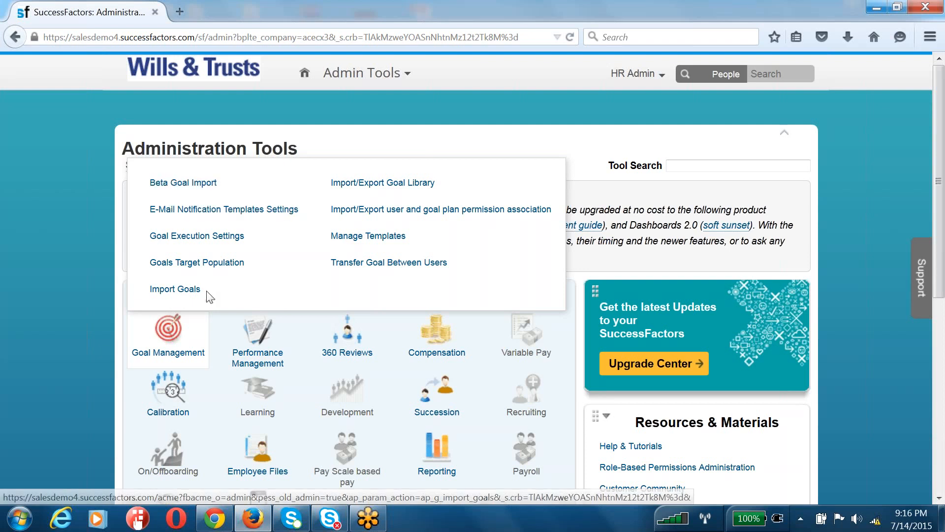
{"action": "left_click_drag", "start_coordinate": [205, 293], "coordinate": [140, 291]}
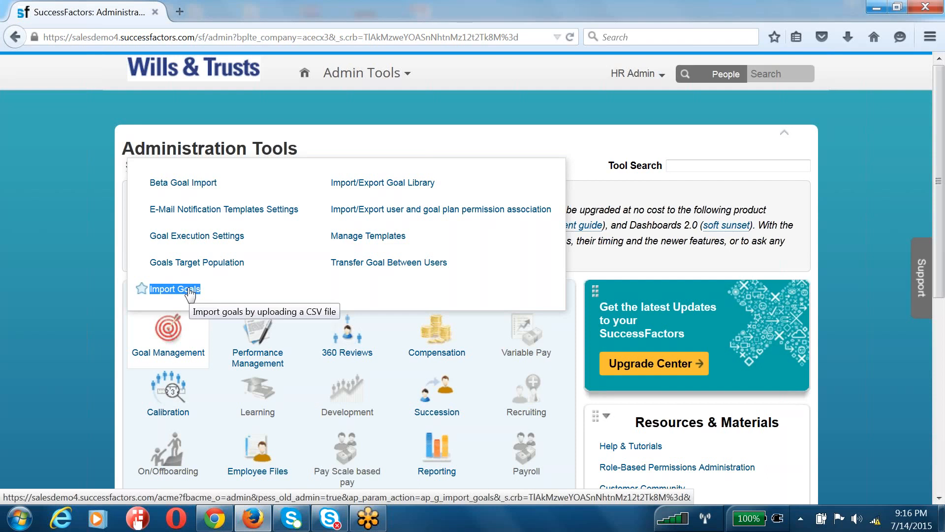
{"action": "left_click", "coordinate": [197, 188]}
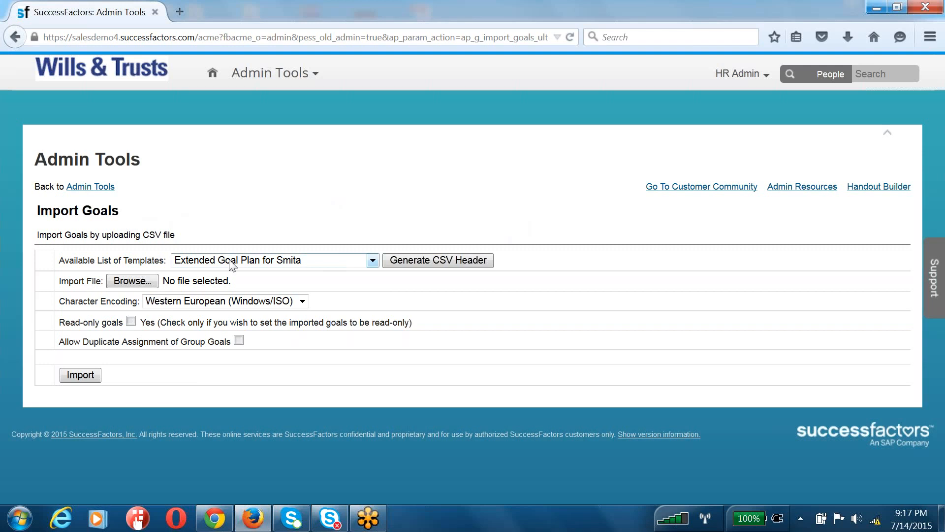
Expand the Available List of Templates dropdown and scroll through the goal plan templates
{"action": "left_click", "coordinate": [261, 260]}
{"action": "scroll", "coordinate": [235, 437], "scroll_direction": "down", "scroll_amount": 15}
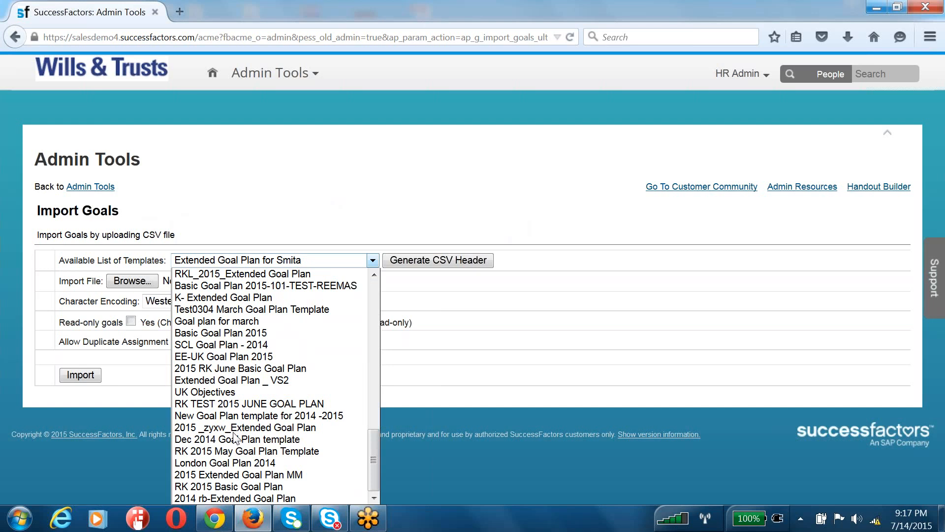
{"action": "left_click", "coordinate": [215, 526]}
Find 'Goal' in the provisioning settings and open Import/Update/Export Goal Plan Template's Goal Templates list
{"action": "scroll", "coordinate": [458, 275], "scroll_direction": "up", "scroll_amount": 10}
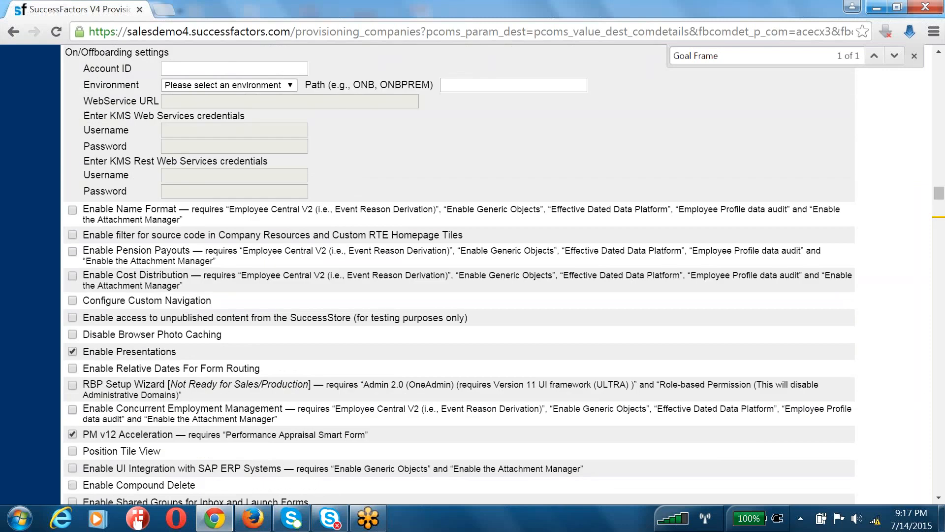
{"action": "scroll", "coordinate": [183, 271], "scroll_direction": "up", "scroll_amount": 20}
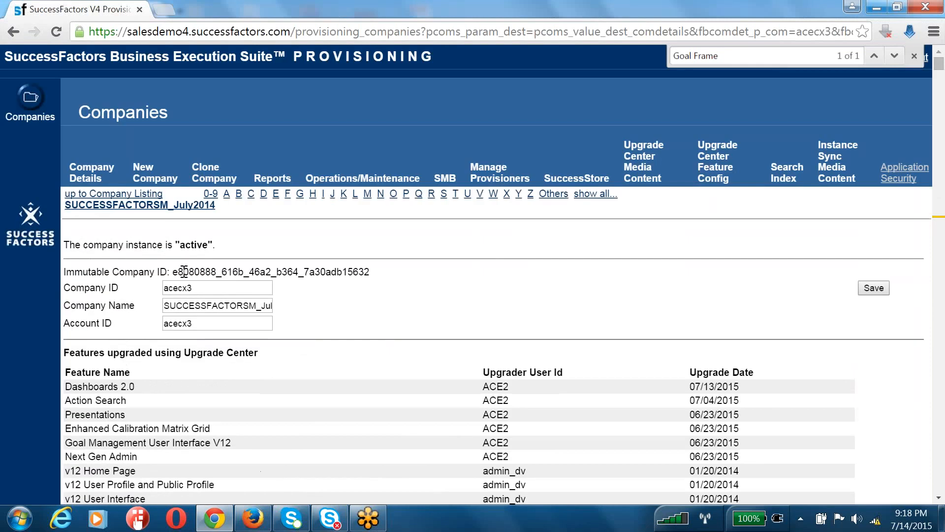
{"action": "left_click", "coordinate": [177, 206]}
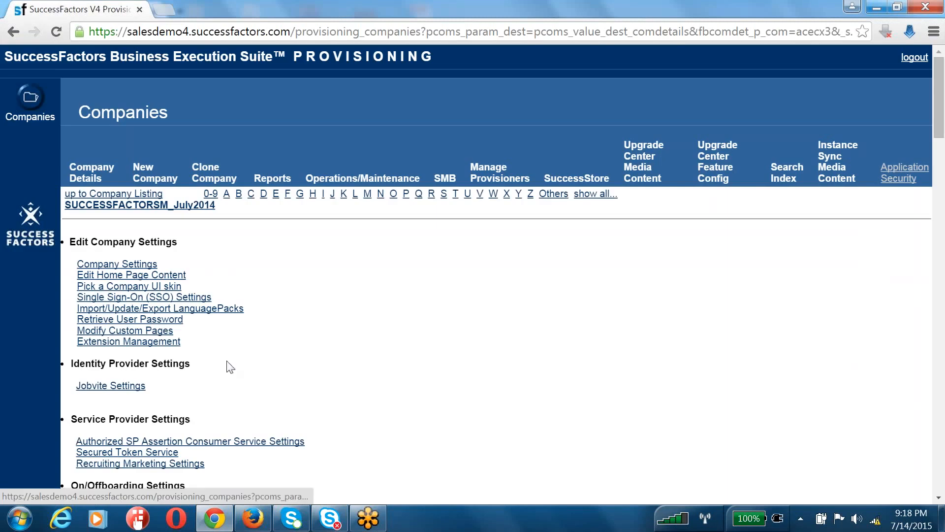
{"action": "key", "text": "ctrl+f"}
{"action": "type", "text": "Goal"}
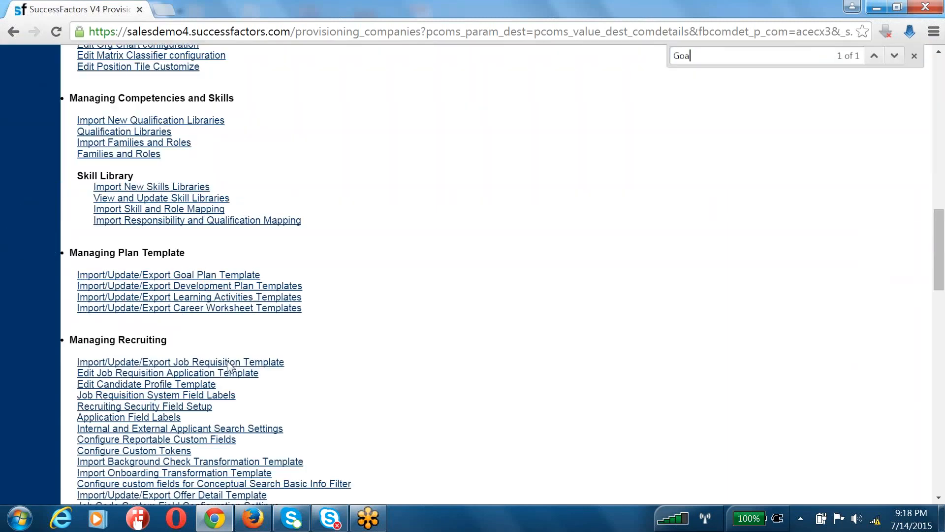
{"action": "left_click", "coordinate": [229, 279]}
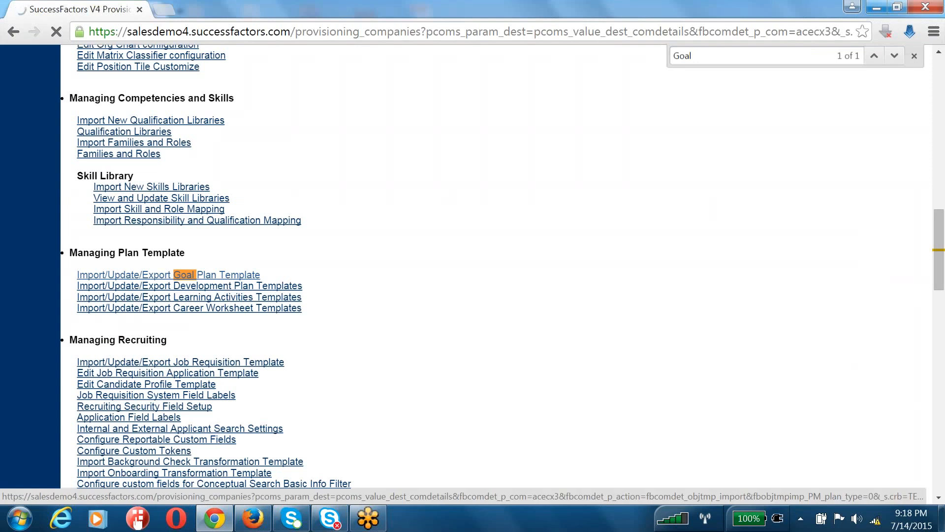
{"action": "scroll", "coordinate": [698, 57], "scroll_direction": "down", "scroll_amount": 5}
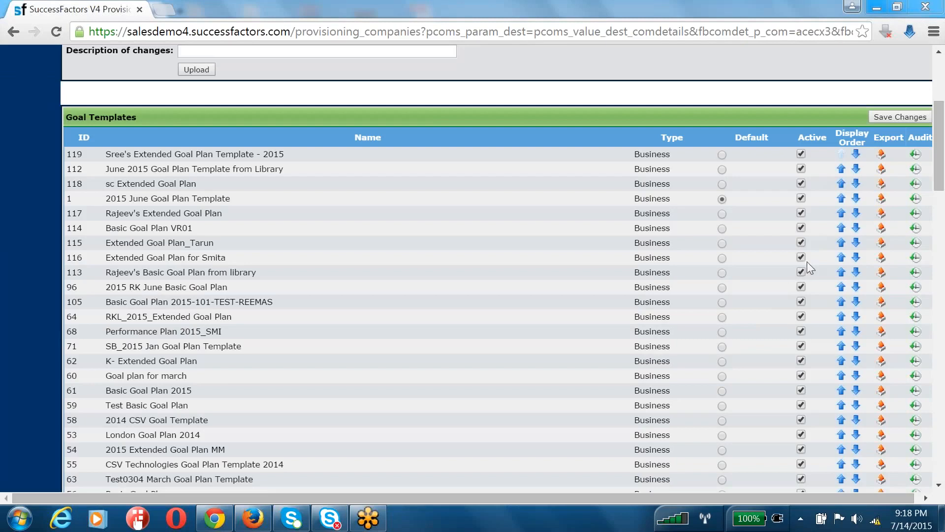
Uncheck Active for goal templates 96, 55 and 63
{"action": "left_click", "coordinate": [801, 287]}
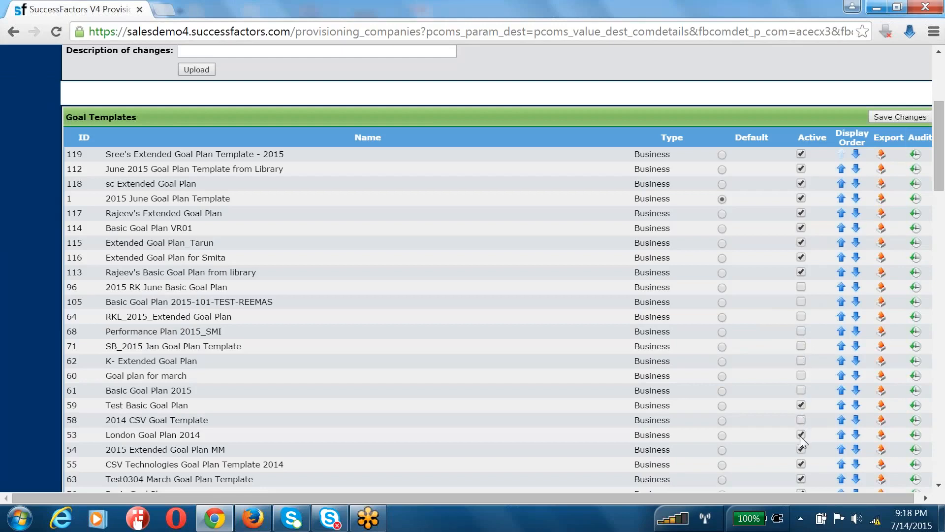
{"action": "left_click", "coordinate": [800, 462]}
{"action": "left_click", "coordinate": [801, 479]}
{"action": "scroll", "coordinate": [802, 369], "scroll_direction": "down", "scroll_amount": 5}
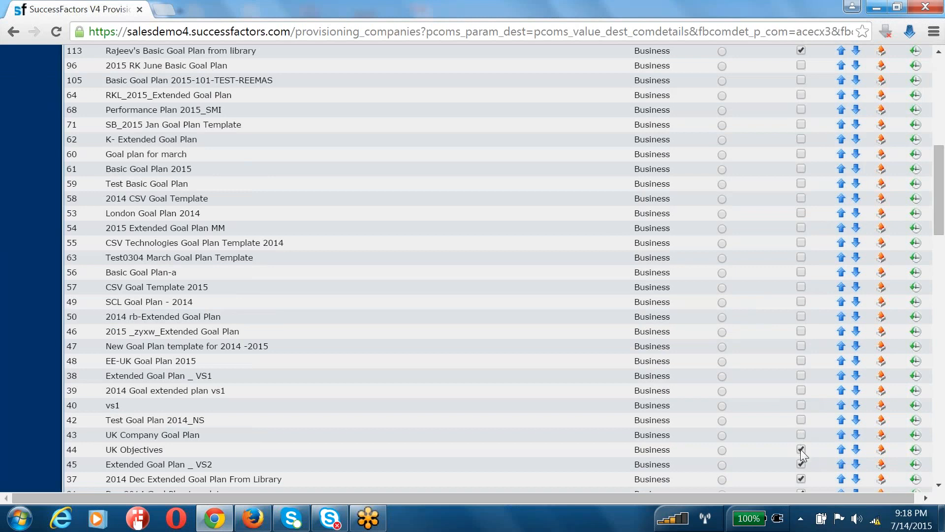
{"action": "scroll", "coordinate": [793, 450], "scroll_direction": "down", "scroll_amount": 5}
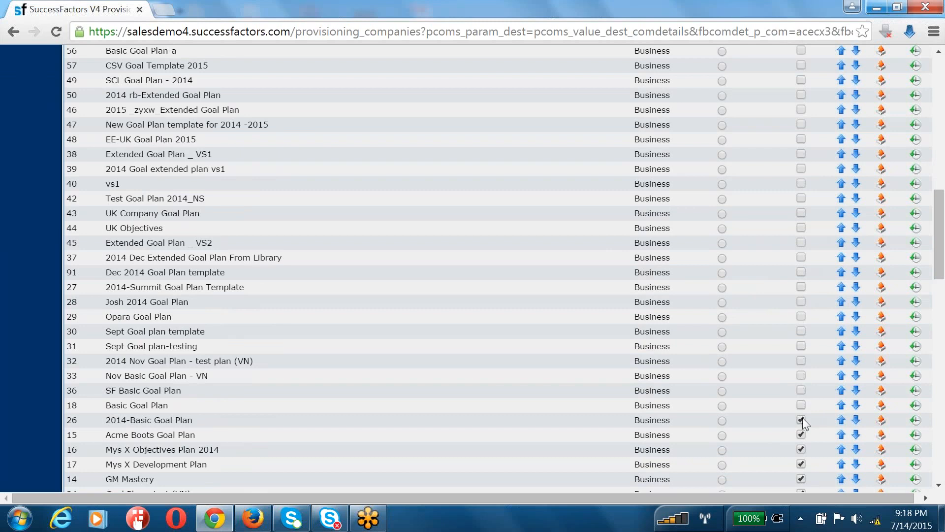
Deactivate Acme Boots, Mys X Development Plan, GM Mastery and both RK 2015 templates, then save
{"action": "left_click", "coordinate": [801, 433]}
{"action": "left_click", "coordinate": [802, 466]}
{"action": "left_click", "coordinate": [802, 476]}
{"action": "scroll", "coordinate": [804, 423], "scroll_direction": "down", "scroll_amount": 8}
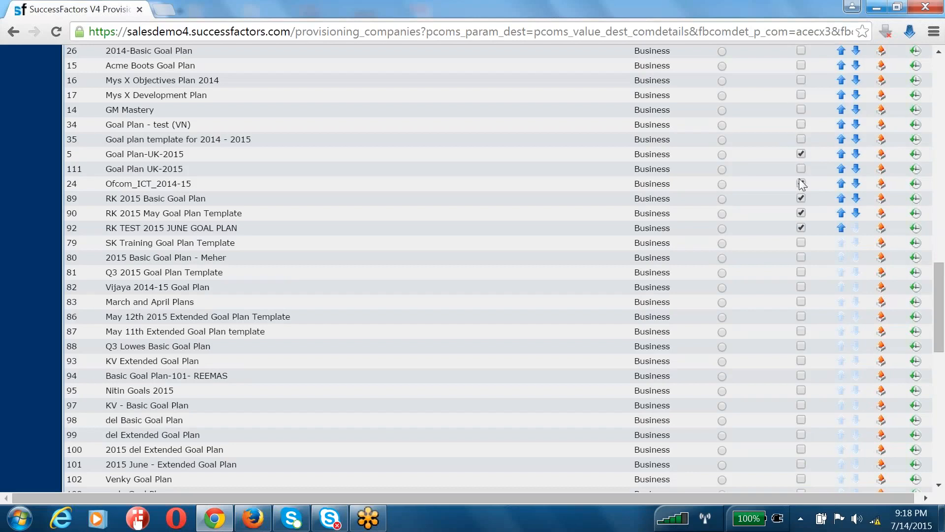
{"action": "left_click", "coordinate": [801, 198]}
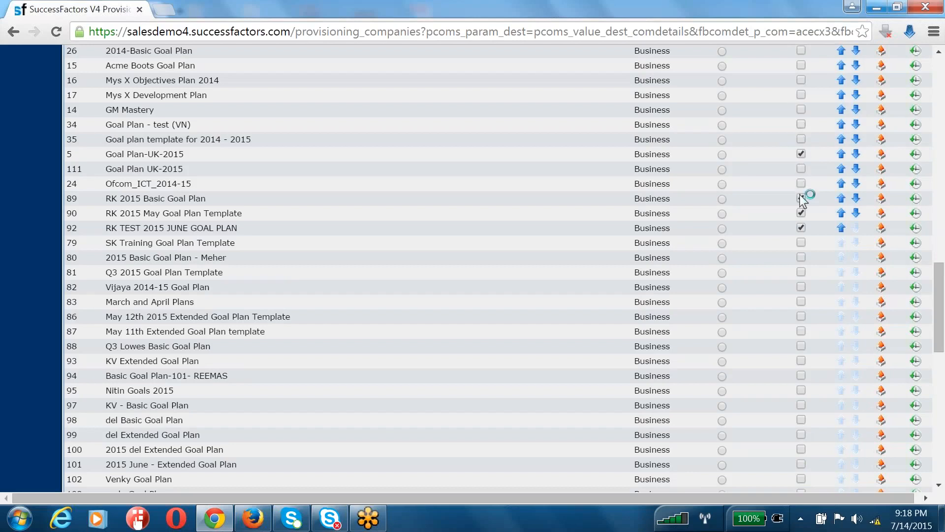
{"action": "left_click", "coordinate": [801, 227]}
{"action": "scroll", "coordinate": [748, 256], "scroll_direction": "down", "scroll_amount": 13}
{"action": "scroll", "coordinate": [748, 256], "scroll_direction": "up", "scroll_amount": 6}
{"action": "scroll", "coordinate": [748, 256], "scroll_direction": "up", "scroll_amount": 10}
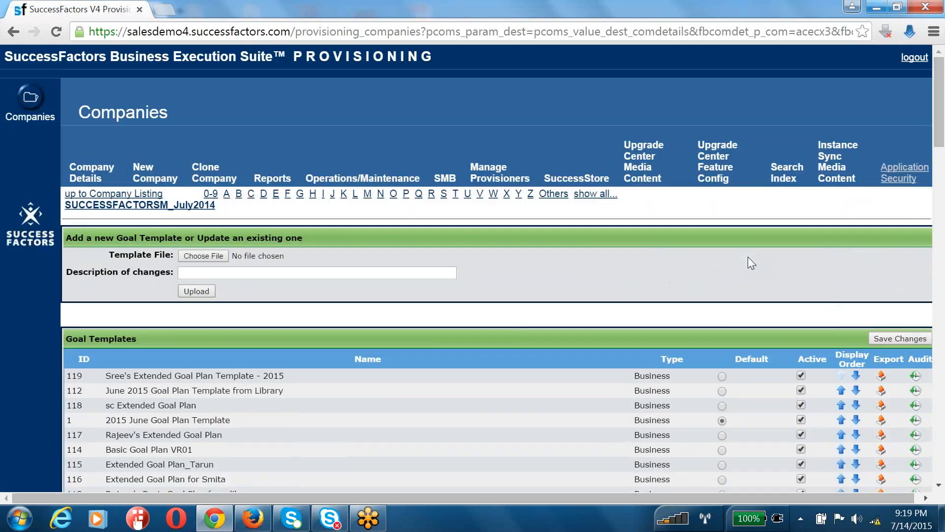
{"action": "left_click", "coordinate": [900, 338]}
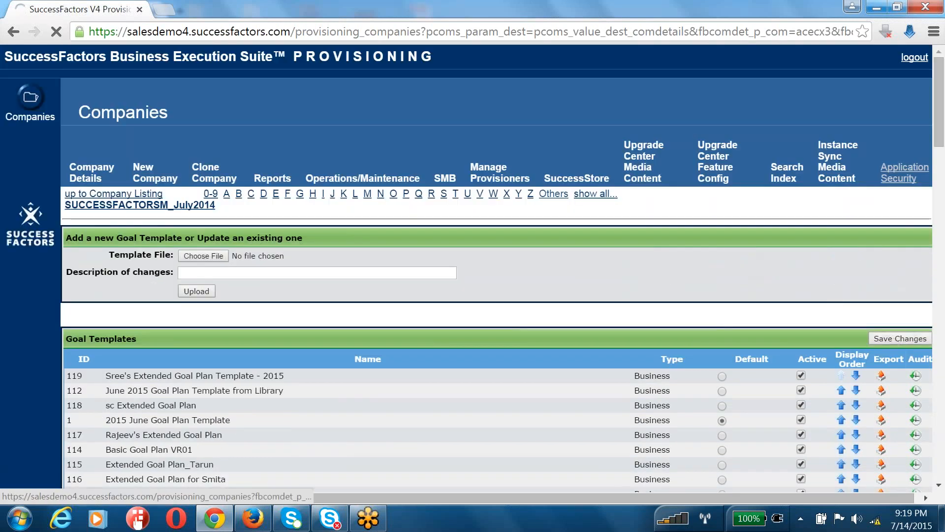
{"action": "left_click", "coordinate": [253, 518]}
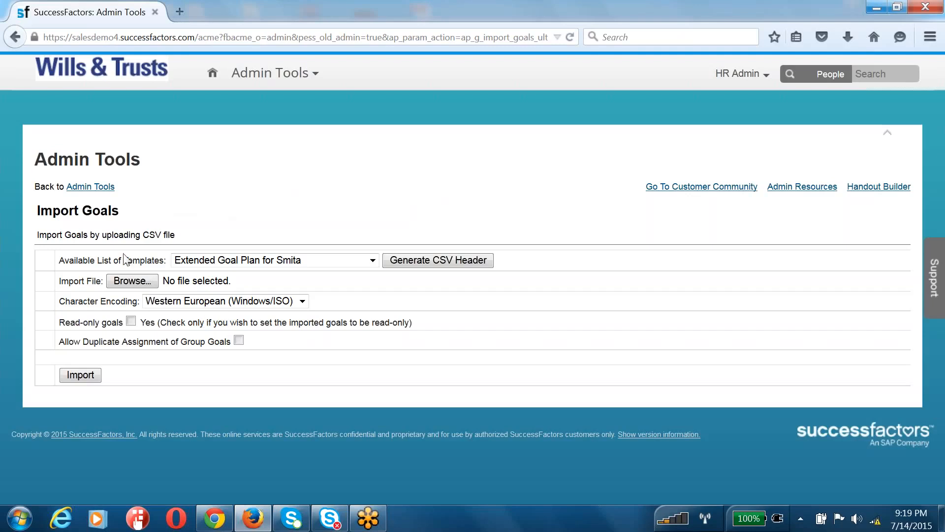
Go back to Admin Tools and retry the page after the Secure Connection Failed error
{"action": "left_click", "coordinate": [99, 187]}
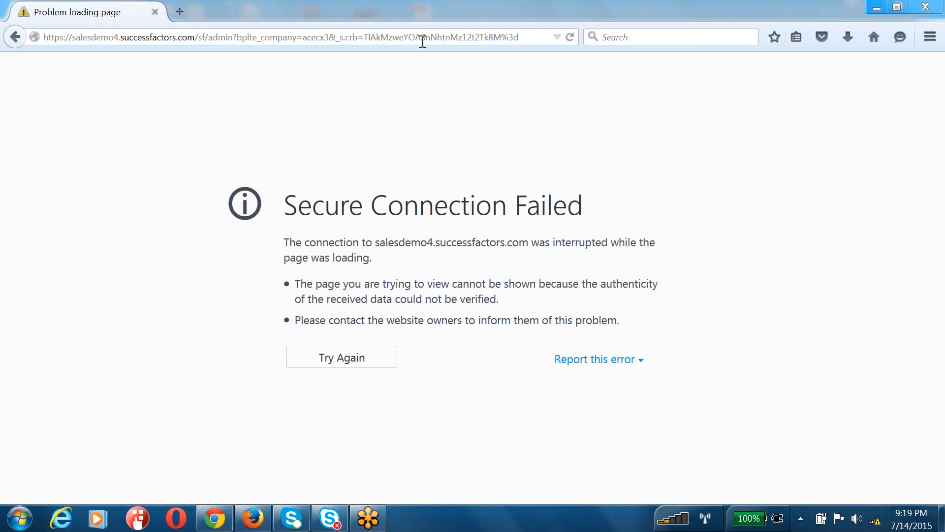
{"action": "left_click", "coordinate": [421, 38]}
{"action": "key", "text": "Return"}
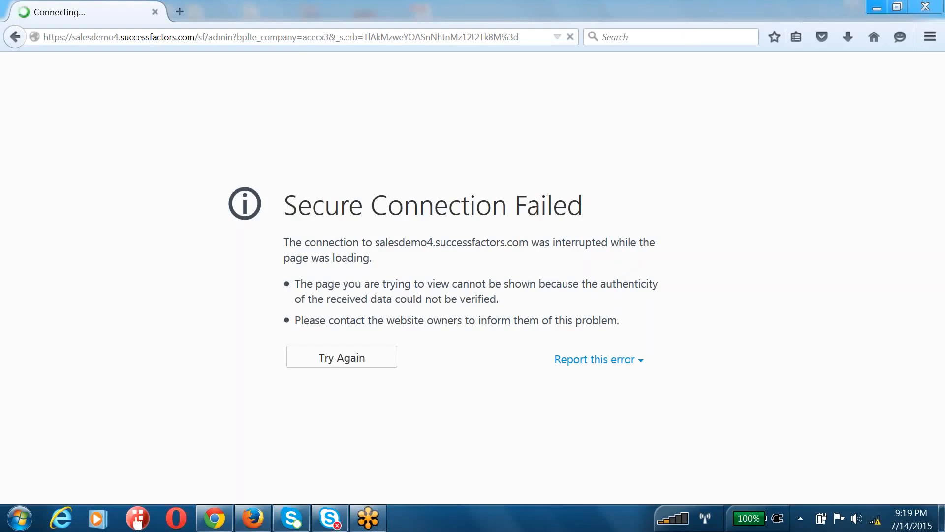
{"action": "mouse_move", "coordinate": [876, 523]}
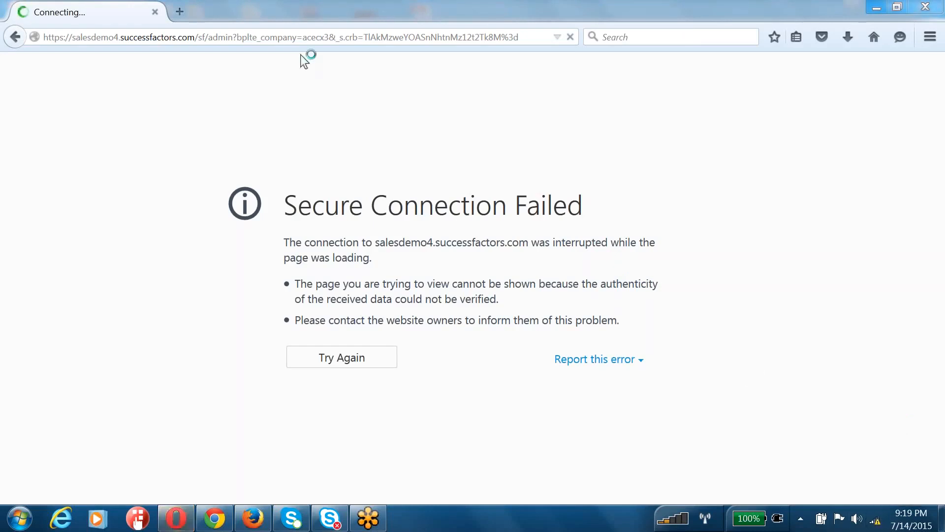
{"action": "left_click", "coordinate": [301, 36]}
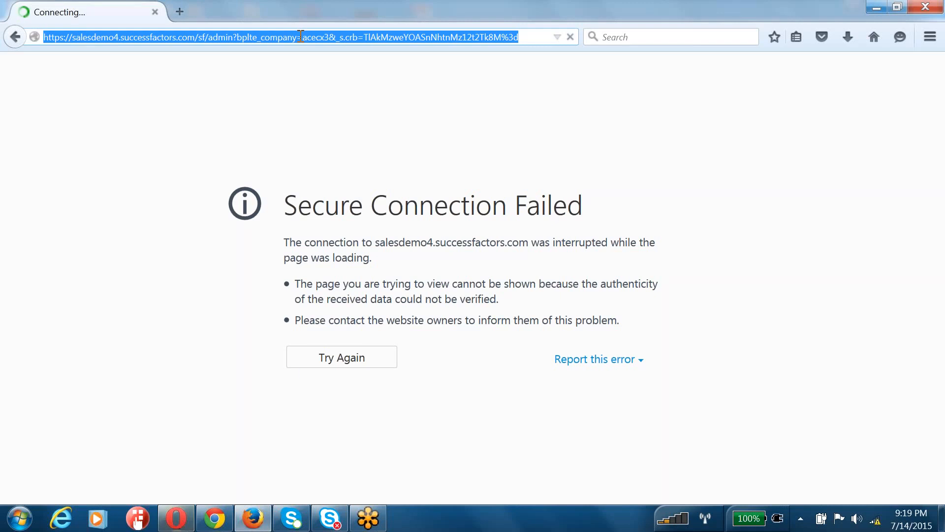
Close the stray Opera window and return to the failed page in Firefox
{"action": "left_click", "coordinate": [182, 524]}
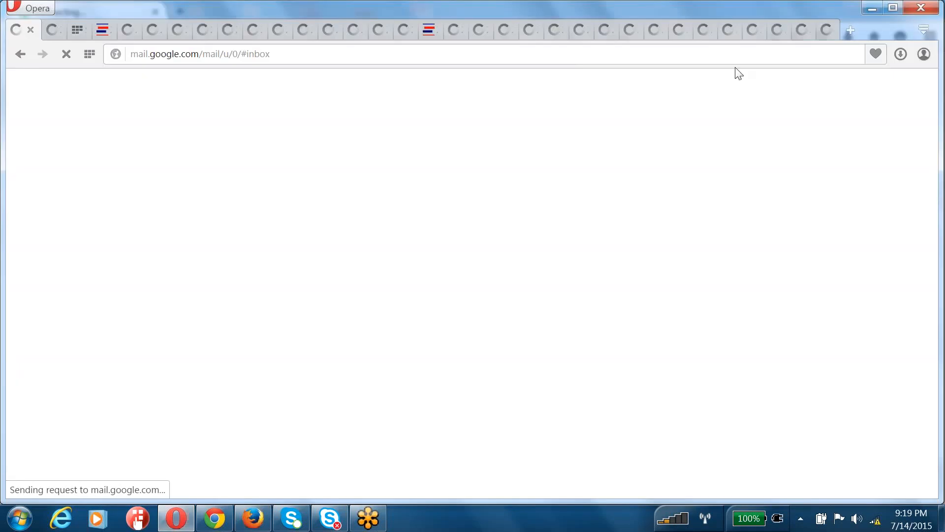
{"action": "left_click", "coordinate": [922, 8]}
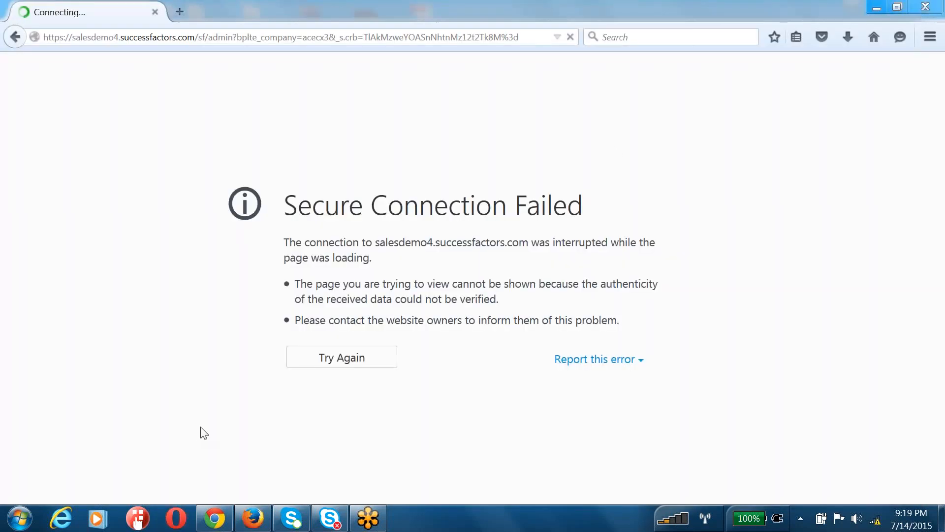
{"action": "mouse_move", "coordinate": [257, 526]}
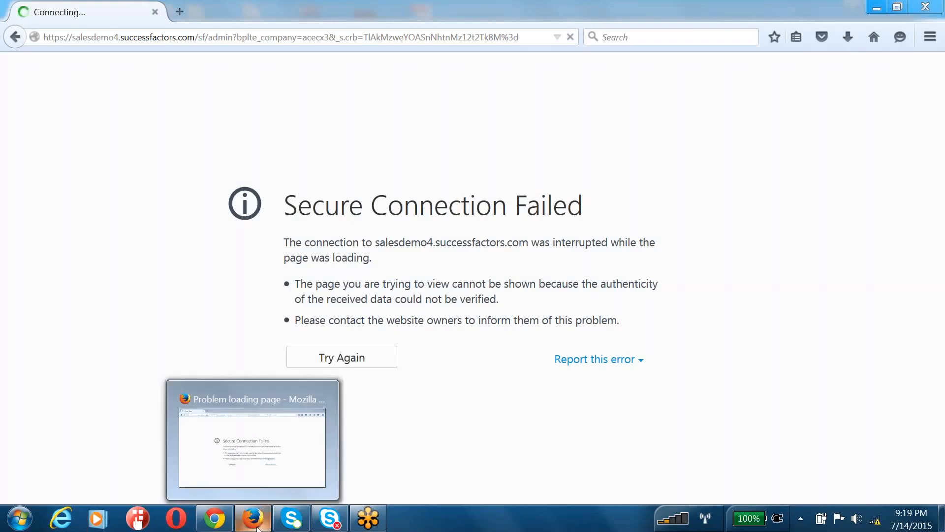
{"action": "left_click", "coordinate": [253, 479]}
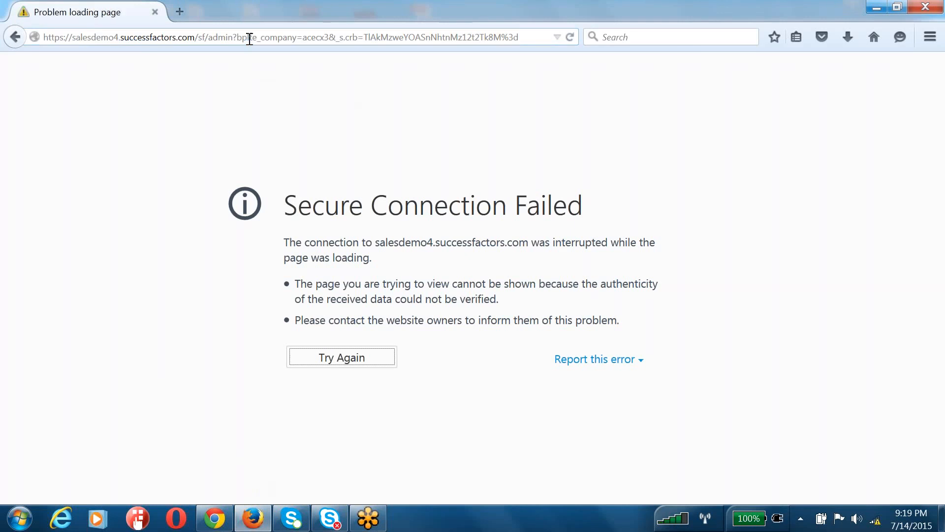
{"action": "left_click", "coordinate": [153, 42]}
In Chrome, change the address path to login and load the SuccessFactors login page
{"action": "left_click", "coordinate": [215, 518]}
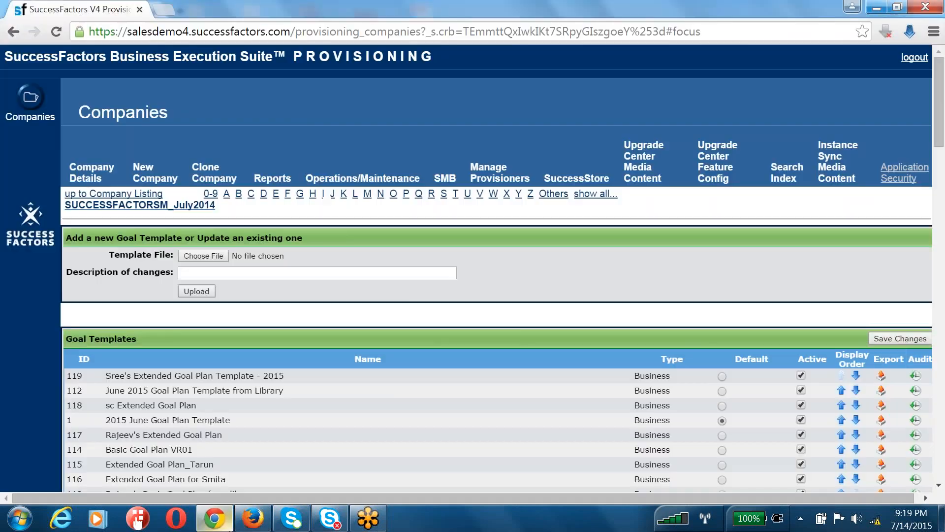
{"action": "left_click_drag", "start_coordinate": [295, 31], "coordinate": [700, 31]}
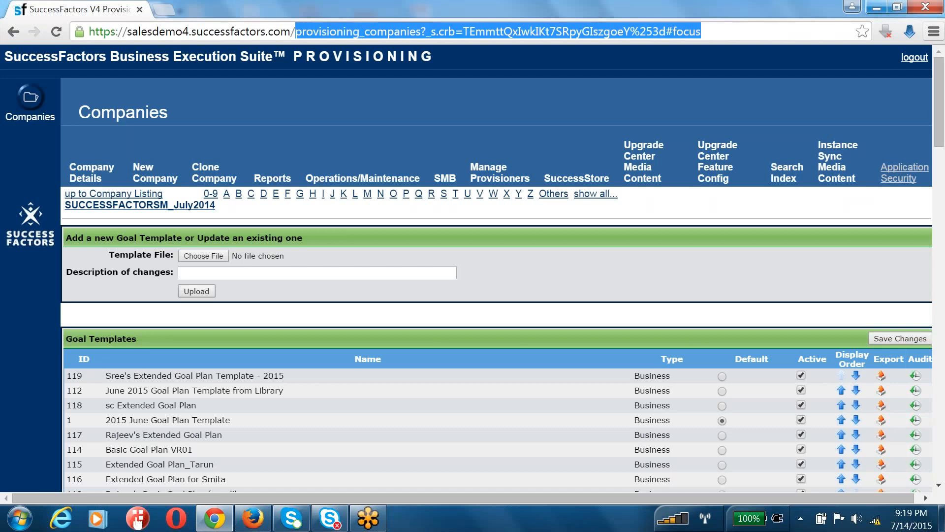
{"action": "type", "text": "lo0gin"}
{"action": "key", "text": "Return"}
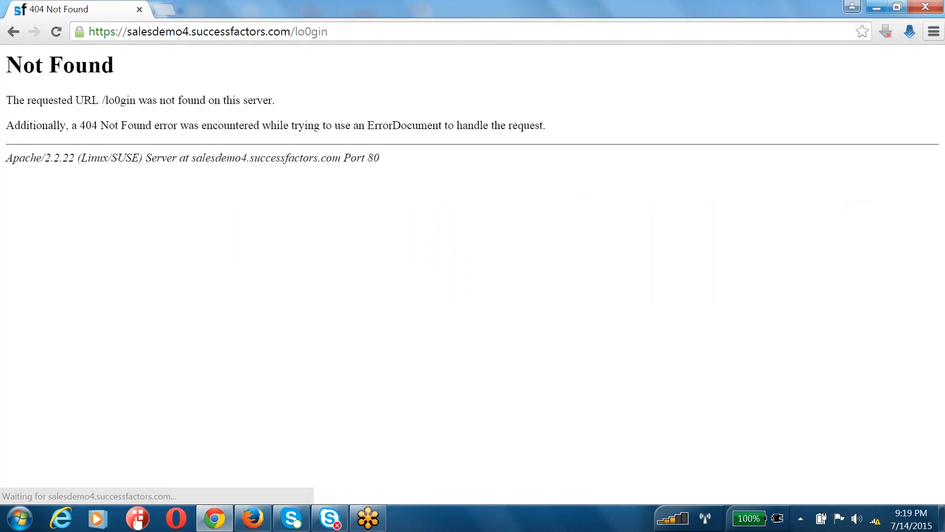
{"action": "left_click", "coordinate": [310, 32]}
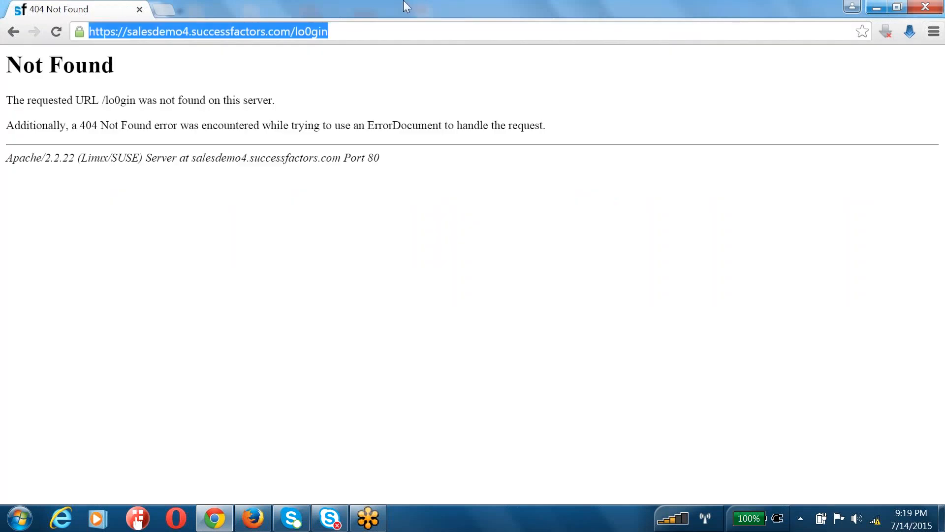
{"action": "key", "text": "End"}
{"action": "key", "text": "BackSpace"}
{"action": "key", "text": "BackSpace"}
{"action": "key", "text": "BackSpace"}
{"action": "key", "text": "BackSpace"}
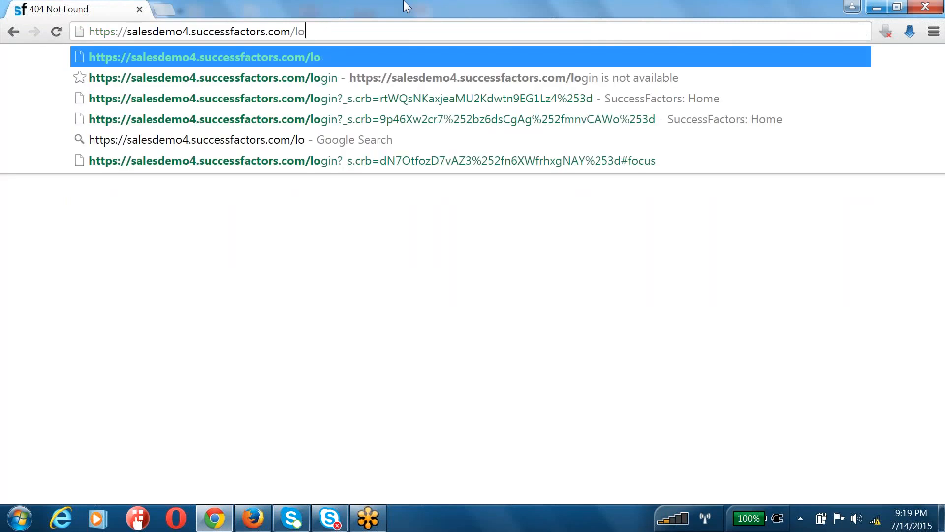
{"action": "type", "text": "ging"}
{"action": "key", "text": "BackSpace"}
{"action": "key", "text": "Return"}
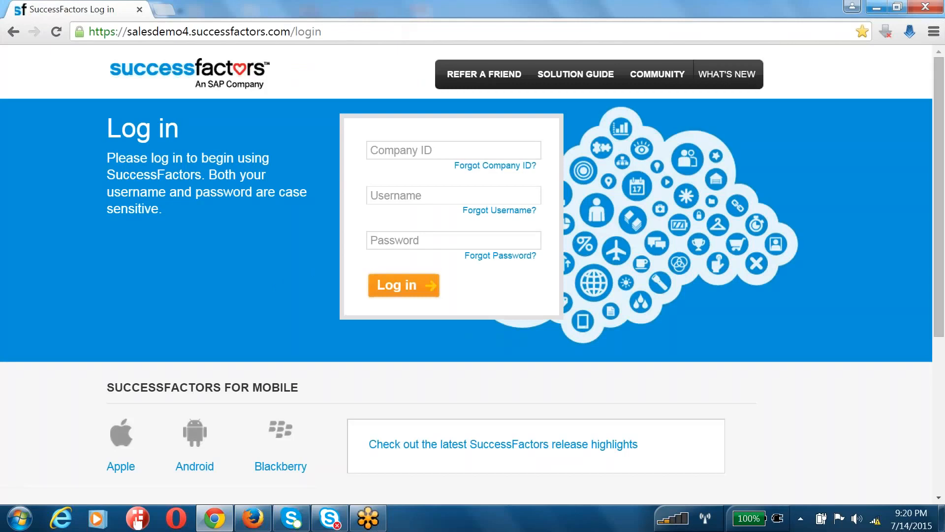
Sign in with the company ID, HR admin username and password
{"action": "left_click", "coordinate": [413, 149]}
{"action": "type", "text": "acecx3"}
{"action": "key", "text": "Tab"}
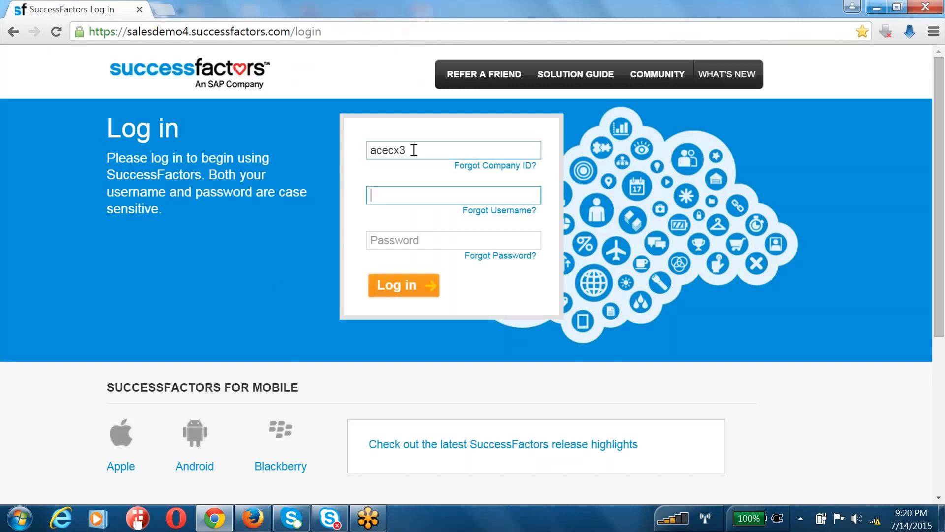
{"action": "type", "text": "hradmin"}
{"action": "key", "text": "Tab"}
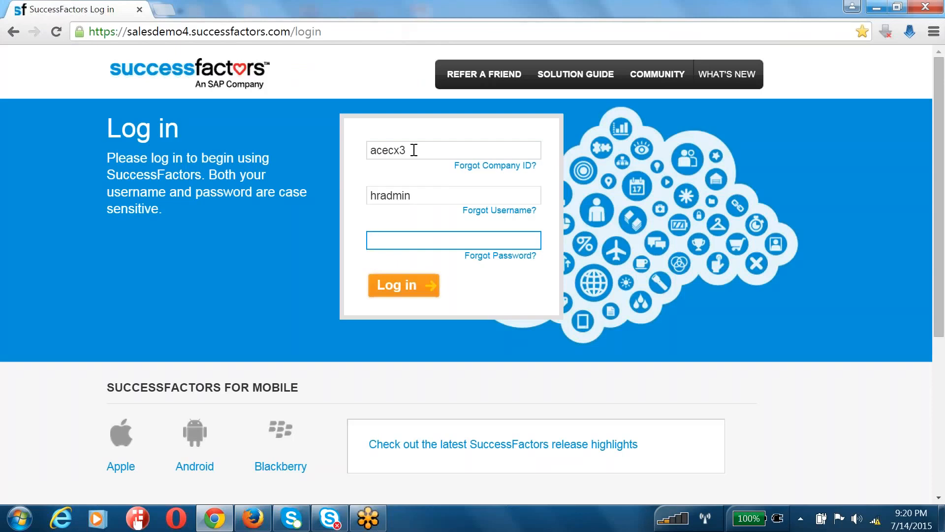
{"action": "type", "text": "******"}
{"action": "key", "text": "Return"}
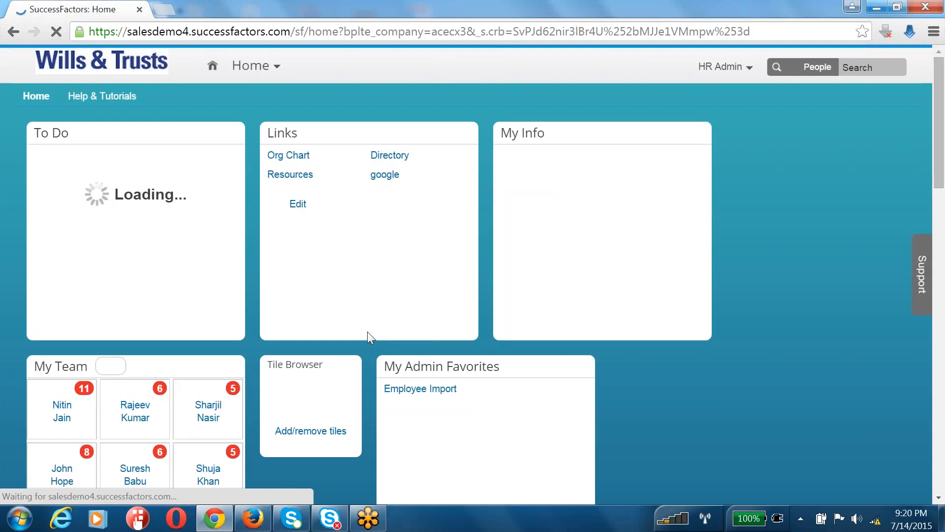
Go to Admin Tools from the account menu, then Goal Management > Import Goals
{"action": "left_click", "coordinate": [744, 67]}
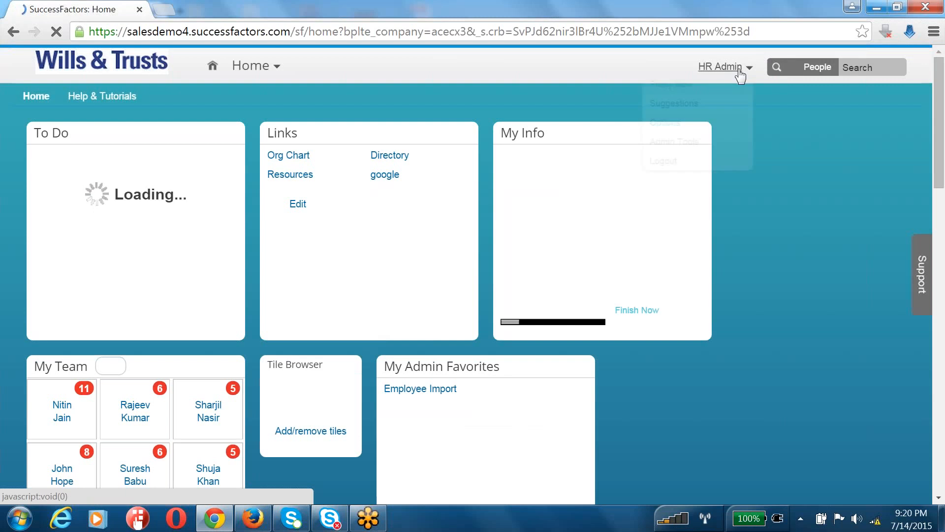
{"action": "left_click", "coordinate": [695, 148]}
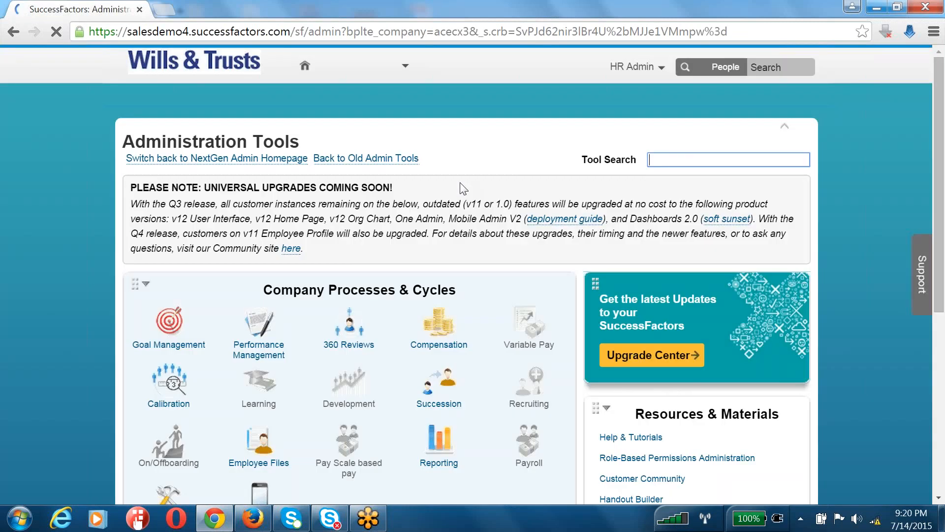
{"action": "scroll", "coordinate": [444, 338], "scroll_direction": "down", "scroll_amount": 5}
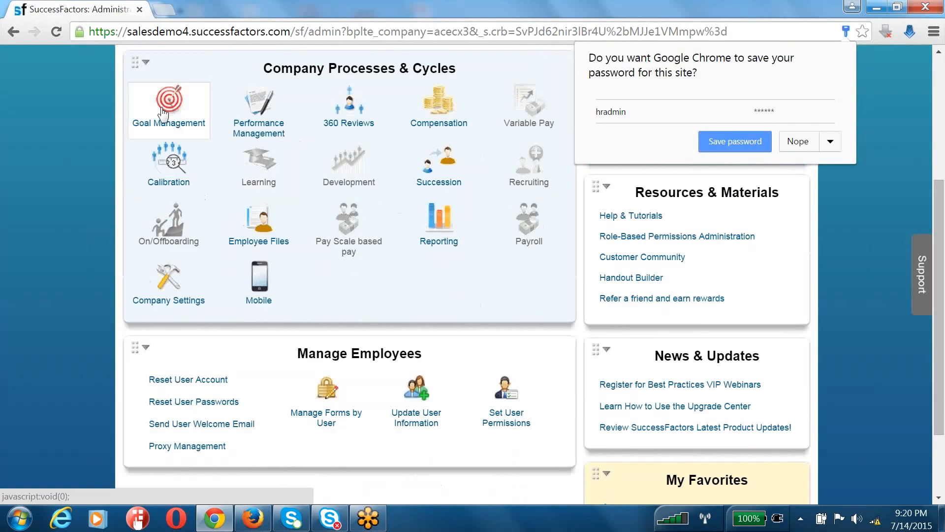
{"action": "left_click", "coordinate": [169, 106]}
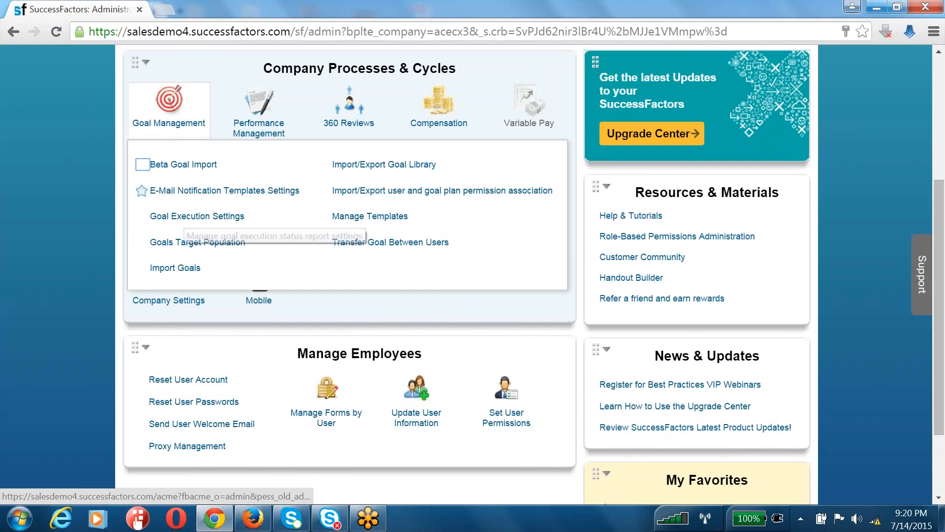
{"action": "left_click", "coordinate": [194, 170]}
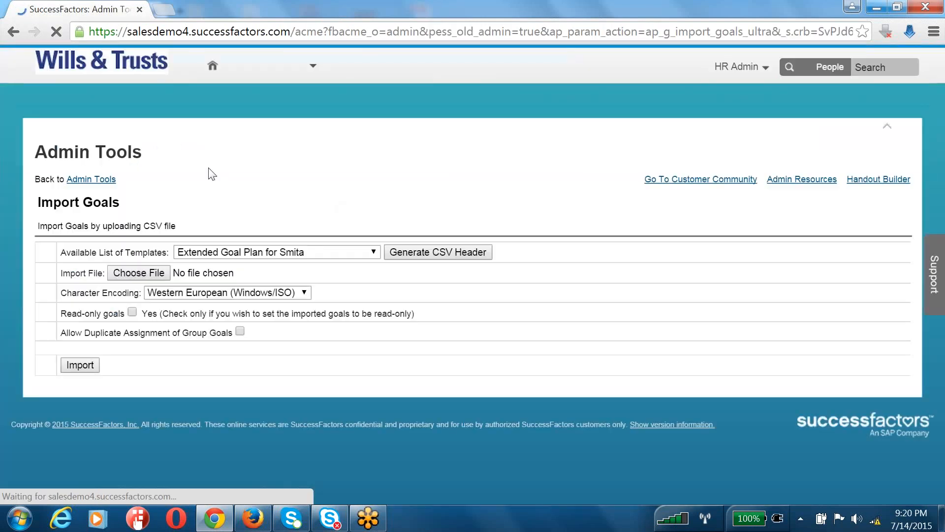
Generate and download the CSV header for the June 2015 Goal Plan Template from Library
{"action": "left_click", "coordinate": [305, 251]}
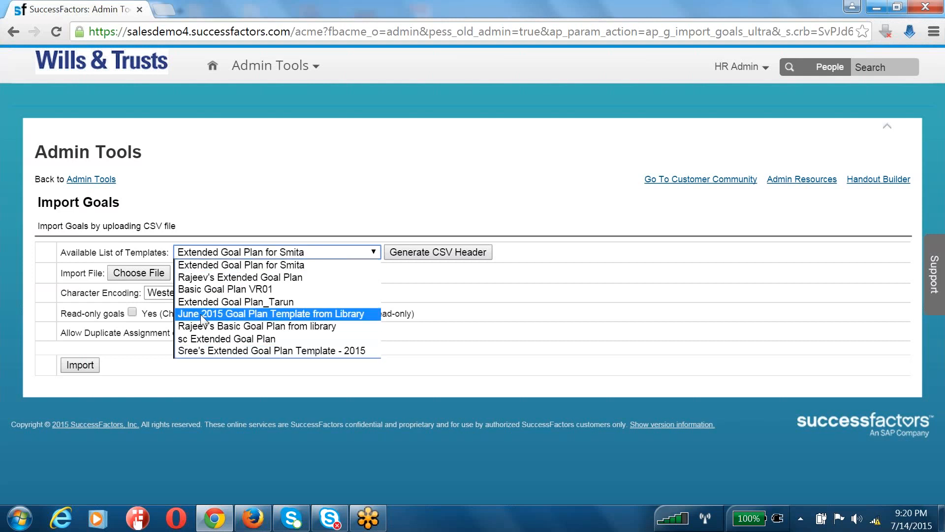
{"action": "left_click", "coordinate": [201, 314]}
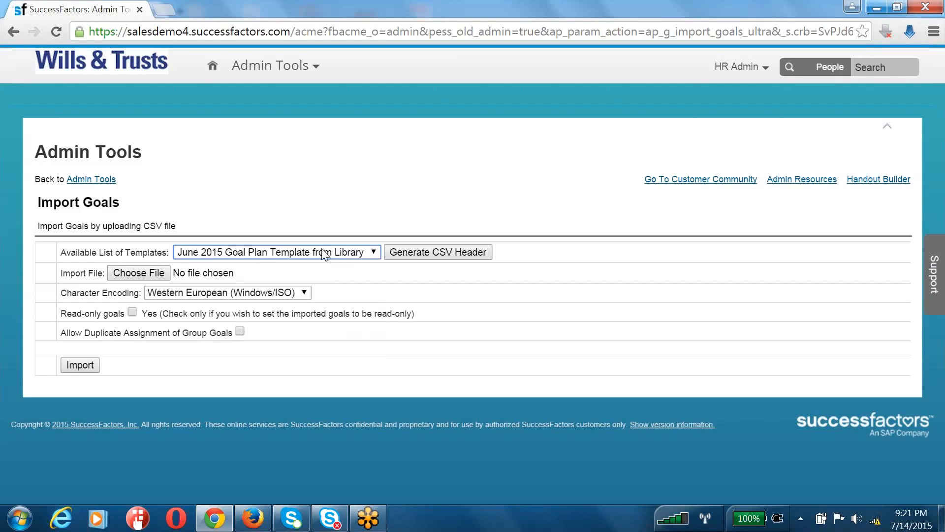
{"action": "left_click", "coordinate": [439, 252]}
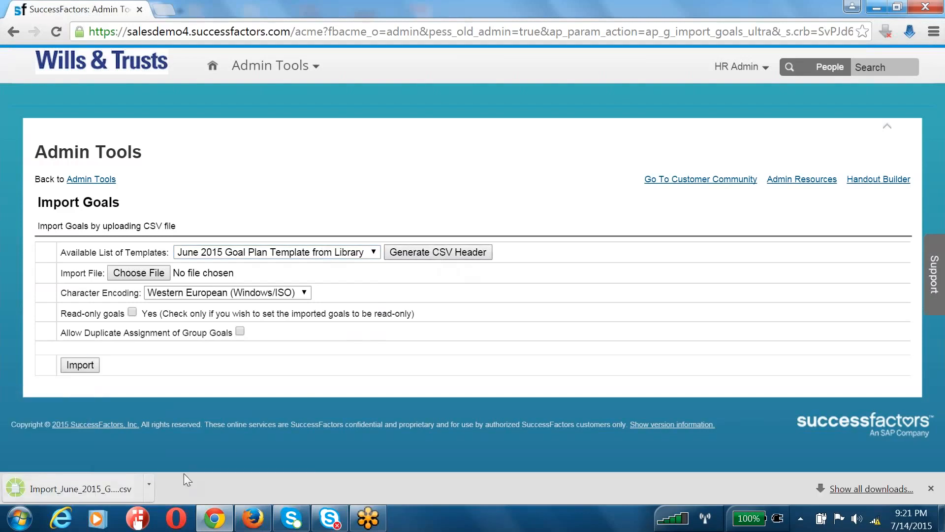
{"action": "left_click", "coordinate": [149, 486]}
Paste the Import_June_2015_Goal_Plan_Template_from_Library CSV into the JUNE folder and open it with Excel
{"action": "left_click", "coordinate": [172, 442]}
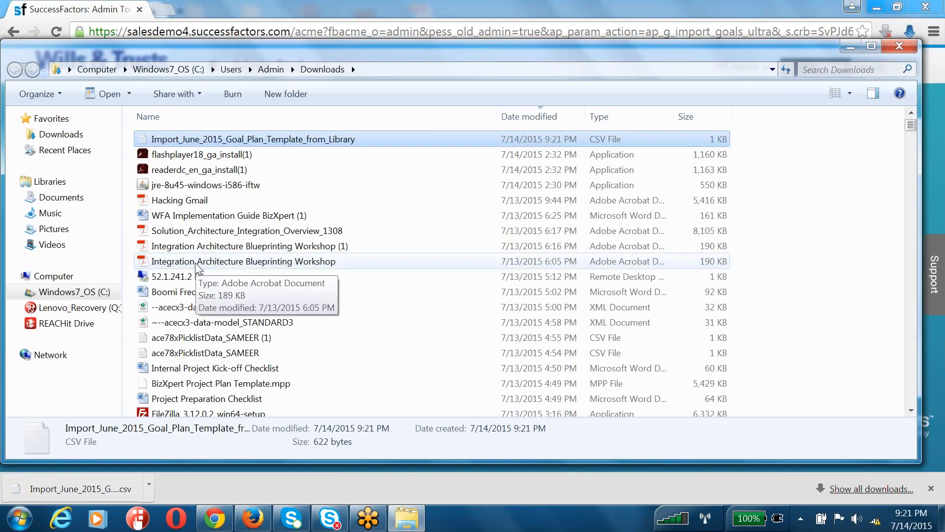
{"action": "key", "text": "super+d"}
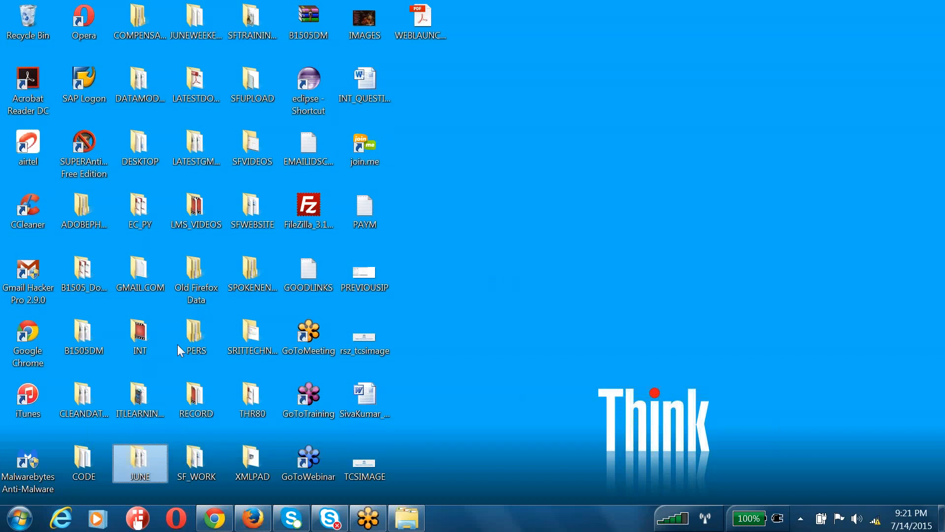
{"action": "key", "text": "alt+Tab"}
{"action": "key", "text": "ctrl+v"}
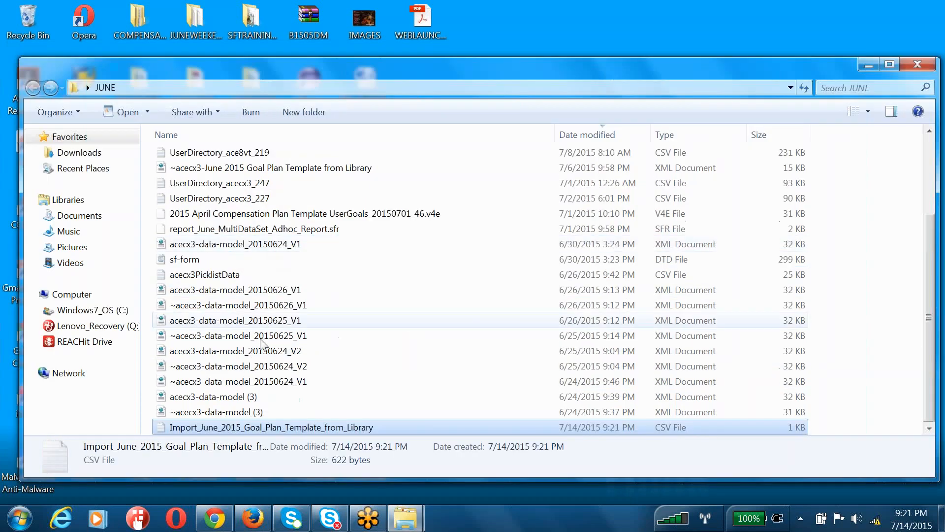
{"action": "right_click", "coordinate": [303, 429]}
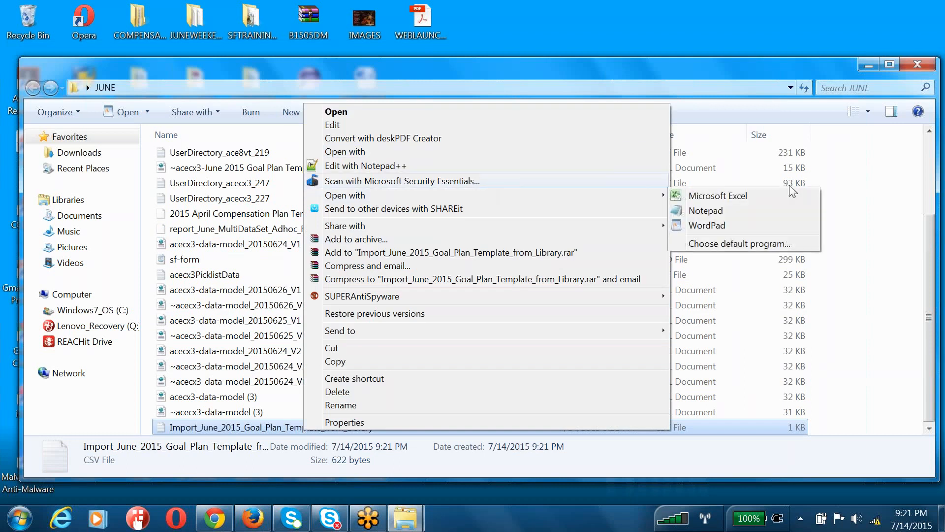
{"action": "mouse_move", "coordinate": [654, 196]}
{"action": "left_click", "coordinate": [687, 197]}
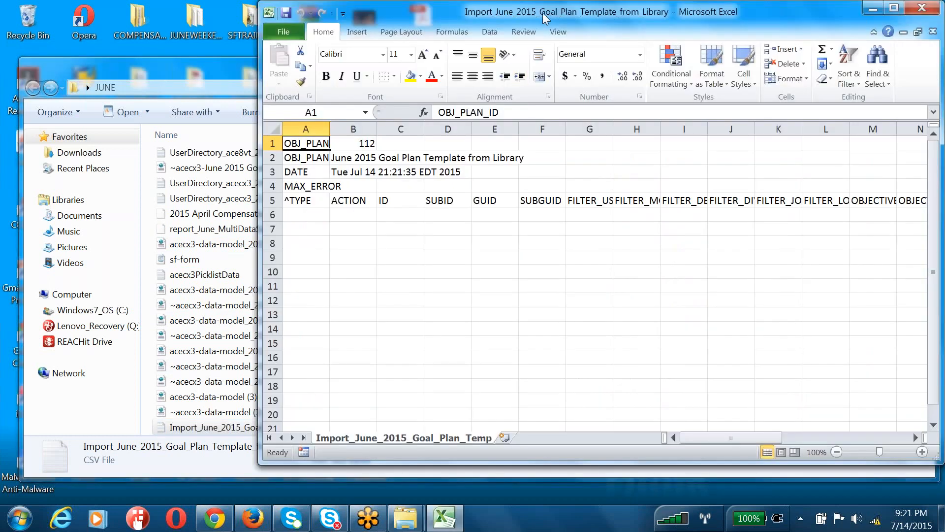
Maximize Excel and autofit every column of the whole worksheet
{"action": "double_click", "coordinate": [542, 13]}
{"action": "left_click", "coordinate": [340, 323]}
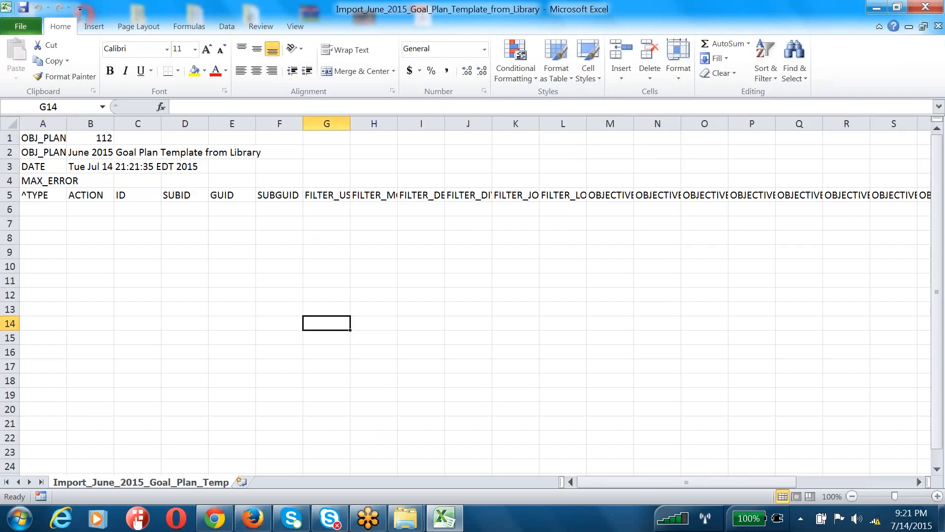
{"action": "left_click_drag", "start_coordinate": [11, 137], "coordinate": [13, 195]}
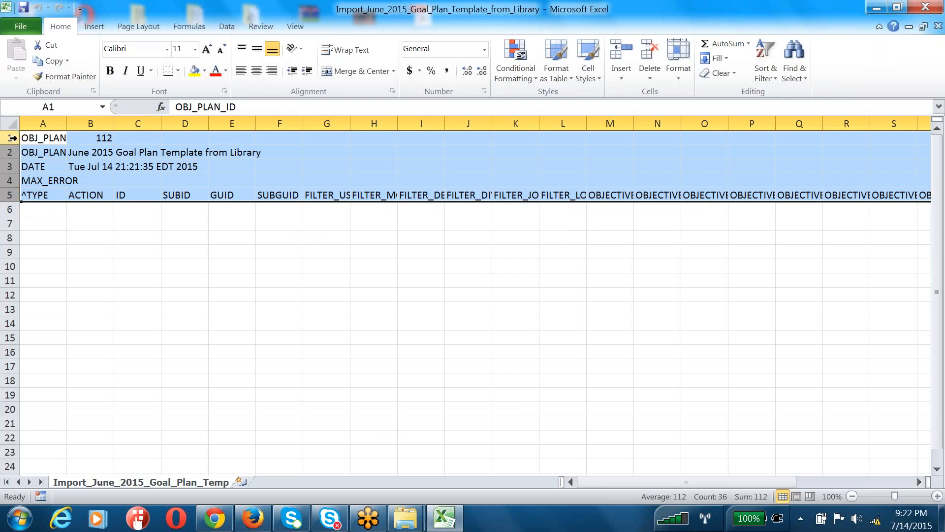
{"action": "left_click_drag", "start_coordinate": [12, 138], "coordinate": [11, 195]}
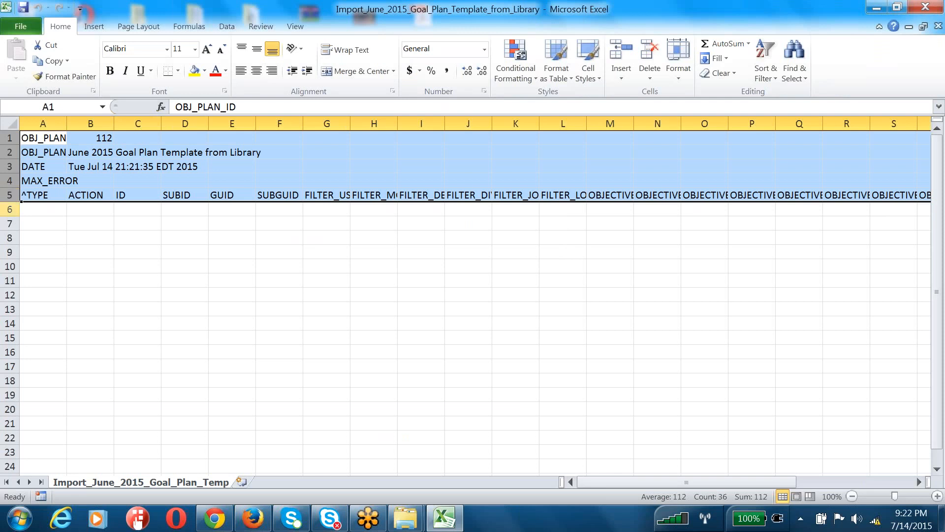
{"action": "left_click_drag", "start_coordinate": [11, 209], "coordinate": [10, 454]}
{"action": "left_click", "coordinate": [82, 256]}
{"action": "left_click", "coordinate": [10, 123]}
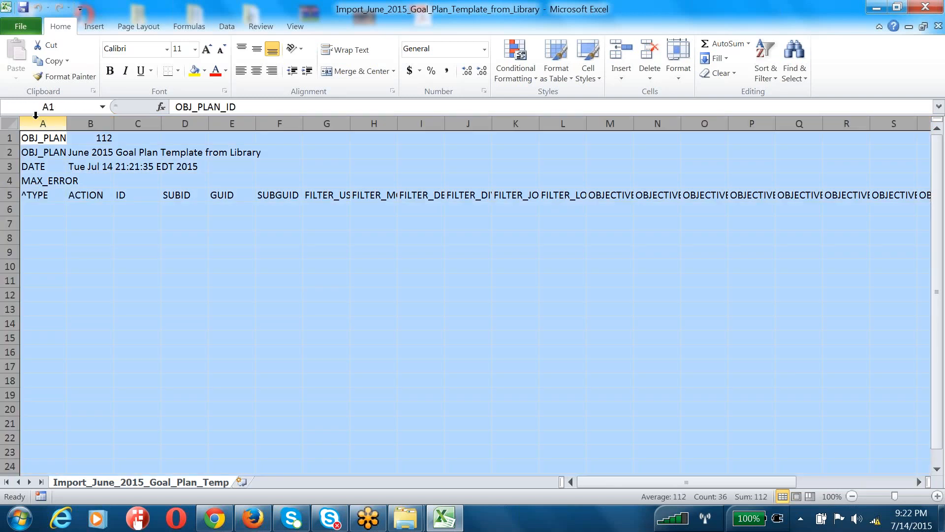
{"action": "double_click", "coordinate": [68, 126]}
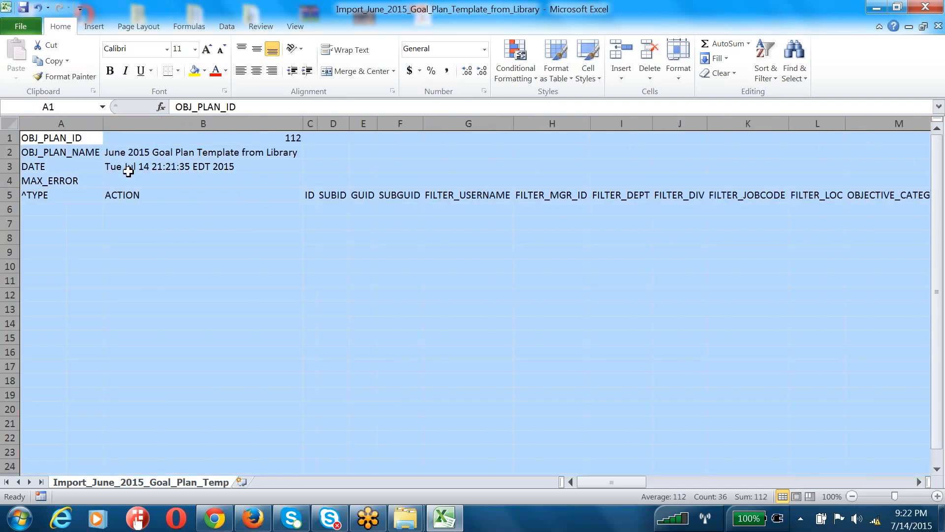
{"action": "left_click", "coordinate": [80, 137]}
Review header rows A1:B5: OBJ_PLAN_ID, OBJ_PLAN_NAME, DATE, MAX_ERROR, ^TYPE and ACTION
{"action": "left_click_drag", "start_coordinate": [80, 137], "coordinate": [188, 138]}
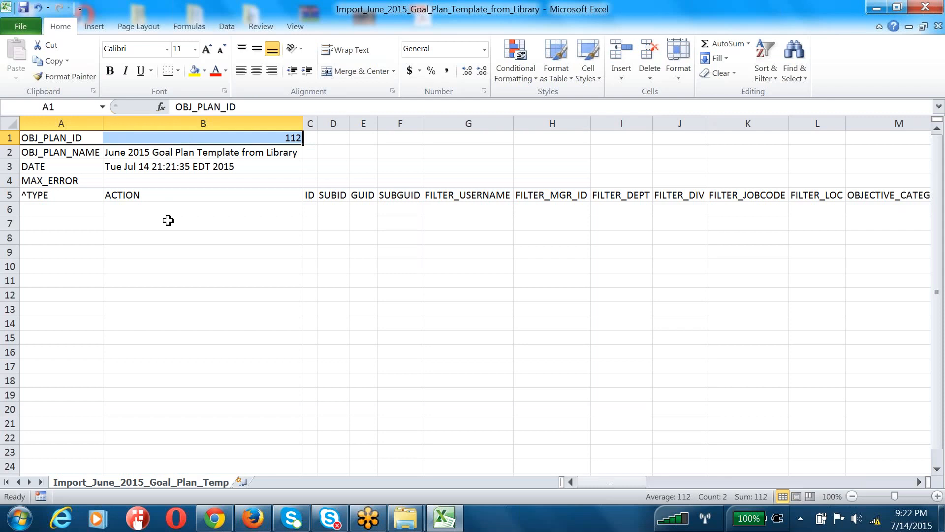
{"action": "left_click", "coordinate": [167, 221]}
{"action": "left_click", "coordinate": [68, 151]}
{"action": "left_click_drag", "start_coordinate": [68, 151], "coordinate": [139, 154]}
{"action": "left_click_drag", "start_coordinate": [55, 165], "coordinate": [169, 166]}
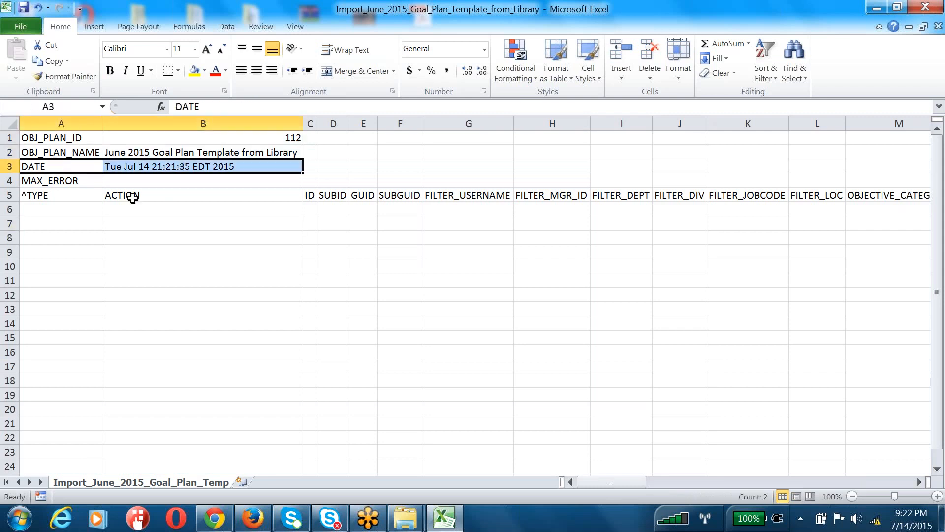
{"action": "left_click", "coordinate": [115, 224]}
{"action": "left_click_drag", "start_coordinate": [81, 180], "coordinate": [275, 176]}
{"action": "left_click", "coordinate": [207, 236]}
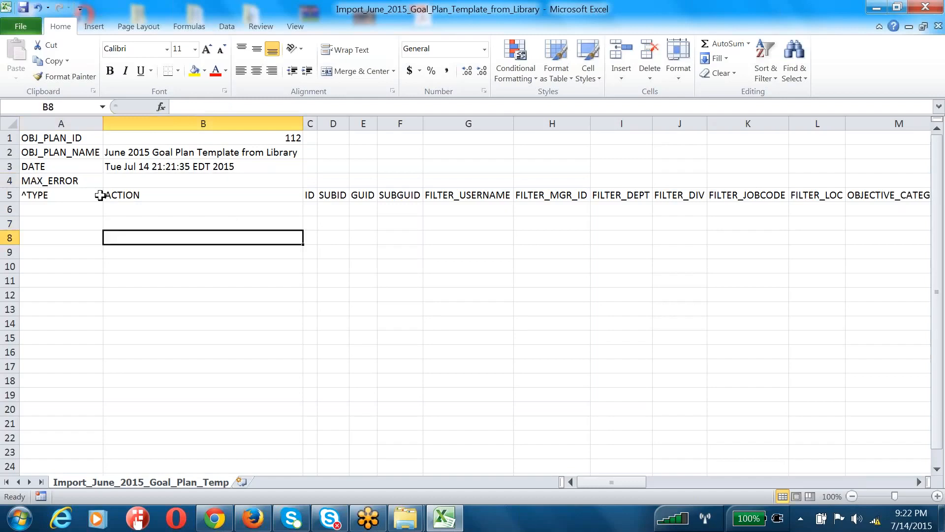
{"action": "left_click", "coordinate": [87, 192]}
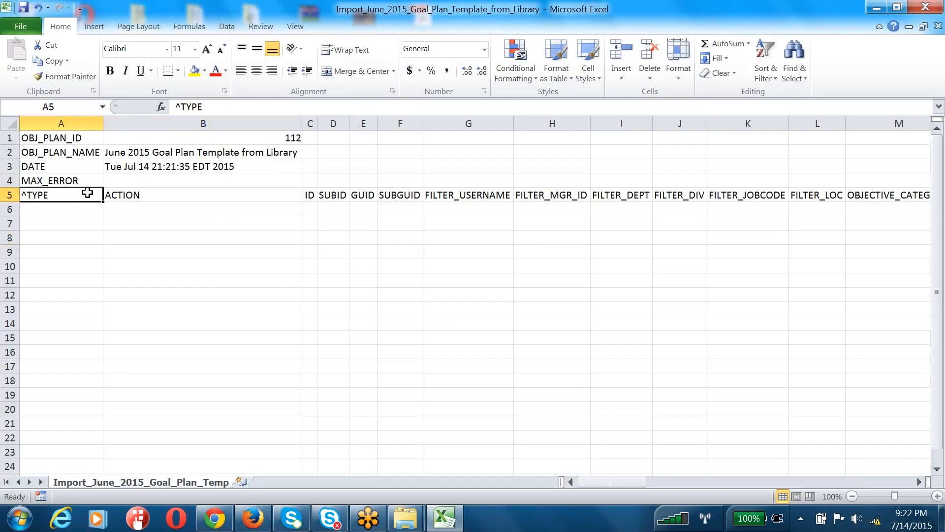
{"action": "left_click", "coordinate": [156, 195]}
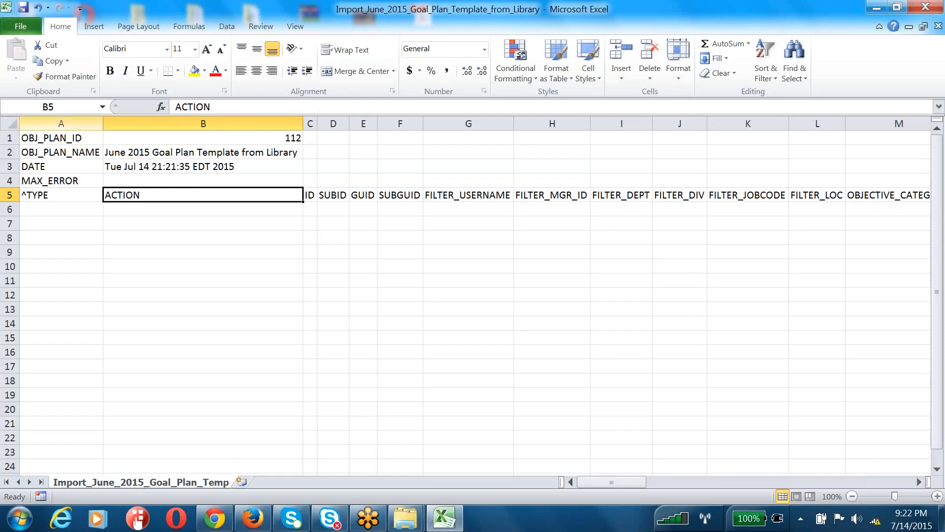
{"action": "left_click", "coordinate": [54, 197]}
Enter OBJECTIVE, TASK, MILESTONE and METRIC in A6 to A9, then select A7:A9
{"action": "left_click", "coordinate": [55, 208]}
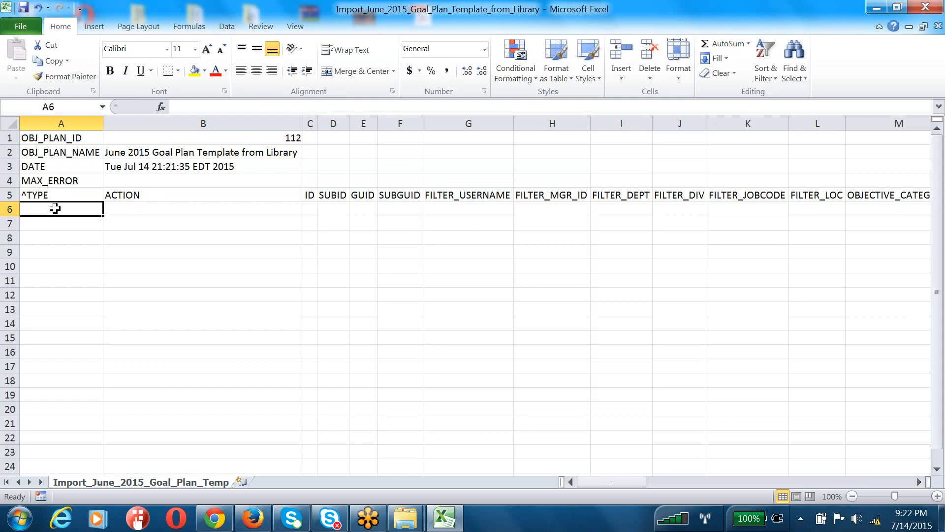
{"action": "type", "text": "OBJECTIVE"}
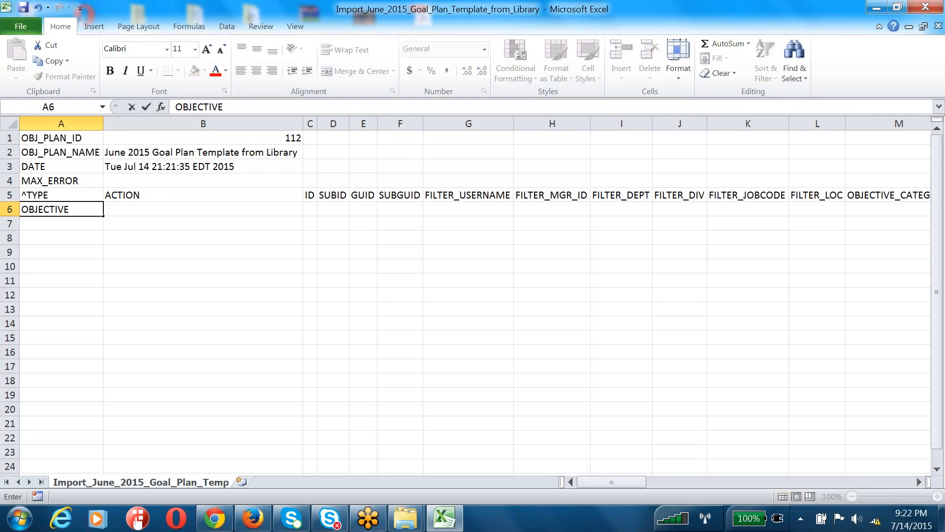
{"action": "key", "text": "Return"}
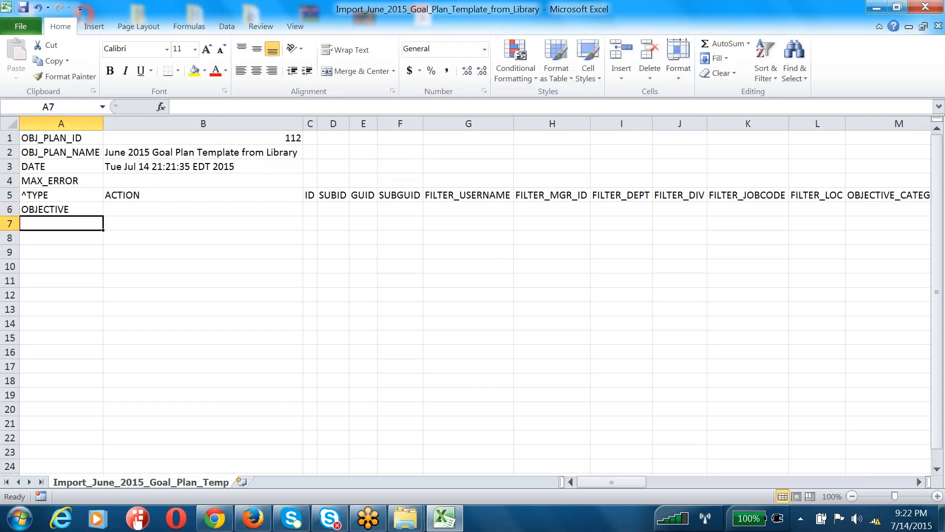
{"action": "type", "text": "TAKS"}
{"action": "key", "text": "BackSpace"}
{"action": "key", "text": "BackSpace"}
{"action": "type", "text": "SK"}
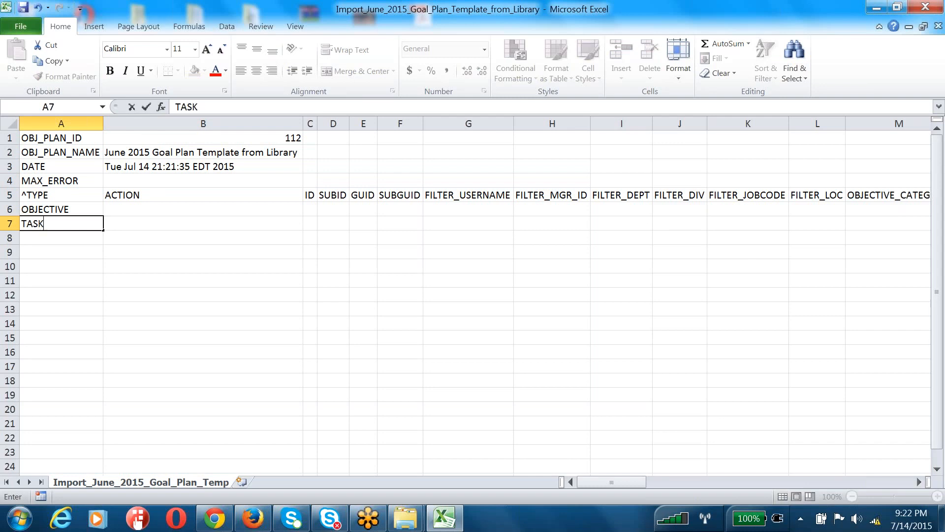
{"action": "key", "text": "Return"}
{"action": "type", "text": "MILESTONE"}
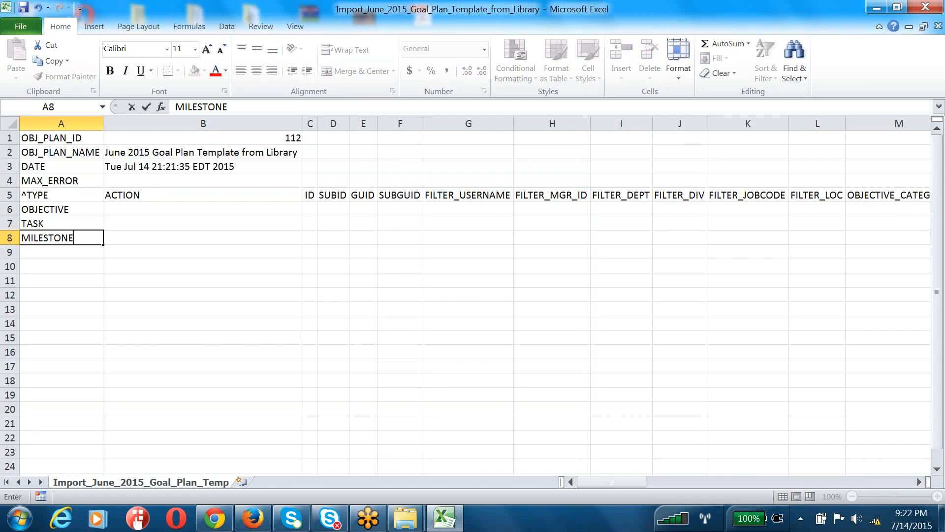
{"action": "key", "text": "Return"}
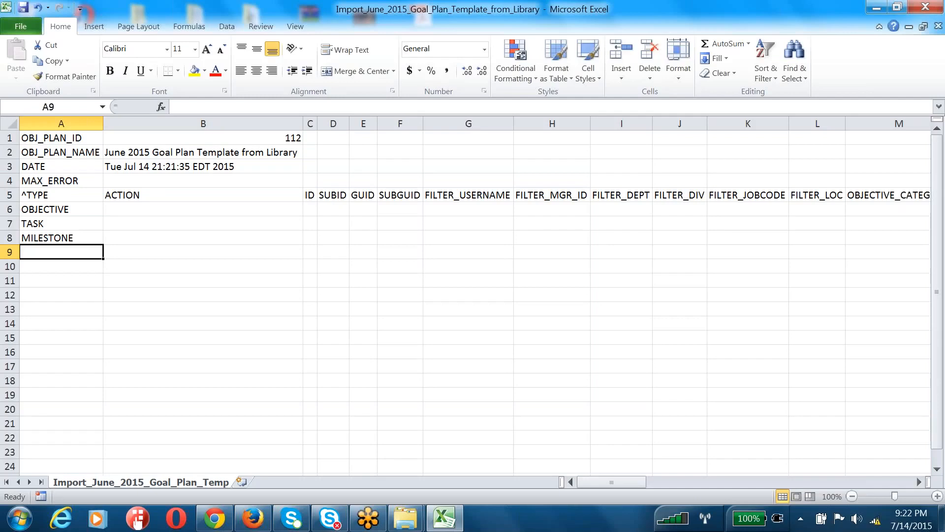
{"action": "type", "text": "METRIC"}
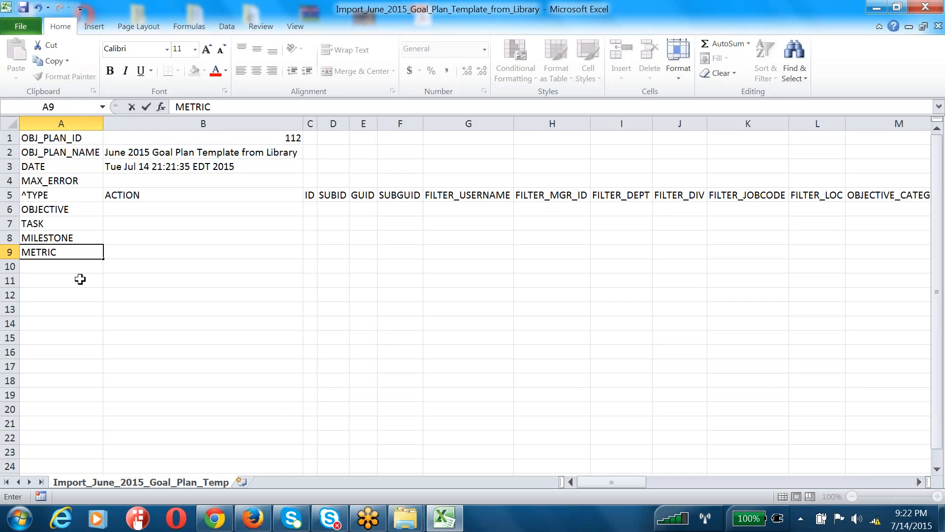
{"action": "left_click", "coordinate": [40, 208]}
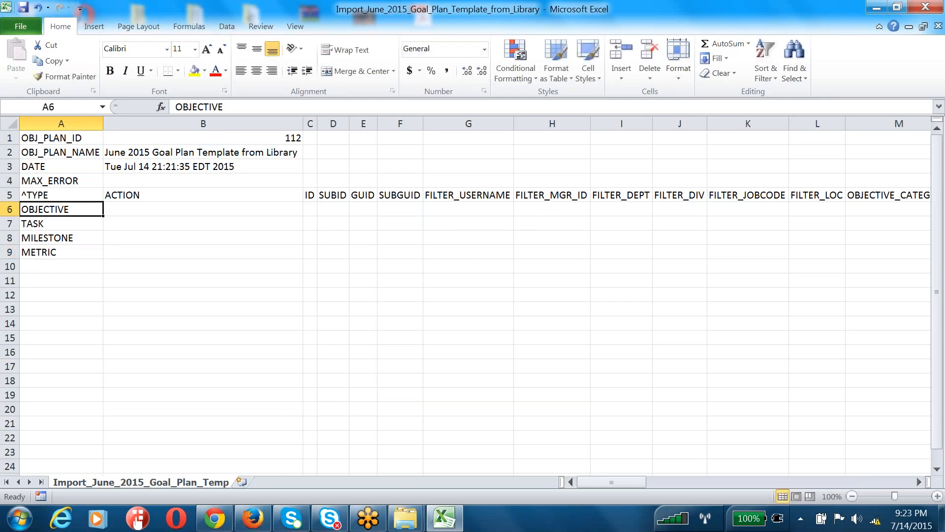
{"action": "left_click_drag", "start_coordinate": [25, 222], "coordinate": [34, 252]}
Clear TASK, MILESTONE and METRIC from A7:A9 and enter ADD in B6
{"action": "key", "text": "Delete"}
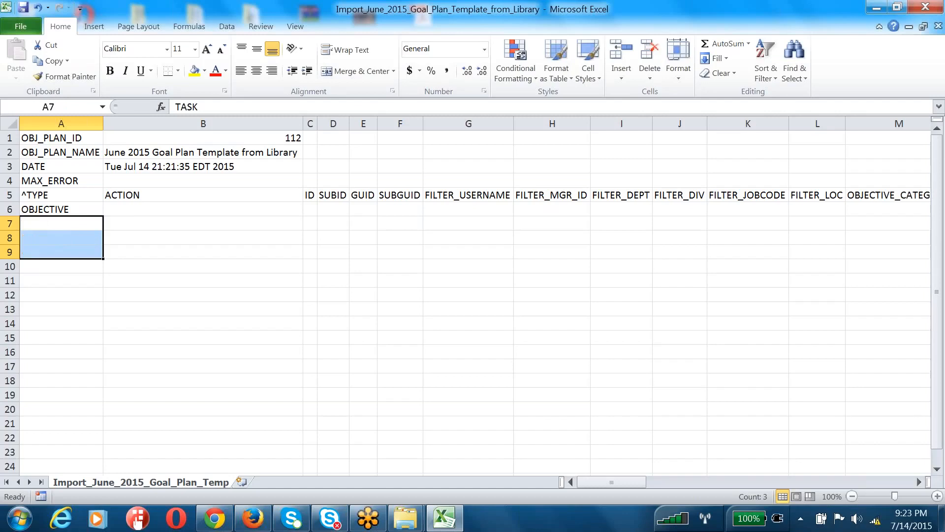
{"action": "left_click", "coordinate": [85, 210]}
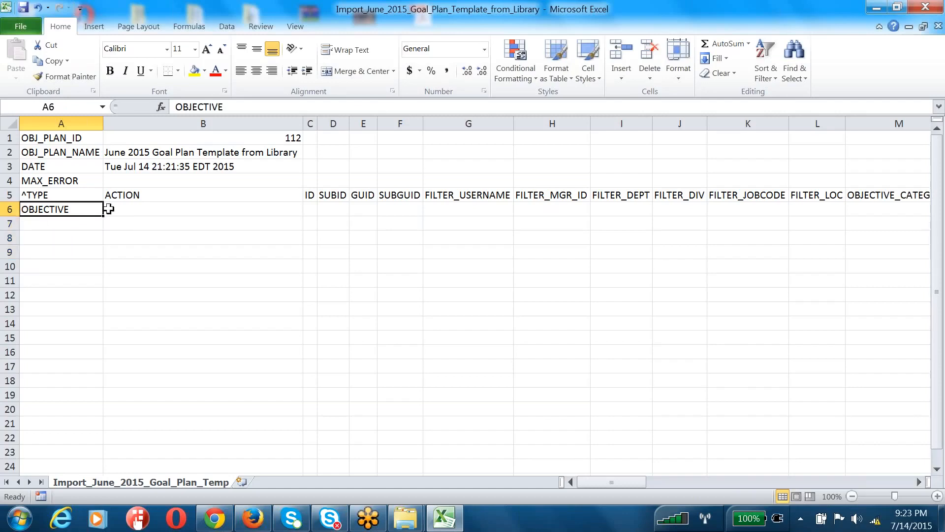
{"action": "left_click", "coordinate": [135, 212]}
{"action": "left_click", "coordinate": [155, 195]}
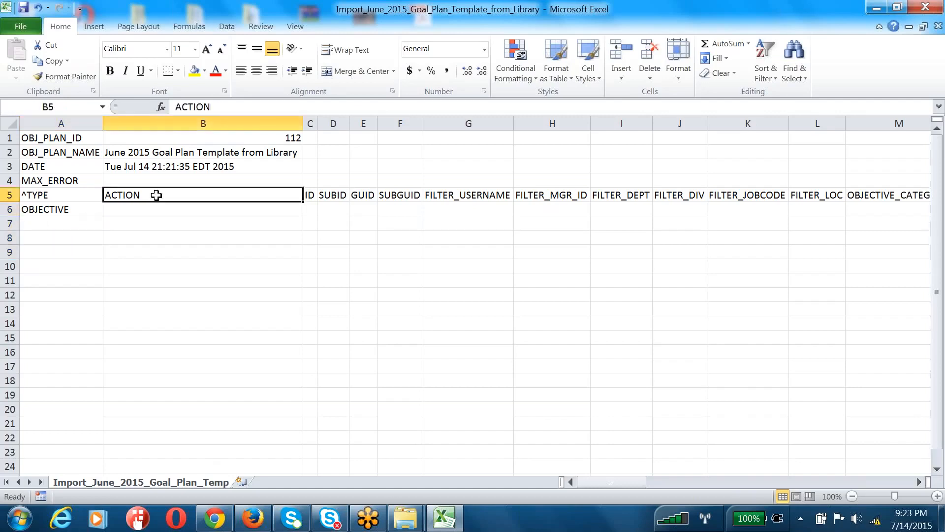
{"action": "left_click", "coordinate": [158, 209]}
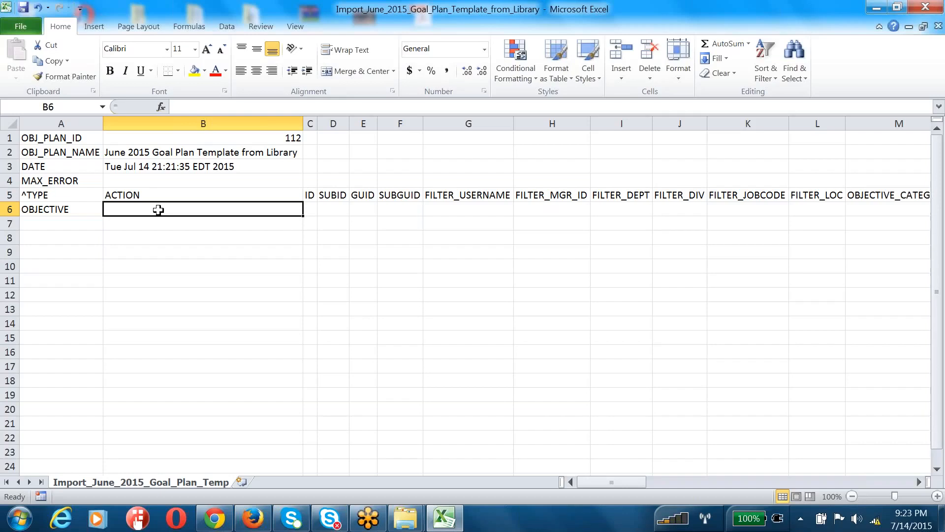
{"action": "type", "text": "ADD"}
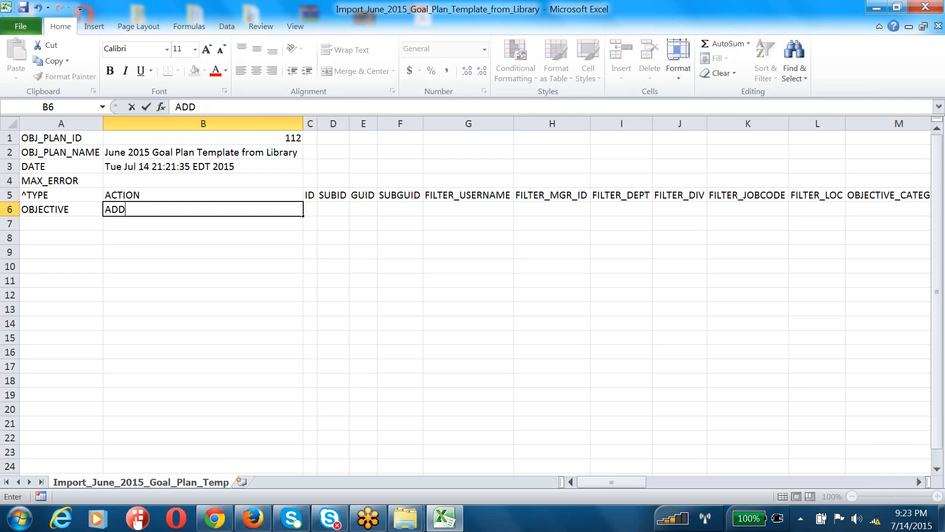
{"action": "key", "text": "Tab"}
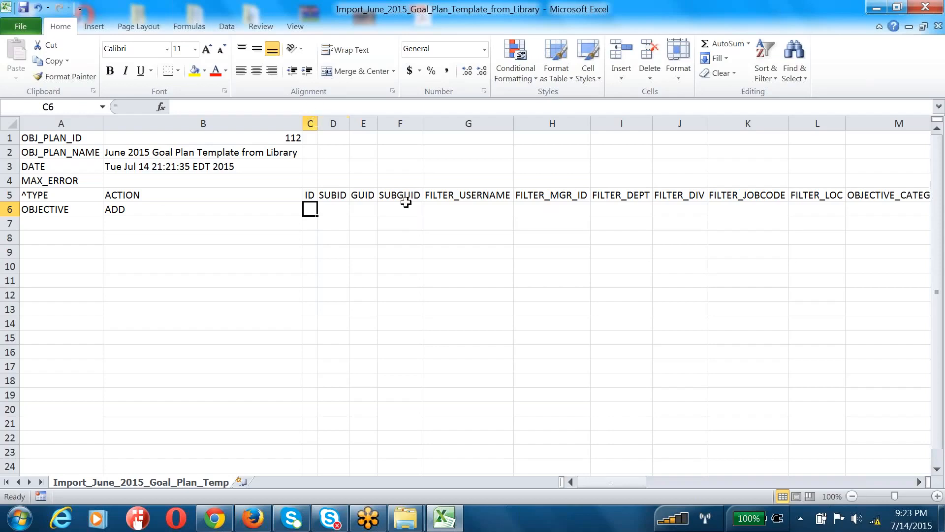
{"action": "left_click", "coordinate": [370, 207]}
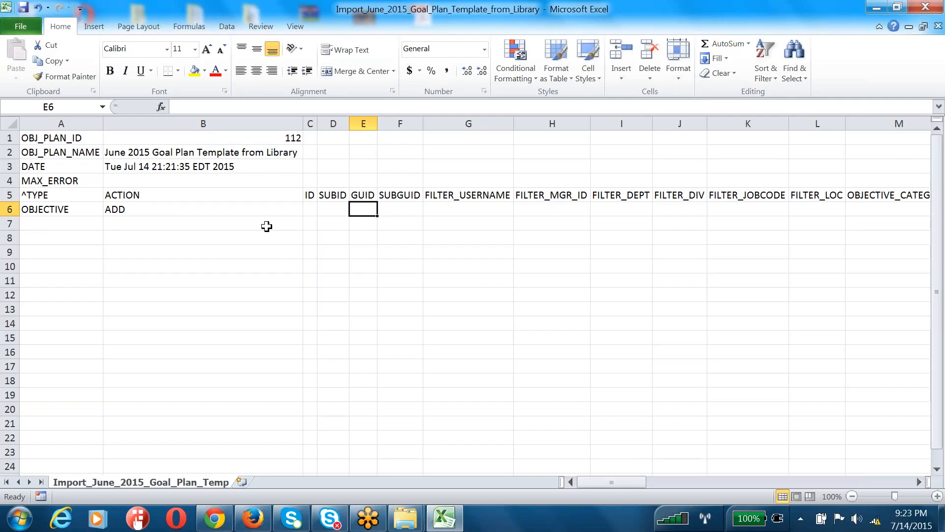
Give the OBJECTIVE row the GUID imp001 in E6
{"action": "left_click", "coordinate": [11, 209]}
{"action": "left_click_drag", "start_coordinate": [10, 209], "coordinate": [9, 459]}
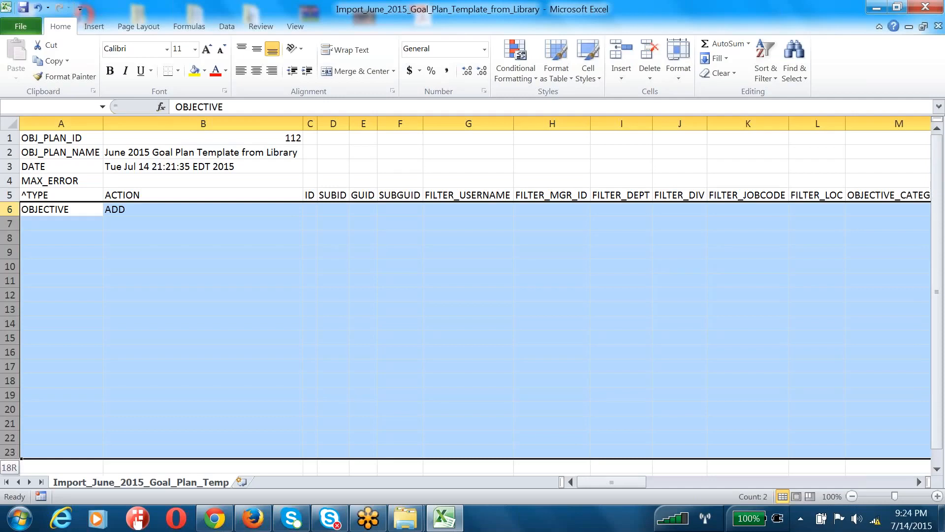
{"action": "left_click", "coordinate": [357, 207]}
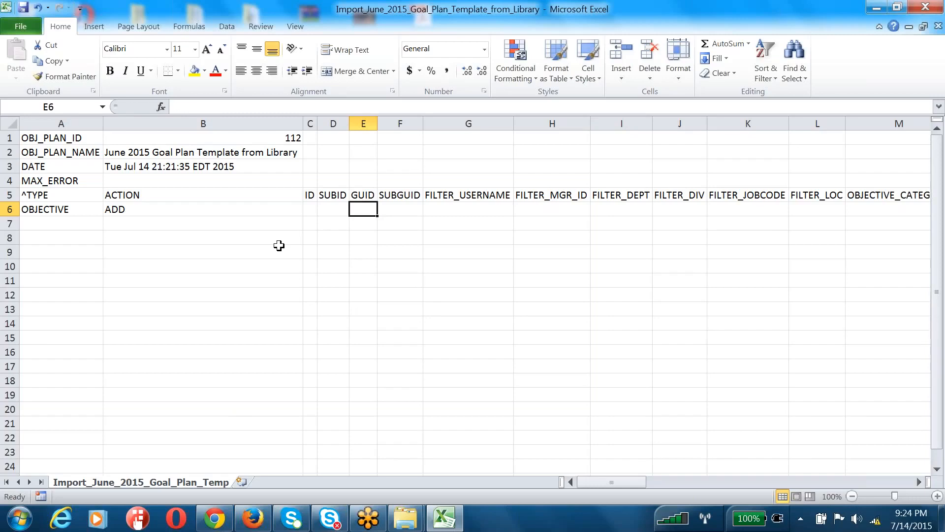
{"action": "type", "text": "imp"}
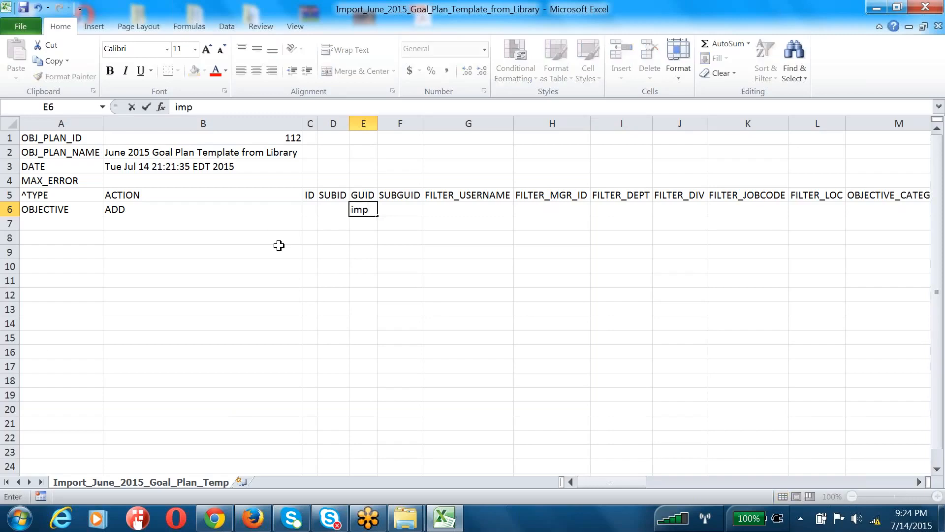
{"action": "type", "text": "001"}
{"action": "left_click", "coordinate": [351, 220]}
Add TASK in A7 and METRIC in A8 below OBJECTIVE
{"action": "left_click", "coordinate": [335, 213]}
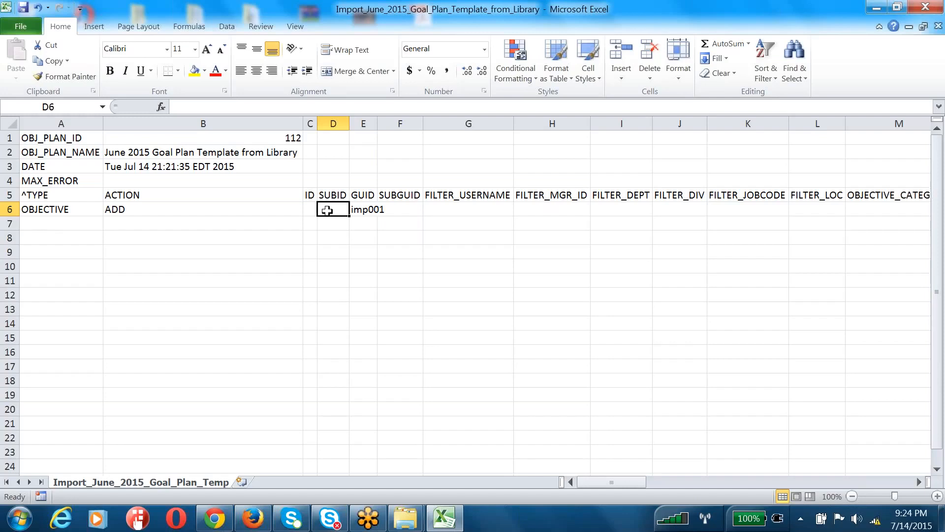
{"action": "left_click", "coordinate": [68, 209]}
{"action": "left_click", "coordinate": [63, 223]}
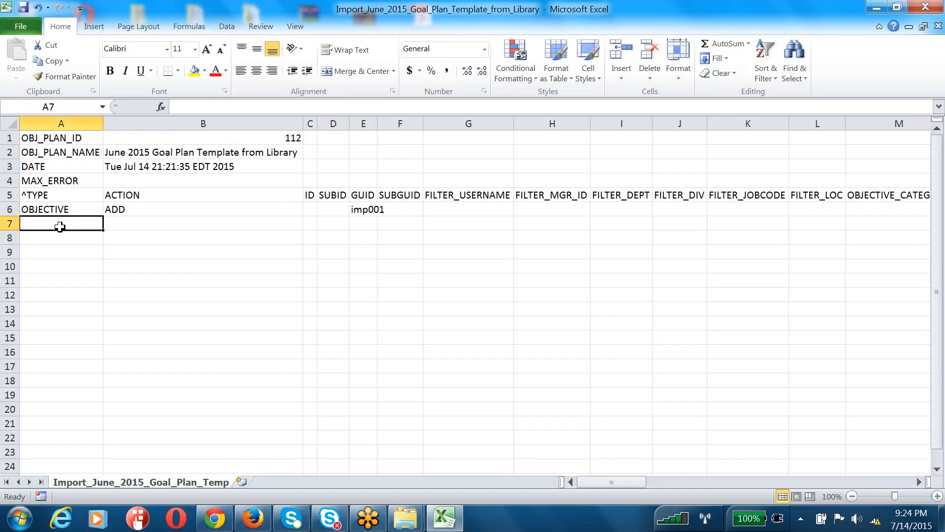
{"action": "type", "text": "TASK"}
{"action": "key", "text": "Return"}
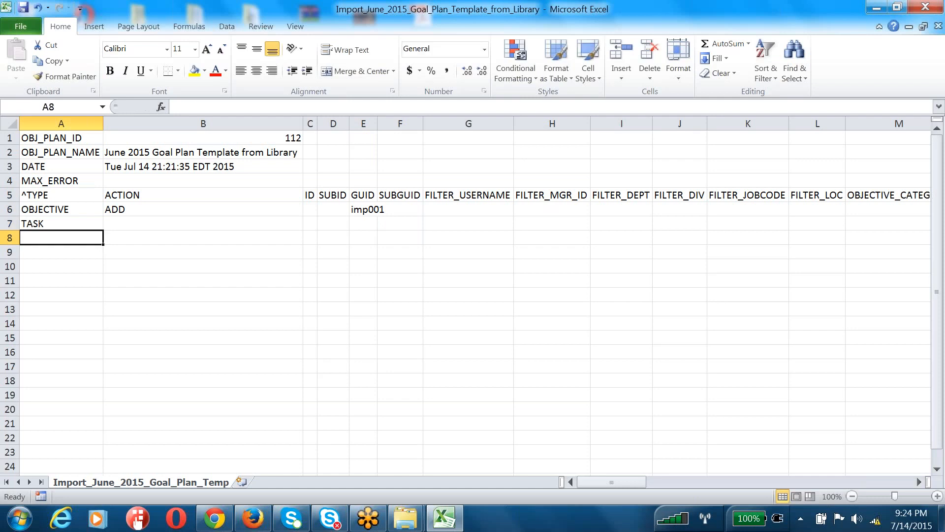
{"action": "type", "text": "METRIC"}
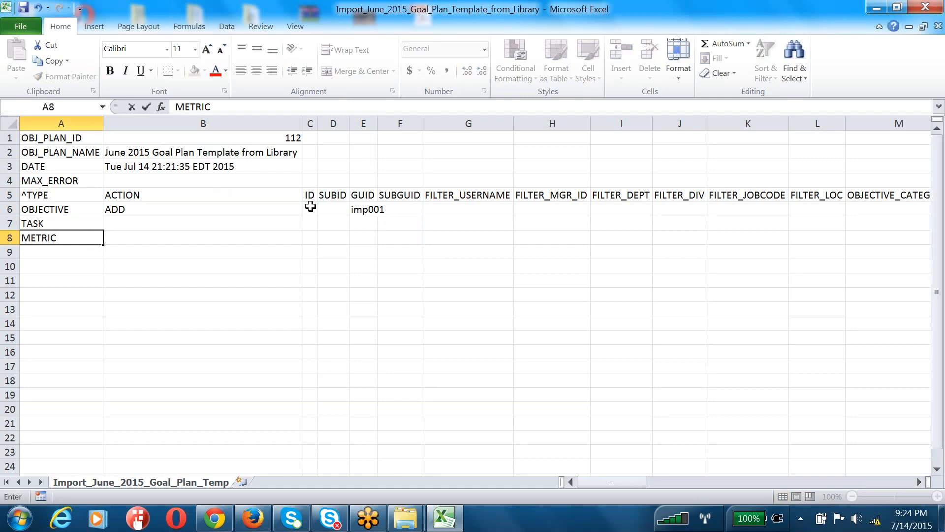
{"action": "left_click", "coordinate": [333, 197]}
Enter SUBID001 in D6 and copy it into D7 and D8
{"action": "left_click", "coordinate": [84, 211]}
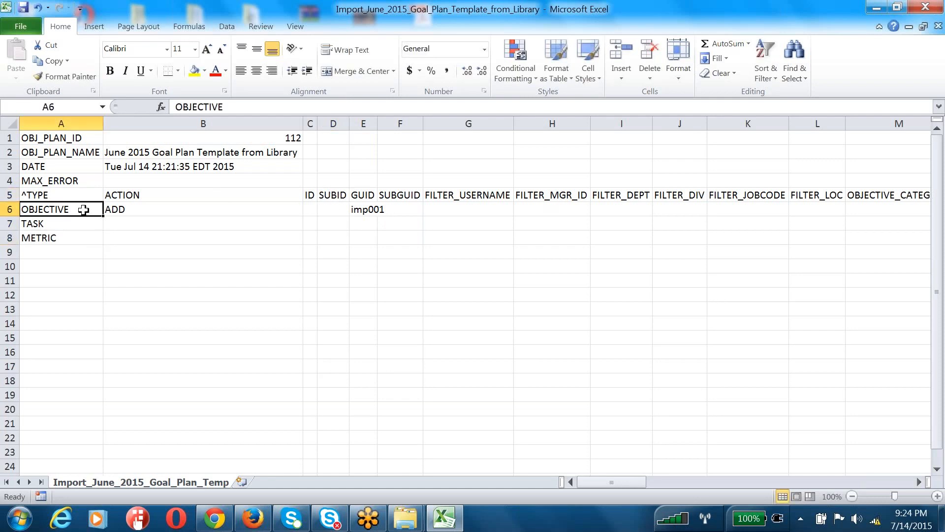
{"action": "left_click", "coordinate": [333, 224]}
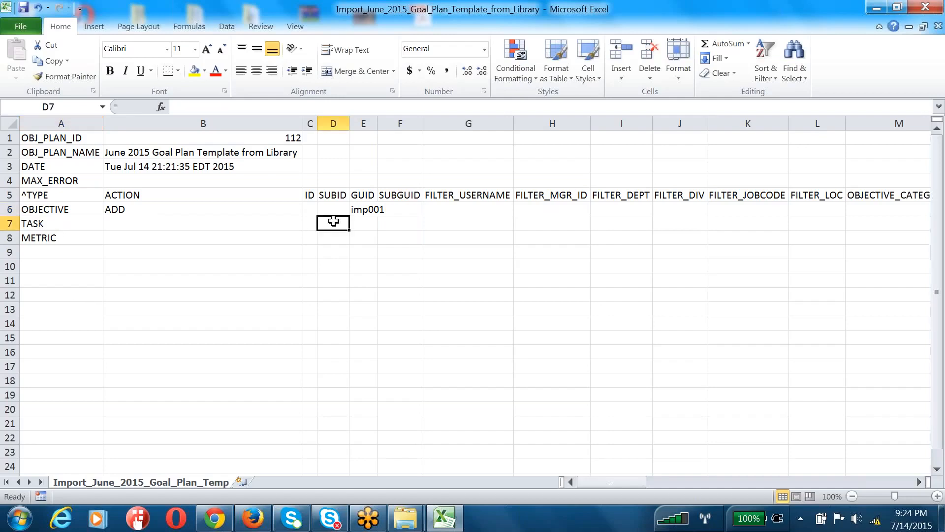
{"action": "left_click", "coordinate": [334, 211]}
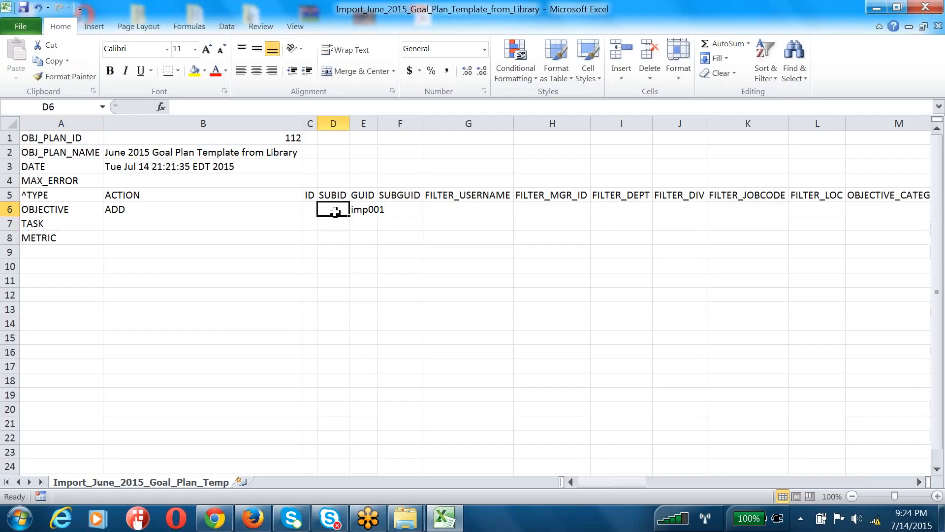
{"action": "type", "text": "SUBID001"}
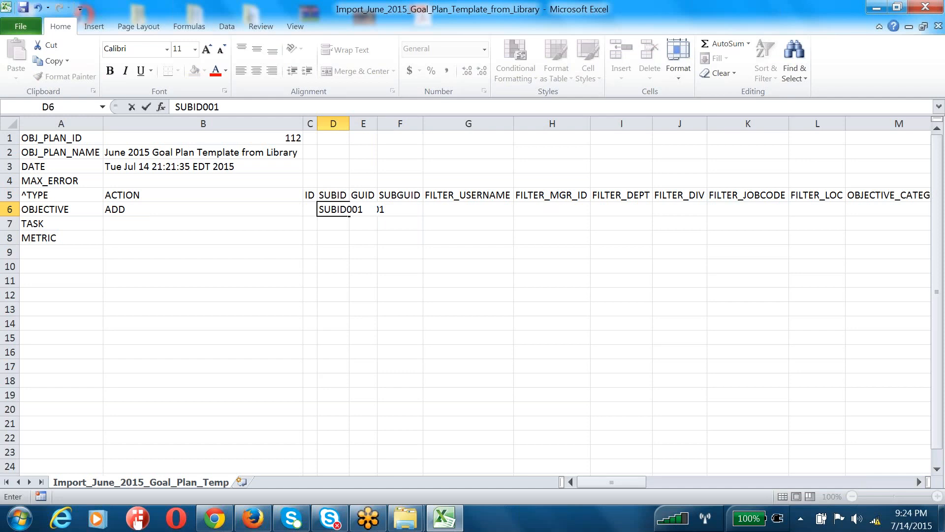
{"action": "left_click", "coordinate": [330, 251]}
{"action": "left_click", "coordinate": [329, 210]}
{"action": "key", "text": "ctrl+c"}
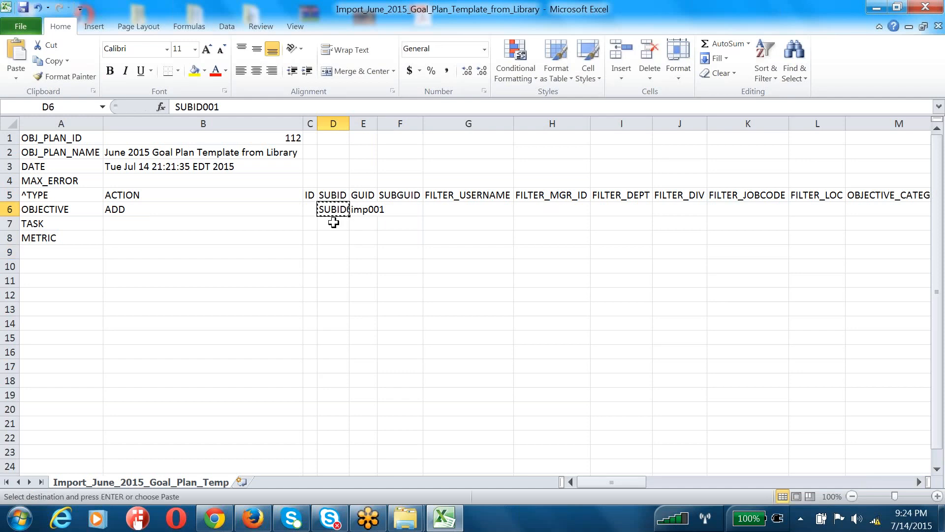
{"action": "left_click", "coordinate": [333, 222]}
{"action": "key", "text": "ctrl+v"}
{"action": "key", "text": "Down"}
{"action": "key", "text": "ctrl+v"}
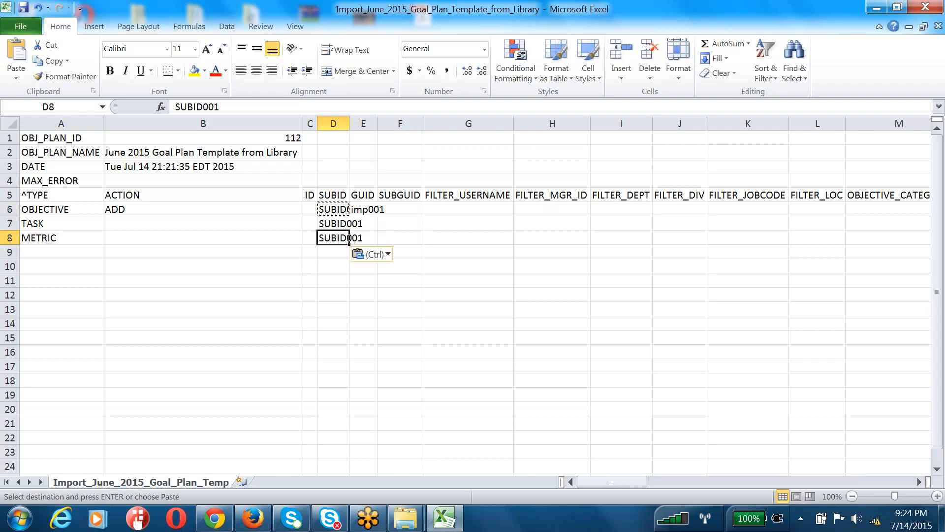
{"action": "left_click", "coordinate": [64, 236]}
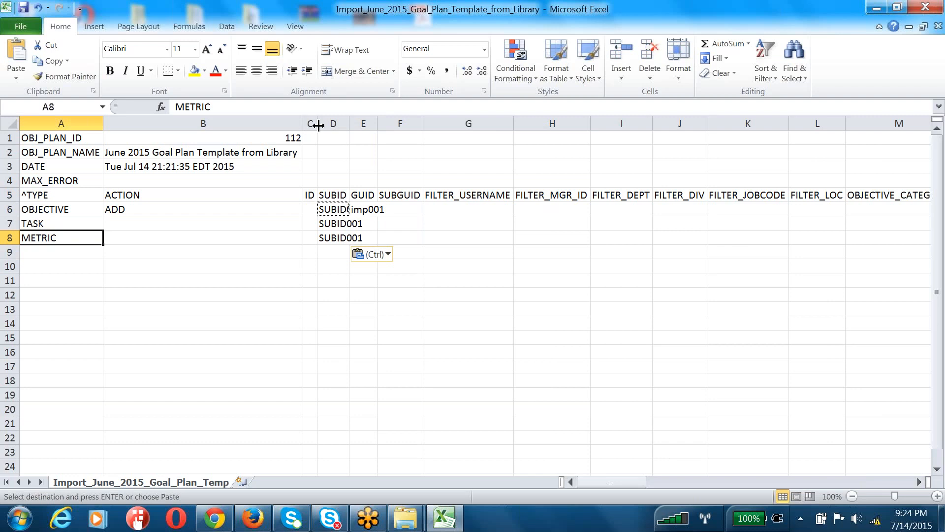
Widen the ID column and move the three SUBID001 values into SUBGUID at F6:F8
{"action": "left_click_drag", "start_coordinate": [318, 126], "coordinate": [435, 127]}
{"action": "left_click", "coordinate": [379, 224]}
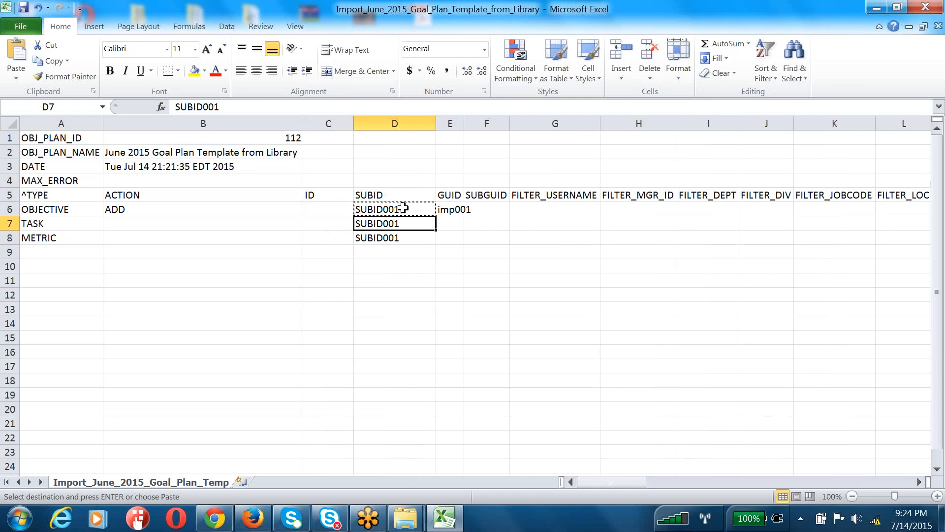
{"action": "left_click", "coordinate": [317, 193]}
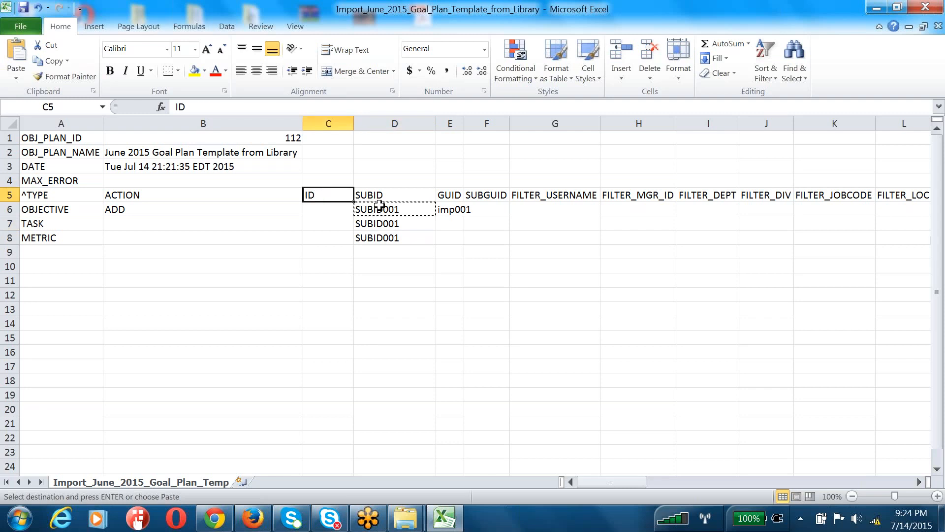
{"action": "left_click_drag", "start_coordinate": [376, 209], "coordinate": [378, 241]}
{"action": "left_click", "coordinate": [498, 208]}
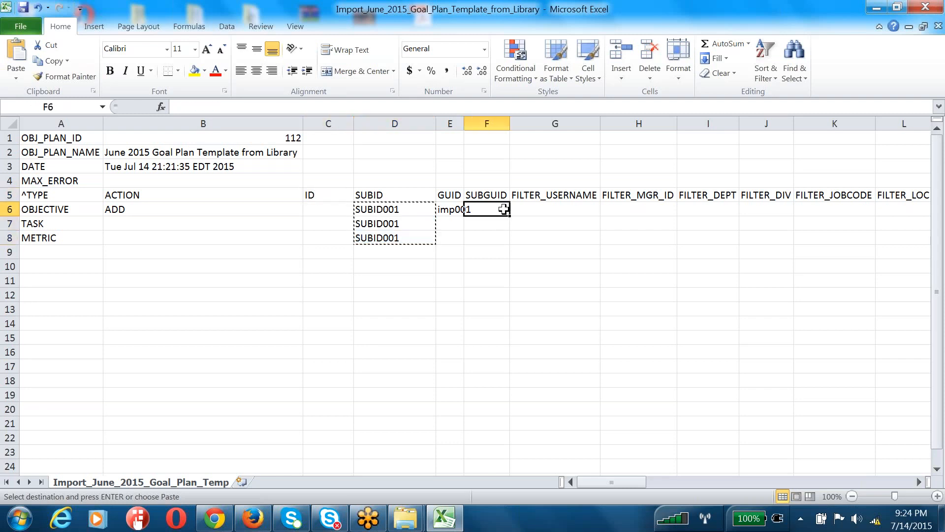
{"action": "key", "text": "Return"}
Attempt shifting the empty ID/SUBID cells up a row, cancelling the header replace prompt
{"action": "left_click_drag", "start_coordinate": [309, 193], "coordinate": [387, 225]}
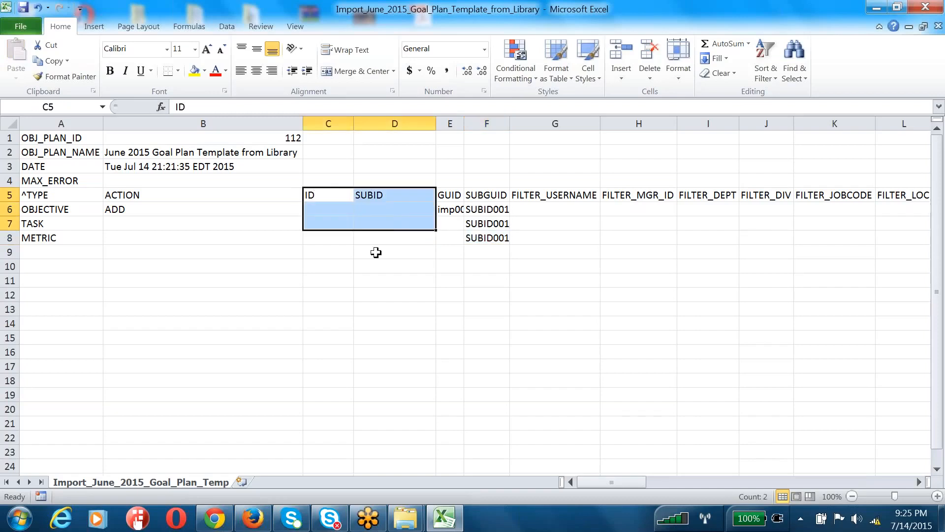
{"action": "left_click", "coordinate": [379, 282]}
{"action": "left_click_drag", "start_coordinate": [317, 209], "coordinate": [400, 236]}
{"action": "left_click_drag", "start_coordinate": [311, 205], "coordinate": [378, 196]}
{"action": "key", "text": "Escape"}
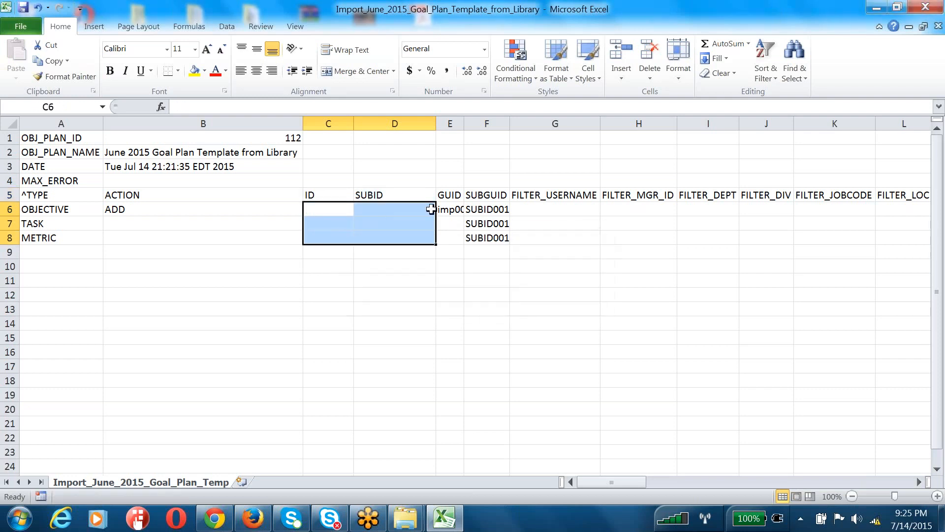
{"action": "left_click", "coordinate": [446, 194]}
{"action": "left_click", "coordinate": [496, 198]}
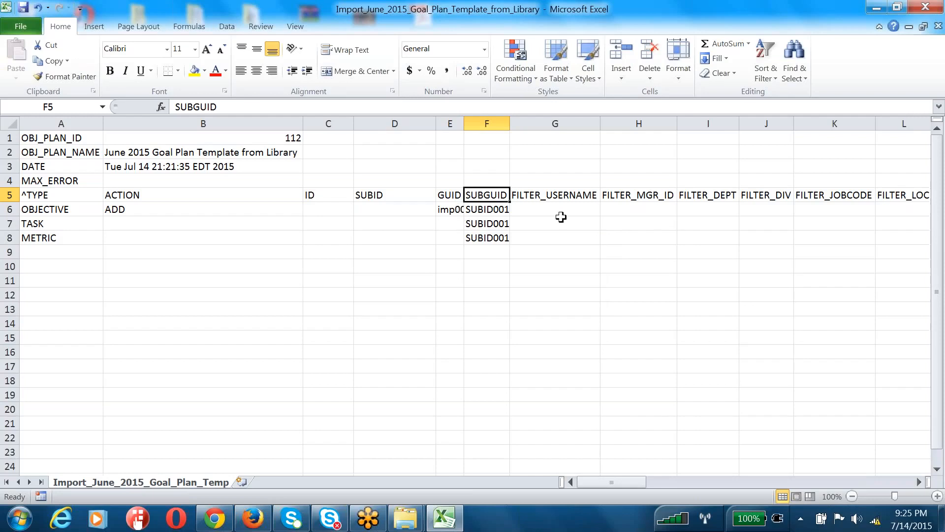
Fit the GUID column and type five semicolon-separated usernames into G6 under FILTER_USERNAME
{"action": "double_click", "coordinate": [463, 124]}
{"action": "left_click", "coordinate": [550, 195]}
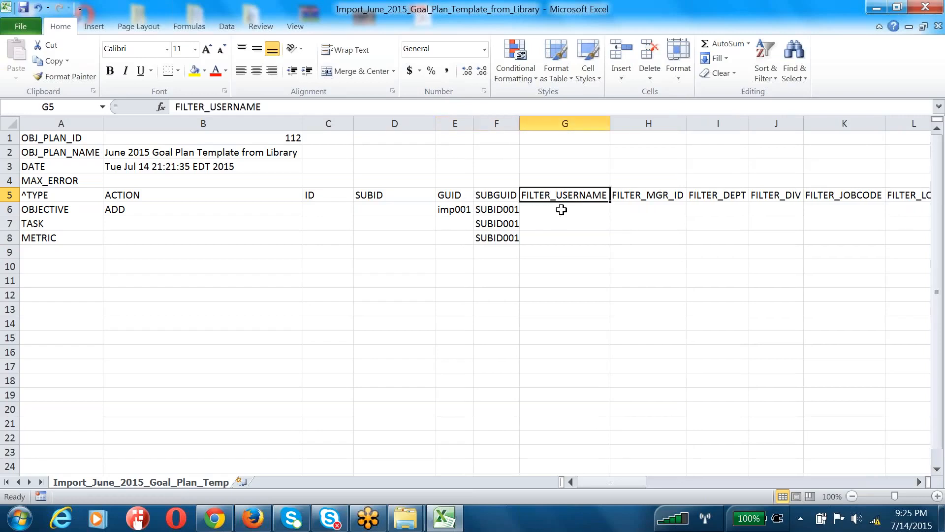
{"action": "left_click", "coordinate": [561, 209]}
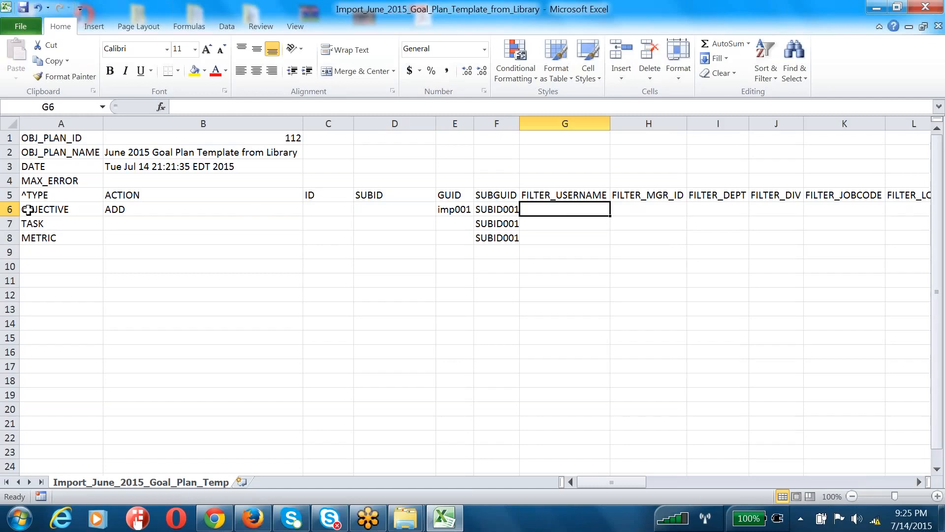
{"action": "left_click", "coordinate": [10, 209]}
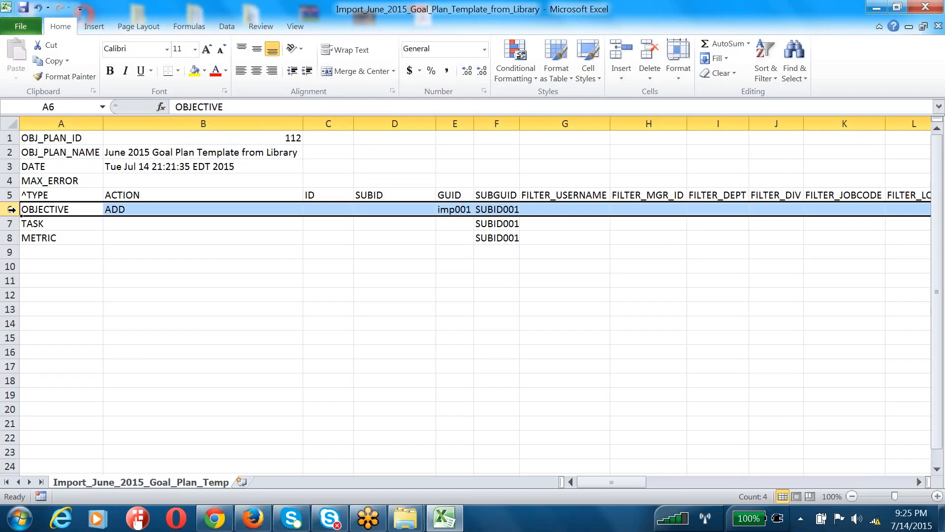
{"action": "left_click", "coordinate": [557, 213]}
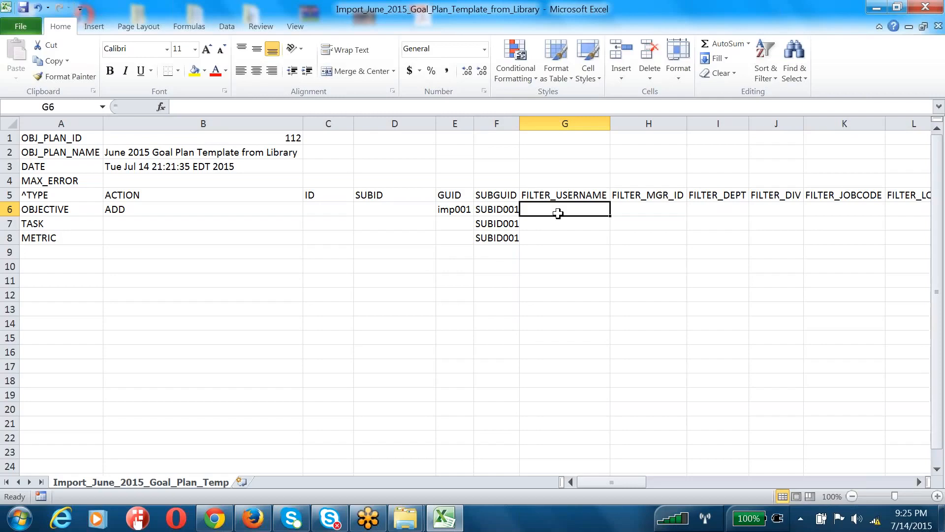
{"action": "type", "text": "hradmin;"}
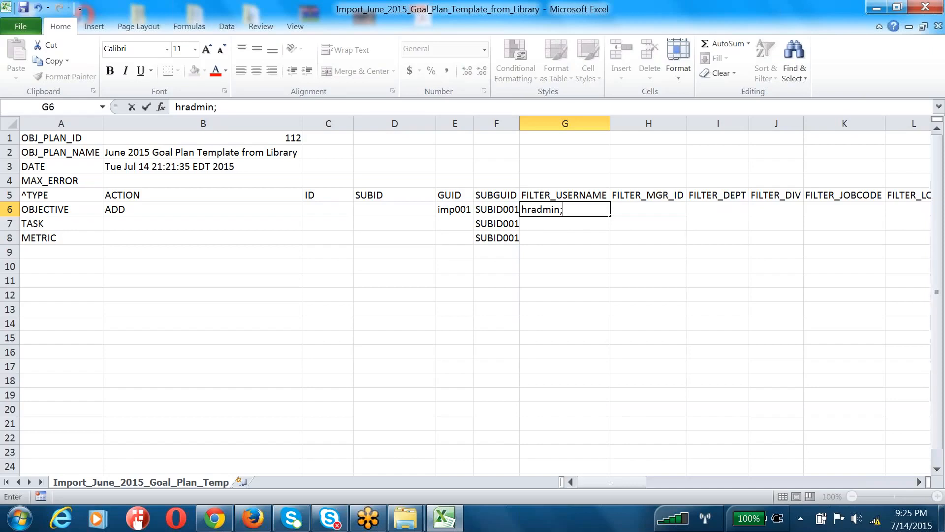
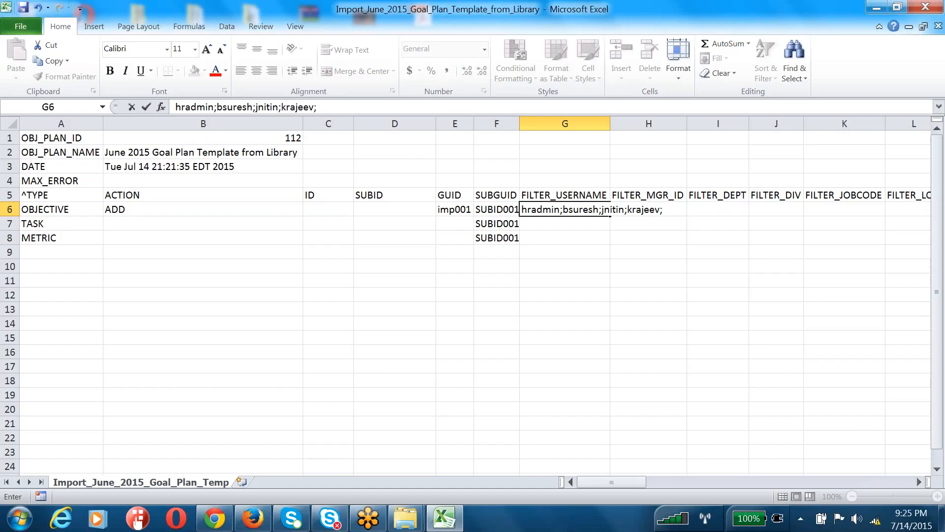
{"action": "left_click", "coordinate": [604, 259]}
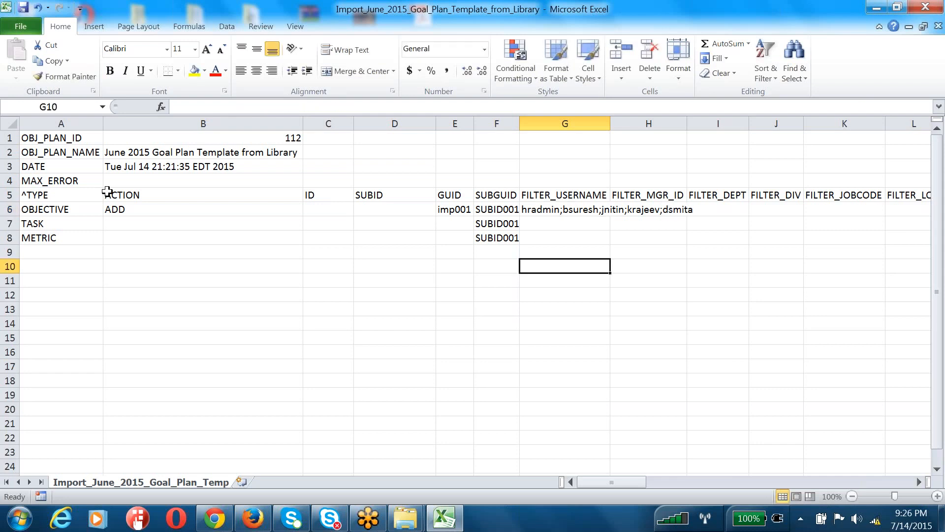
Append two more semicolon-separated usernames to G6, making seven in total
{"action": "left_click_drag", "start_coordinate": [610, 127], "coordinate": [736, 129]}
{"action": "double_click", "coordinate": [717, 212]}
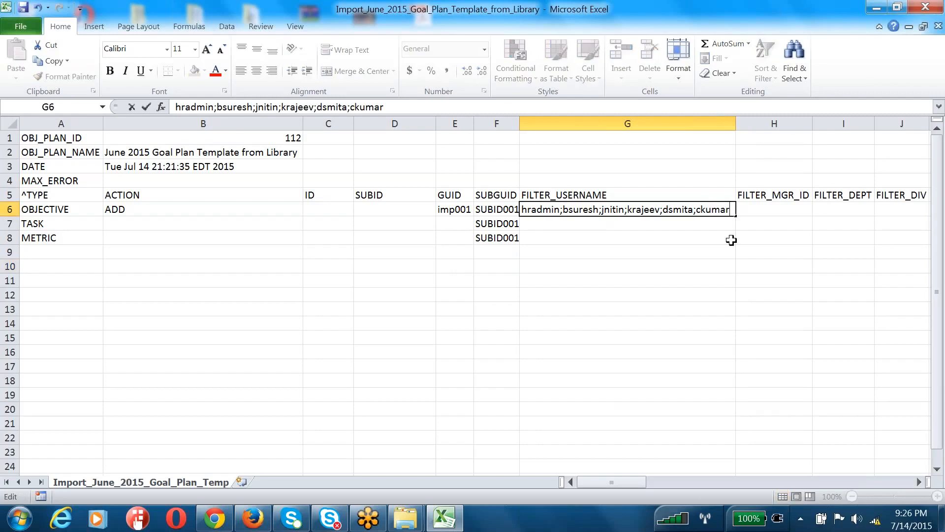
{"action": "key", "text": "Return"}
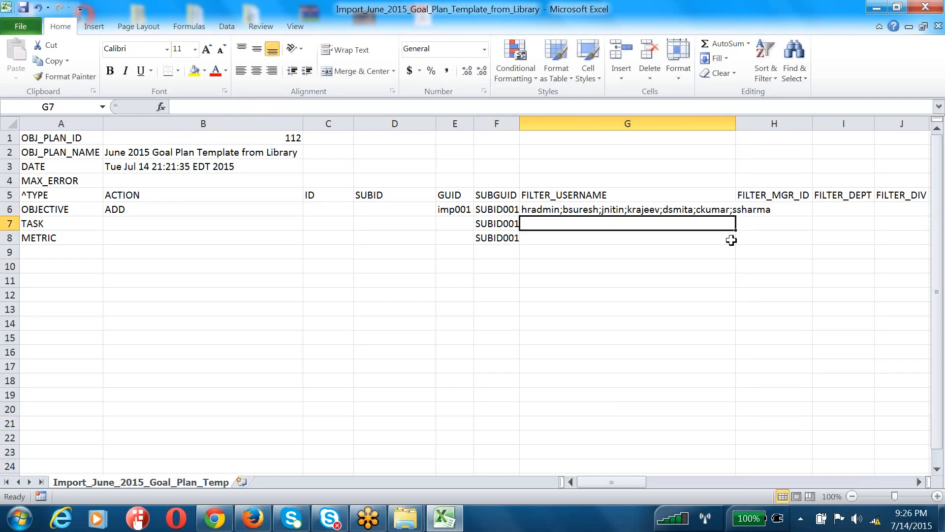
Review the OBJECTIVE row, its FILTER_USERNAME value and the plan ID and name rows
{"action": "left_click", "coordinate": [10, 210]}
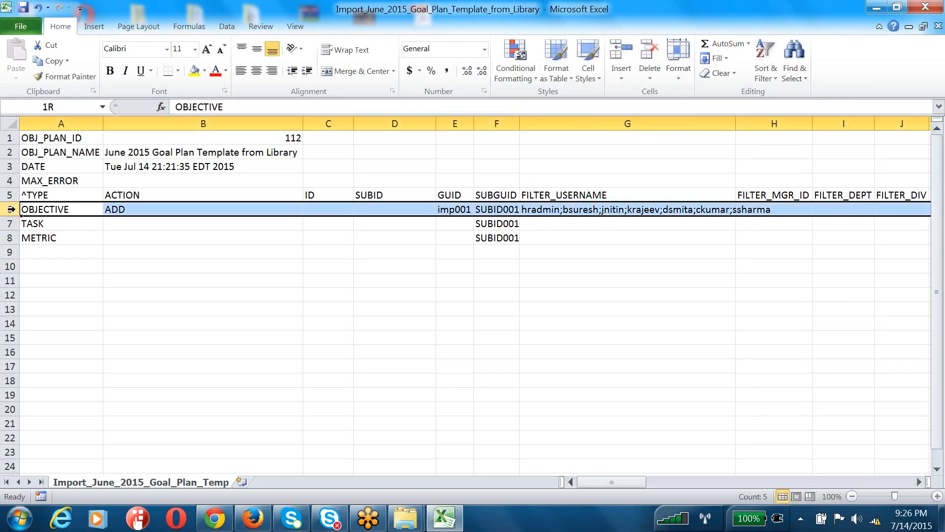
{"action": "left_click_drag", "start_coordinate": [553, 195], "coordinate": [552, 209]}
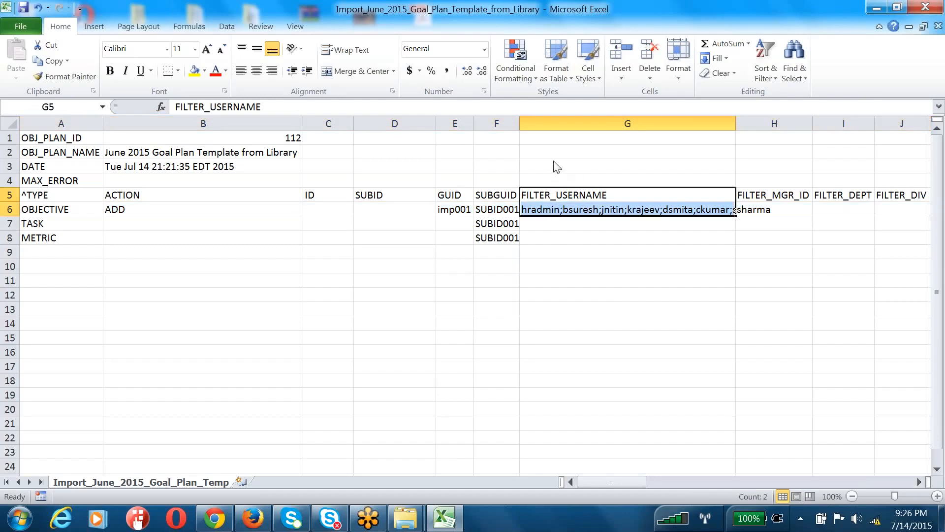
{"action": "key", "text": "alt+Tab"}
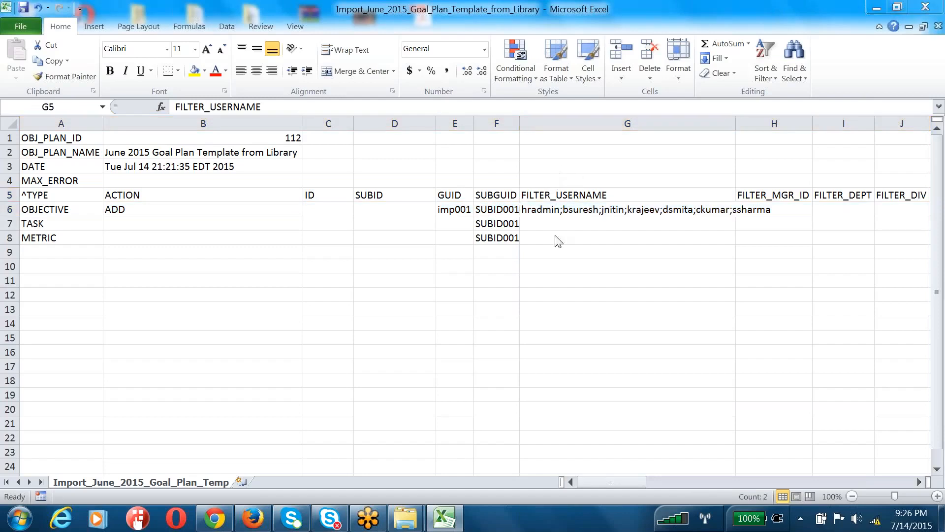
{"action": "left_click", "coordinate": [541, 211]}
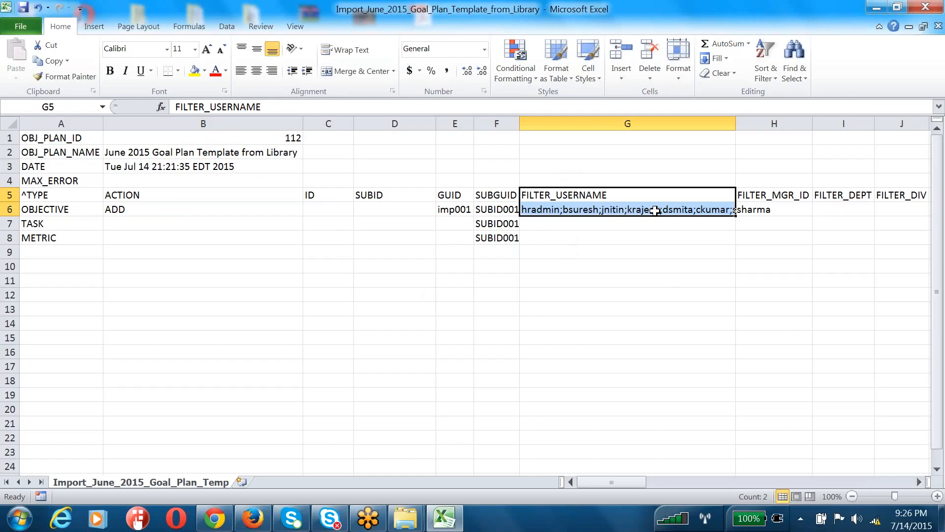
{"action": "left_click", "coordinate": [78, 206]}
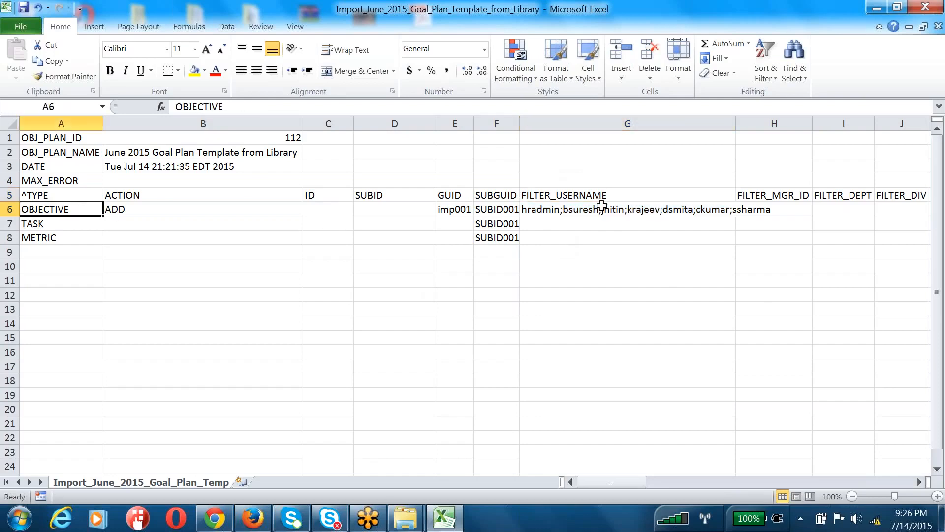
{"action": "left_click", "coordinate": [36, 136]}
{"action": "left_click_drag", "start_coordinate": [36, 135], "coordinate": [344, 153]}
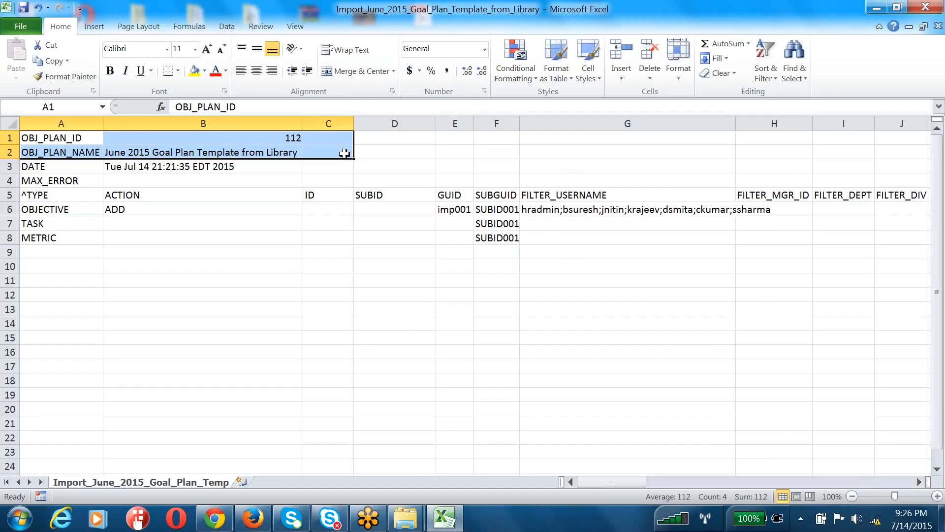
Step through the filter headers to OBJECTIVE_CATEGORY and OBJECTIVE_PARENTID
{"action": "left_click", "coordinate": [771, 195]}
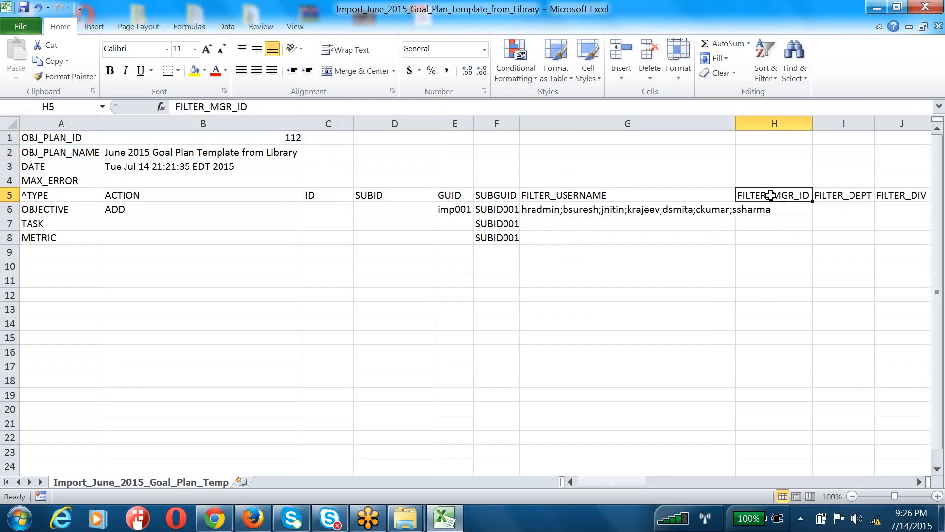
{"action": "key", "text": "Right"}
{"action": "key", "text": "Right"}
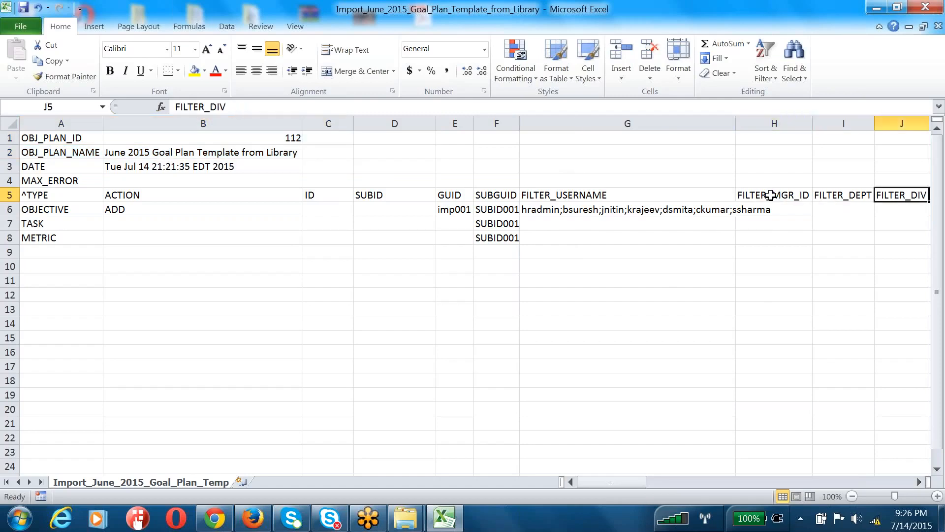
{"action": "left_click", "coordinate": [617, 56]}
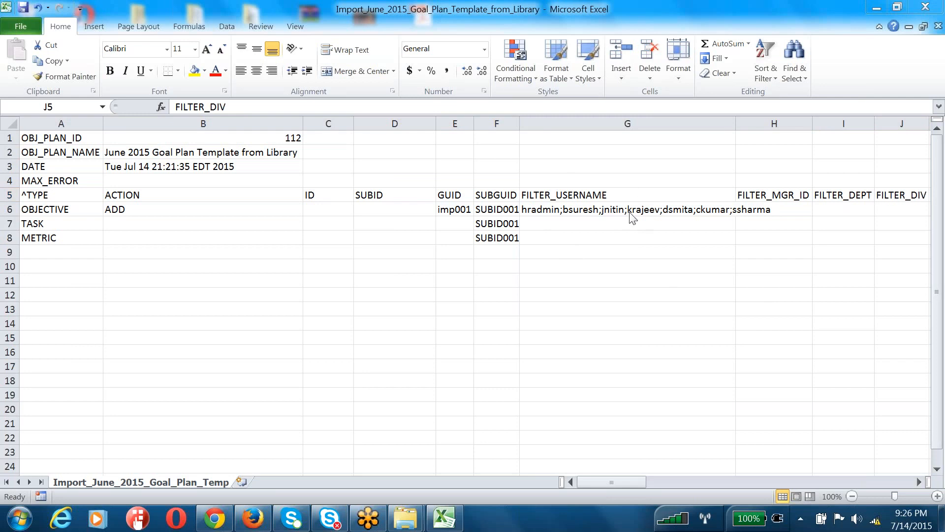
{"action": "key", "text": "Left"}
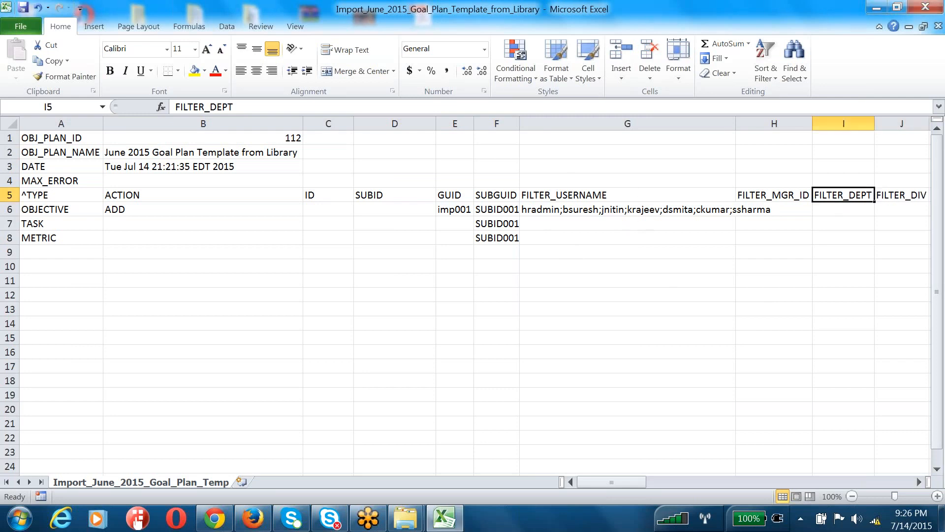
{"action": "key", "text": "Right"}
{"action": "key", "text": "Right"}
{"action": "key", "text": "Right"}
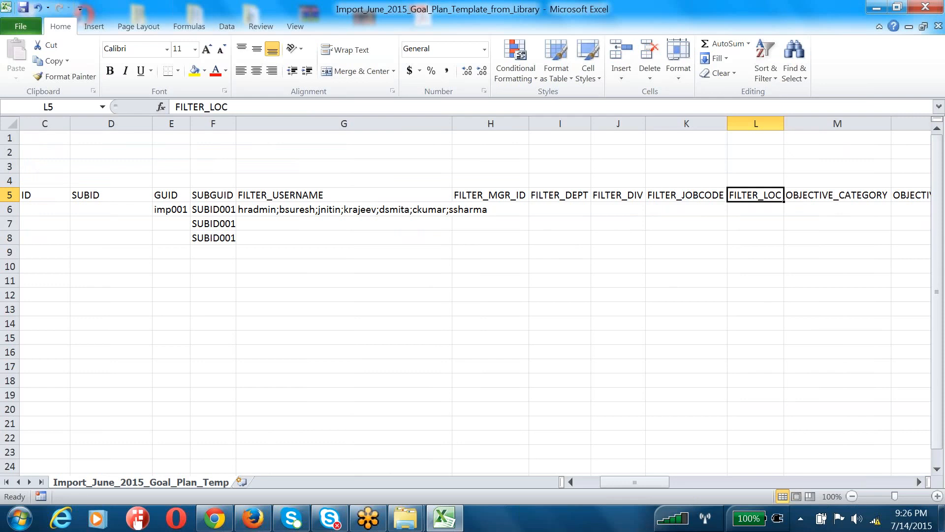
{"action": "key", "text": "Right"}
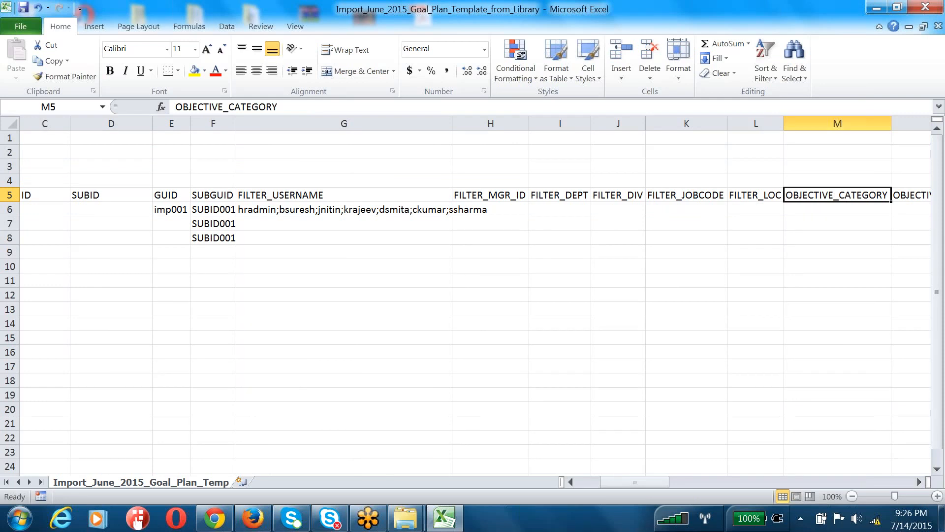
{"action": "key", "text": "Right"}
{"action": "key", "text": "Left"}
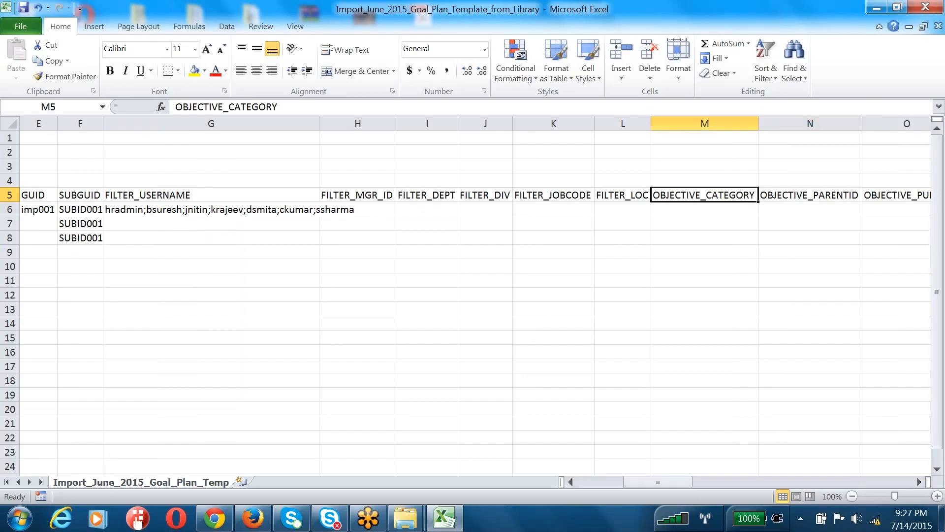
Widen column G so the full username list fits, then check the OBJECTIVE_CATEGORY cell
{"action": "left_click", "coordinate": [200, 209]}
{"action": "left_click_drag", "start_coordinate": [319, 123], "coordinate": [414, 129]}
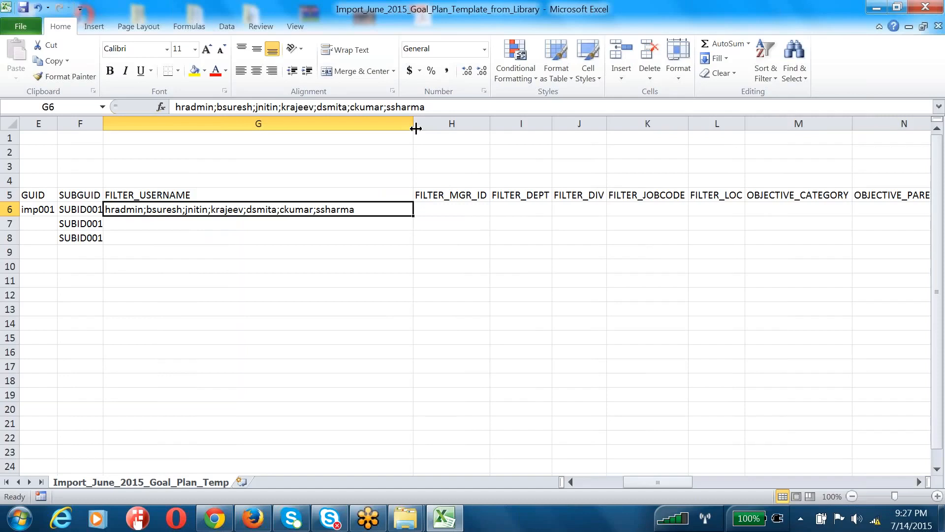
{"action": "left_click", "coordinate": [768, 193]}
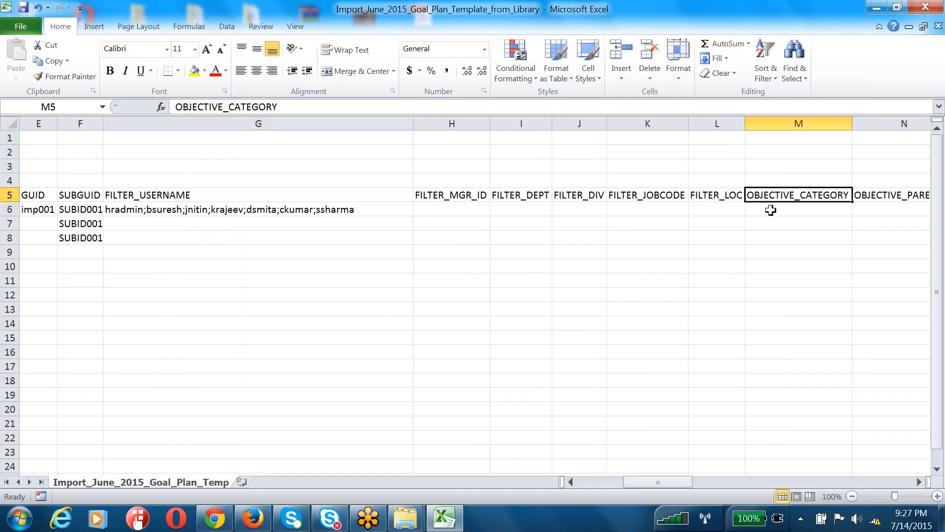
{"action": "left_click", "coordinate": [770, 210]}
{"action": "left_click", "coordinate": [221, 523]}
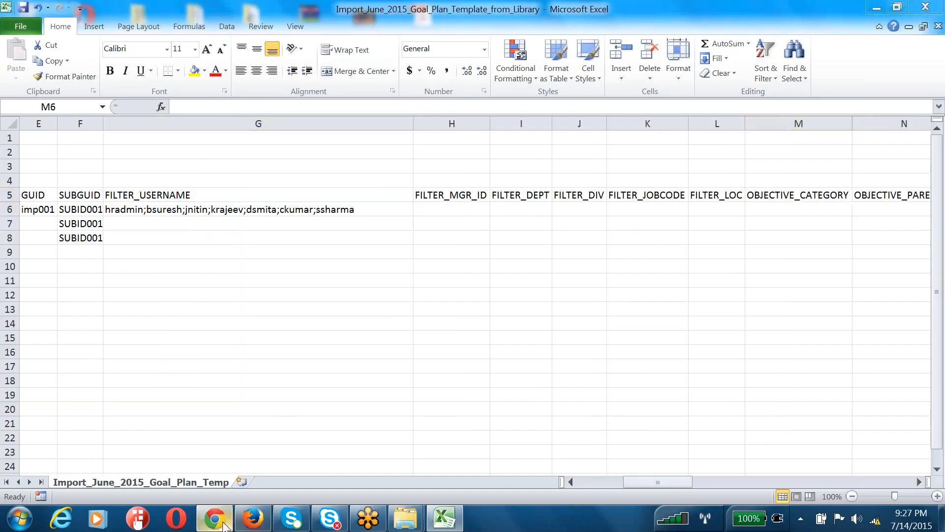
Recheck the plan ID, name and date rows, then list Goal Management tools in Admin Tools
{"action": "left_click", "coordinate": [101, 181]}
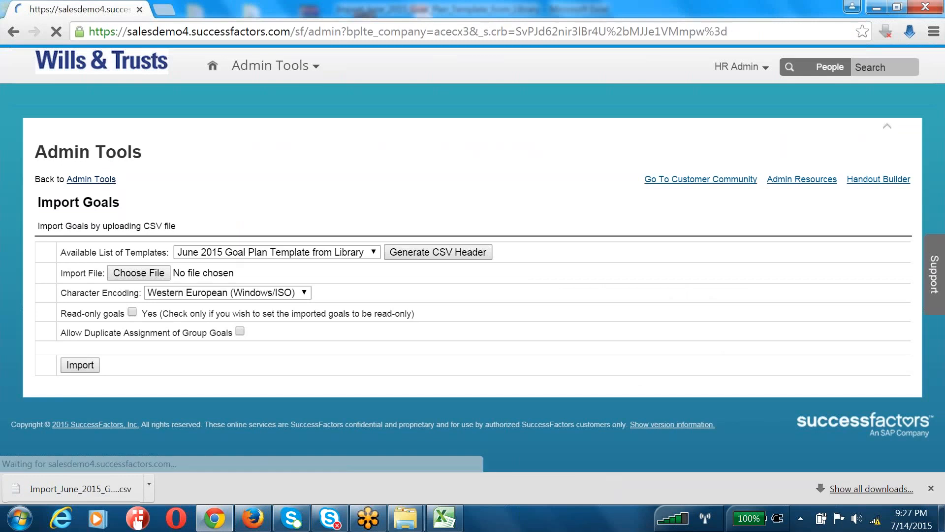
{"action": "key", "text": "alt+Tab"}
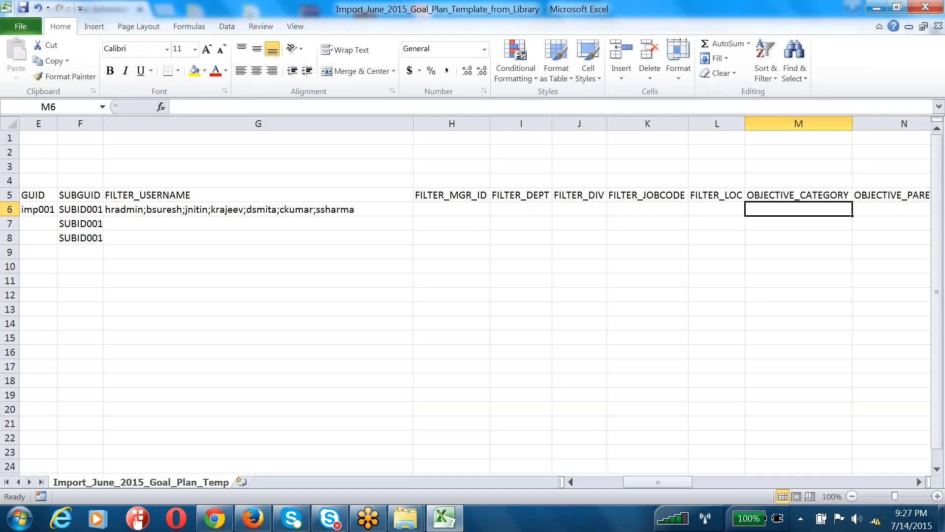
{"action": "left_click", "coordinate": [11, 209]}
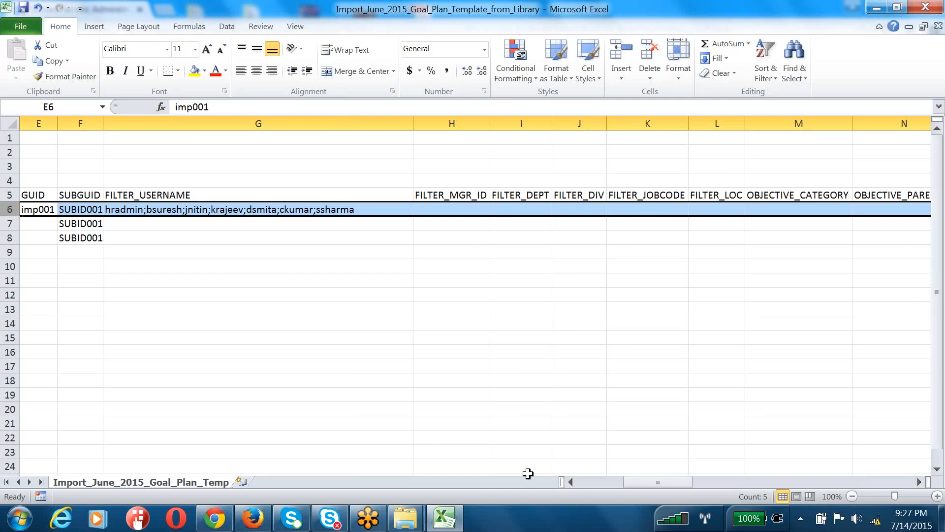
{"action": "left_click", "coordinate": [580, 482]}
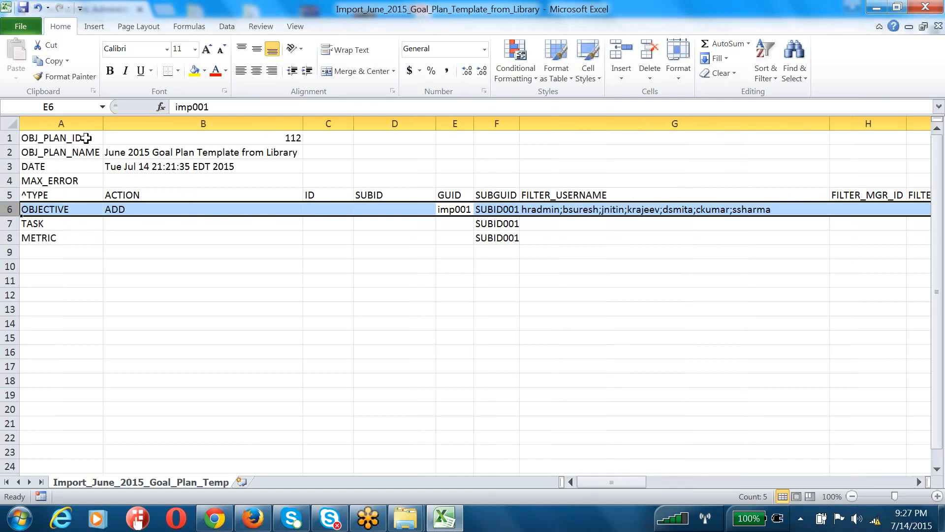
{"action": "left_click_drag", "start_coordinate": [80, 139], "coordinate": [167, 160]}
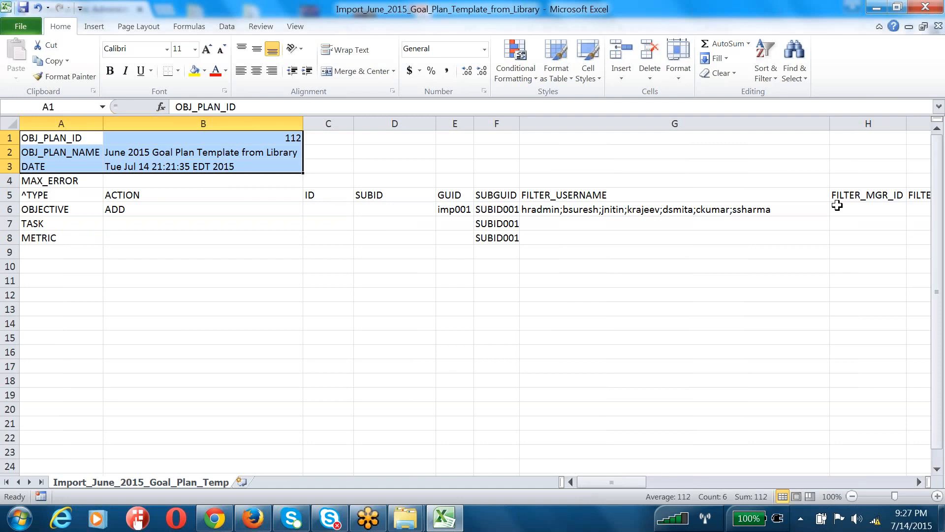
{"action": "left_click", "coordinate": [9, 209]}
{"action": "key", "text": "alt+Tab"}
{"action": "left_click", "coordinate": [168, 327]}
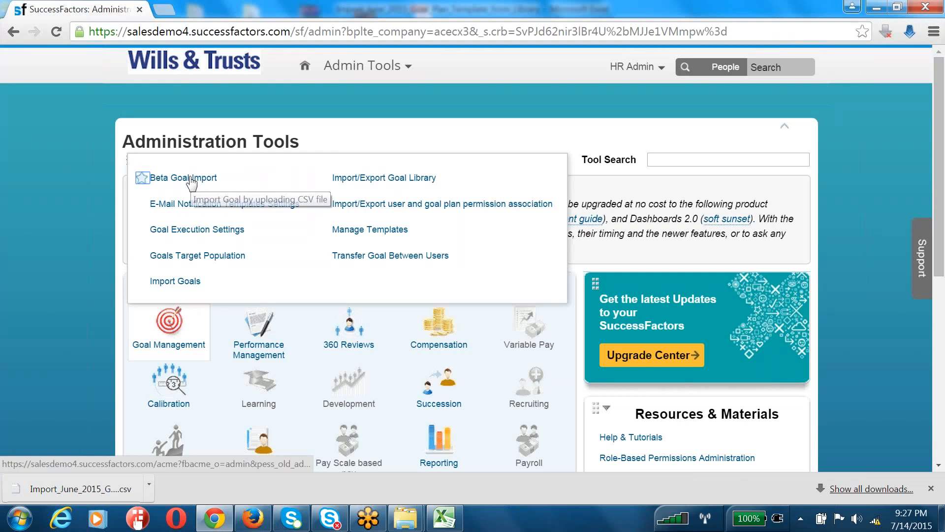
Open the June 2015 Goal Plan Template from Library in Manage Templates and expand its categories
{"action": "left_click", "coordinate": [349, 230]}
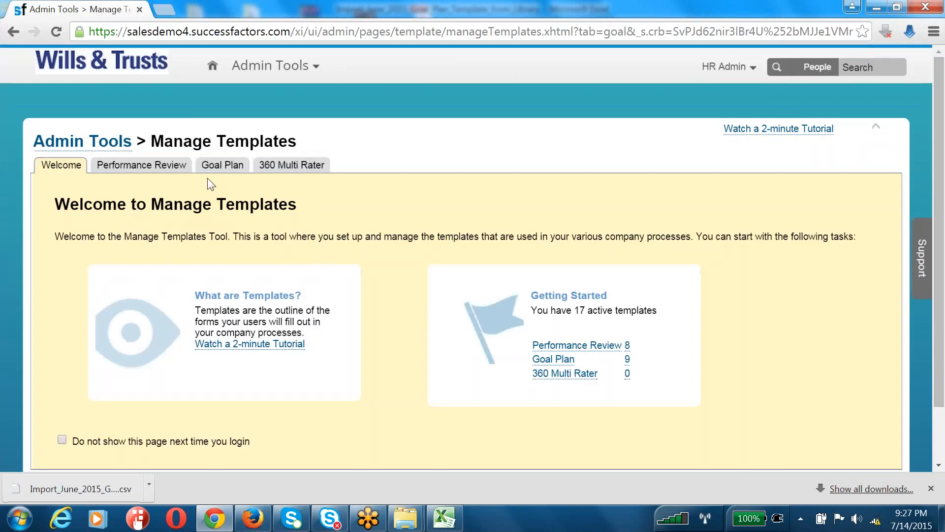
{"action": "left_click", "coordinate": [219, 166]}
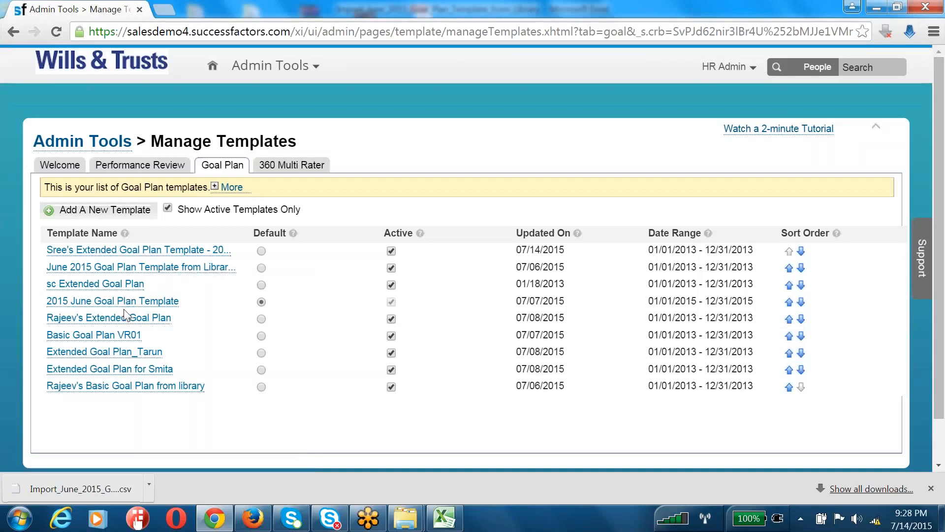
{"action": "left_click", "coordinate": [99, 267]}
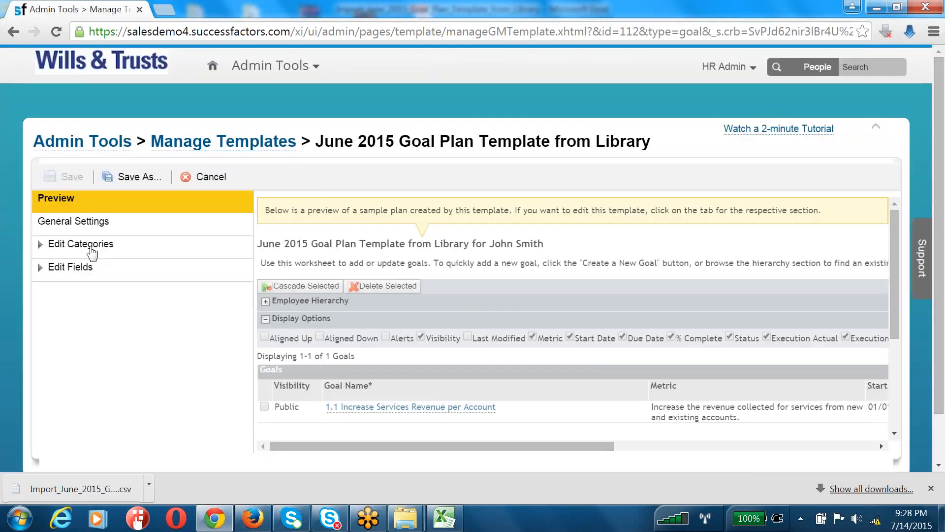
{"action": "left_click", "coordinate": [82, 226]}
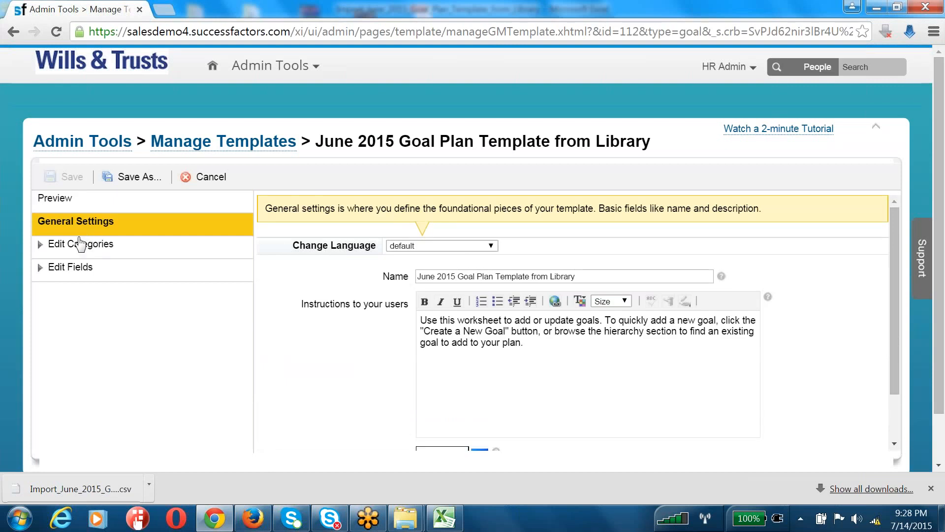
{"action": "left_click", "coordinate": [79, 244]}
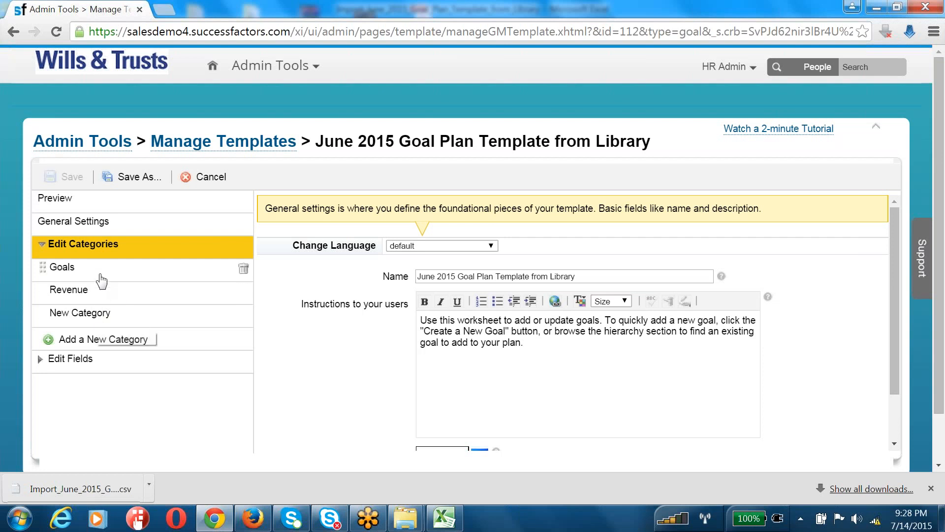
Compare the template title with the sheet's plan ID 112 and plan name, then return to Excel
{"action": "key", "text": "alt+Tab"}
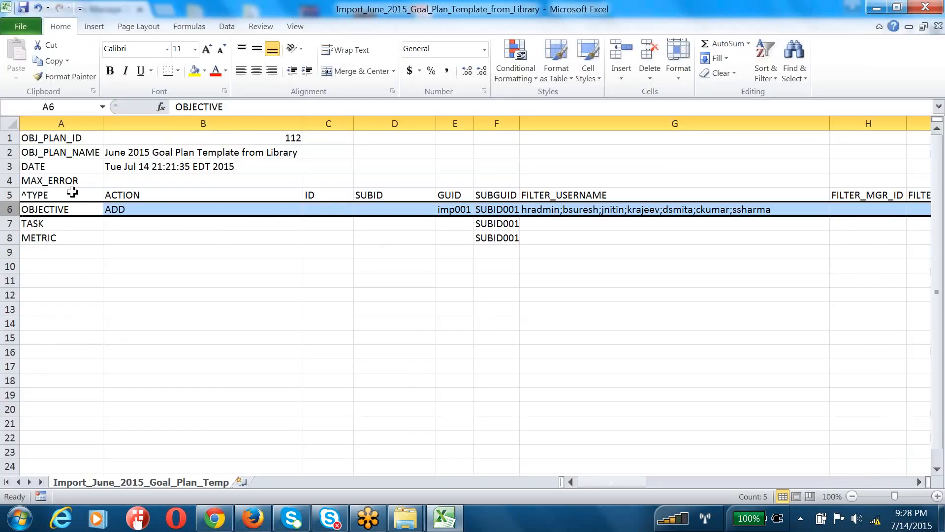
{"action": "left_click", "coordinate": [112, 143]}
{"action": "left_click", "coordinate": [145, 153]}
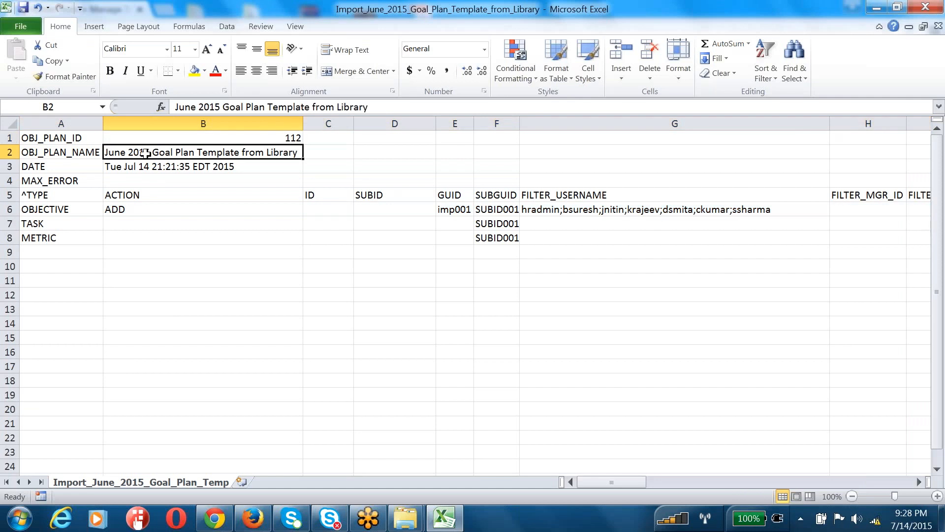
{"action": "key", "text": "alt+Tab"}
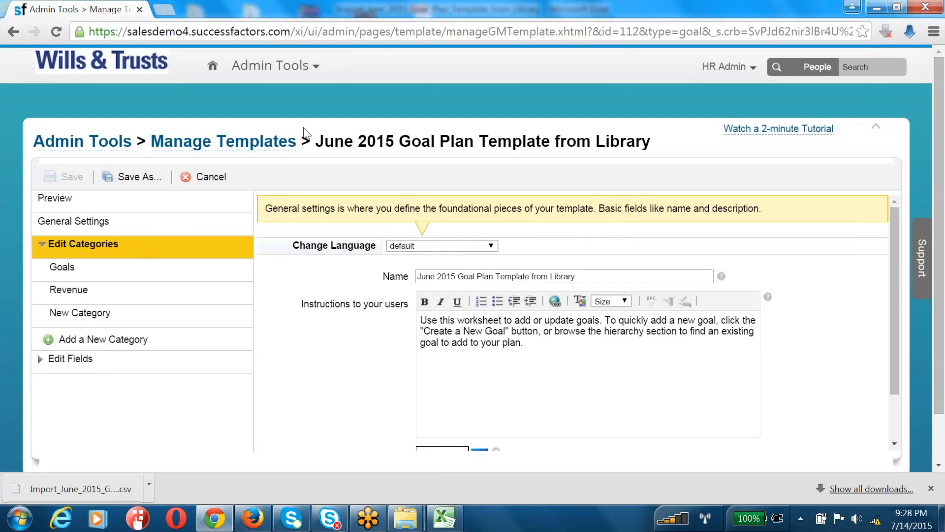
{"action": "left_click_drag", "start_coordinate": [322, 143], "coordinate": [657, 142]}
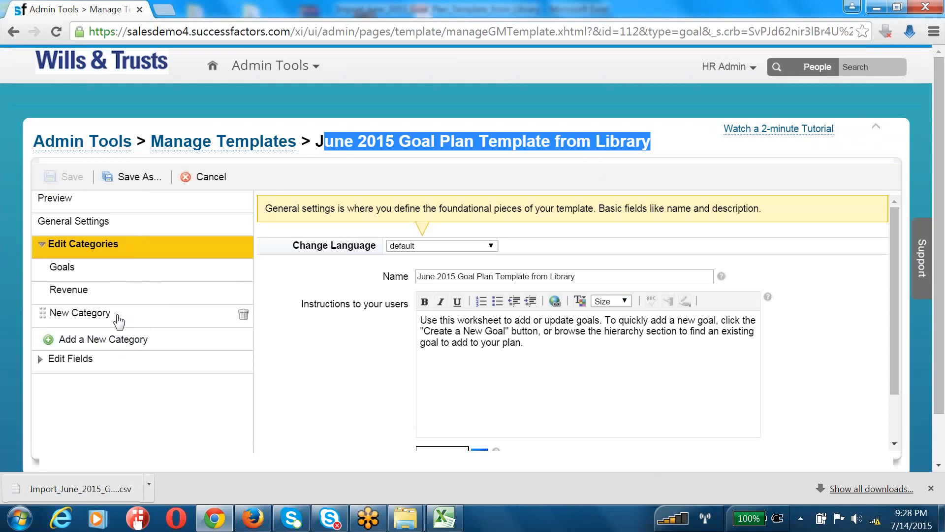
{"action": "key", "text": "alt+Tab"}
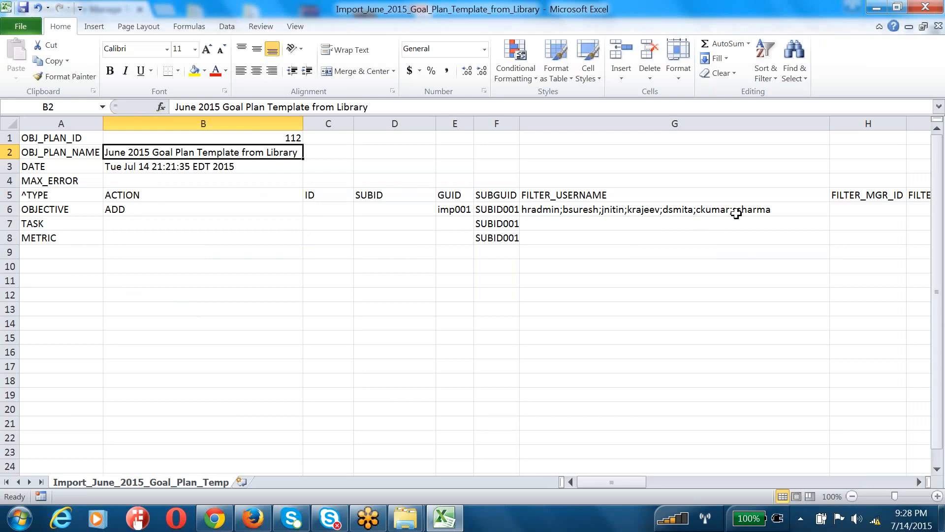
Enter Goals in M6 and Revenue in M7 under OBJECTIVE_CATEGORY
{"action": "left_click", "coordinate": [736, 213]}
{"action": "key", "text": "Right"}
{"action": "key", "text": "Right"}
{"action": "key", "text": "Right"}
{"action": "key", "text": "Right"}
{"action": "key", "text": "Right"}
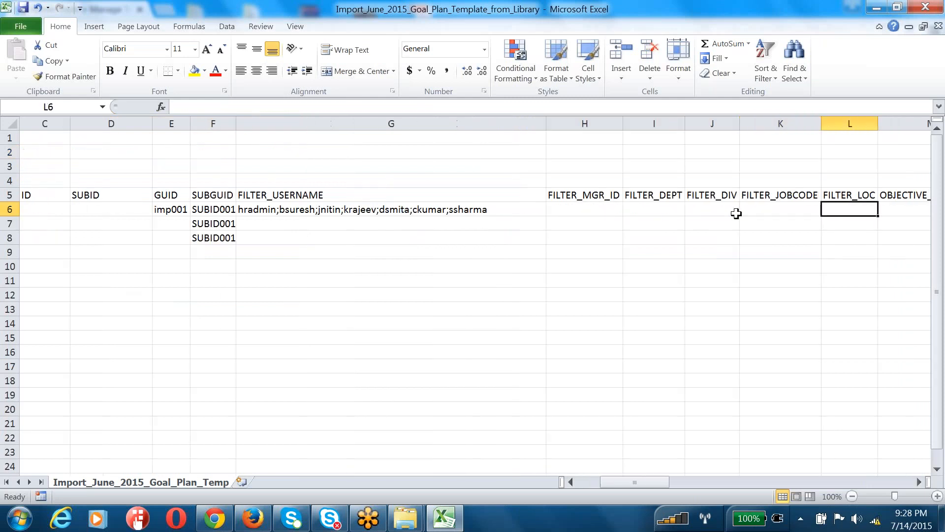
{"action": "key", "text": "Right"}
{"action": "key", "text": "Right"}
{"action": "key", "text": "Left"}
{"action": "type", "text": "G"}
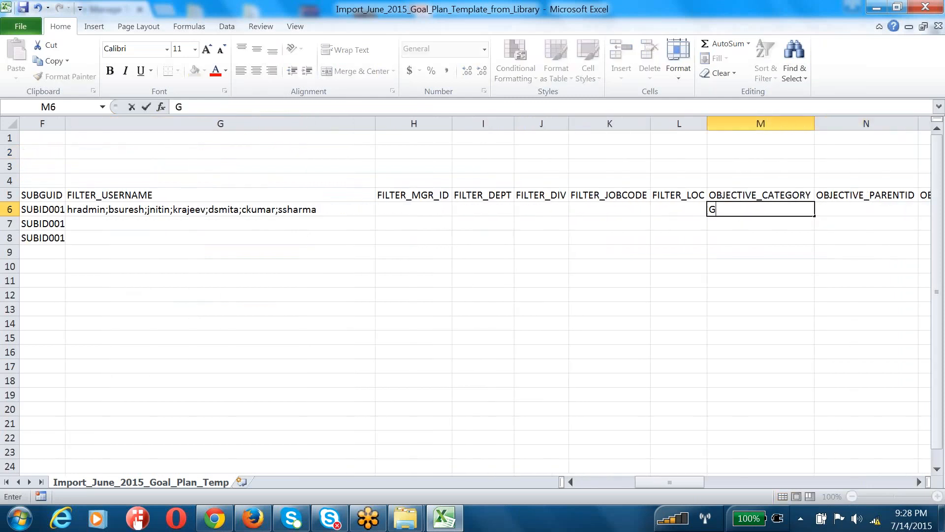
{"action": "type", "text": "oals"}
{"action": "key", "text": "Return"}
{"action": "type", "text": "Reven"}
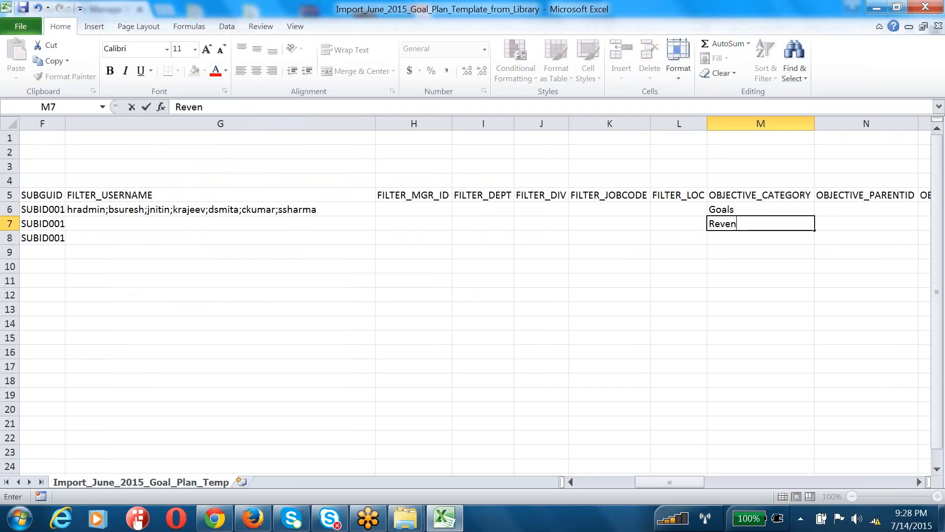
{"action": "type", "text": "ue"}
{"action": "key", "text": "Tab"}
Set OBJECTIVE_PUBLIC to Y in O6 and O7 and widen the OBJECTIVE_name column
{"action": "key", "text": "Up"}
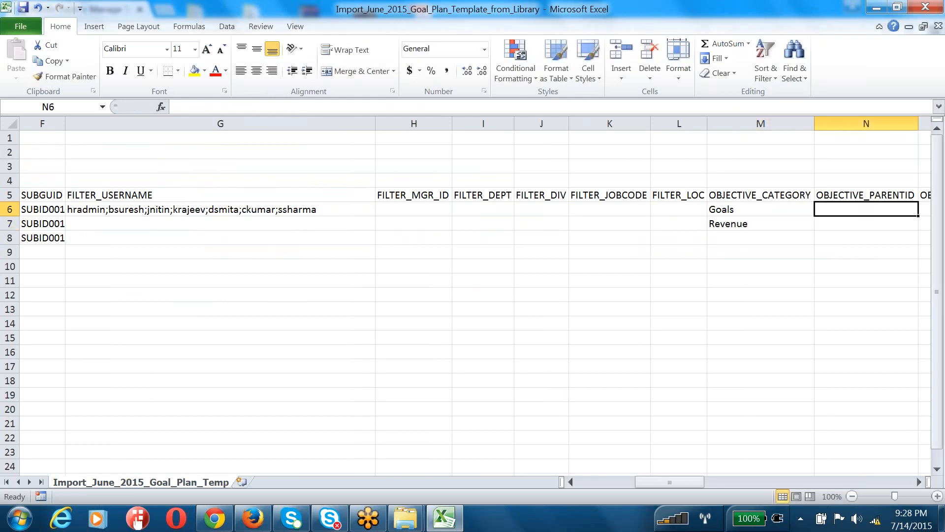
{"action": "key", "text": "Right"}
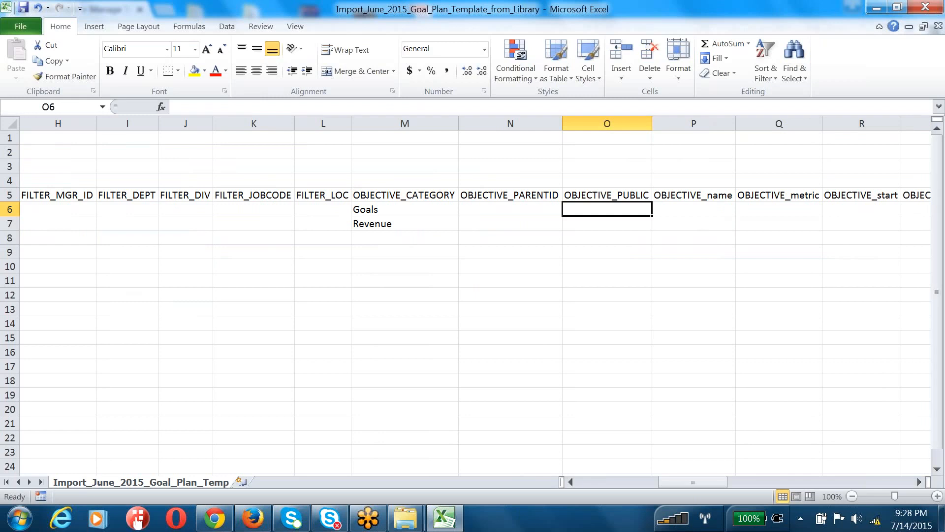
{"action": "type", "text": "Y"}
{"action": "key", "text": "Return"}
{"action": "type", "text": "Y"}
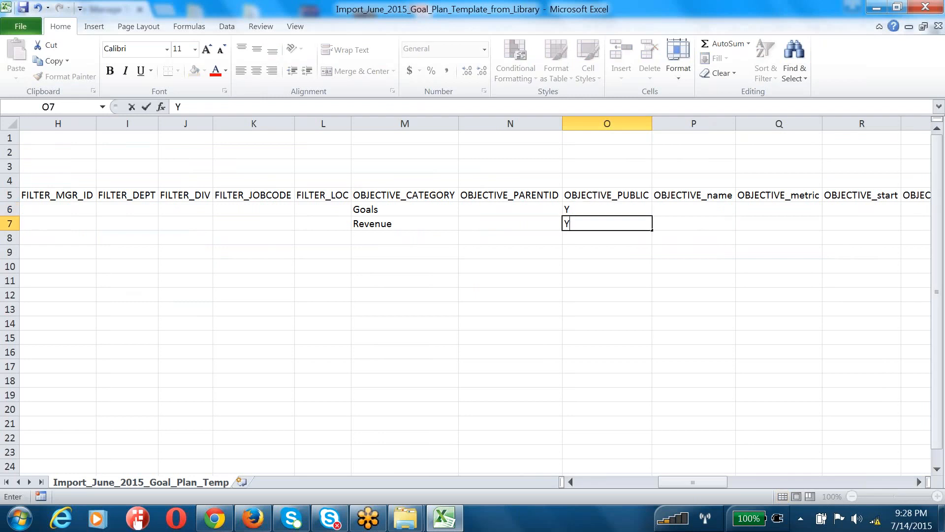
{"action": "left_click", "coordinate": [697, 211]}
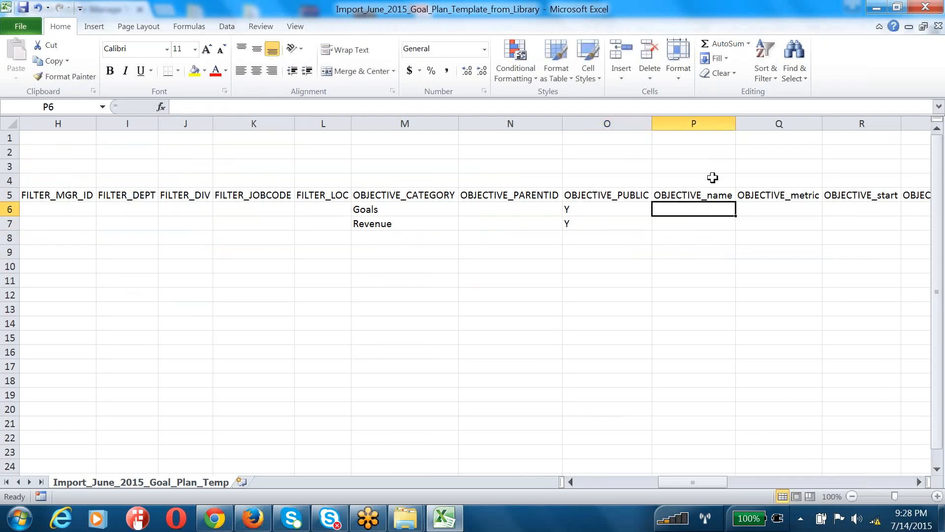
{"action": "left_click_drag", "start_coordinate": [733, 124], "coordinate": [791, 123]}
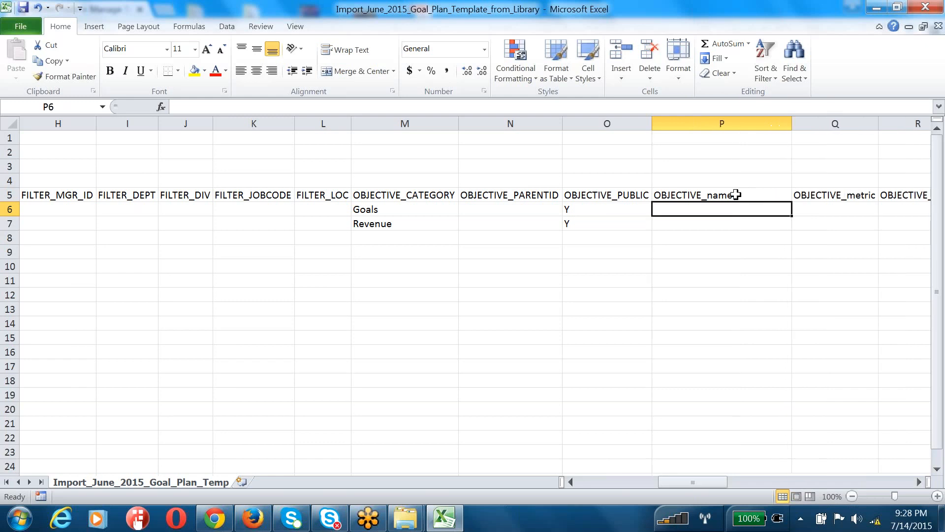
{"action": "left_click", "coordinate": [705, 195]}
{"action": "left_click", "coordinate": [607, 220]}
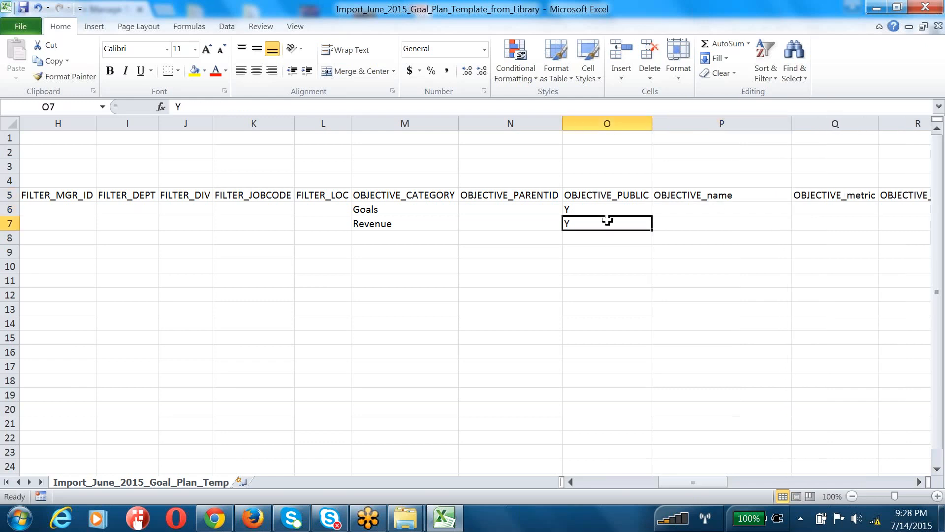
Overtype the row type in A7:A10 with OBJECTIVE
{"action": "key", "text": "Left"}
{"action": "key", "text": "Left"}
{"action": "key", "text": "Left"}
{"action": "key", "text": "Left"}
{"action": "key", "text": "Left"}
{"action": "key", "text": "Left"}
{"action": "key", "text": "Left"}
{"action": "key", "text": "Left"}
{"action": "key", "text": "Left"}
{"action": "key", "text": "Left"}
{"action": "key", "text": "Left"}
{"action": "key", "text": "Left"}
{"action": "key", "text": "Left"}
{"action": "key", "text": "Left"}
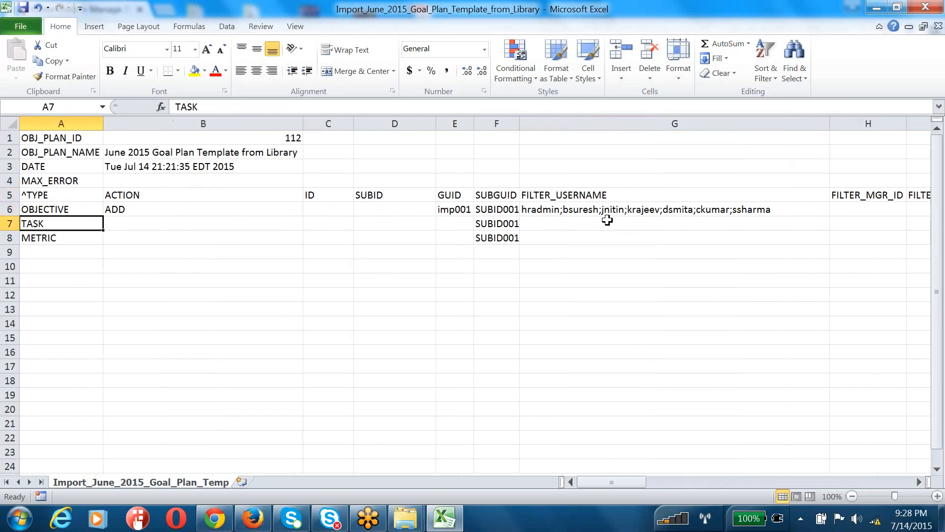
{"action": "type", "text": "OBJECTIVE"}
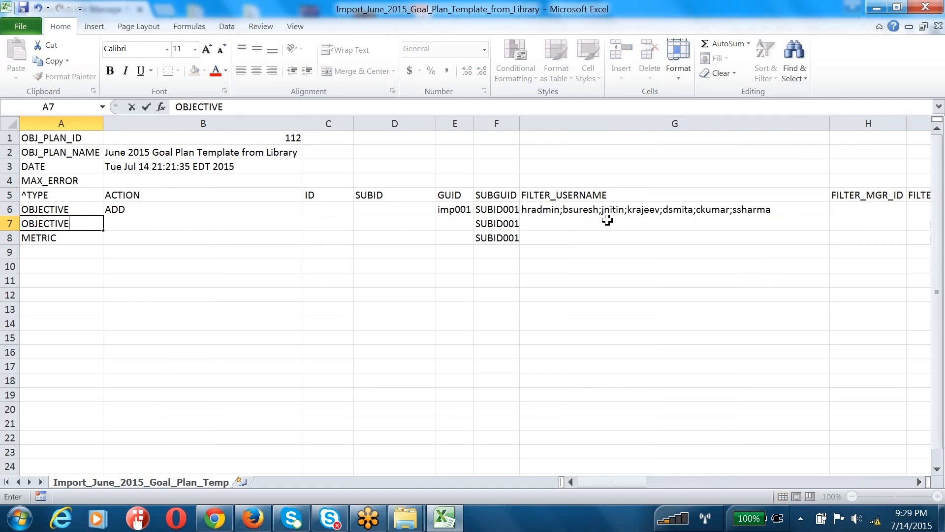
{"action": "key", "text": "Return"}
{"action": "type", "text": "OBJECTIVE"}
{"action": "key", "text": "Return"}
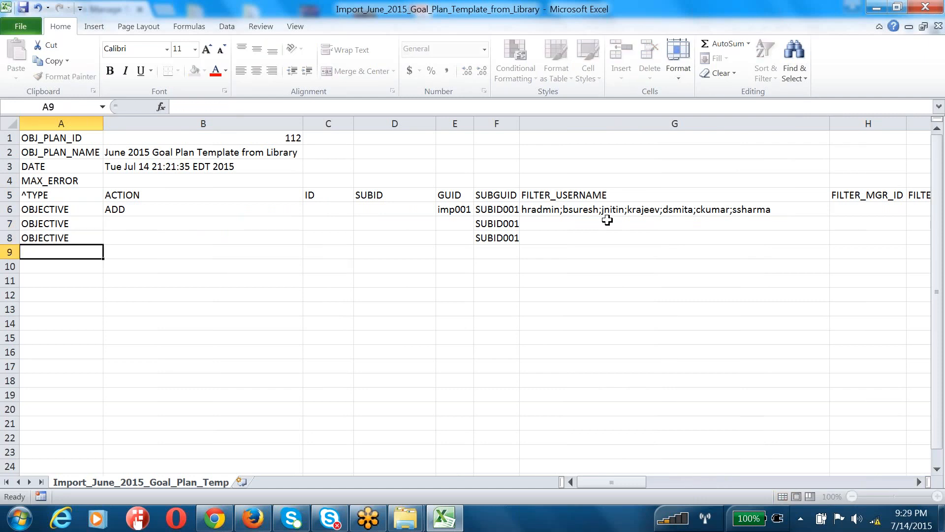
{"action": "type", "text": "OBJECTIVE"}
{"action": "key", "text": "Return"}
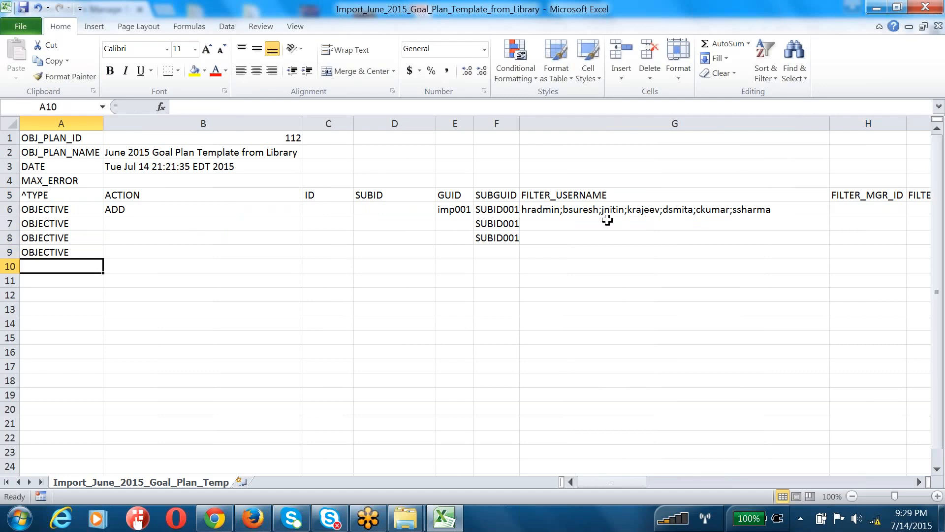
{"action": "type", "text": "OBJECTIVE"}
{"action": "key", "text": "Return"}
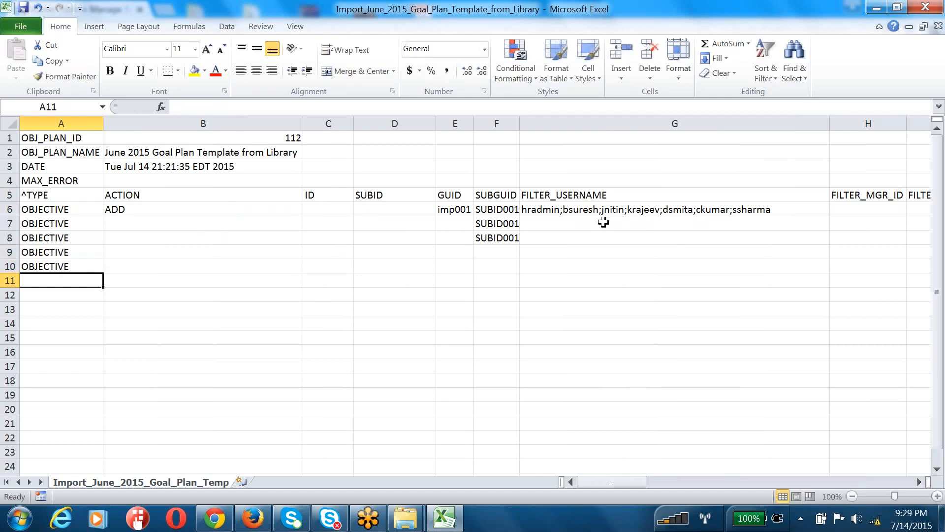
Copy the ADD action from B6 down through B10, then switch to the SuccessFactors template page
{"action": "left_click", "coordinate": [227, 209]}
{"action": "key", "text": "ctrl+c"}
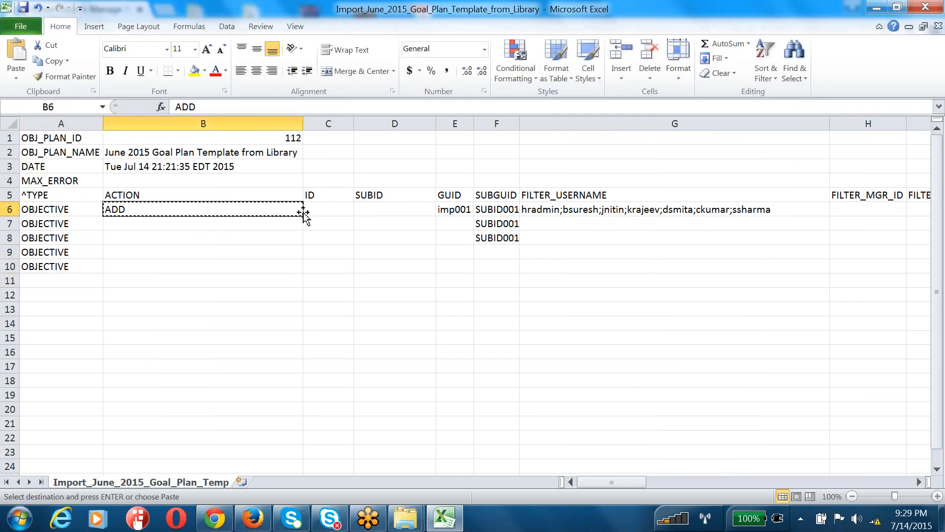
{"action": "left_click_drag", "start_coordinate": [303, 215], "coordinate": [301, 270]}
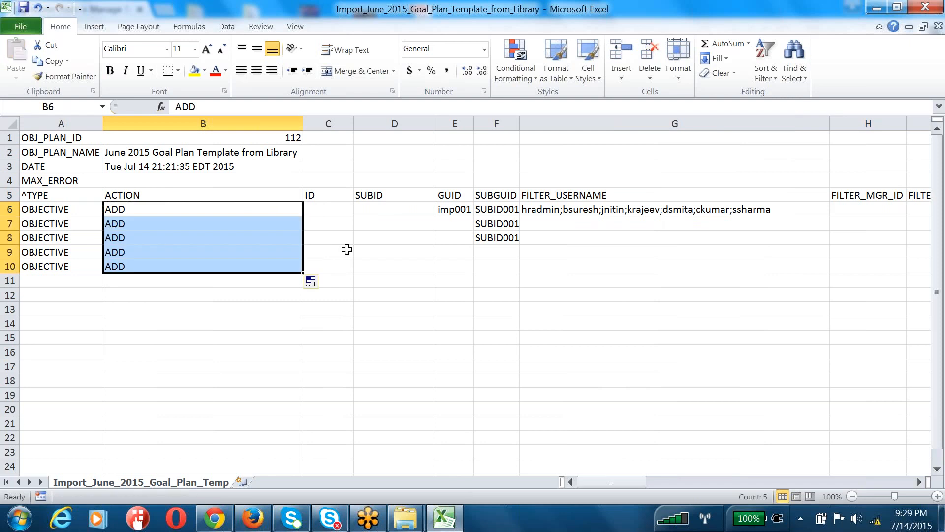
{"action": "left_click", "coordinate": [451, 227]}
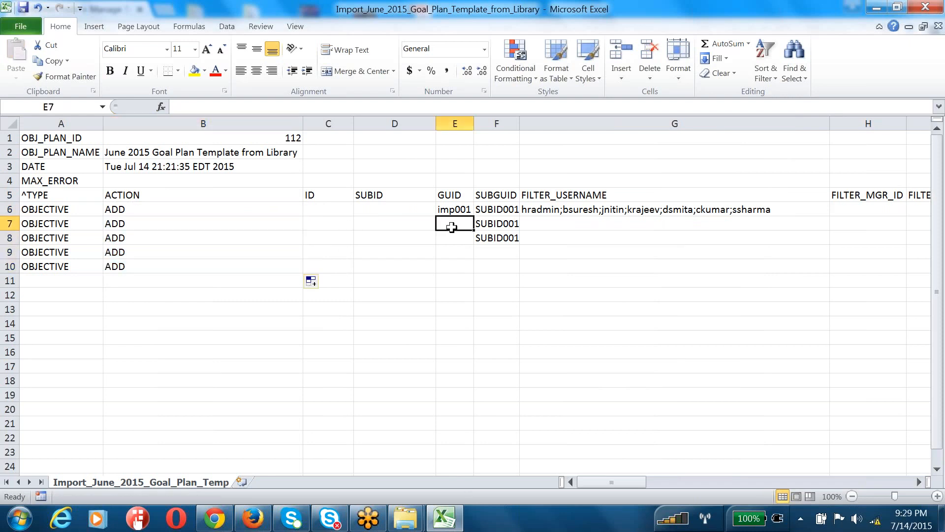
{"action": "key", "text": "alt+Tab"}
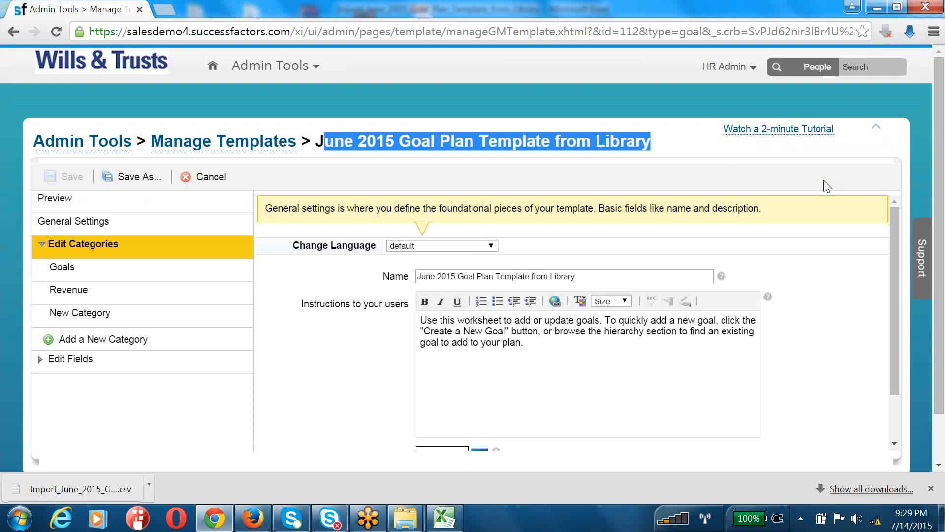
Open and close the SuccessFactors Support panel, then switch back to the Excel sheet
{"action": "left_click", "coordinate": [917, 261]}
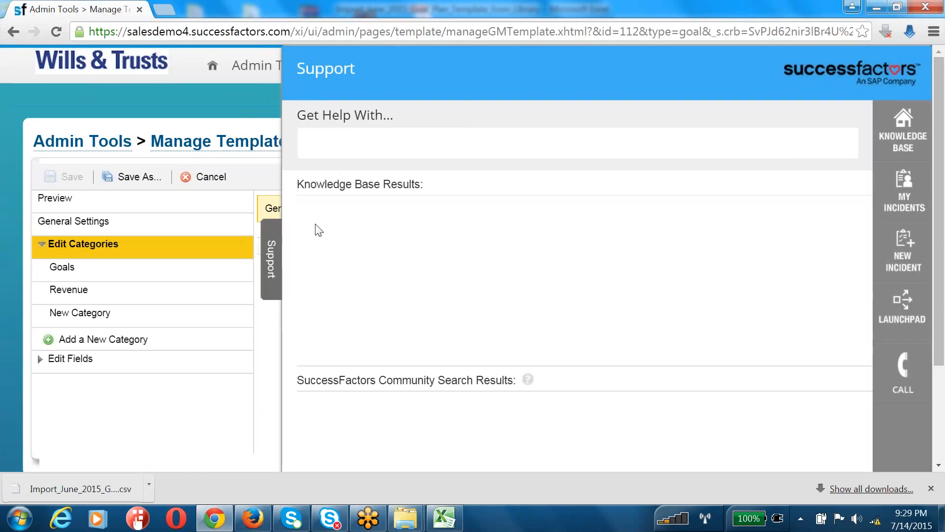
{"action": "left_click", "coordinate": [272, 244]}
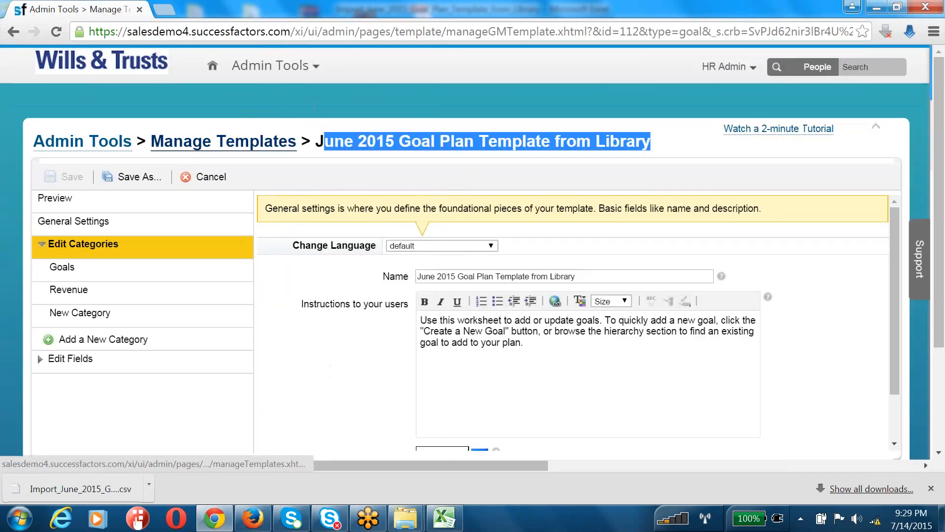
{"action": "key", "text": "alt+Tab"}
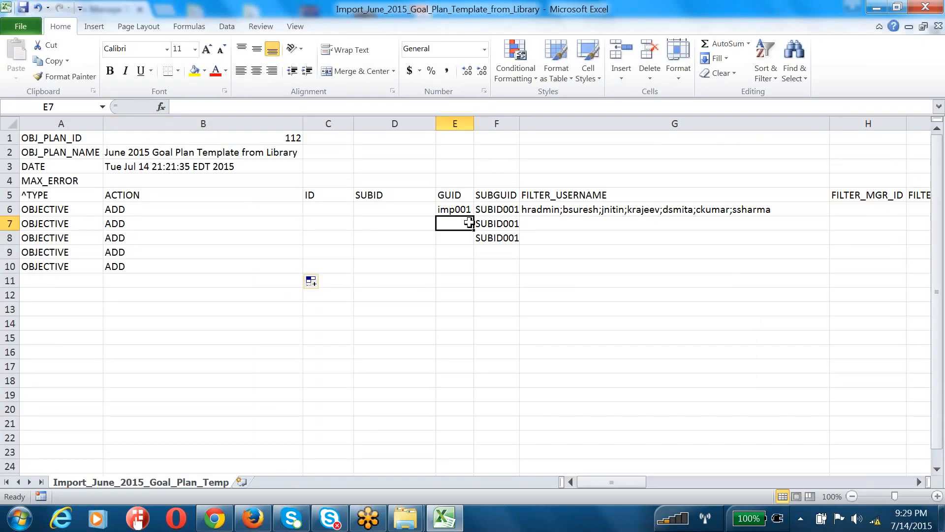
Enter imp002 and imp003, then extend the GUID series in column E to imp005
{"action": "type", "text": "imp002"}
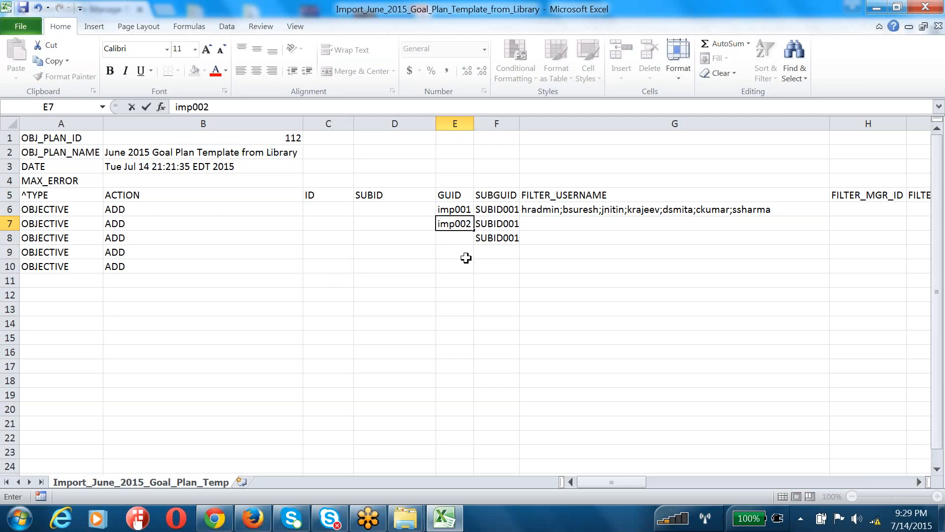
{"action": "key", "text": "Return"}
{"action": "type", "text": "i"}
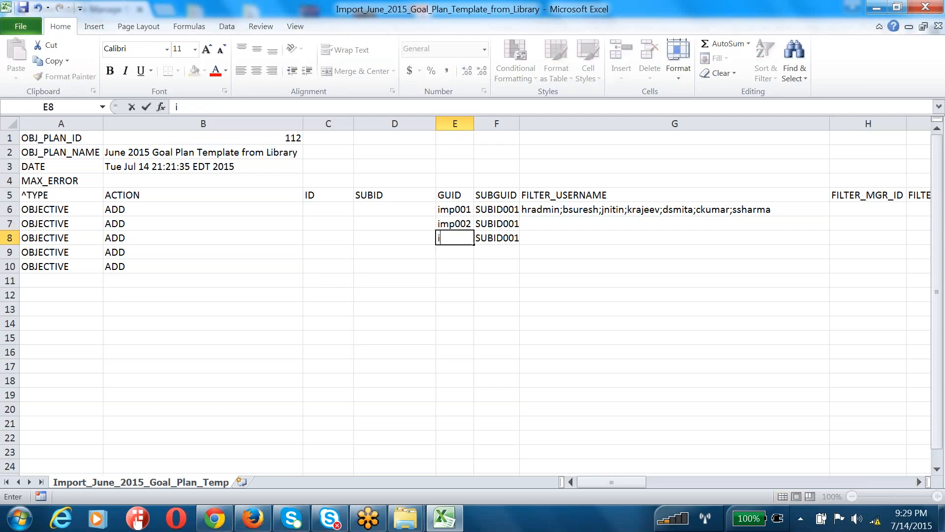
{"action": "type", "text": "mp003"}
{"action": "left_click", "coordinate": [460, 280]}
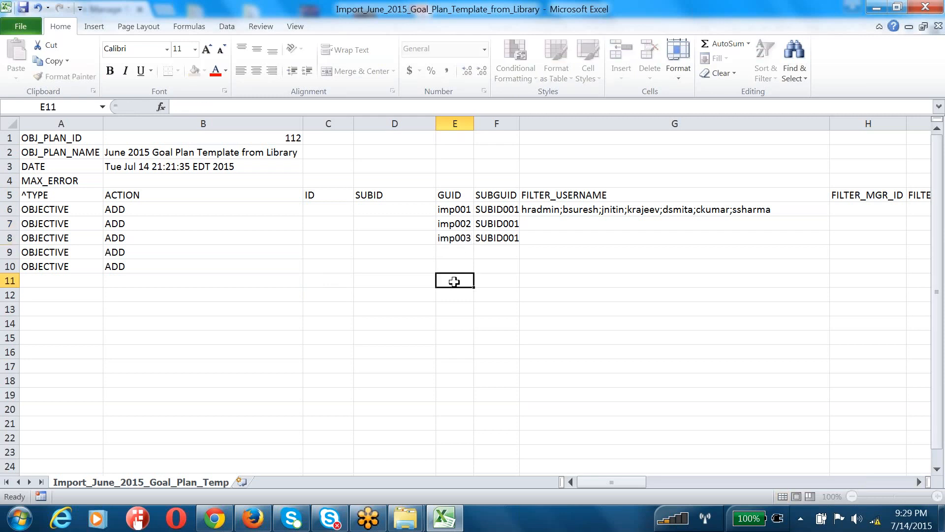
{"action": "left_click", "coordinate": [456, 241]}
{"action": "left_click_drag", "start_coordinate": [456, 215], "coordinate": [472, 273]}
{"action": "left_click", "coordinate": [473, 246]}
{"action": "left_click_drag", "start_coordinate": [495, 209], "coordinate": [515, 227]}
Fill sub-GUIDs SUBID002, SUBGUID003, SUBGUID004 and SUBGUID005 into F7:F10
{"action": "double_click", "coordinate": [497, 223]}
{"action": "key", "text": "Return"}
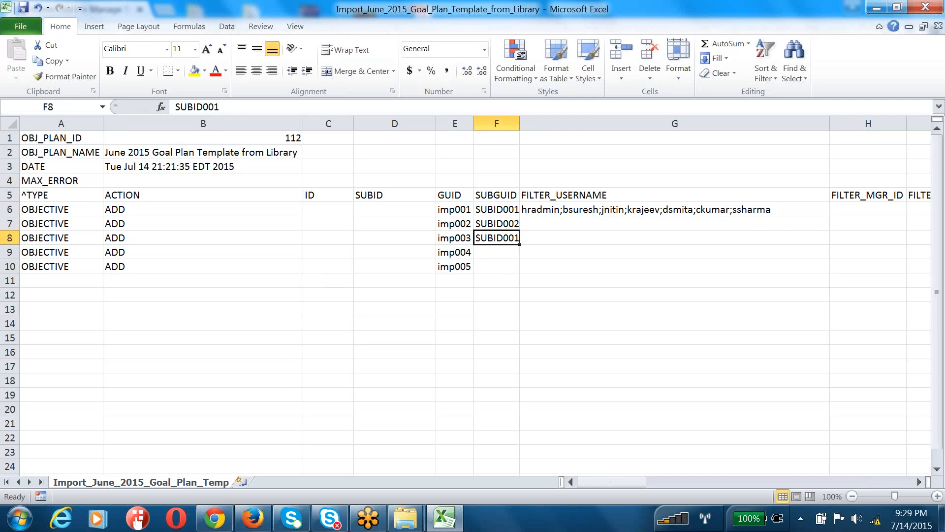
{"action": "type", "text": "SUBI"}
{"action": "key", "text": "BackSpace"}
{"action": "type", "text": "GUID0"}
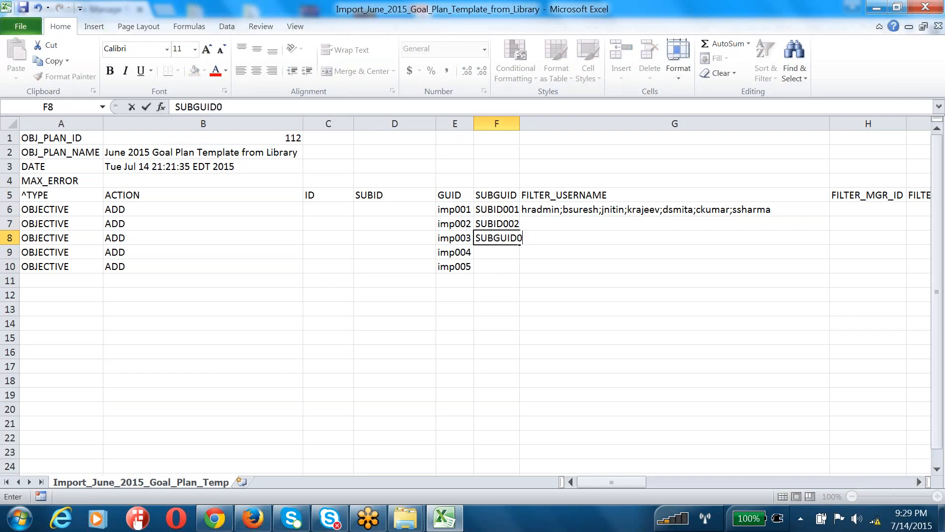
{"action": "type", "text": "03"}
{"action": "key", "text": "Return"}
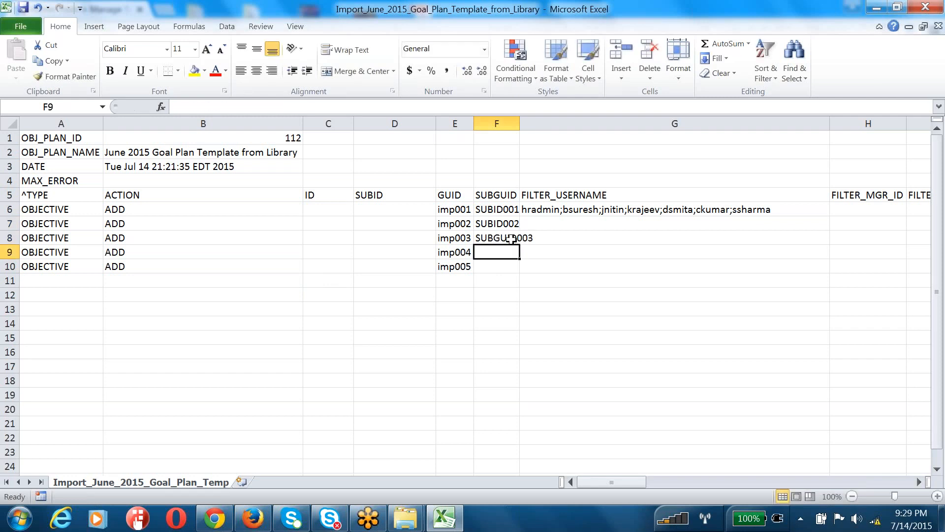
{"action": "type", "text": "SUBGUID004"}
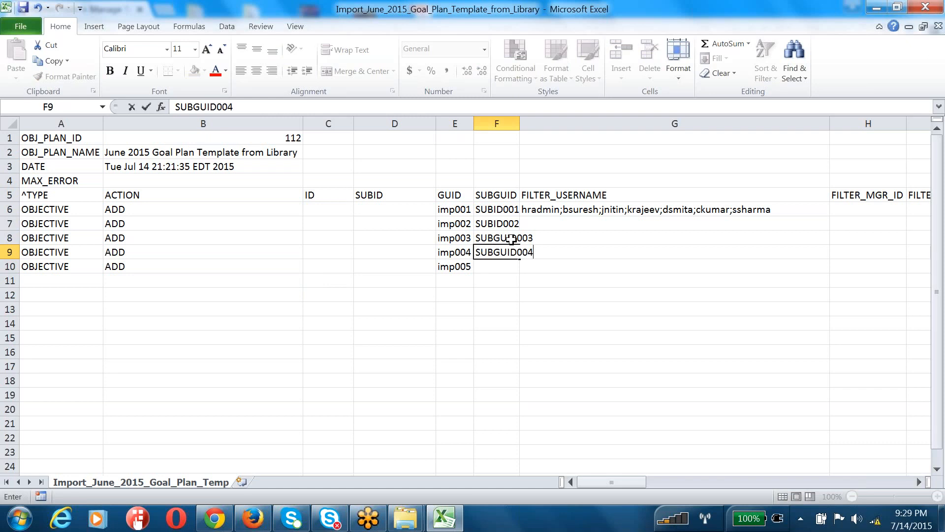
{"action": "key", "text": "Return"}
{"action": "type", "text": "SUBGUID005"}
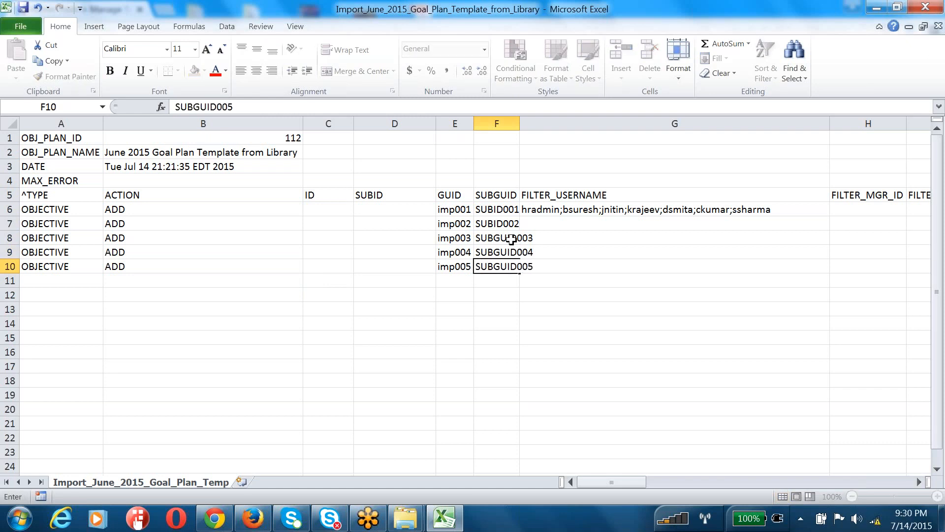
{"action": "key", "text": "Return"}
Copy the FILTER_USERNAME list in G6 down through G10
{"action": "left_click", "coordinate": [553, 206]}
{"action": "key", "text": "ctrl+c"}
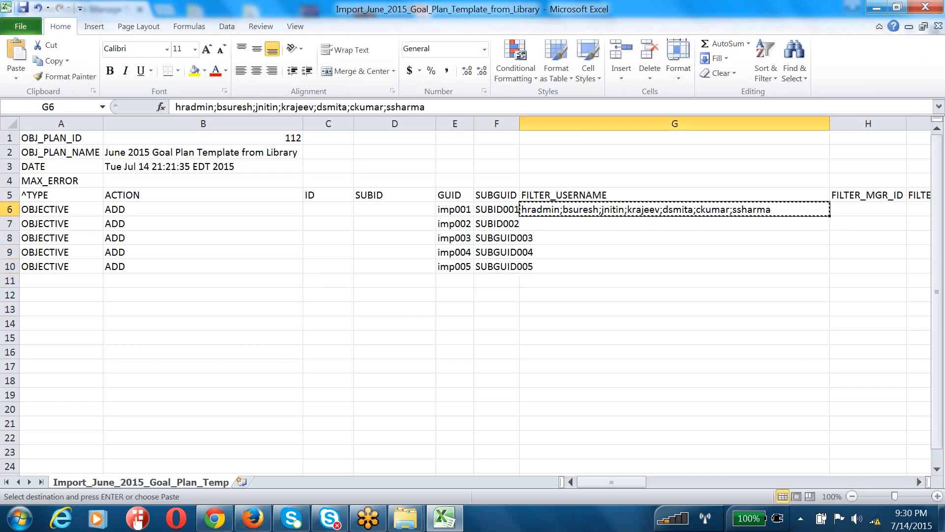
{"action": "left_click_drag", "start_coordinate": [831, 215], "coordinate": [830, 272]}
{"action": "left_click", "coordinate": [704, 224]}
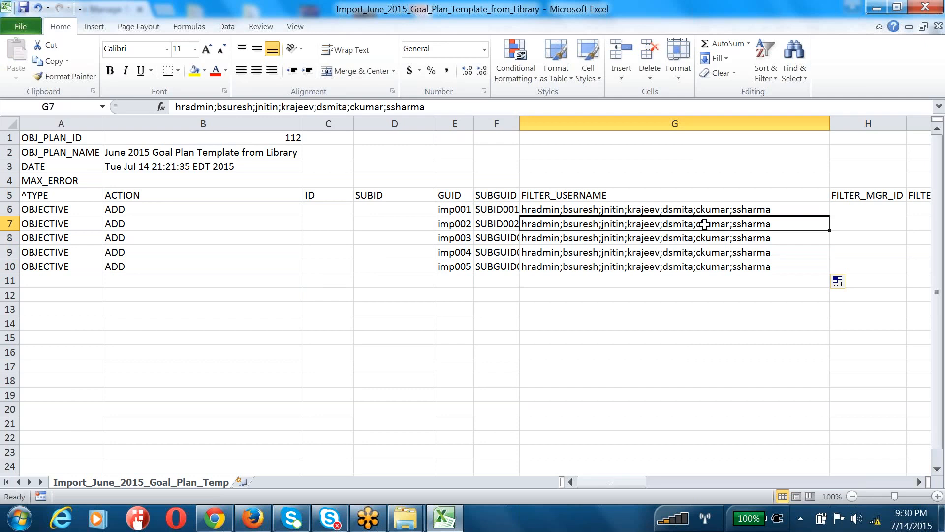
Copy Goals and Revenue from M6:M7 into M8:M9 and type Goals in M10
{"action": "key", "text": "Right"}
{"action": "key", "text": "Right"}
{"action": "key", "text": "Right"}
{"action": "key", "text": "Right"}
{"action": "key", "text": "Right"}
{"action": "key", "text": "Right"}
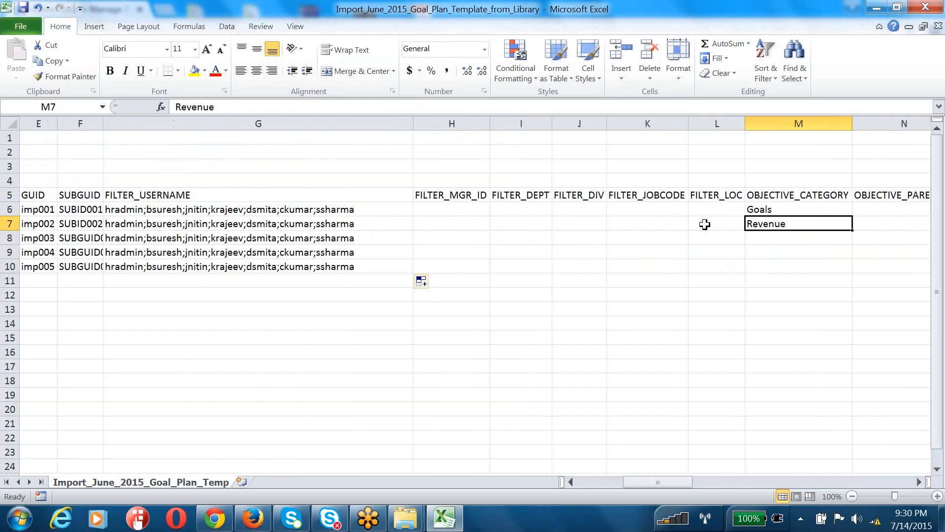
{"action": "key", "text": "Left"}
{"action": "key", "text": "Left"}
{"action": "key", "text": "Left"}
{"action": "key", "text": "Left"}
{"action": "key", "text": "Left"}
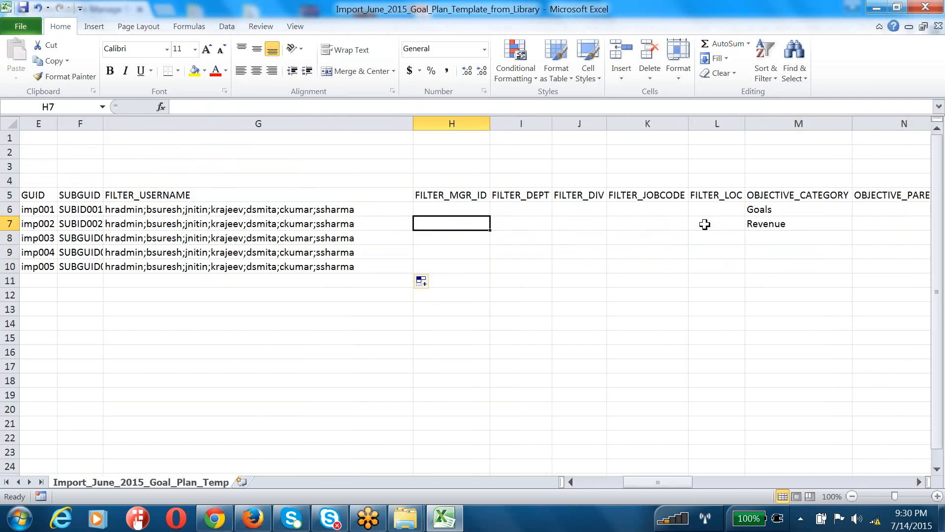
{"action": "key", "text": "Left"}
{"action": "key", "text": "Left"}
{"action": "key", "text": "Right"}
{"action": "key", "text": "Right"}
{"action": "key", "text": "Right"}
{"action": "key", "text": "Right"}
{"action": "key", "text": "Right"}
{"action": "key", "text": "Right"}
{"action": "key", "text": "Right"}
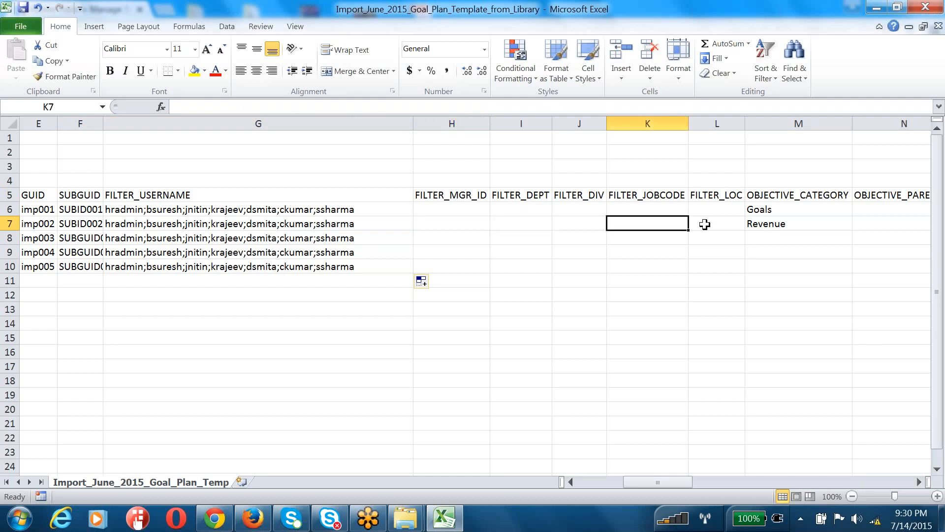
{"action": "key", "text": "Up"}
{"action": "key", "text": "shift+Down"}
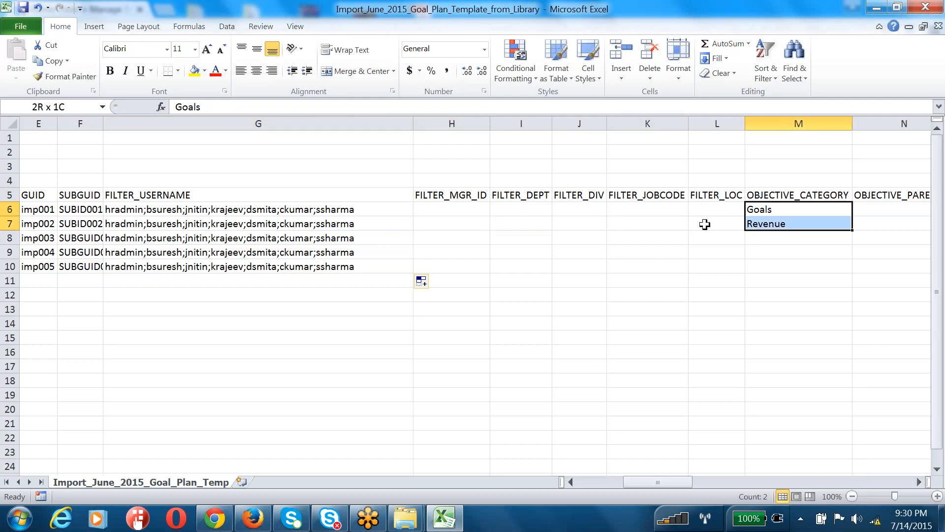
{"action": "key", "text": "ctrl+c"}
{"action": "key", "text": "Down"}
{"action": "key", "text": "ctrl+v"}
{"action": "key", "text": "Down"}
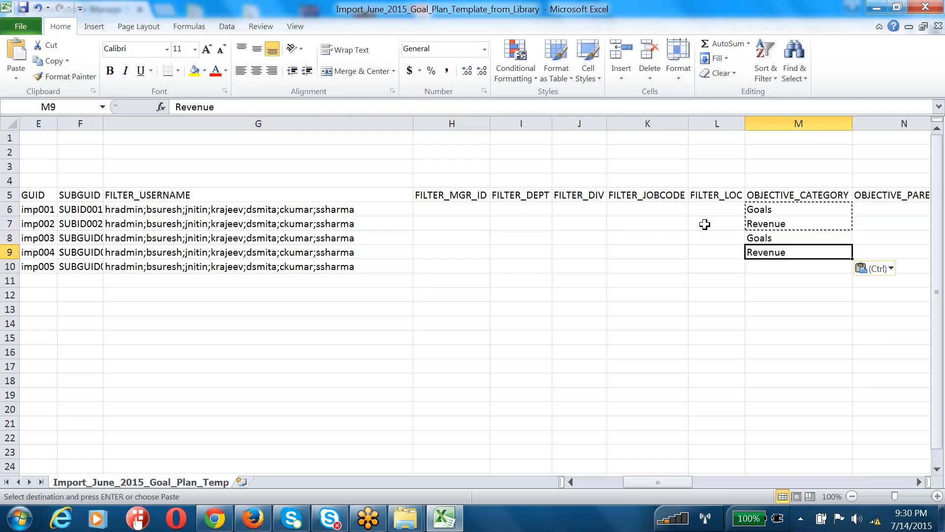
{"action": "key", "text": "Down"}
{"action": "type", "text": "Goals"}
{"action": "key", "text": "Return"}
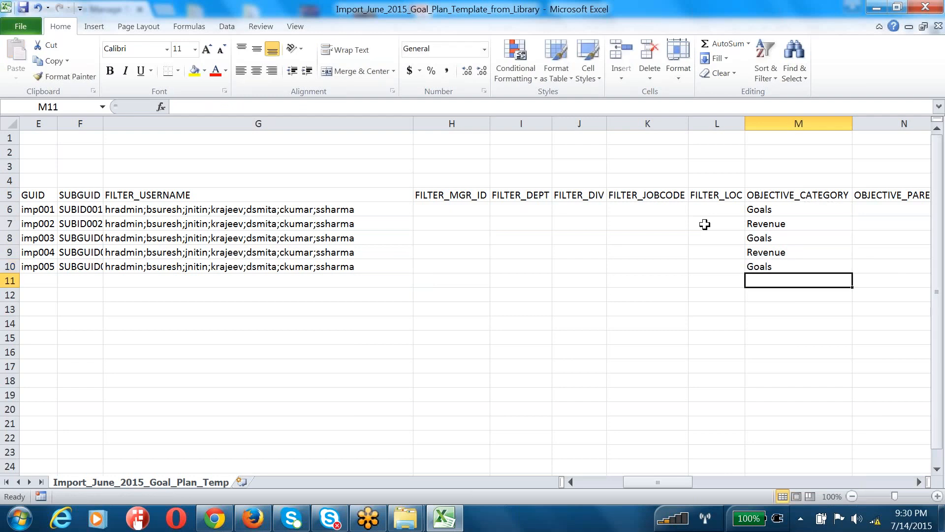
Paste the Y from O7 down column O and delete the stray Y in the last row
{"action": "left_click", "coordinate": [879, 209]}
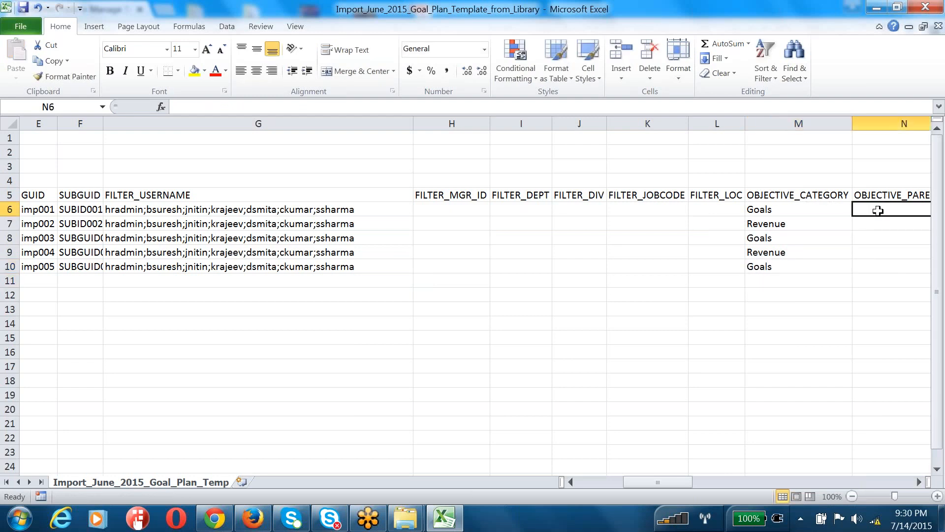
{"action": "key", "text": "Right"}
{"action": "key", "text": "Right"}
{"action": "key", "text": "Left"}
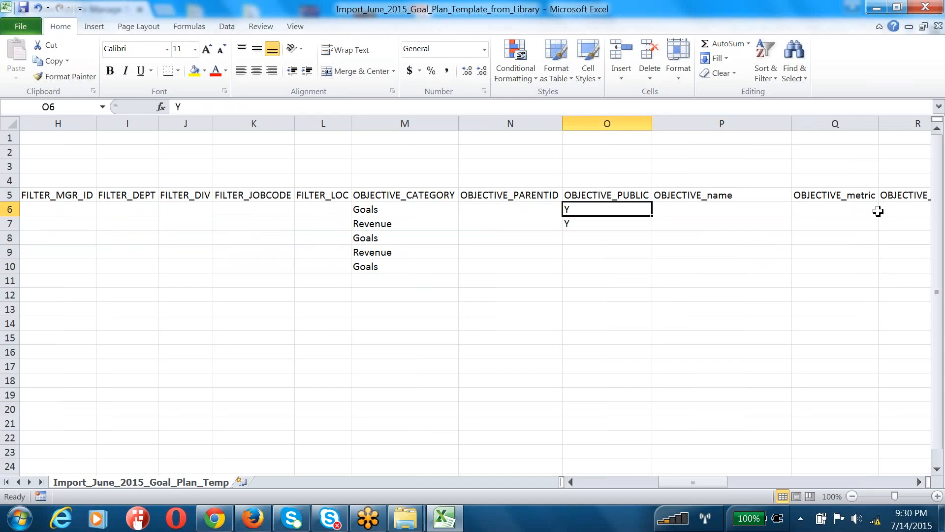
{"action": "key", "text": "Down"}
{"action": "key", "text": "ctrl+c"}
{"action": "key", "text": "Down"}
{"action": "key", "text": "ctrl+shift+Down"}
{"action": "key", "text": "ctrl+v"}
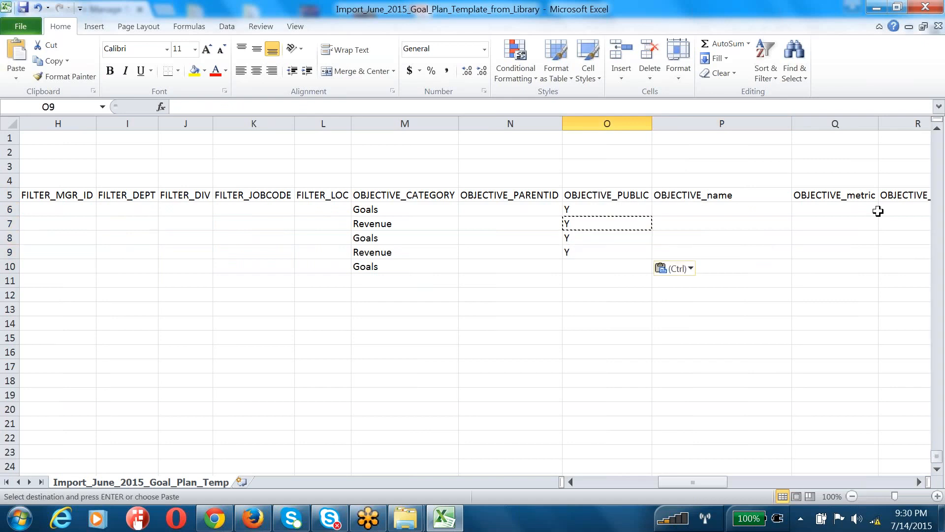
{"action": "key", "text": "ctrl+Down"}
{"action": "key", "text": "BackSpace"}
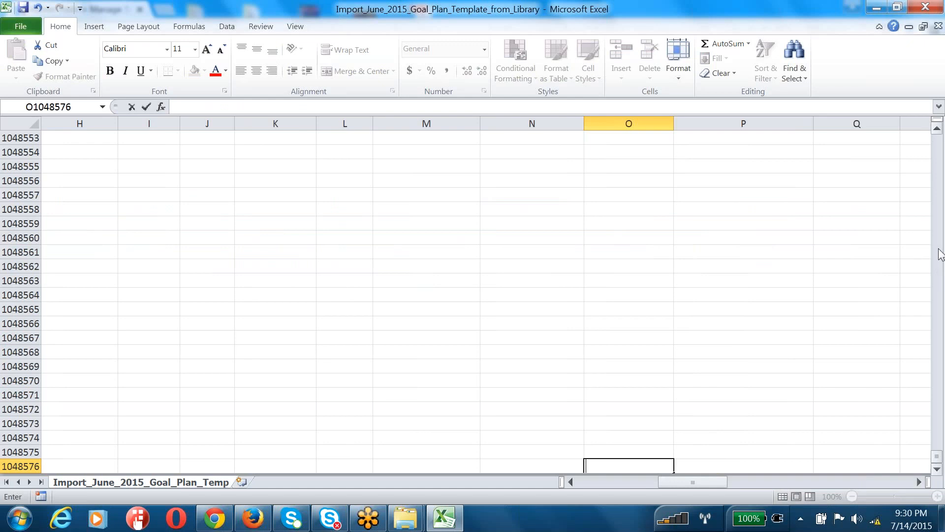
Return to the top of the sheet and select H6 among the objective rows
{"action": "left_click", "coordinate": [934, 149]}
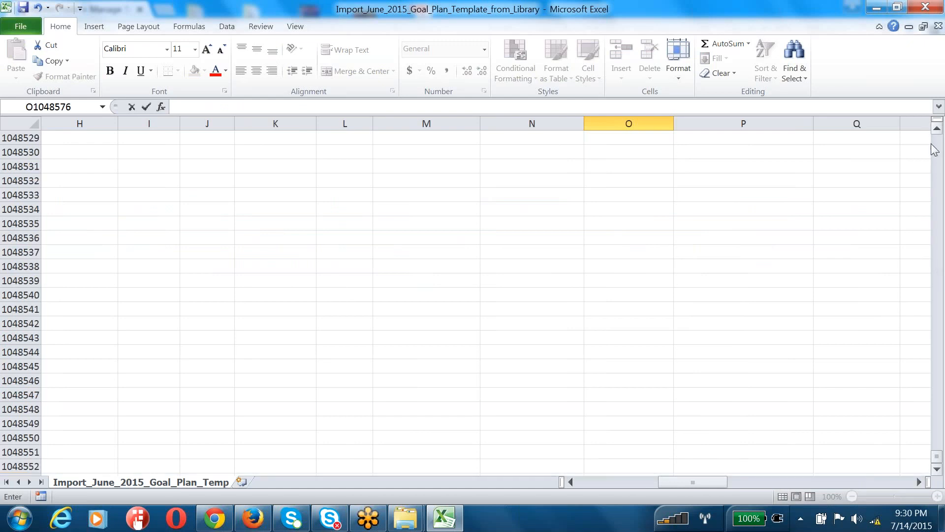
{"action": "key", "text": "ctrl+Left"}
{"action": "left_click", "coordinate": [935, 149]}
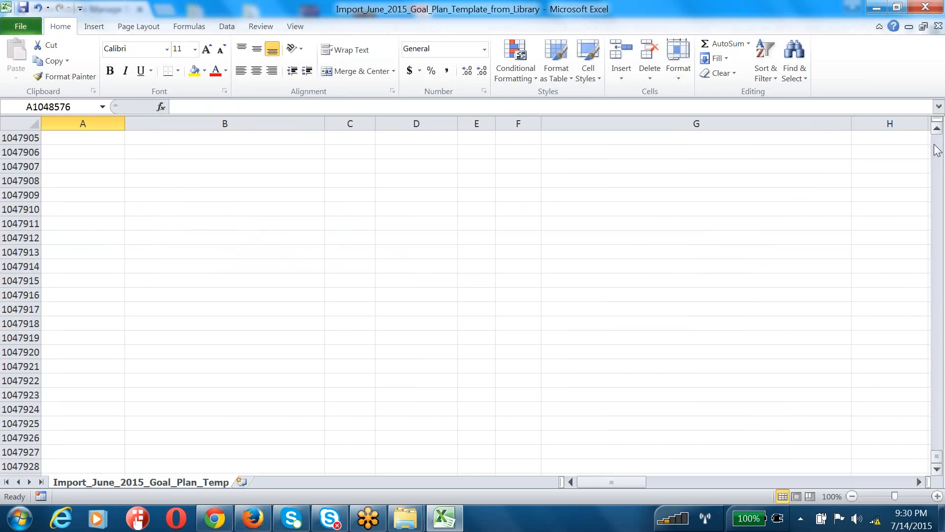
{"action": "key", "text": "Home"}
{"action": "key", "text": "Page_Up"}
{"action": "key", "text": "Page_Up"}
{"action": "key", "text": "Page_Up"}
{"action": "key", "text": "Page_Up"}
{"action": "key", "text": "Page_Up"}
{"action": "key", "text": "Page_Up"}
{"action": "key", "text": "Page_Up"}
{"action": "key", "text": "Page_Up"}
{"action": "key", "text": "Page_Up"}
{"action": "key", "text": "Page_Up"}
{"action": "key", "text": "Page_Up"}
{"action": "key", "text": "Page_Up"}
{"action": "key", "text": "Page_Up"}
{"action": "key", "text": "Page_Up"}
{"action": "key", "text": "Page_Up"}
{"action": "key", "text": "Page_Up"}
{"action": "key", "text": "Page_Up"}
{"action": "key", "text": "Page_Up"}
{"action": "key", "text": "Page_Up"}
{"action": "key", "text": "Page_Up"}
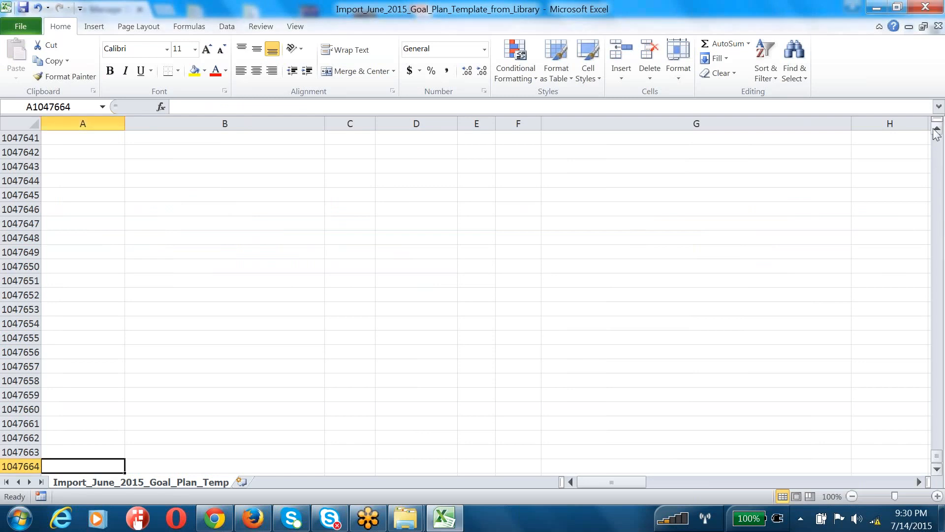
{"action": "scroll", "coordinate": [936, 135], "scroll_direction": "up", "scroll_amount": 8}
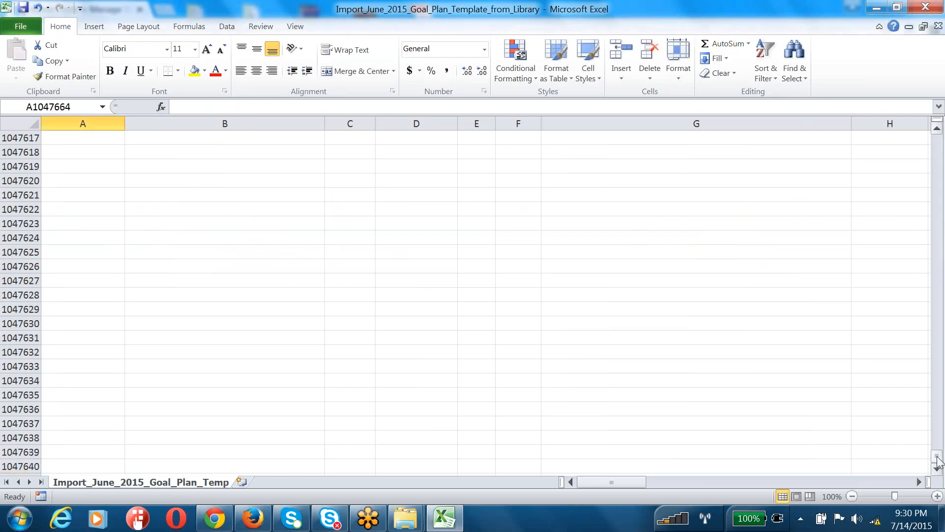
{"action": "left_click_drag", "start_coordinate": [938, 460], "coordinate": [936, 138]}
{"action": "left_click", "coordinate": [845, 210]}
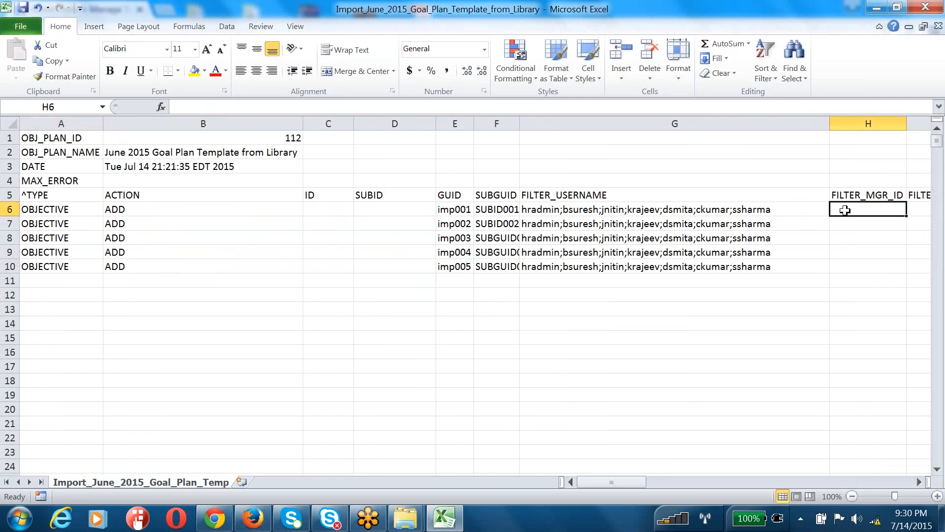
Add Y in O10, then name goals Communication Skills and Increase Unit Revenue in P6:P7
{"action": "key", "text": "Right"}
{"action": "key", "text": "Right"}
{"action": "key", "text": "Right"}
{"action": "key", "text": "Right"}
{"action": "key", "text": "Right"}
{"action": "key", "text": "Right"}
{"action": "key", "text": "Right"}
{"action": "key", "text": "Right"}
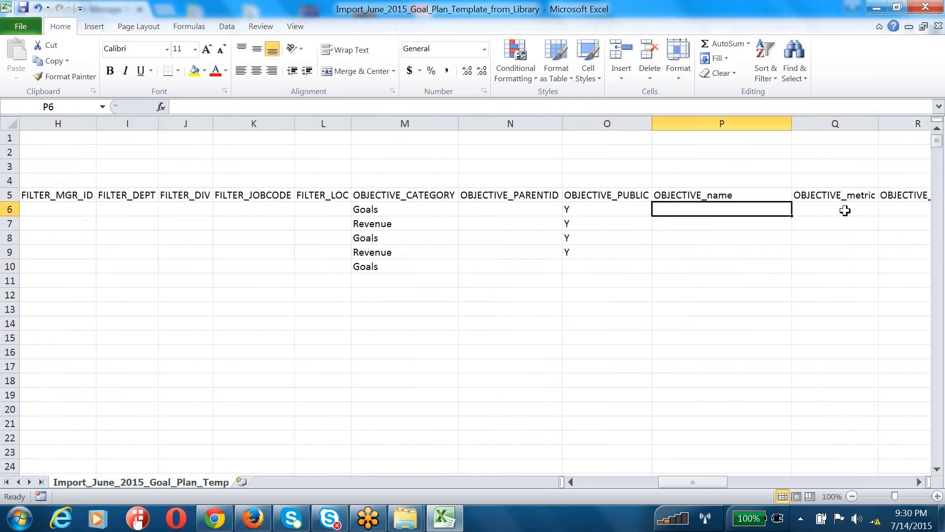
{"action": "key", "text": "Down"}
{"action": "key", "text": "Down"}
{"action": "key", "text": "Down"}
{"action": "key", "text": "Down"}
{"action": "key", "text": "Left"}
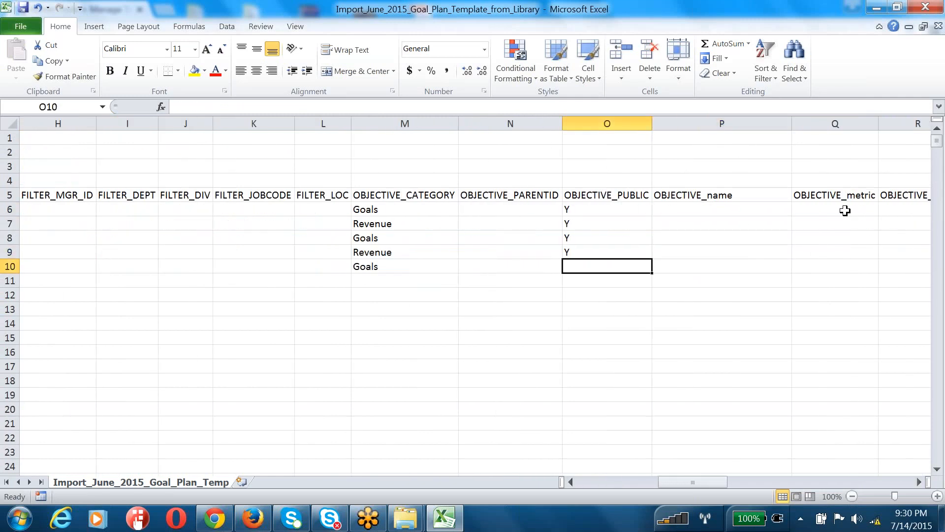
{"action": "type", "text": "Y"}
{"action": "left_click", "coordinate": [763, 198]}
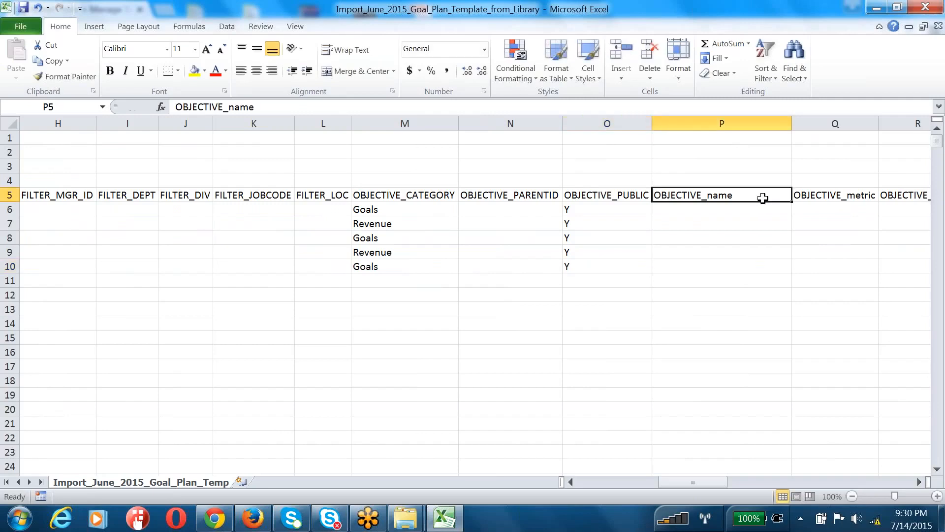
{"action": "left_click", "coordinate": [758, 204]}
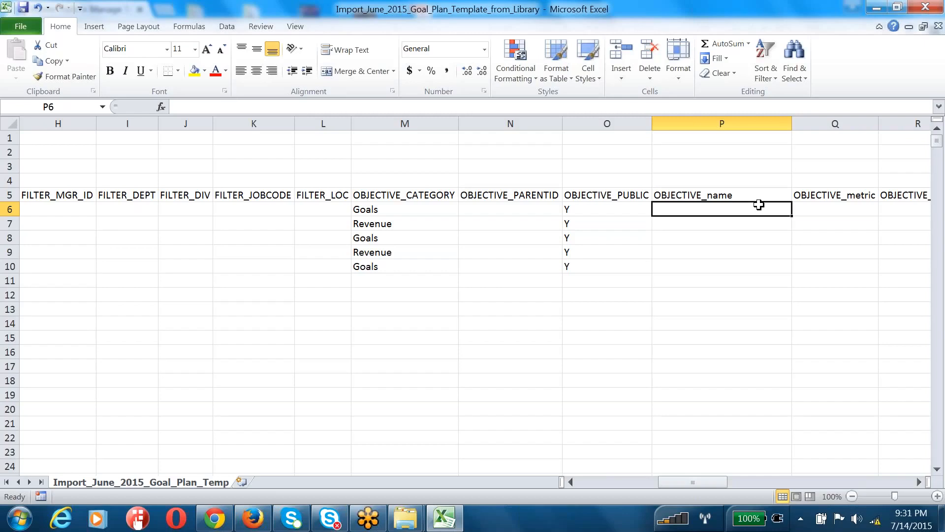
{"action": "type", "text": "Communicati"}
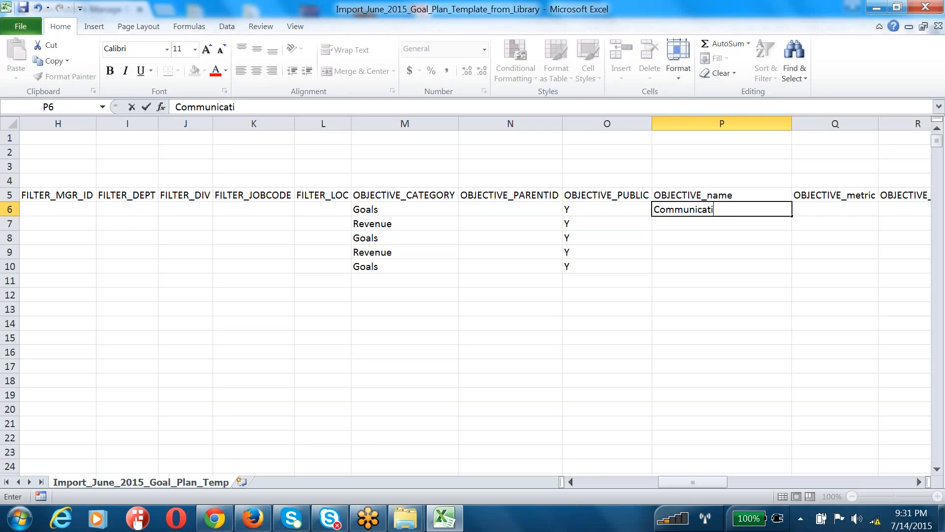
{"action": "type", "text": "on Skills"}
{"action": "key", "text": "Return"}
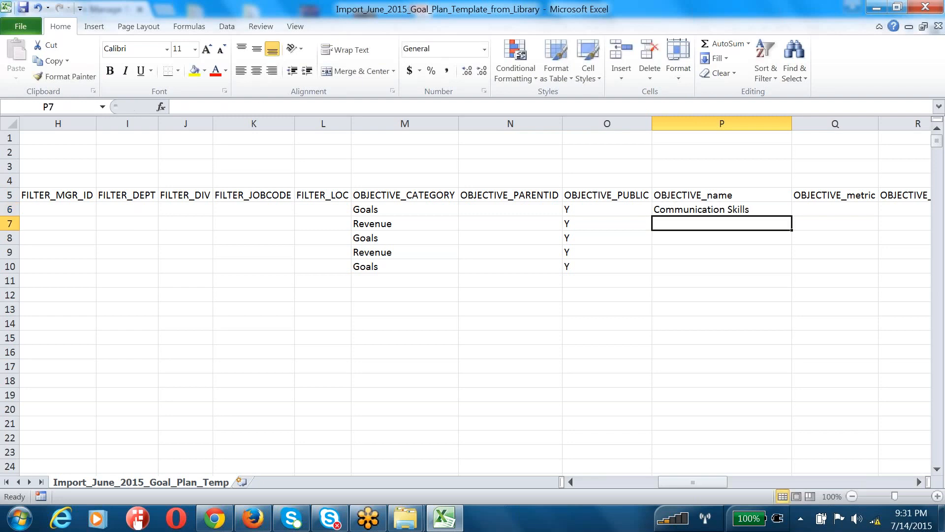
{"action": "type", "text": "Increase"}
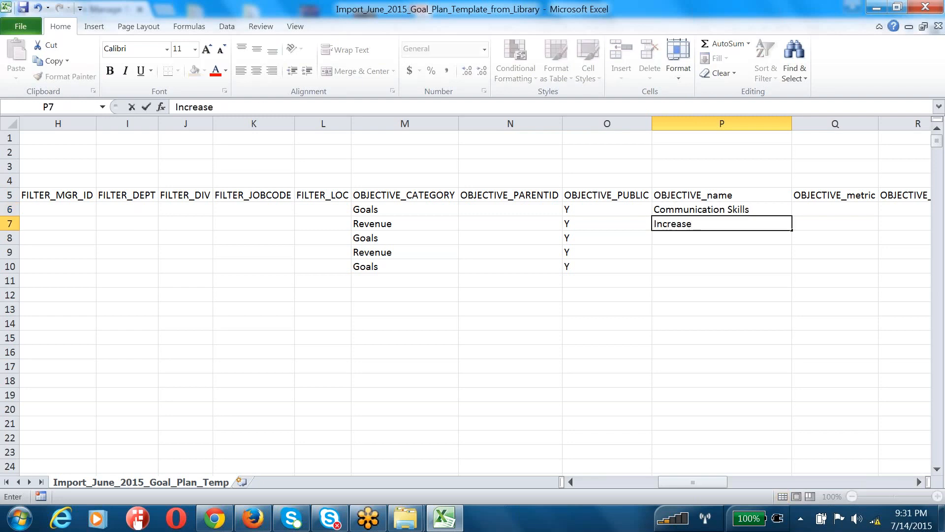
{"action": "type", "text": " Unit Revenue"}
{"action": "key", "text": "Return"}
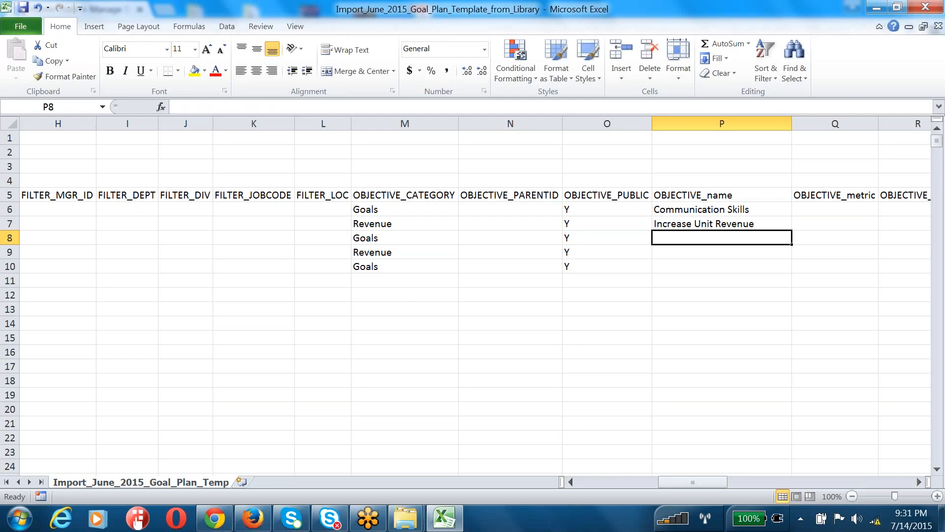
Name the remaining goals Technical Skills, Increase Company Revenue and Productivity in P8:P10
{"action": "type", "text": "Technical SKill"}
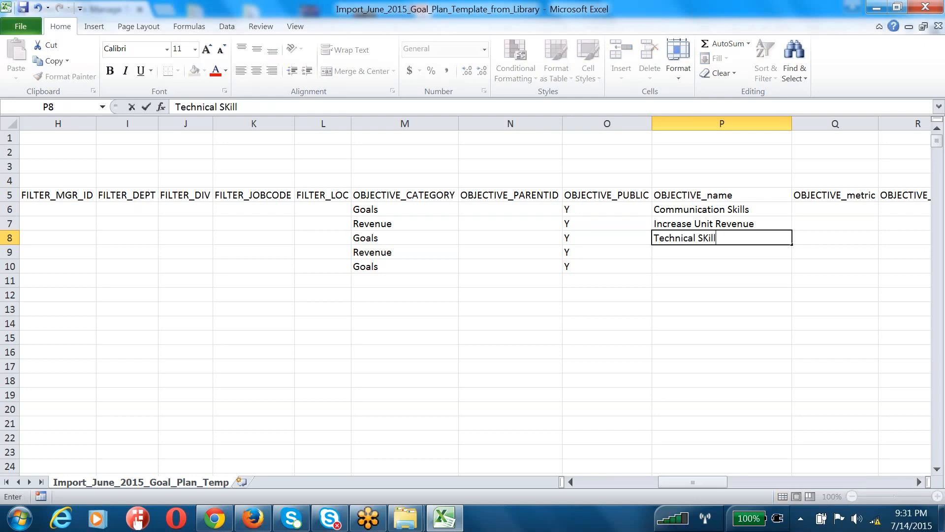
{"action": "type", "text": "s"}
{"action": "key", "text": "Return"}
{"action": "type", "text": "Incr"}
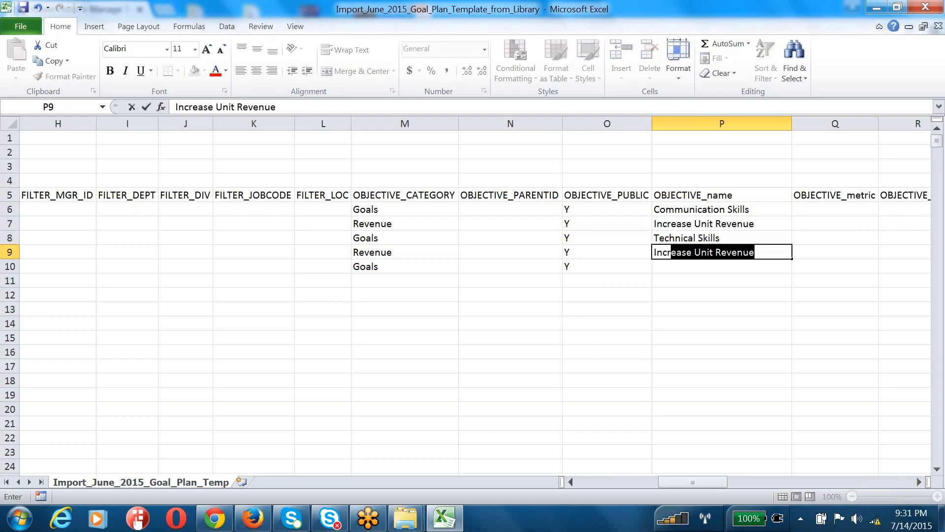
{"action": "type", "text": "ease Company"}
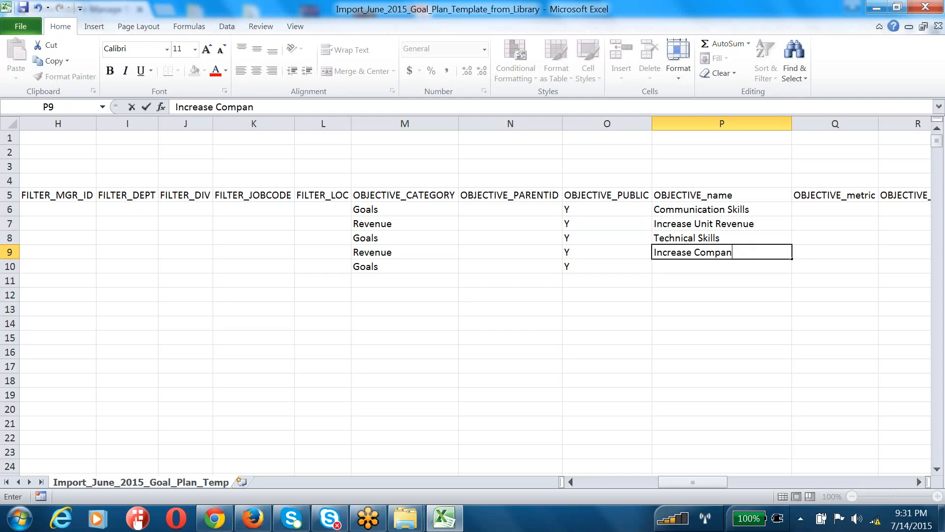
{"action": "key", "text": "Return"}
{"action": "type", "text": "Re"}
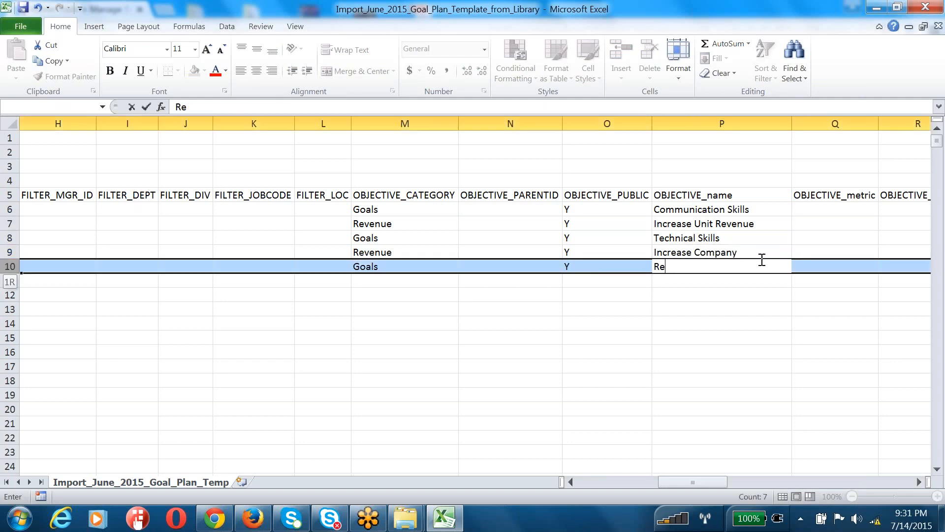
{"action": "double_click", "coordinate": [762, 252]}
{"action": "type", "text": "Revenue"}
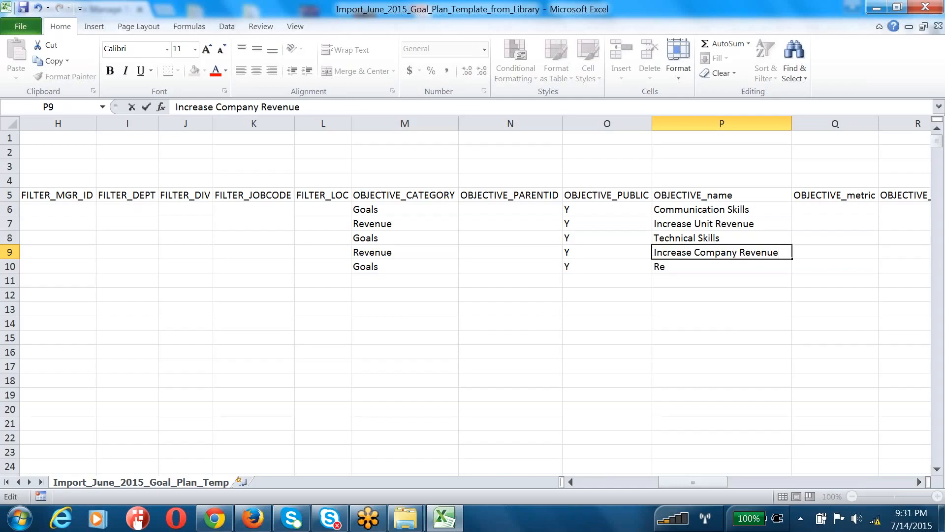
{"action": "left_click", "coordinate": [739, 322]}
{"action": "left_click", "coordinate": [673, 264]}
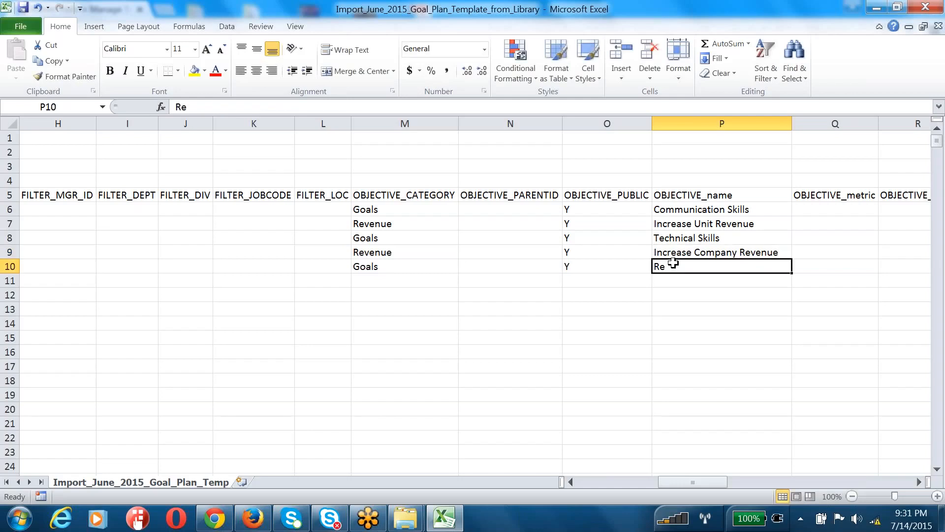
{"action": "type", "text": "Productivity"}
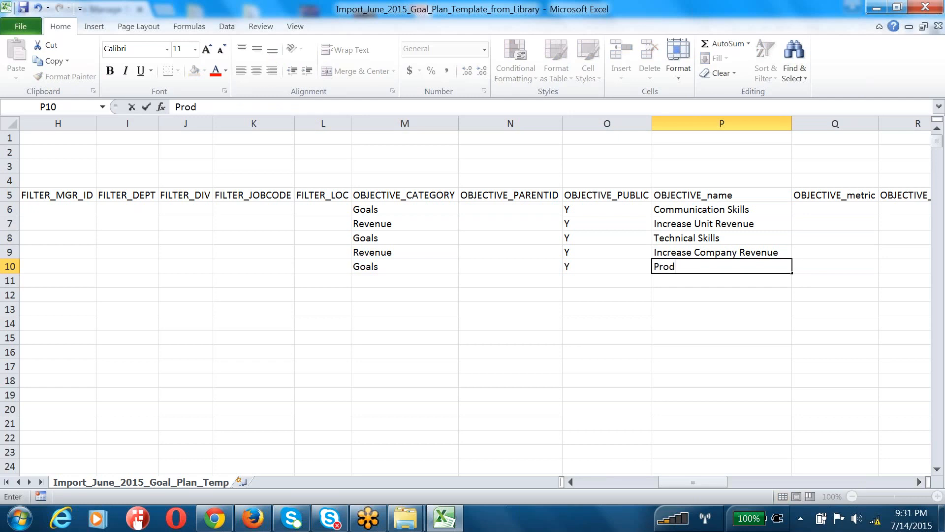
{"action": "key", "text": "Tab"}
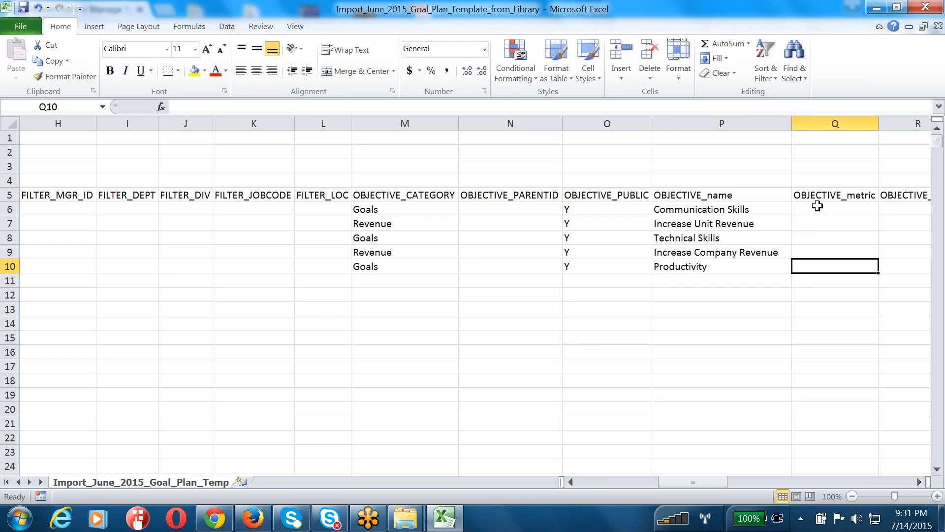
{"action": "left_click", "coordinate": [817, 207]}
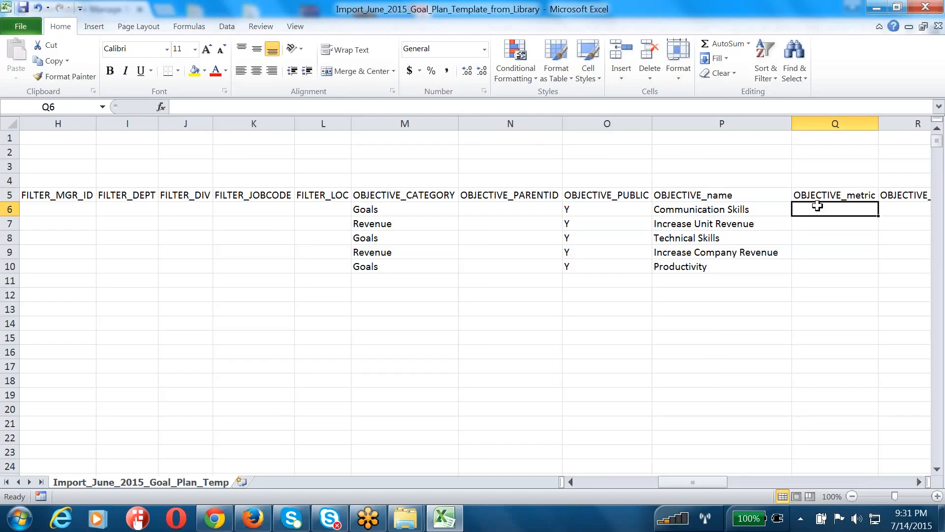
{"action": "key", "text": "Tab"}
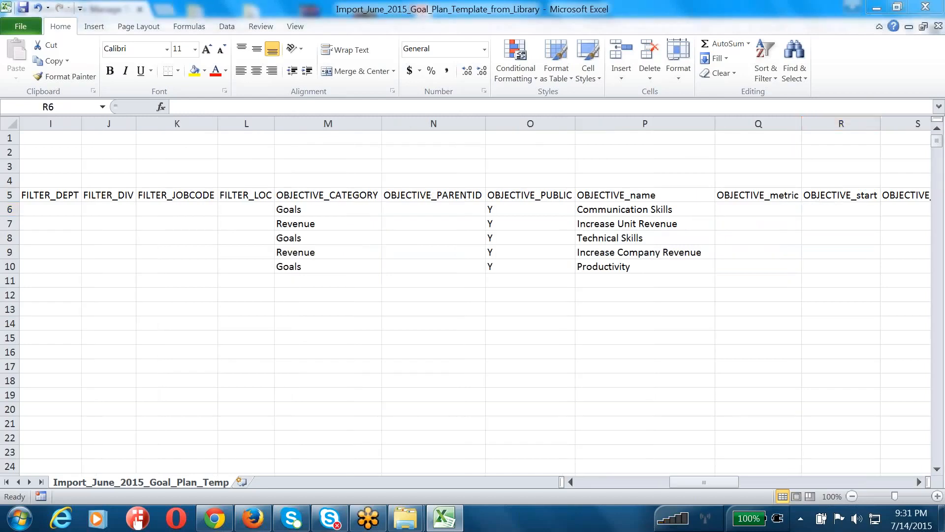
Enter start 01/01/2015 and due 12/31/2015 in R6:S6 and fill both down to row 10
{"action": "left_click", "coordinate": [837, 192]}
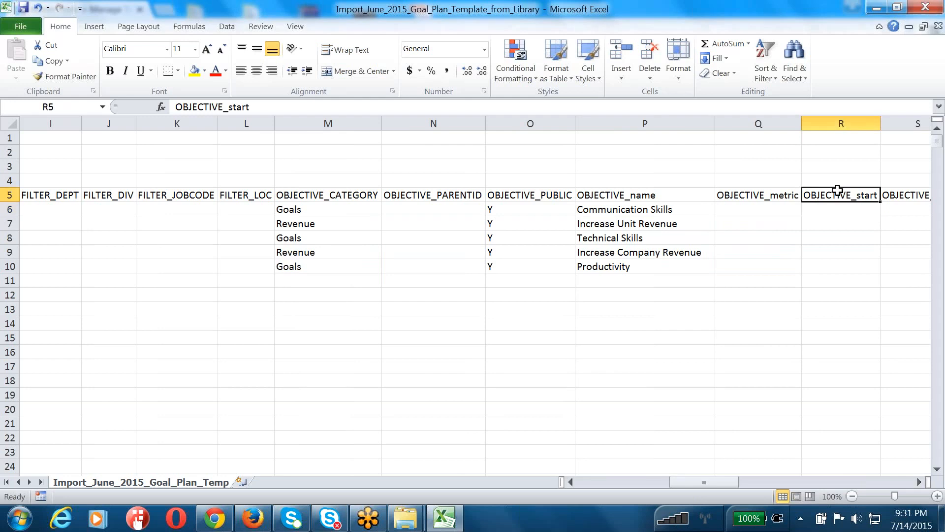
{"action": "left_click_drag", "start_coordinate": [837, 189], "coordinate": [837, 190]}
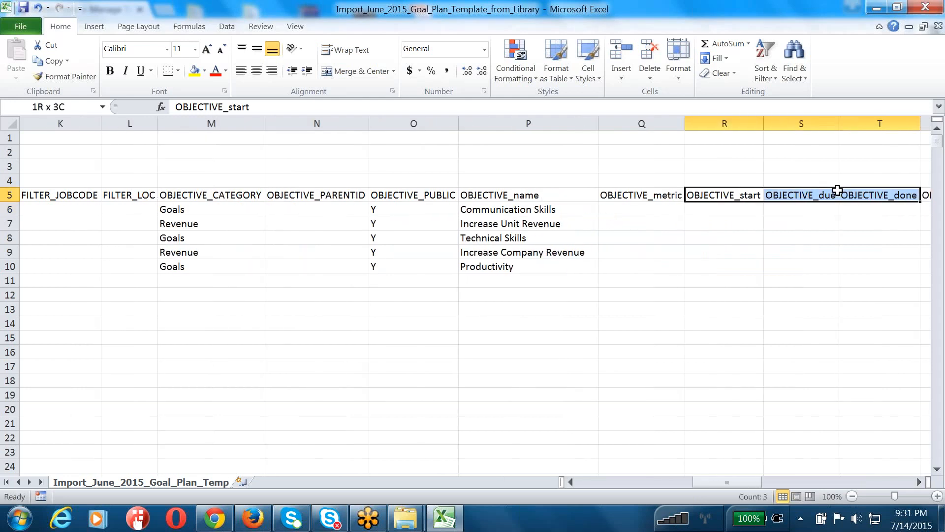
{"action": "key", "text": "shift+Left"}
{"action": "key", "text": "Down"}
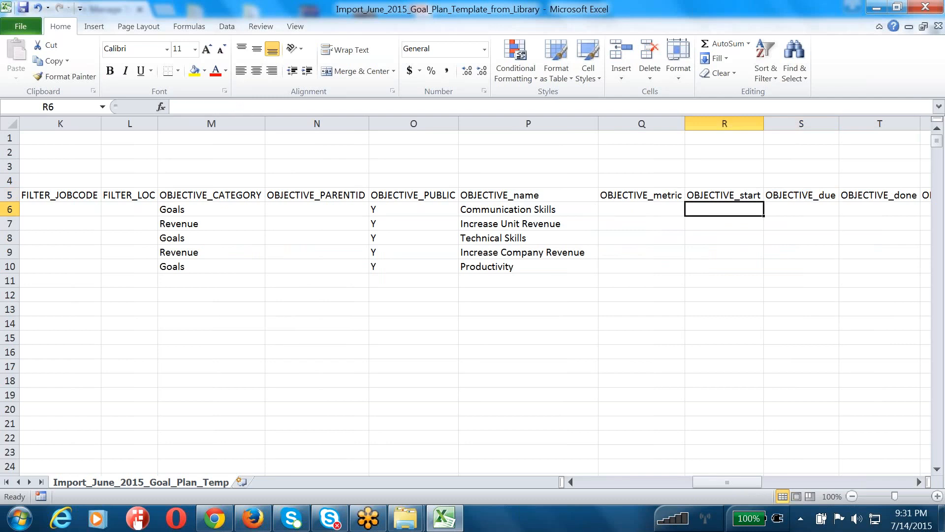
{"action": "key", "text": "Right"}
{"action": "key", "text": "Right"}
{"action": "key", "text": "Right"}
{"action": "key", "text": "Left"}
{"action": "key", "text": "Left"}
{"action": "key", "text": "Left"}
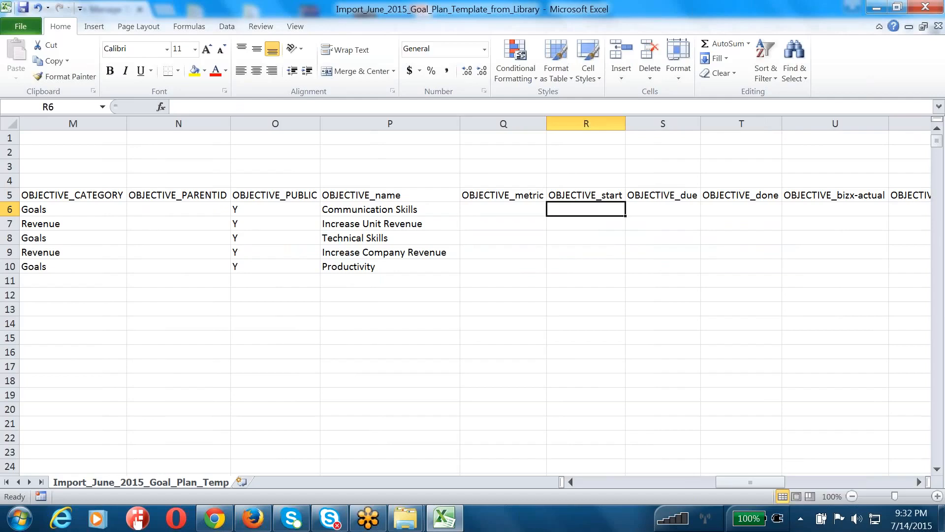
{"action": "type", "text": "01/01/20"}
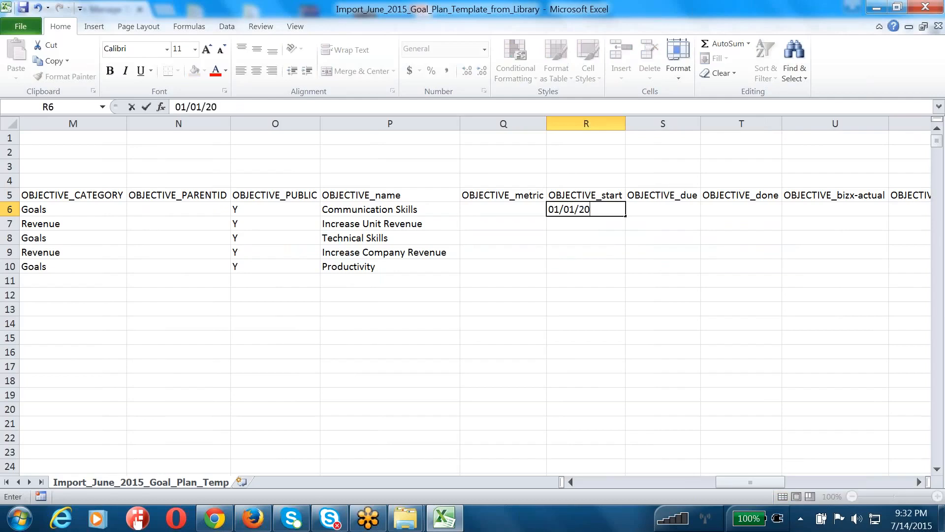
{"action": "type", "text": "15"}
{"action": "key", "text": "Tab"}
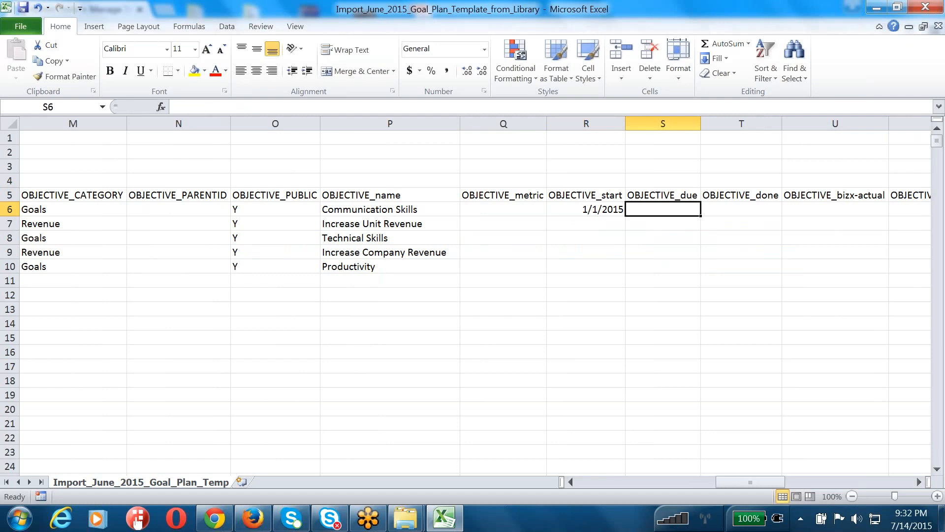
{"action": "type", "text": "12/31/2015"}
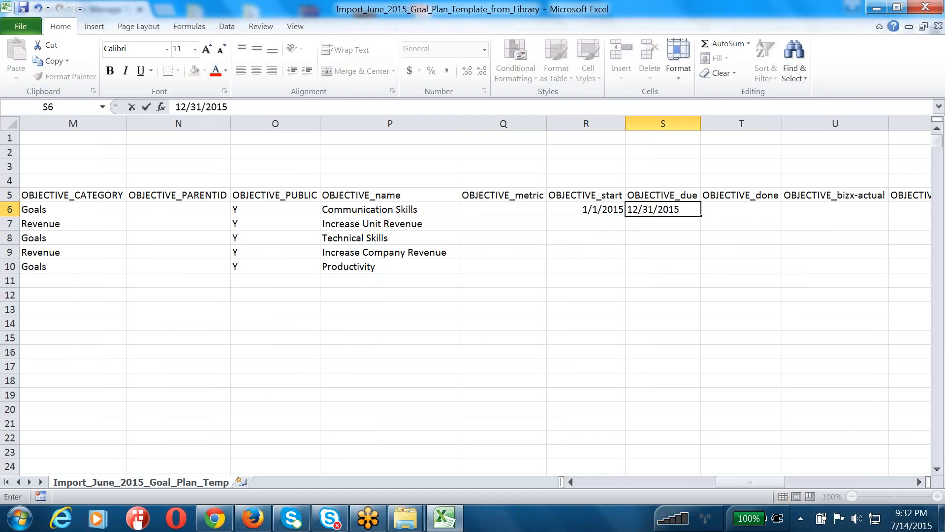
{"action": "left_click", "coordinate": [658, 277]}
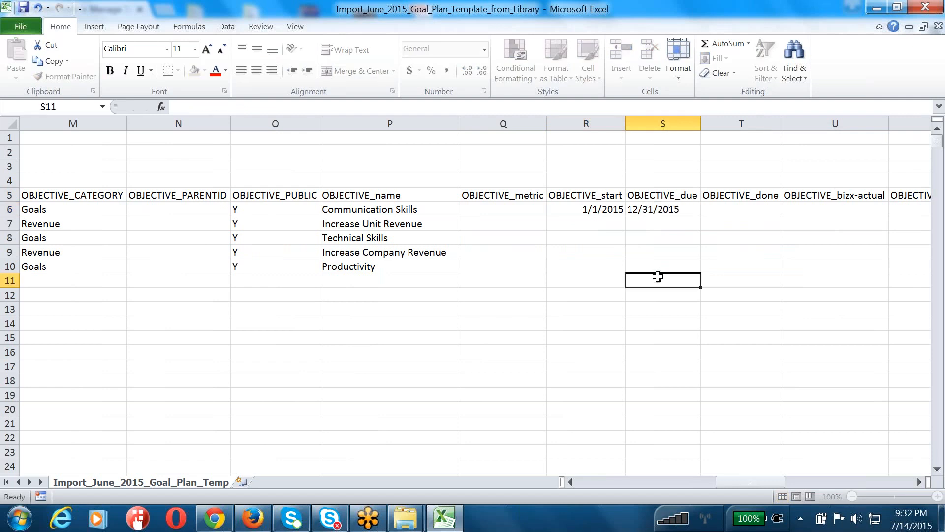
{"action": "left_click_drag", "start_coordinate": [615, 208], "coordinate": [688, 267]}
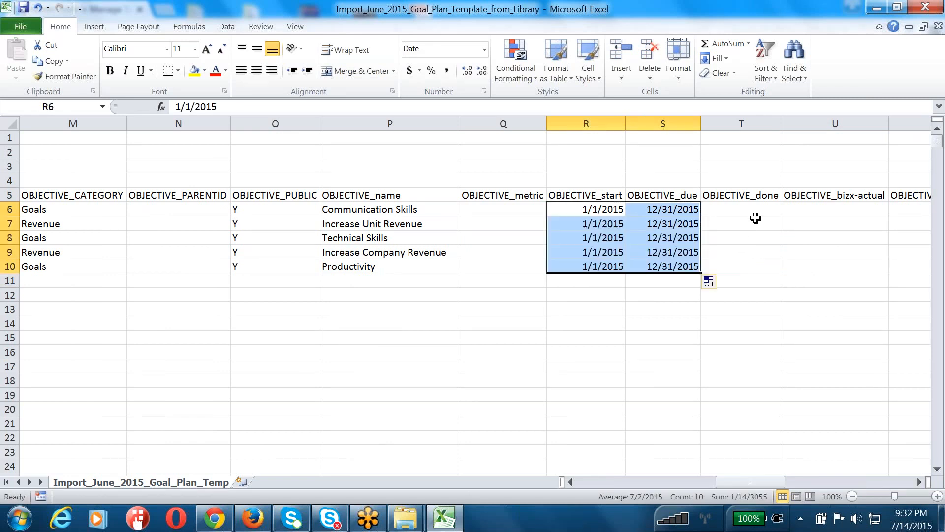
{"action": "left_click", "coordinate": [753, 210]}
{"action": "key", "text": "Tab"}
{"action": "key", "text": "Tab"}
Review the OBJECTIVE header columns through OBJECTIVE_state, then save the goal CSV
{"action": "key", "text": "Left"}
{"action": "key", "text": "Up"}
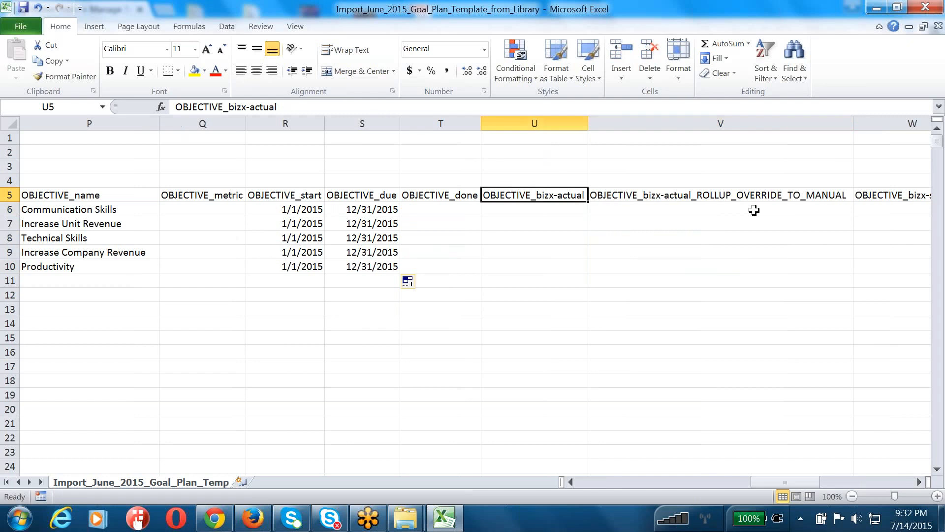
{"action": "key", "text": "shift+Right"}
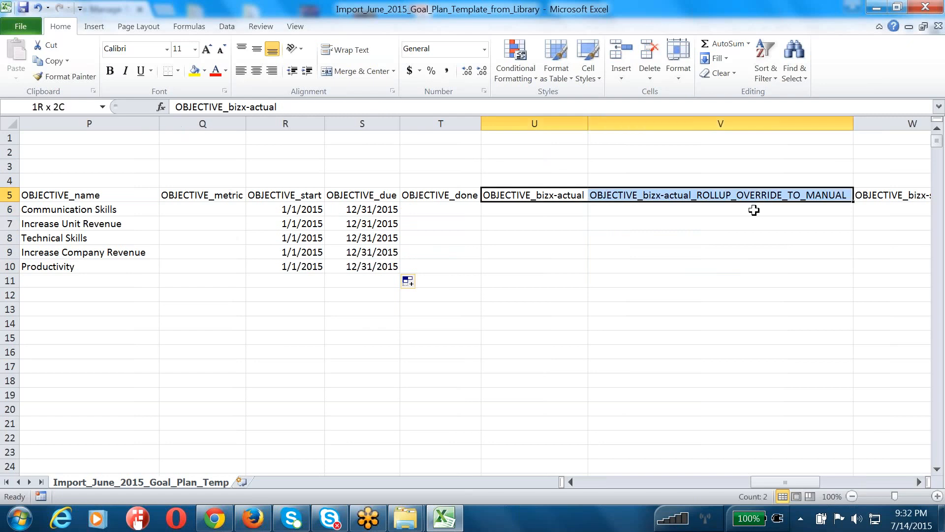
{"action": "key", "text": "shift+Right"}
{"action": "key", "text": "shift+Right"}
{"action": "key", "text": "shift+Right"}
{"action": "key", "text": "shift+Right"}
{"action": "key", "text": "shift+Right"}
{"action": "key", "text": "shift+Right"}
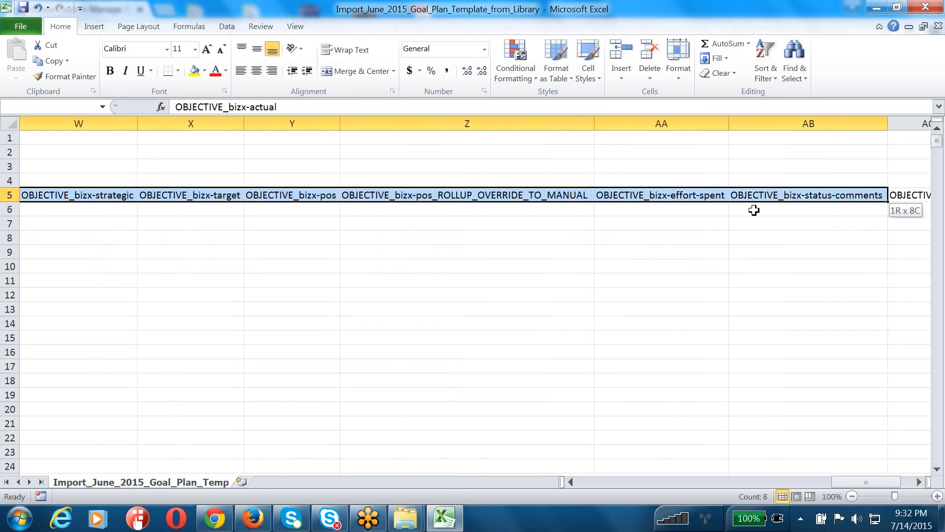
{"action": "key", "text": "shift+Right"}
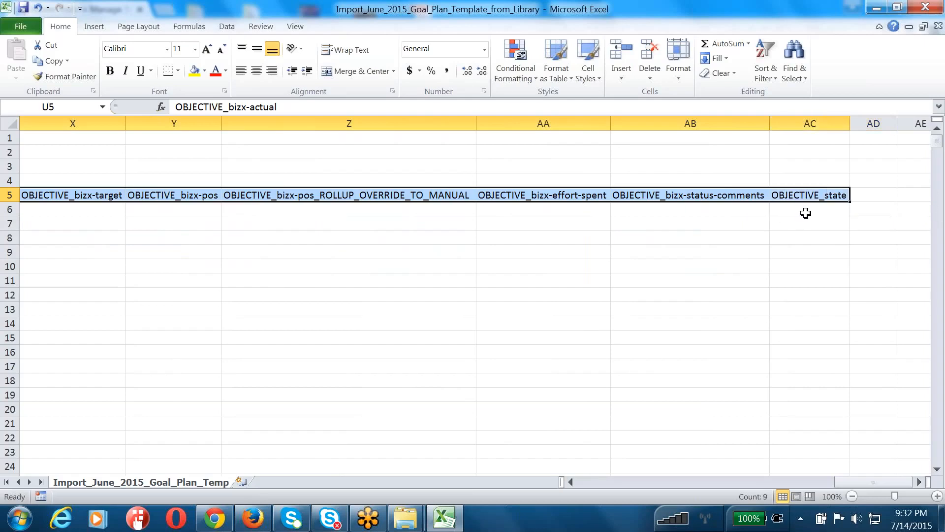
{"action": "left_click", "coordinate": [806, 213]}
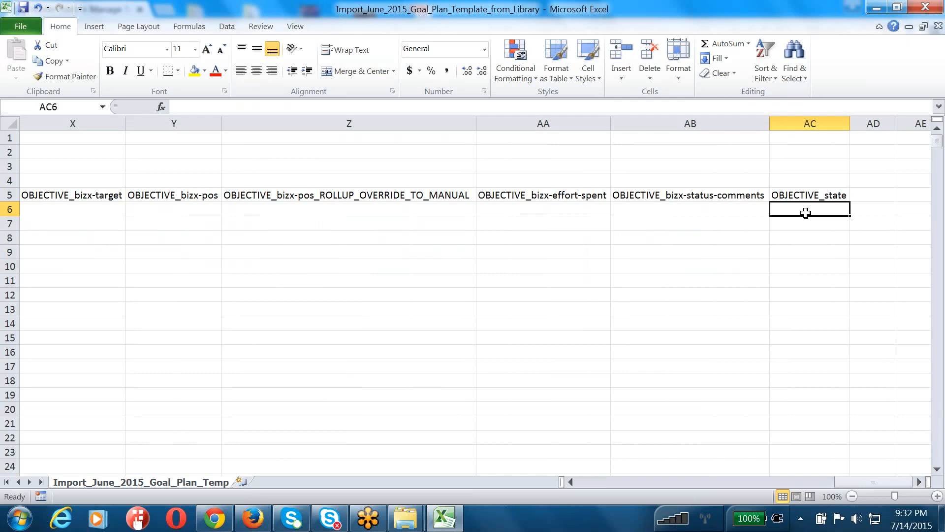
{"action": "key", "text": "ctrl+s"}
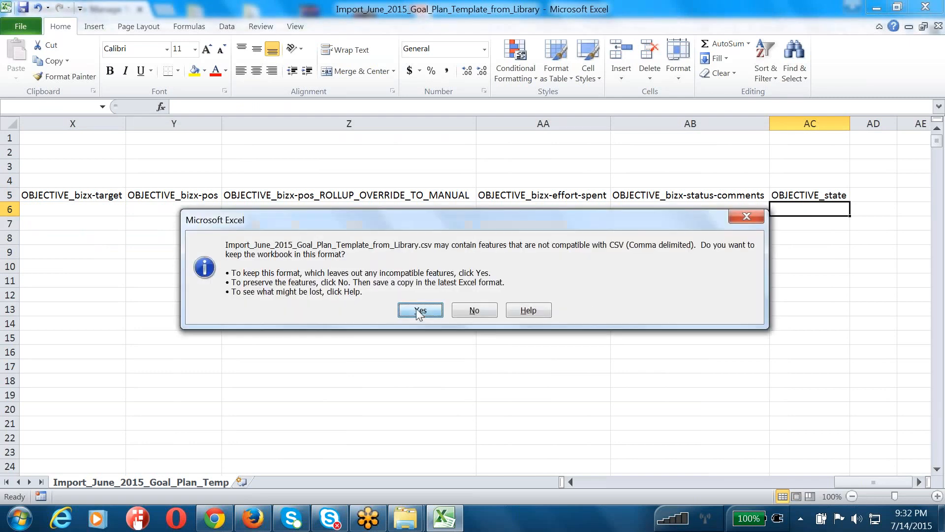
Keep the goal sheet in CSV format and save it again as CSV
{"action": "left_click", "coordinate": [418, 311]}
{"action": "key", "text": "Left"}
{"action": "key", "text": "Left"}
{"action": "key", "text": "Left"}
{"action": "key", "text": "Left"}
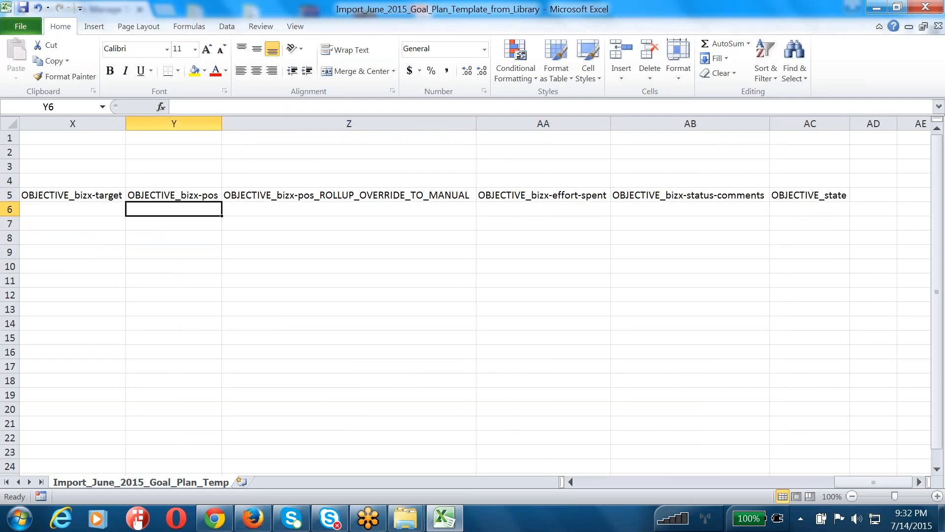
{"action": "key", "text": "ctrl+Left"}
{"action": "key", "text": "ctrl+s"}
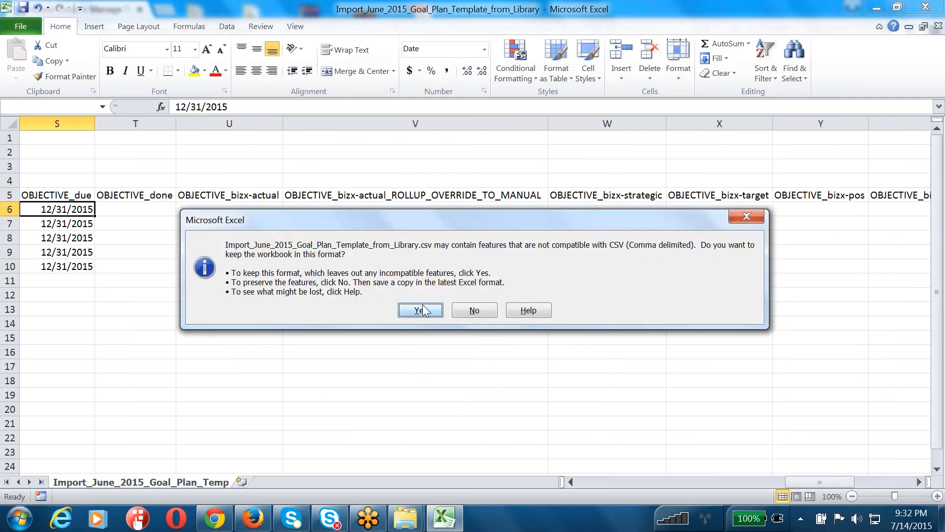
{"action": "left_click", "coordinate": [419, 311]}
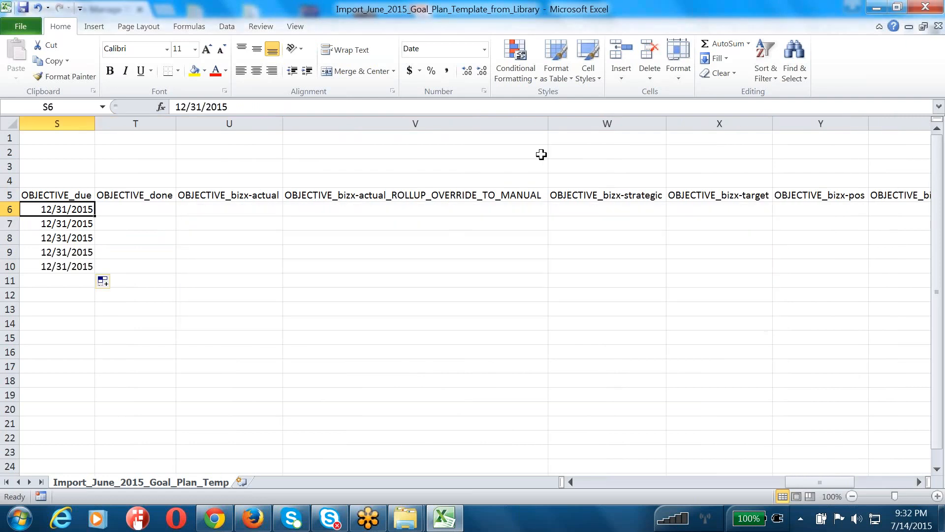
Close Excel, saving changes and replacing the existing CSV file in CSV format
{"action": "left_click", "coordinate": [925, 7]}
{"action": "left_click", "coordinate": [418, 277]}
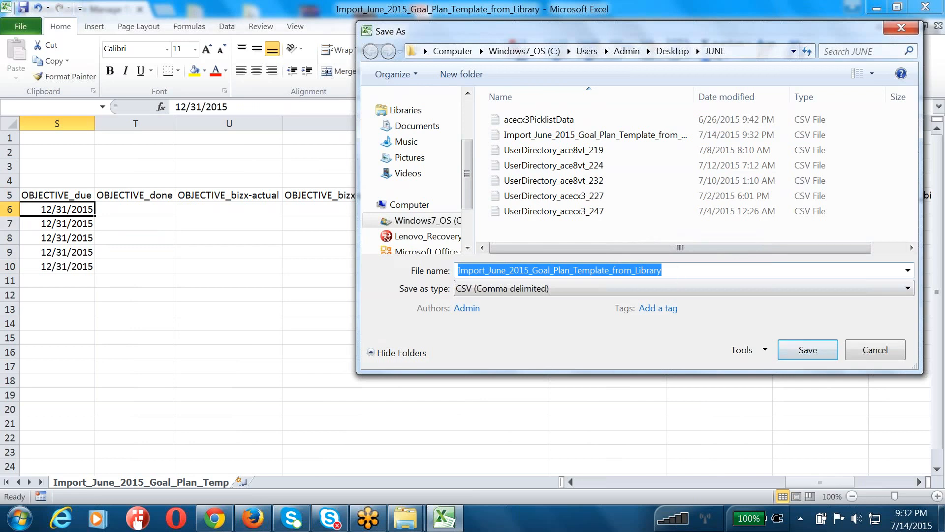
{"action": "left_click", "coordinate": [794, 348]}
{"action": "left_click", "coordinate": [543, 267]}
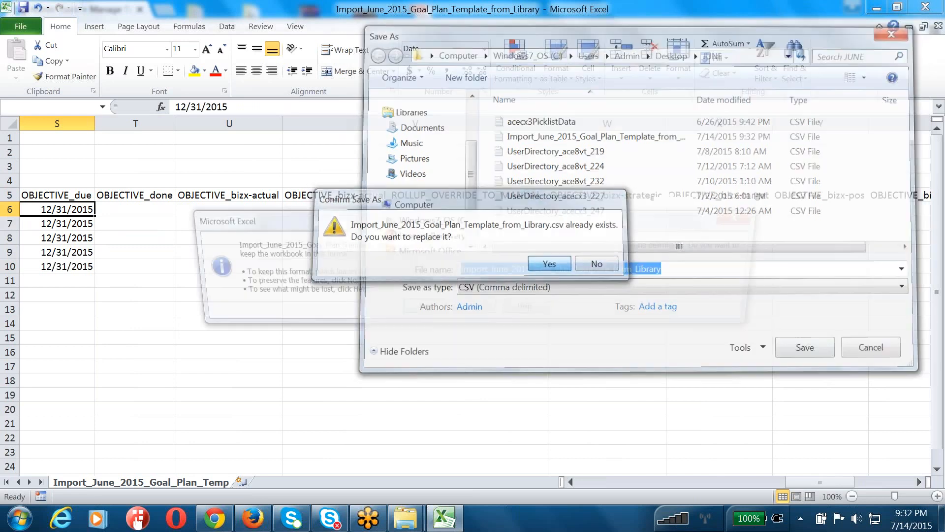
{"action": "left_click", "coordinate": [421, 310]}
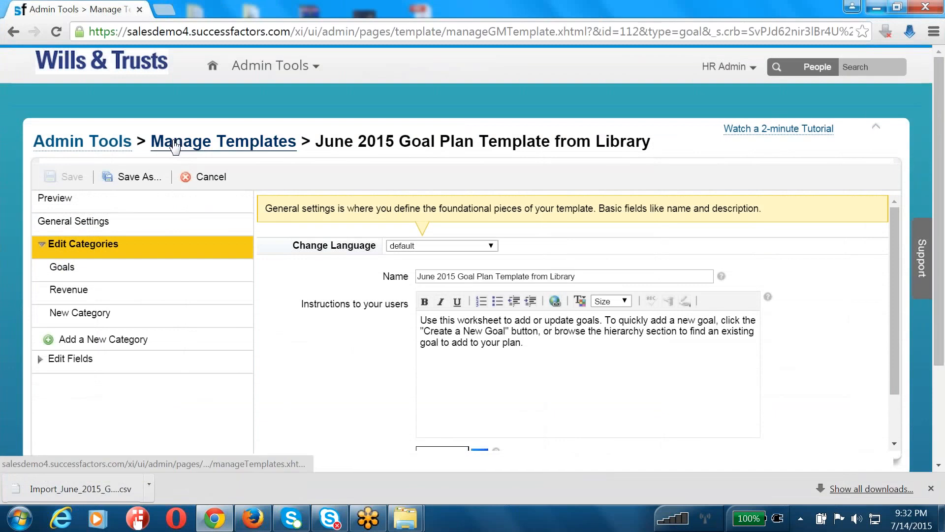
Go back to Administration Tools and open Beta Goal Import under Goal Management
{"action": "left_click", "coordinate": [116, 145]}
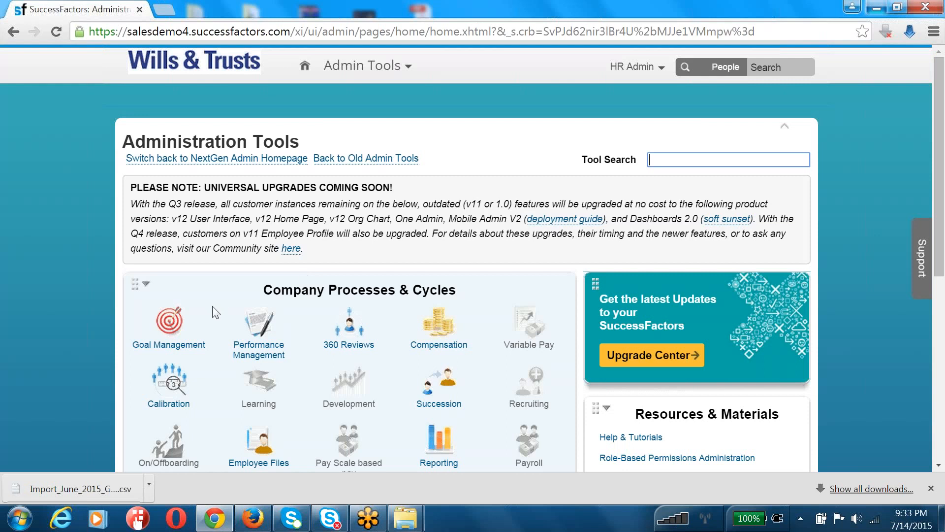
{"action": "left_click", "coordinate": [196, 320]}
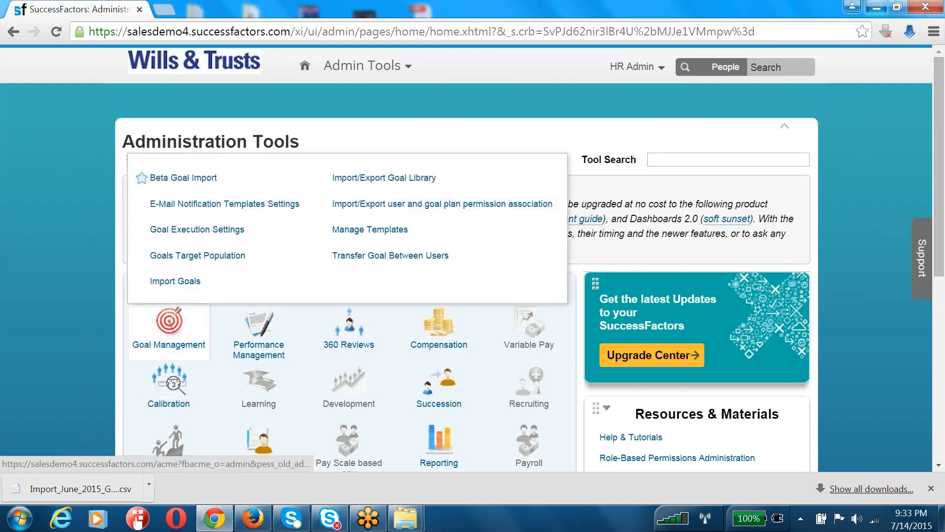
{"action": "left_click", "coordinate": [183, 178]}
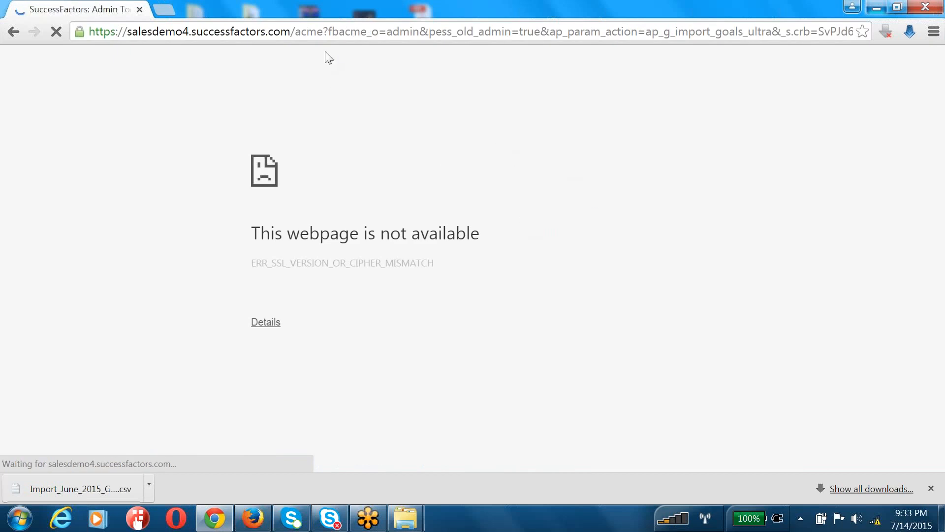
Load salesdemo4.successfactors.com/login in Chrome to reach the SuccessFactors login page
{"action": "left_click", "coordinate": [323, 31]}
{"action": "left_click_drag", "start_coordinate": [295, 31], "coordinate": [852, 31]}
{"action": "type", "text": "loginMJJe1VMmpw%253d&"}
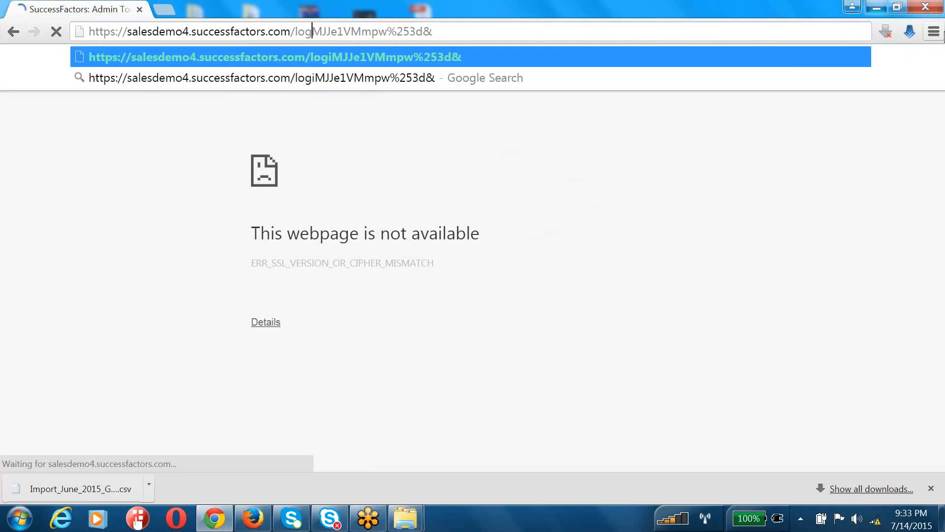
{"action": "key", "text": "Return"}
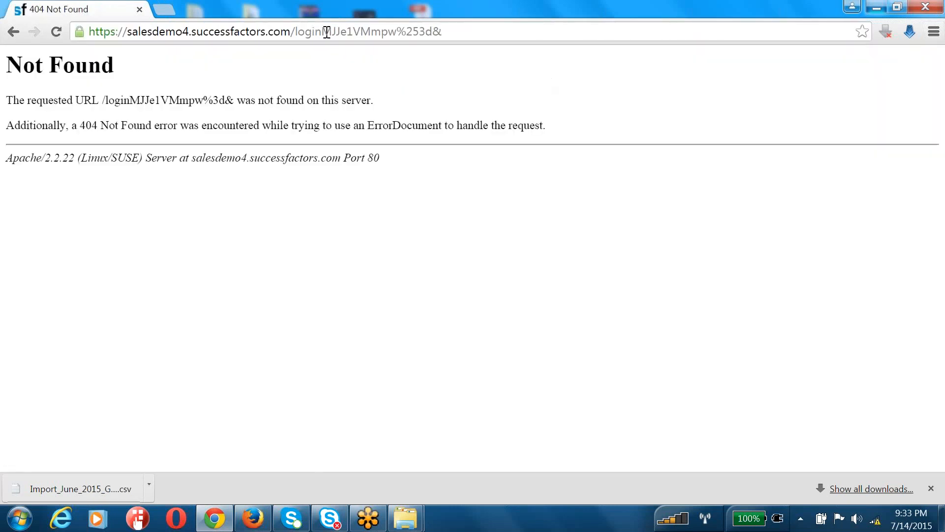
{"action": "left_click_drag", "start_coordinate": [323, 31], "coordinate": [790, 23]}
{"action": "key", "text": "BackSpace"}
{"action": "key", "text": "Return"}
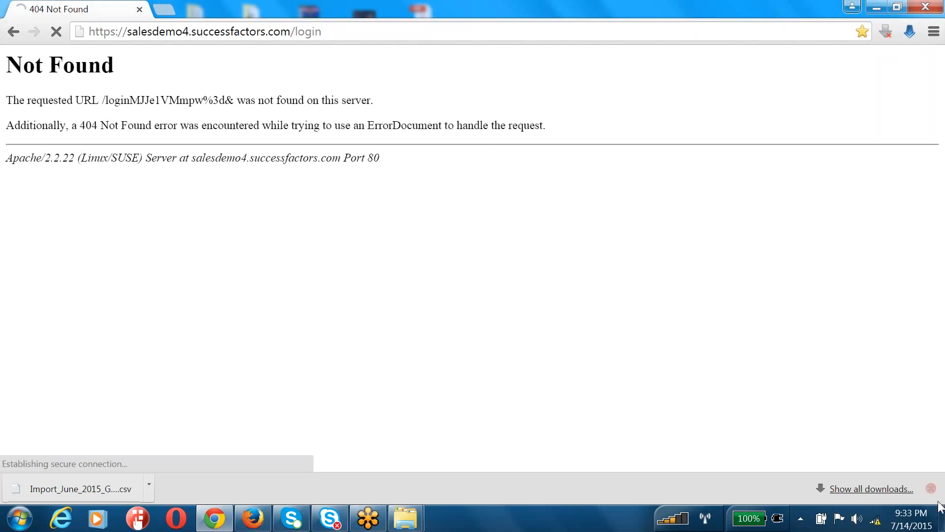
Close the stray Firefox window from the taskbar
{"action": "mouse_move", "coordinate": [873, 524]}
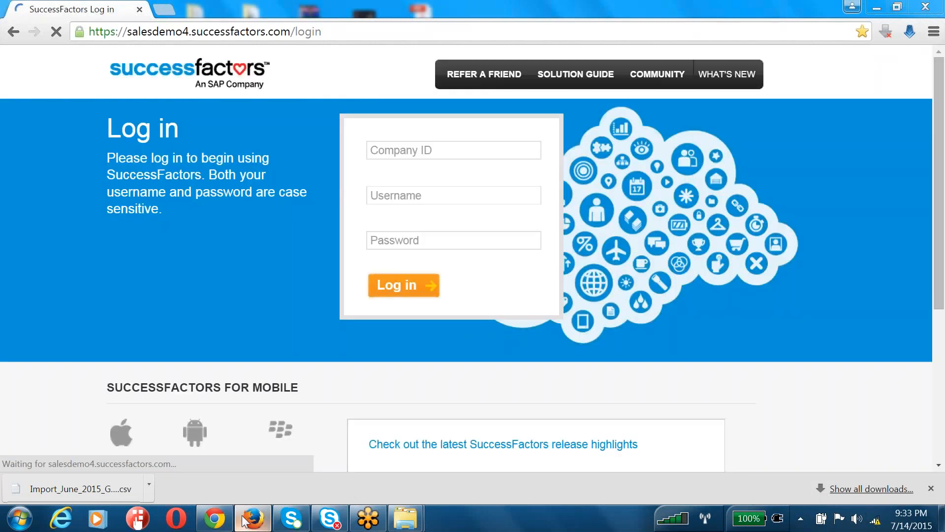
{"action": "left_click", "coordinate": [245, 521]}
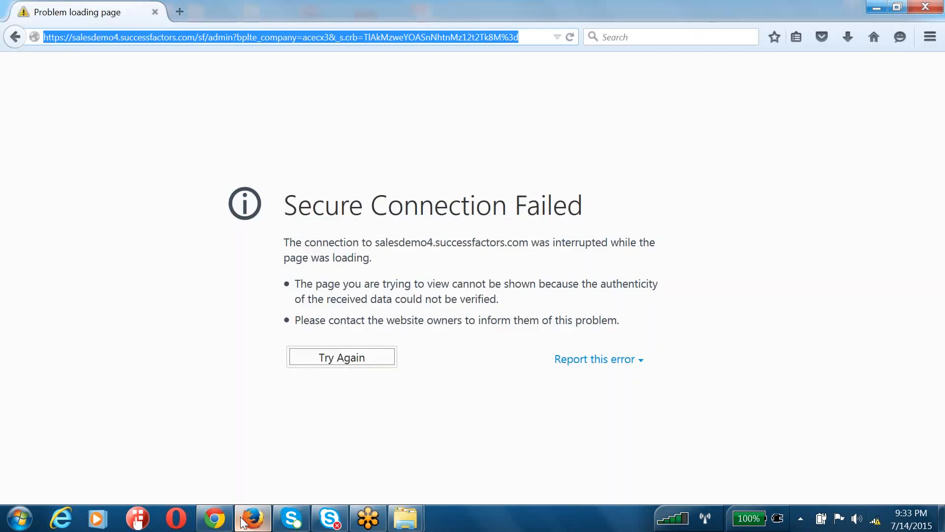
{"action": "right_click", "coordinate": [244, 521]}
{"action": "left_click", "coordinate": [243, 483]}
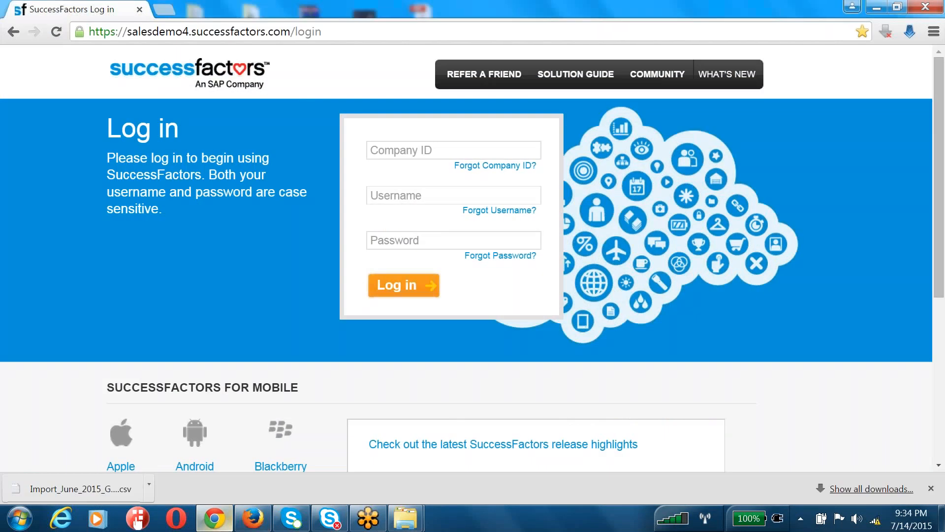
Sign in to SuccessFactors with the company ID, admin username and password
{"action": "left_click", "coordinate": [418, 148]}
{"action": "type", "text": "acecx3"}
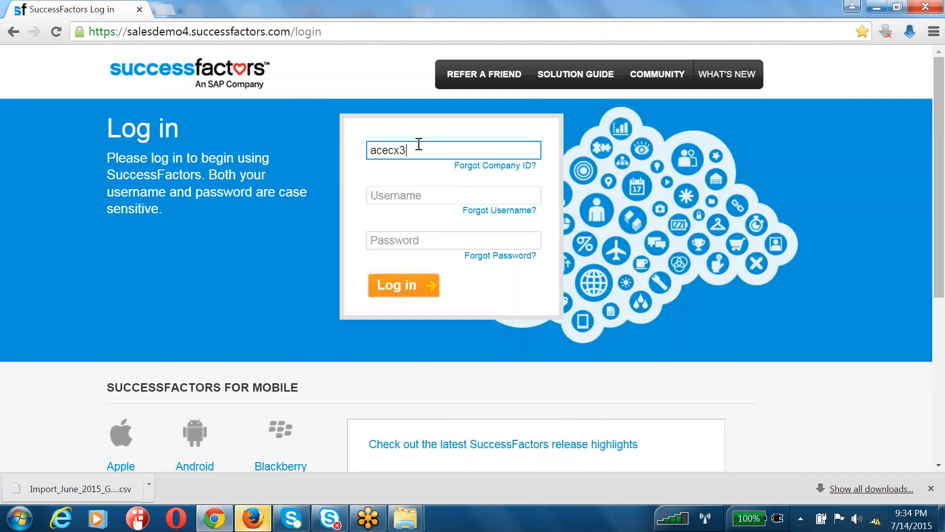
{"action": "key", "text": "Tab"}
{"action": "type", "text": "hradmin"}
{"action": "key", "text": "Tab"}
{"action": "type", "text": "••••••"}
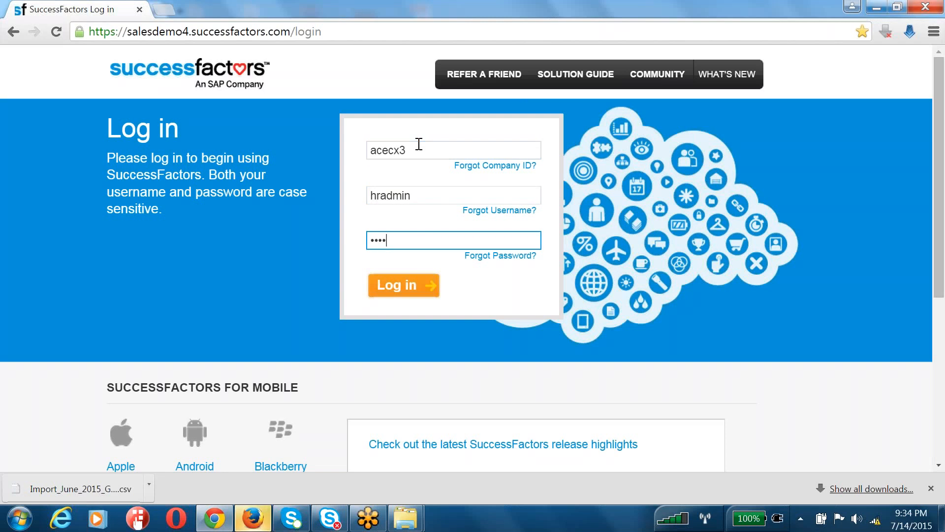
{"action": "key", "text": "Return"}
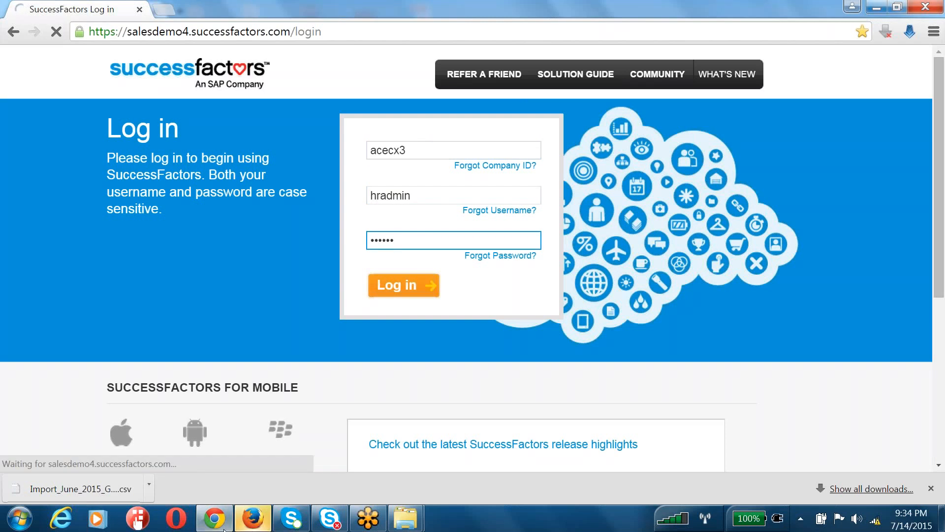
Decline Firefox's default-browser prompt, then open Administration Tools from the admin menu in Chrome
{"action": "left_click", "coordinate": [265, 527]}
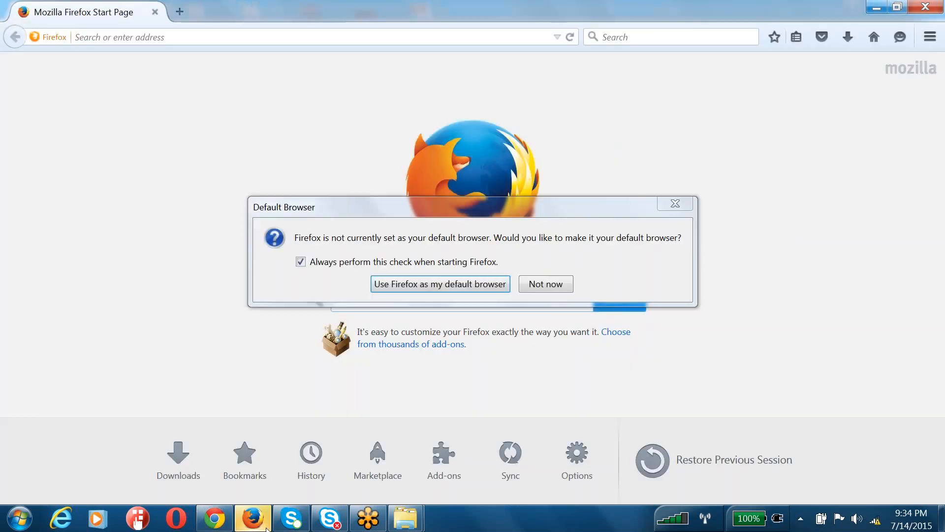
{"action": "left_click", "coordinate": [543, 281]}
{"action": "left_click", "coordinate": [214, 519]}
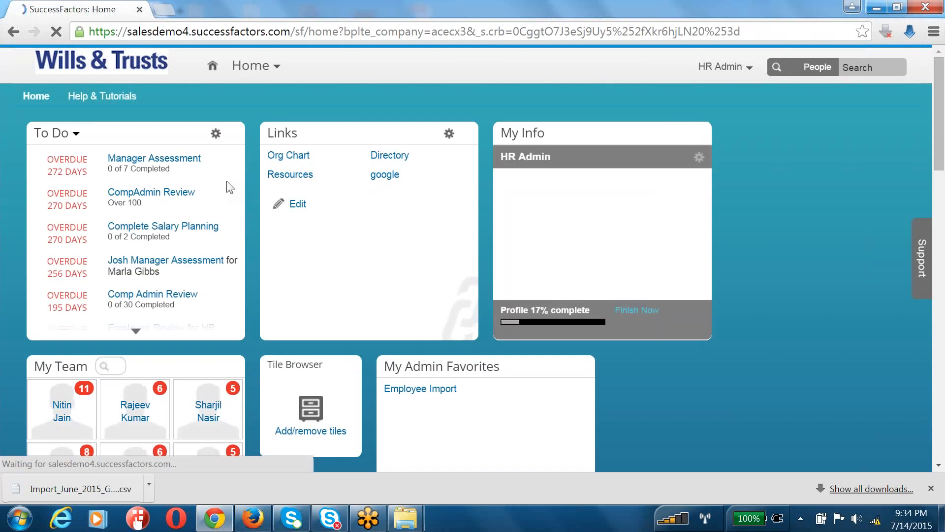
{"action": "left_click", "coordinate": [723, 71]}
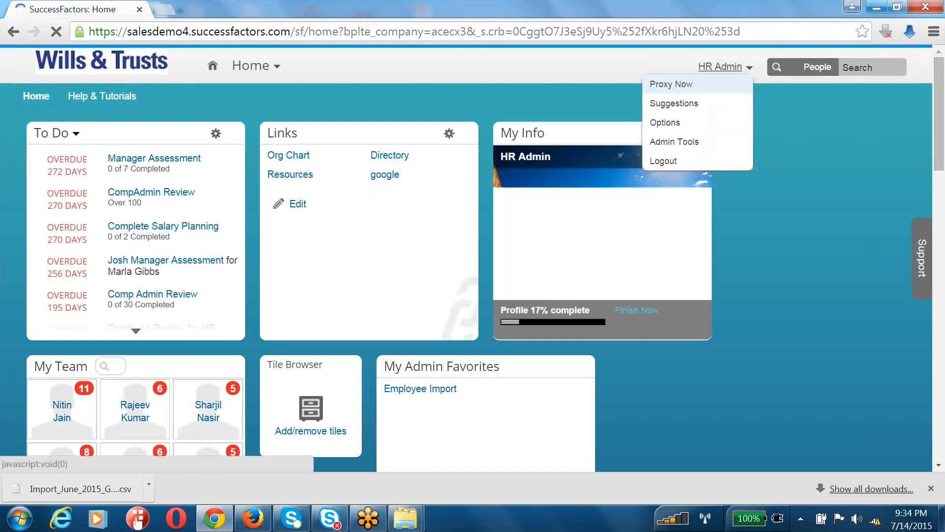
{"action": "left_click", "coordinate": [703, 141]}
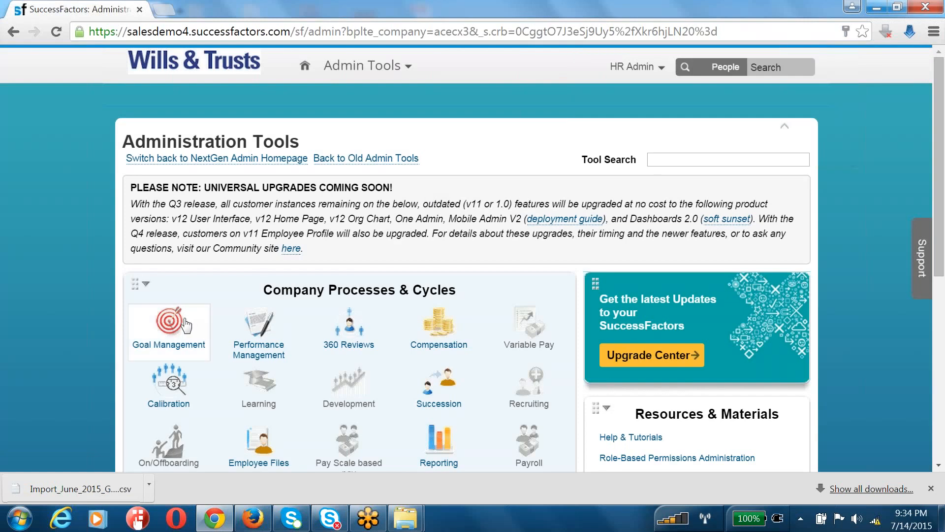
Pick June 2015 Goal Plan Template from Library in Beta Goal Import, then return to the Goal Management tools
{"action": "left_click", "coordinate": [183, 322]}
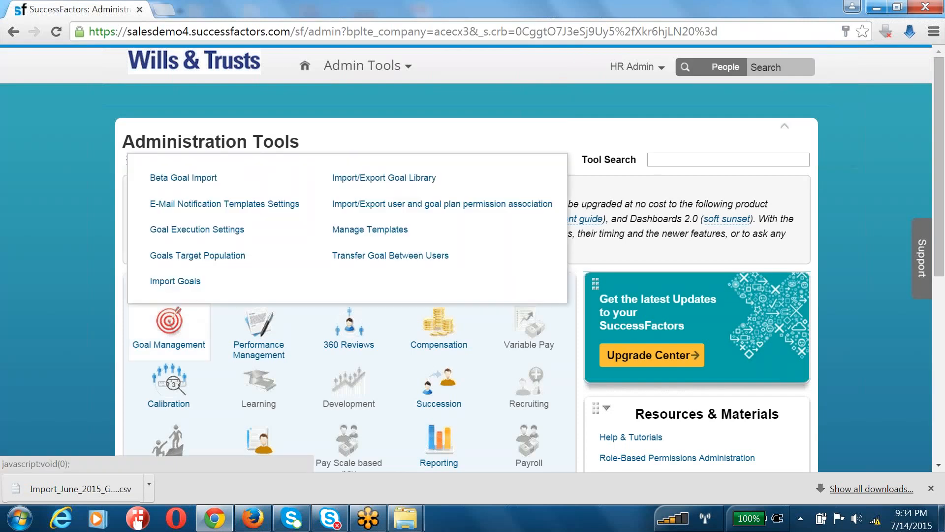
{"action": "left_click", "coordinate": [183, 177]}
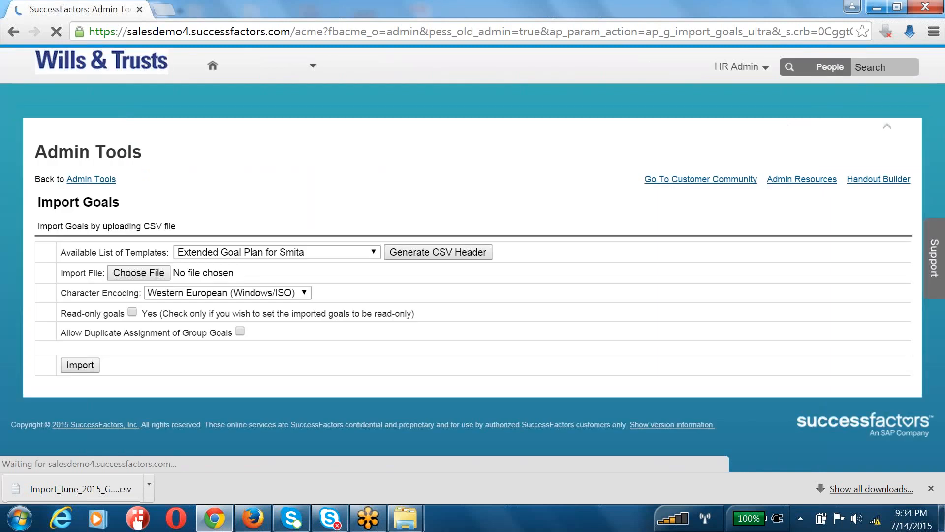
{"action": "left_click", "coordinate": [222, 253]}
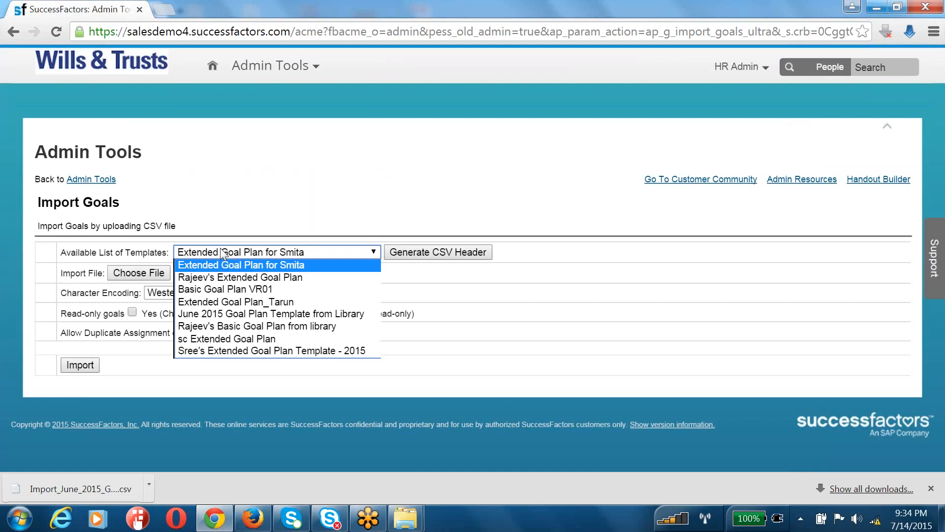
{"action": "left_click", "coordinate": [220, 314]}
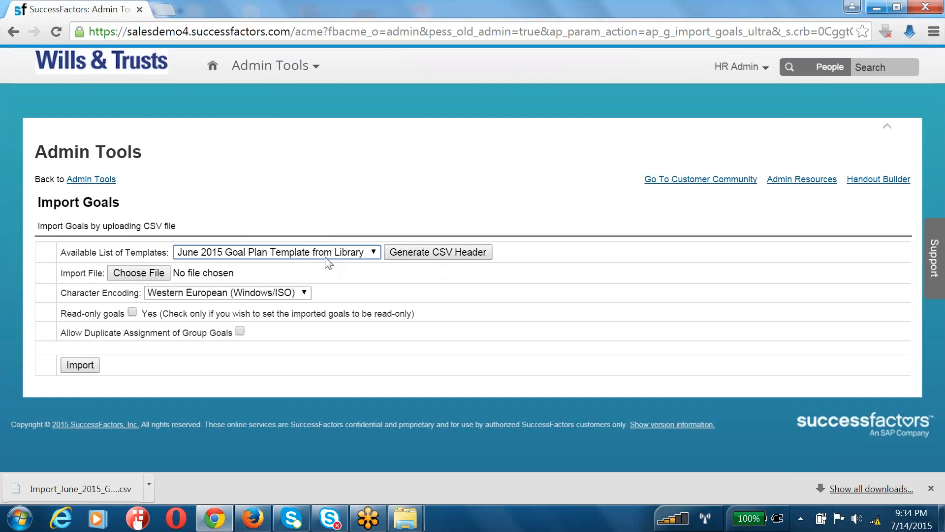
{"action": "left_click", "coordinate": [101, 181]}
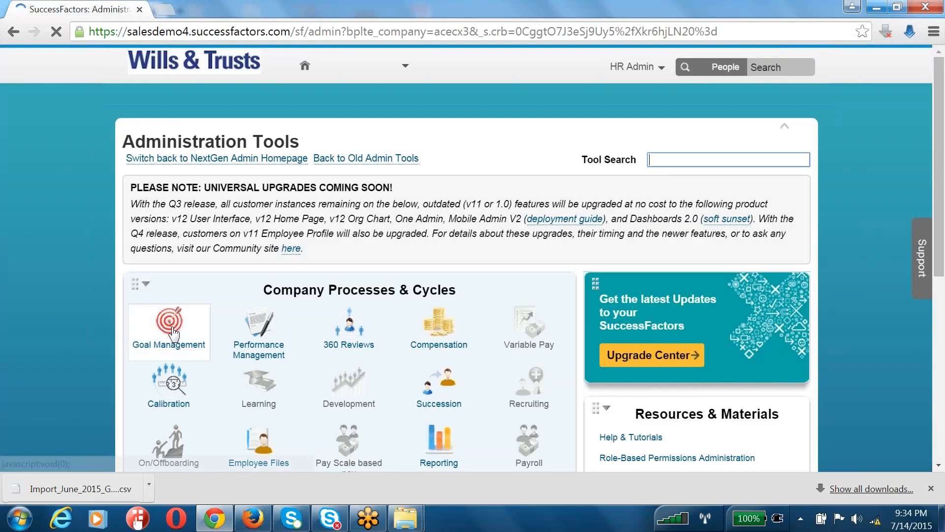
{"action": "left_click", "coordinate": [169, 332]}
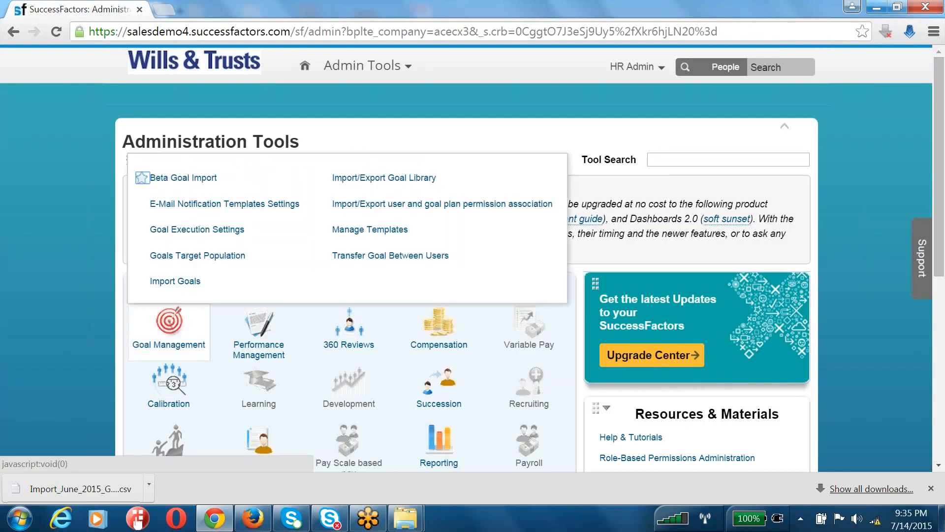
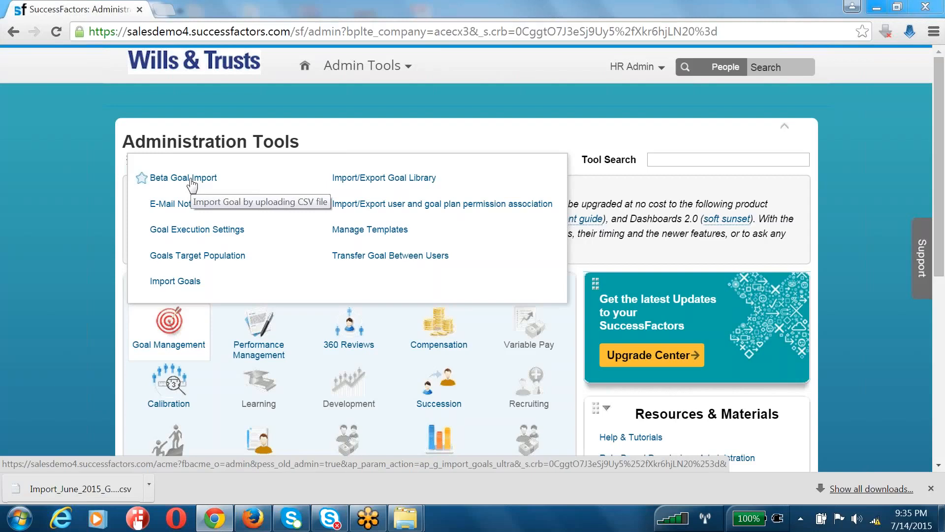
Open Beta Goal Import and choose June 2015 Goal Plan Template from Library as the template
{"action": "left_click", "coordinate": [191, 181]}
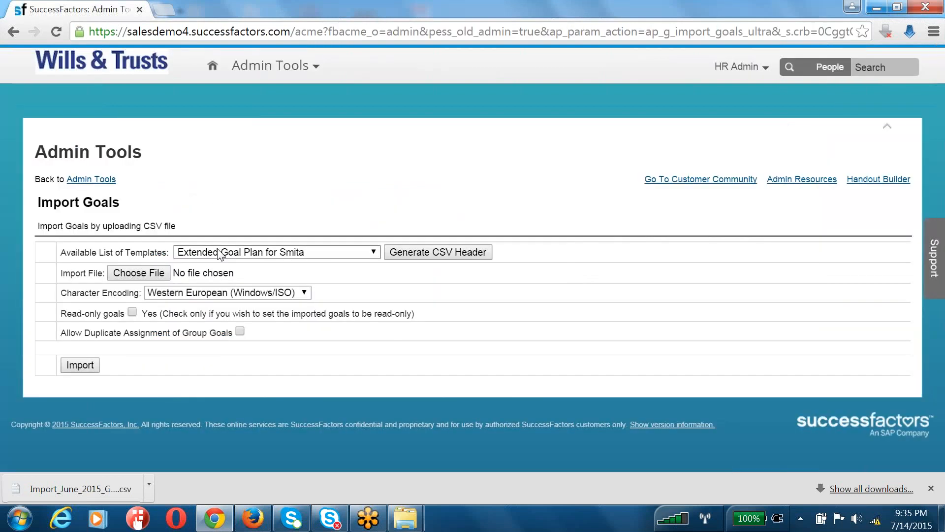
{"action": "left_click", "coordinate": [219, 253]}
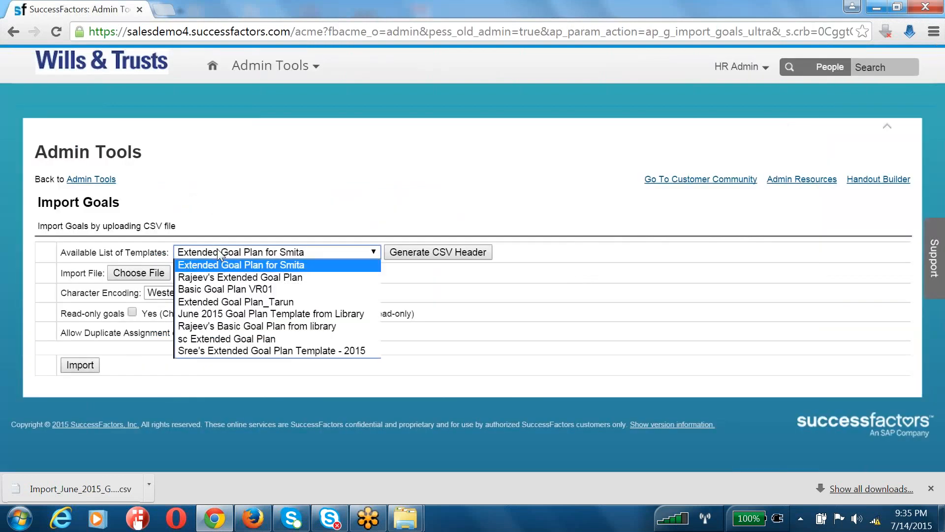
{"action": "left_click", "coordinate": [217, 317]}
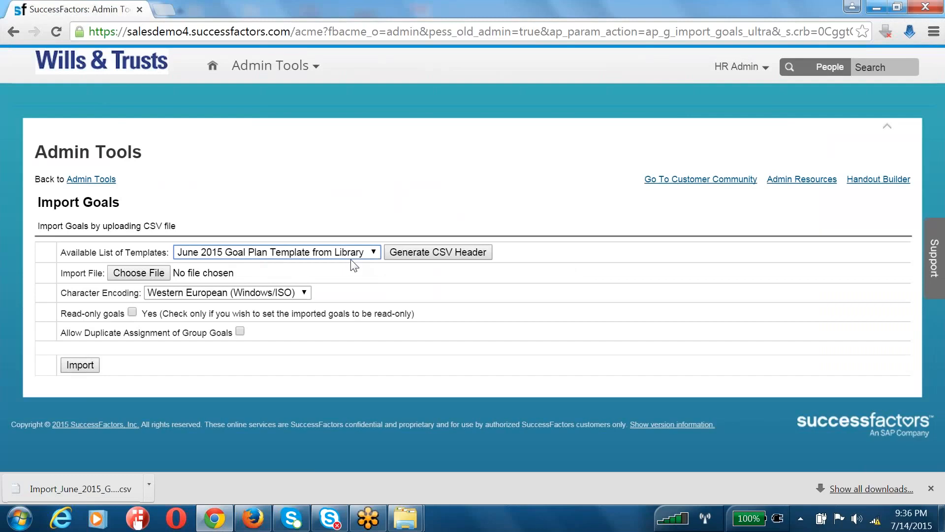
{"action": "left_click", "coordinate": [754, 68]}
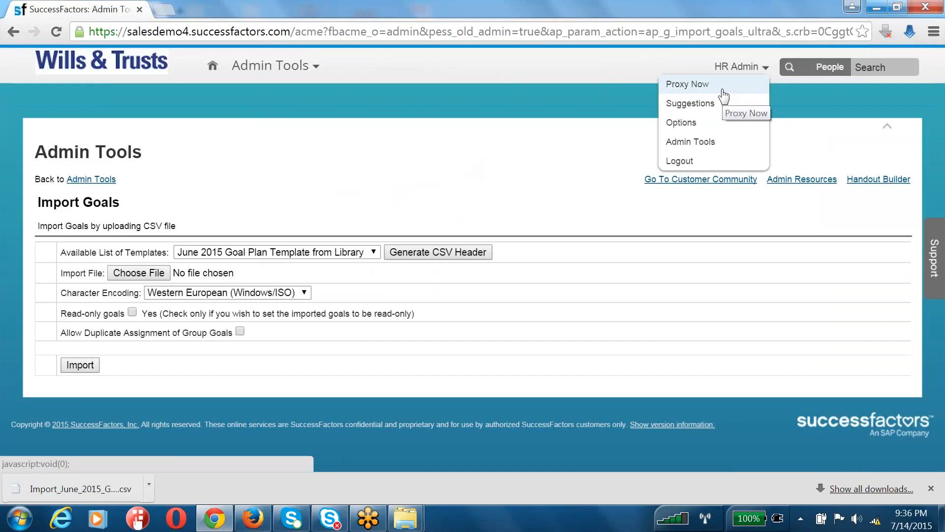
Proxy as the target employee by searching their name in Select Target User and confirming
{"action": "left_click", "coordinate": [722, 95]}
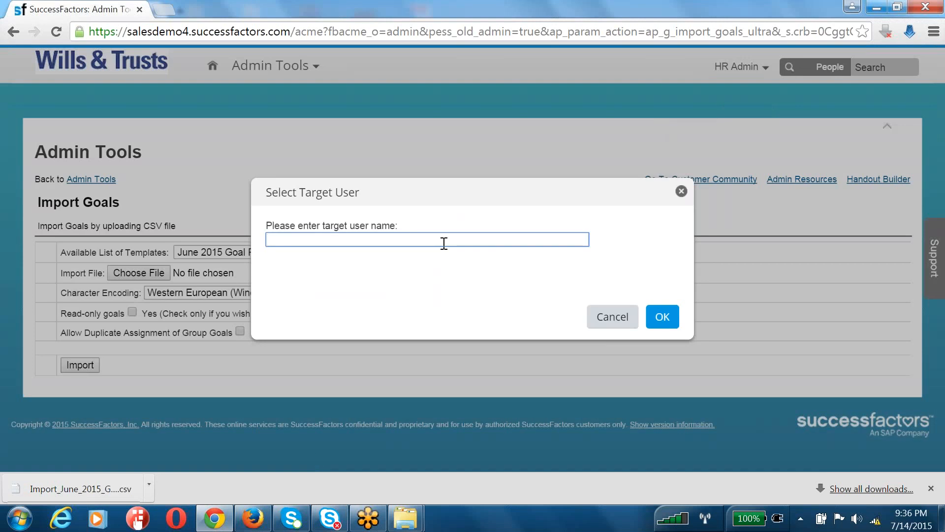
{"action": "type", "text": "suresh"}
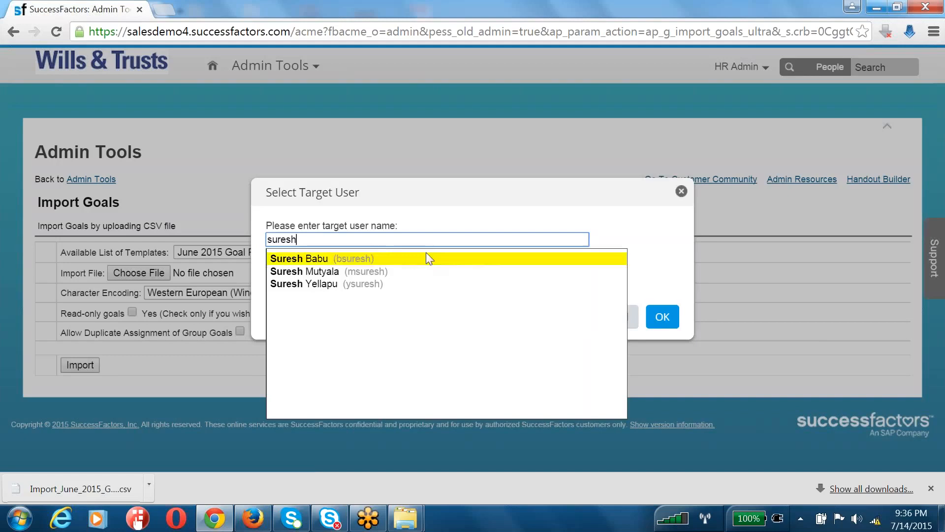
{"action": "left_click", "coordinate": [428, 258]}
{"action": "left_click", "coordinate": [661, 317]}
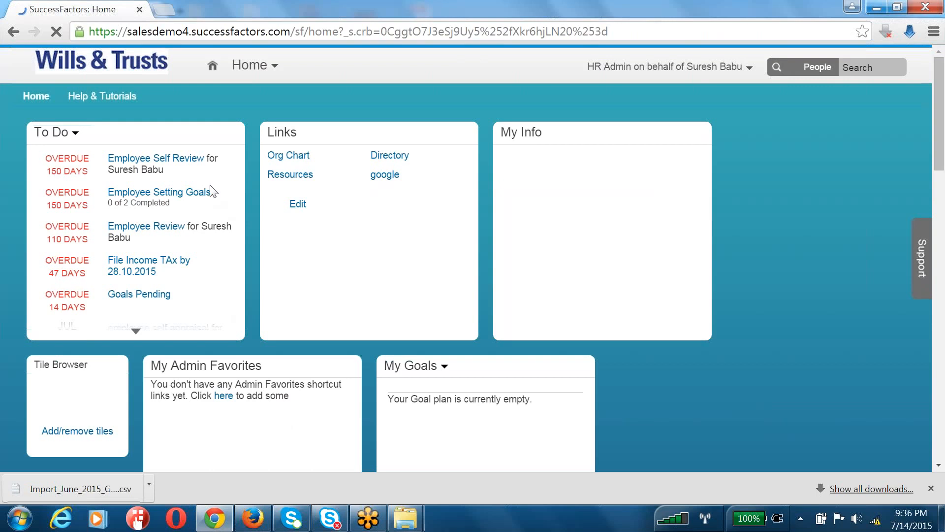
Open Goals and switch to the June 2015 Goal Plan Template from Library to review its two Revenue goals
{"action": "left_click", "coordinate": [252, 65]}
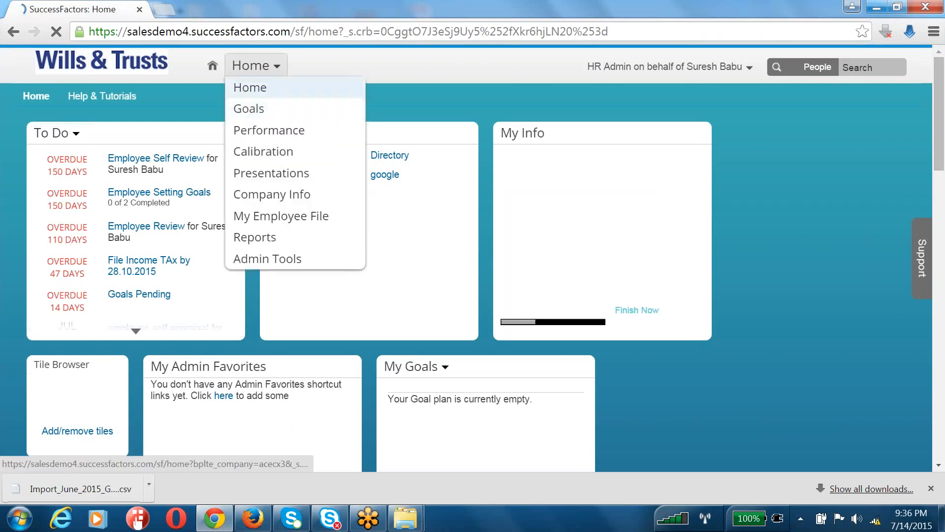
{"action": "left_click", "coordinate": [261, 109]}
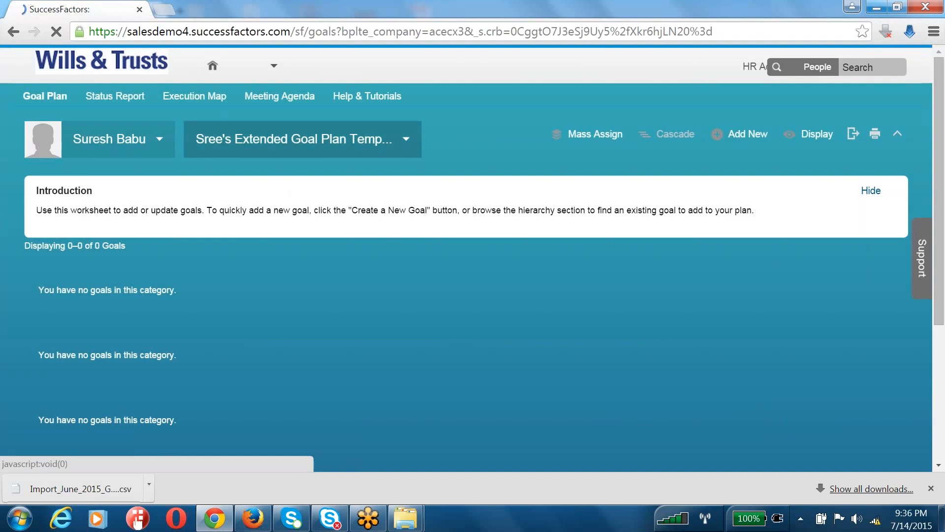
{"action": "left_click", "coordinate": [296, 139]}
{"action": "left_click", "coordinate": [257, 188]}
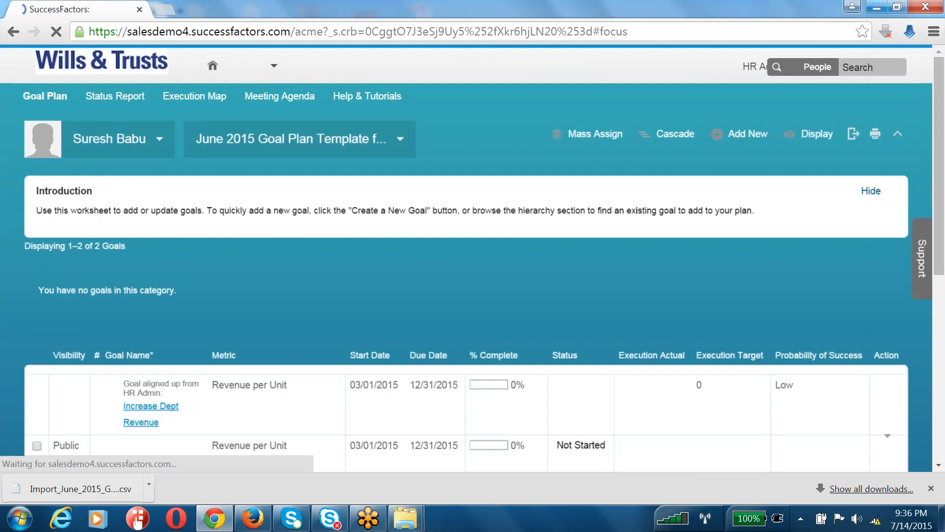
{"action": "scroll", "coordinate": [275, 332], "scroll_direction": "down", "scroll_amount": 7}
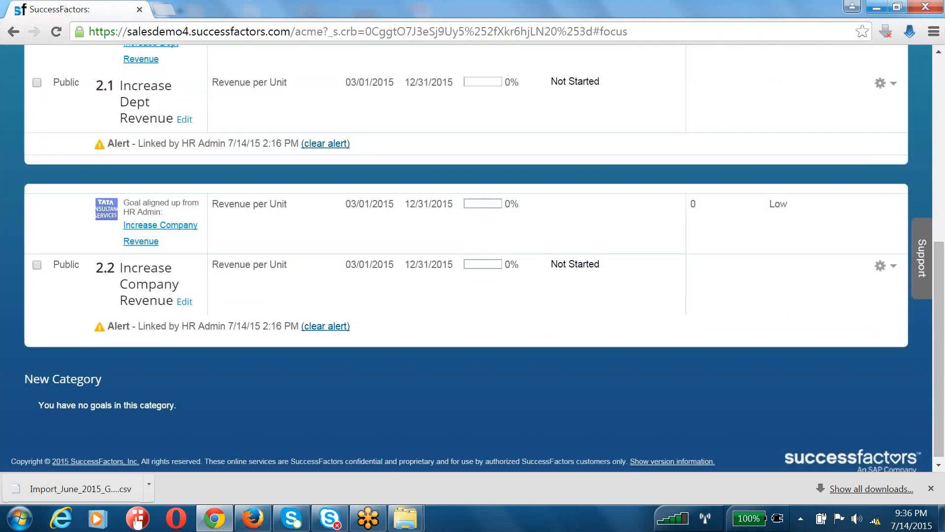
{"action": "scroll", "coordinate": [465, 259], "scroll_direction": "up", "scroll_amount": 7}
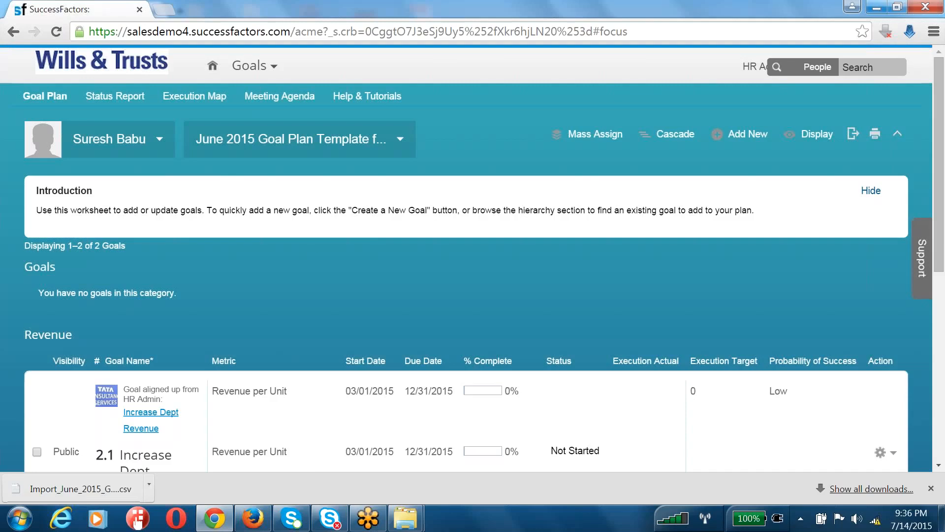
{"action": "left_click", "coordinate": [311, 138]}
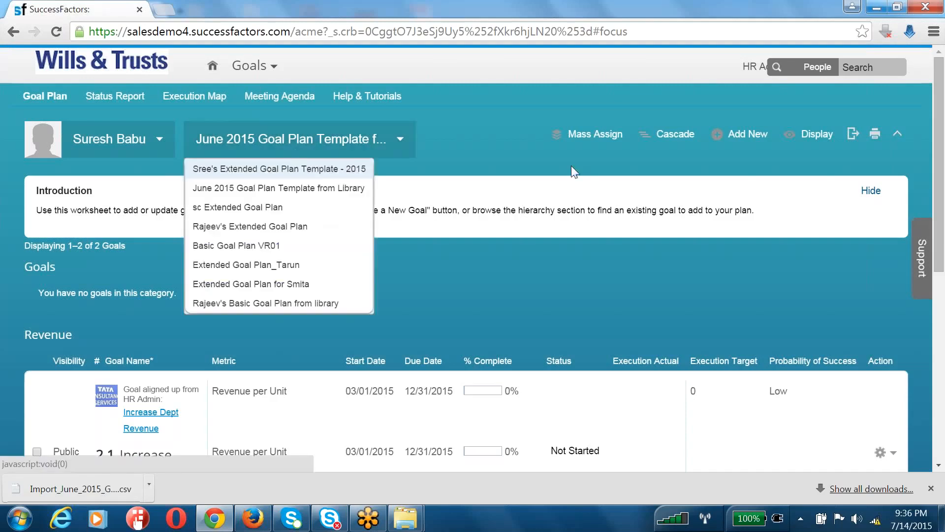
{"action": "left_click", "coordinate": [752, 67]}
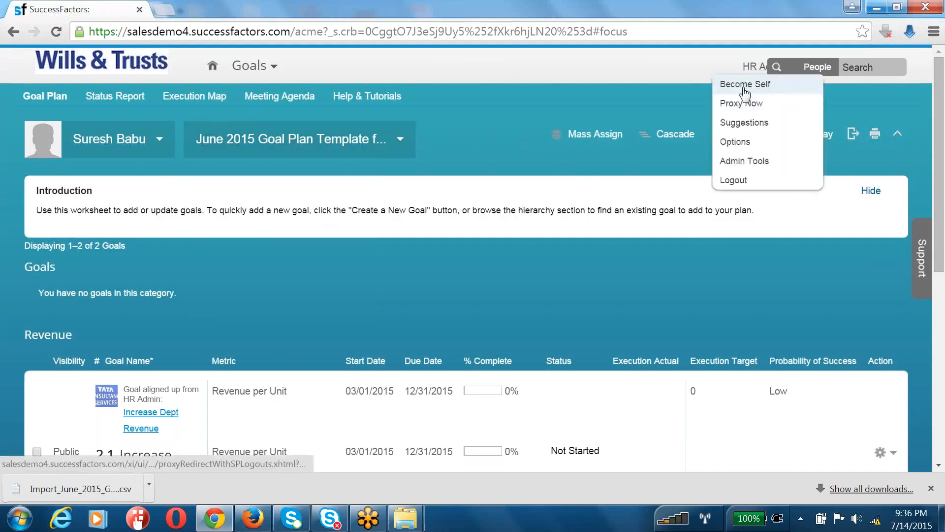
Stop the current proxy, then proxy as a different employee selected by name
{"action": "left_click", "coordinate": [745, 85]}
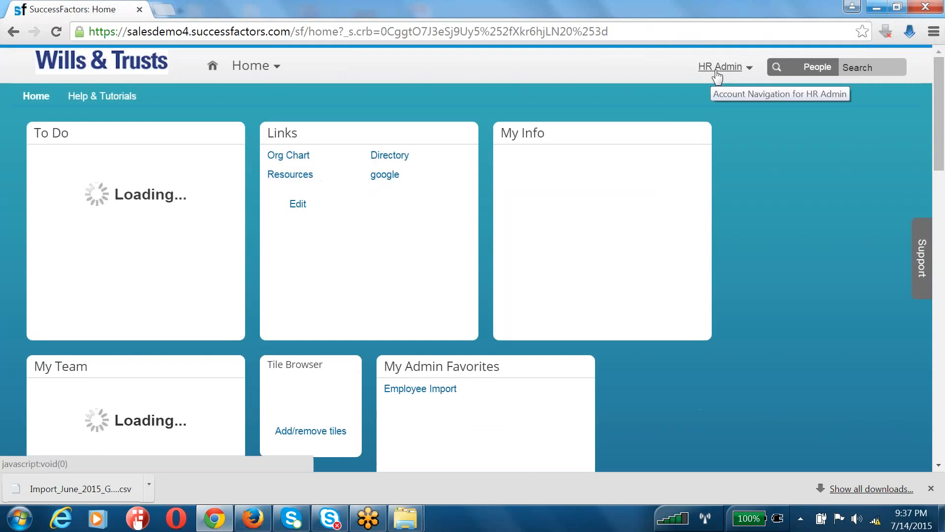
{"action": "left_click", "coordinate": [719, 68]}
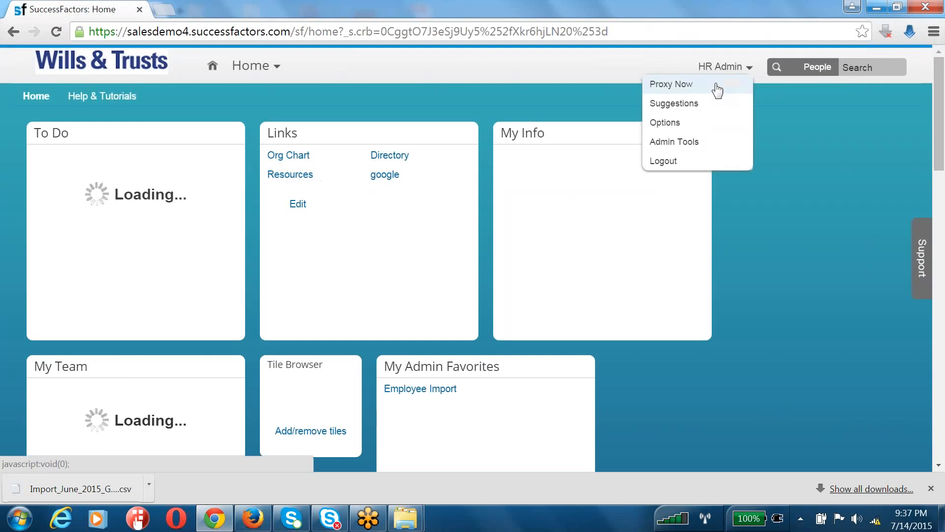
{"action": "left_click", "coordinate": [717, 85]}
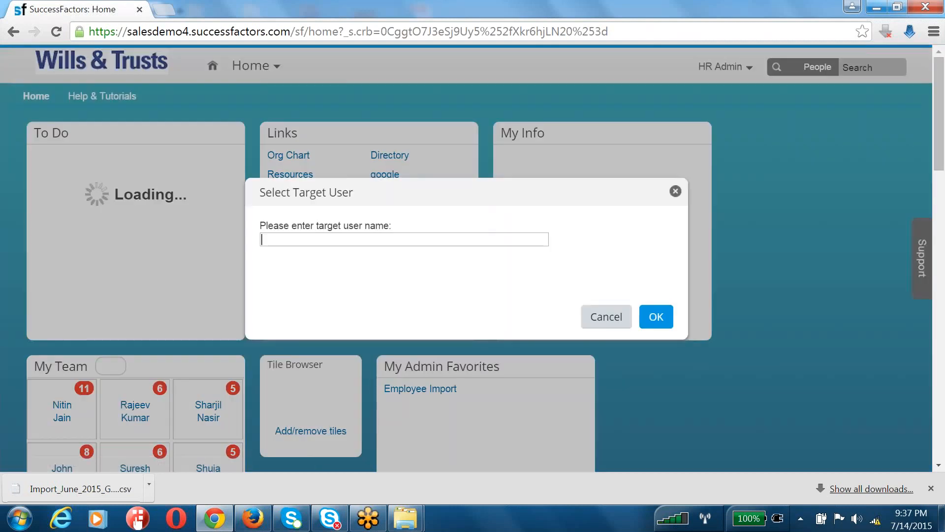
{"action": "type", "text": "raj"}
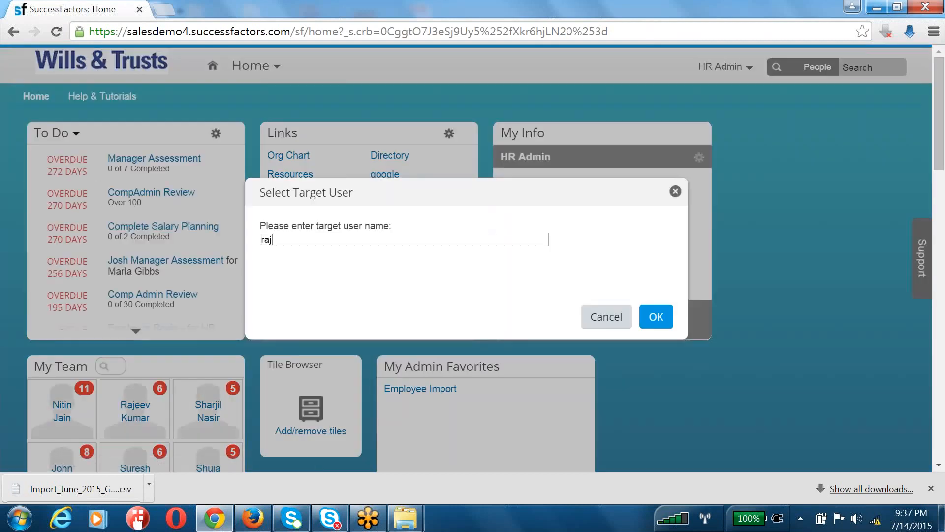
{"action": "type", "text": "eev"}
{"action": "key", "text": "Return"}
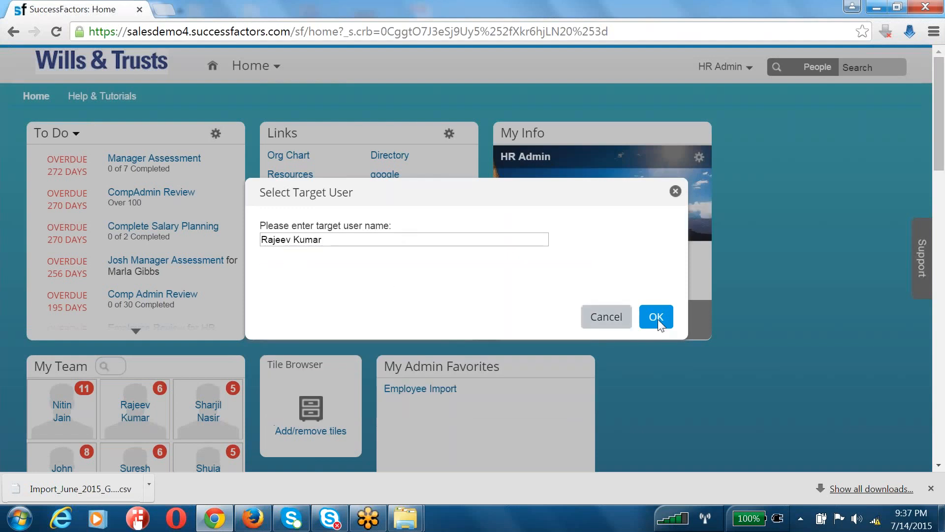
{"action": "left_click", "coordinate": [654, 319]}
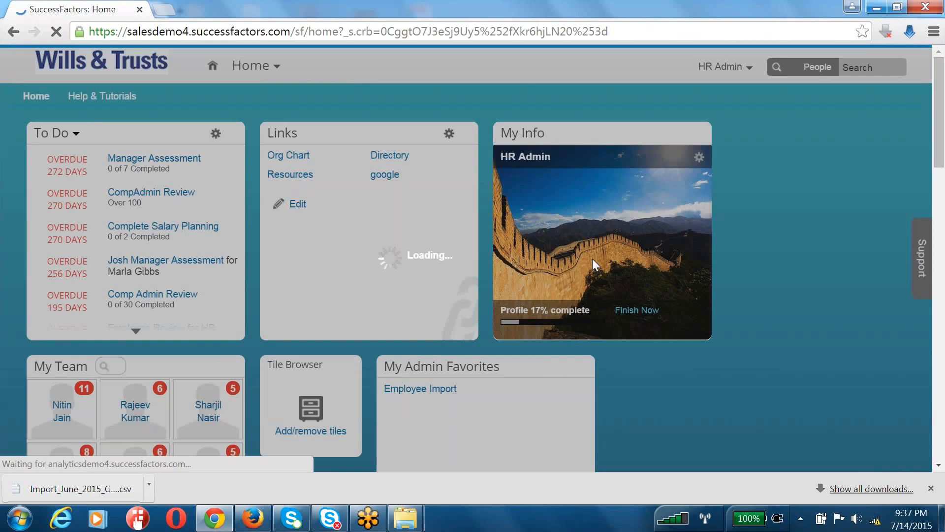
Open the new employee's Goals page, showing the empty June 2015 goal plan
{"action": "scroll", "coordinate": [593, 258], "scroll_direction": "down", "scroll_amount": 20}
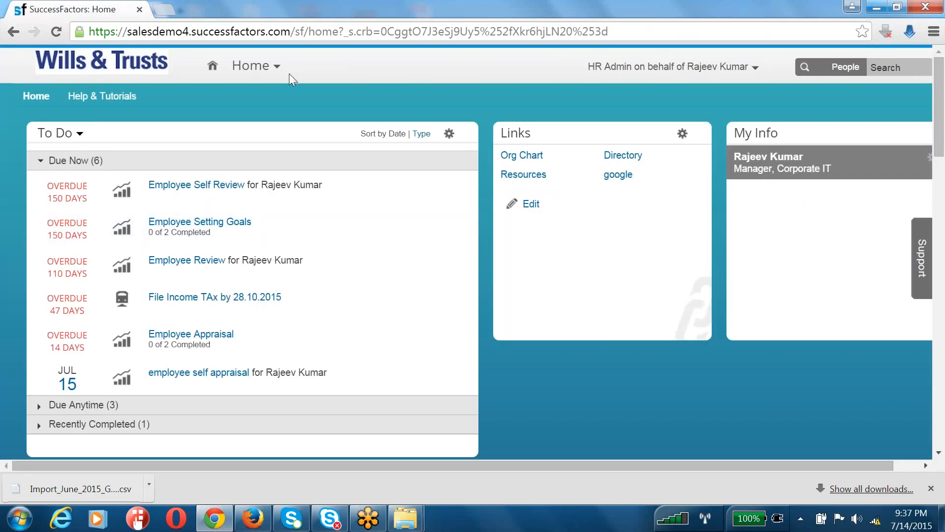
{"action": "left_click", "coordinate": [253, 65]}
{"action": "left_click", "coordinate": [270, 108]}
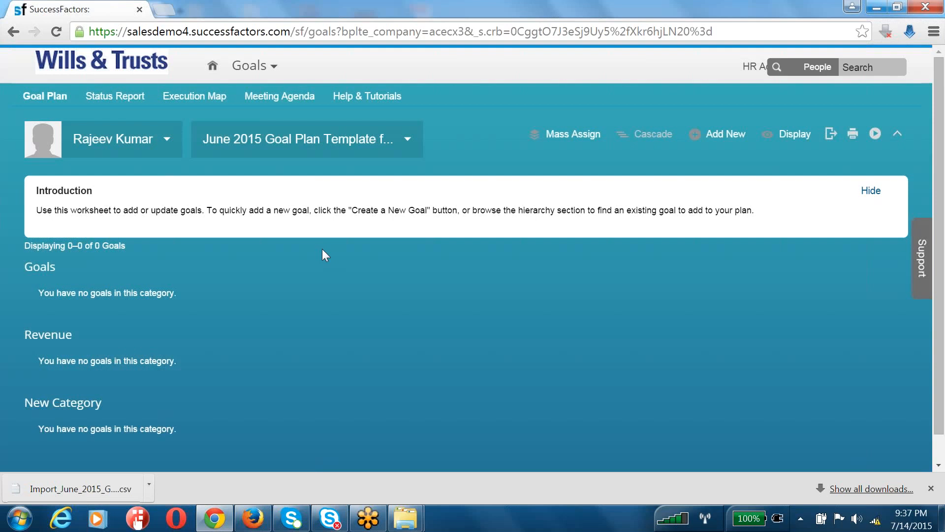
Review the empty Goals, Revenue and New Category sections of the goal plan
{"action": "scroll", "coordinate": [307, 276], "scroll_direction": "down", "scroll_amount": 1}
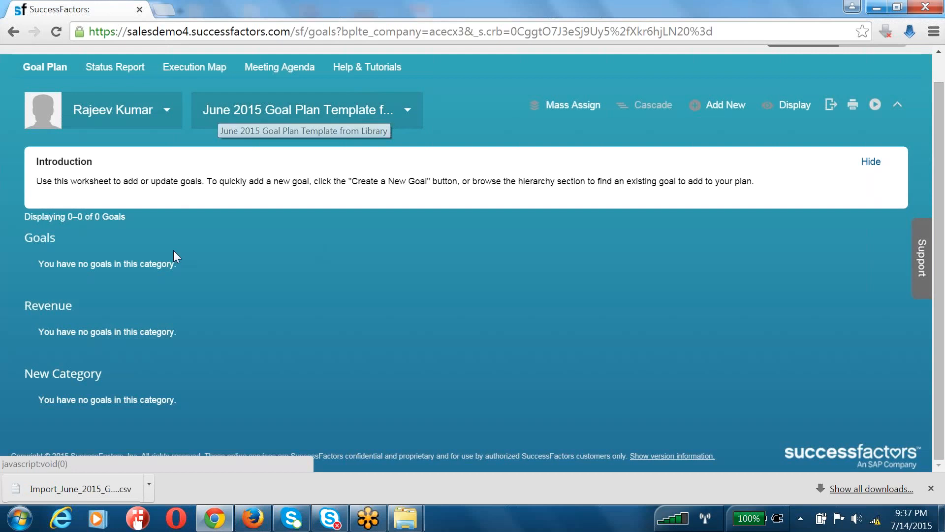
{"action": "left_click_drag", "start_coordinate": [9, 249], "coordinate": [195, 403]}
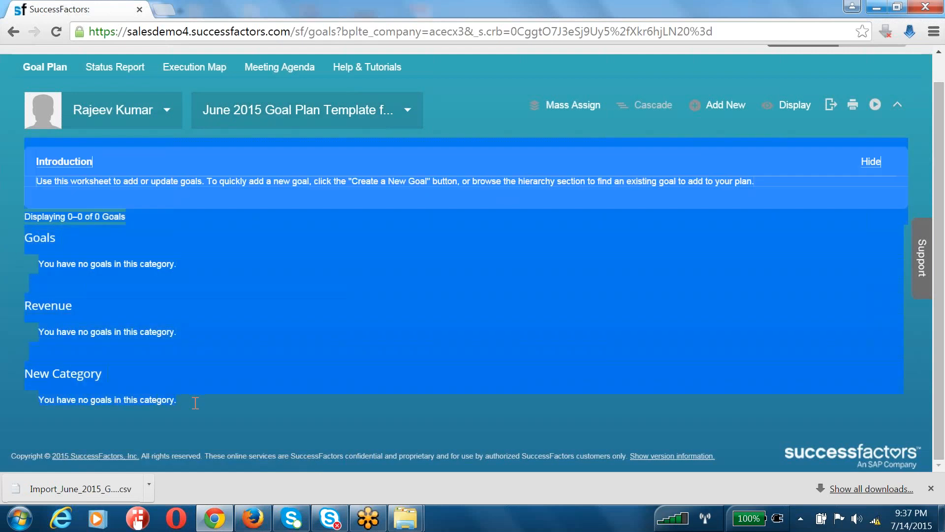
{"action": "left_click", "coordinate": [196, 402]}
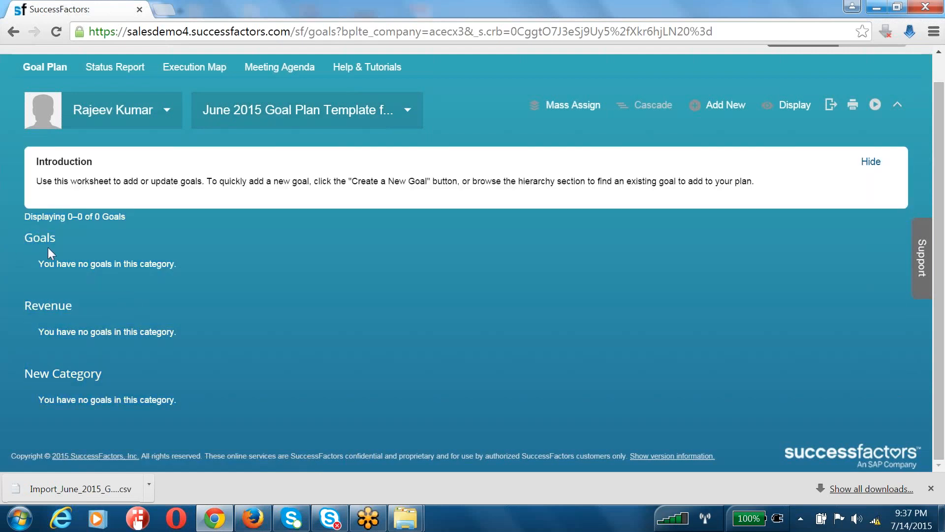
{"action": "left_click_drag", "start_coordinate": [24, 217], "coordinate": [106, 387]}
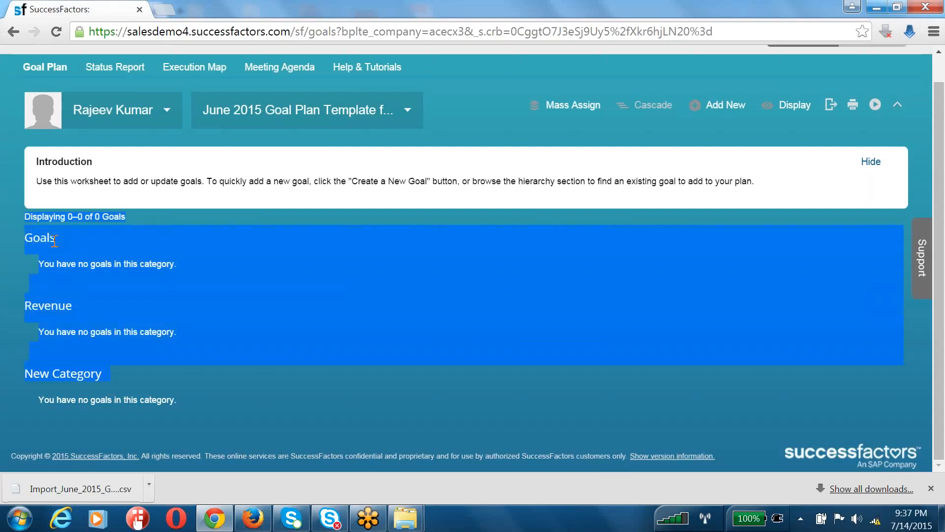
{"action": "left_click", "coordinate": [52, 240]}
{"action": "double_click", "coordinate": [52, 240]}
{"action": "double_click", "coordinate": [48, 302]}
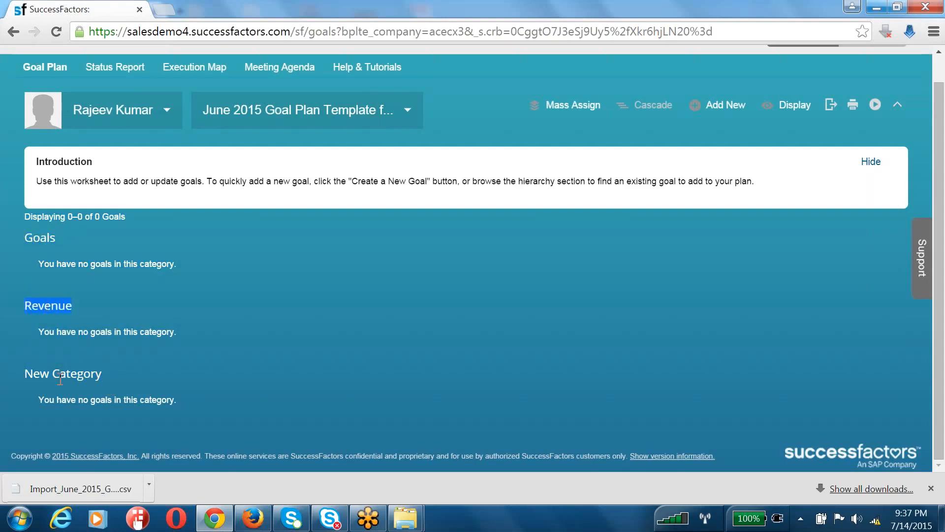
{"action": "double_click", "coordinate": [58, 374]}
End the proxy session and return to the admin's own Home page
{"action": "scroll", "coordinate": [112, 304], "scroll_direction": "up", "scroll_amount": 1}
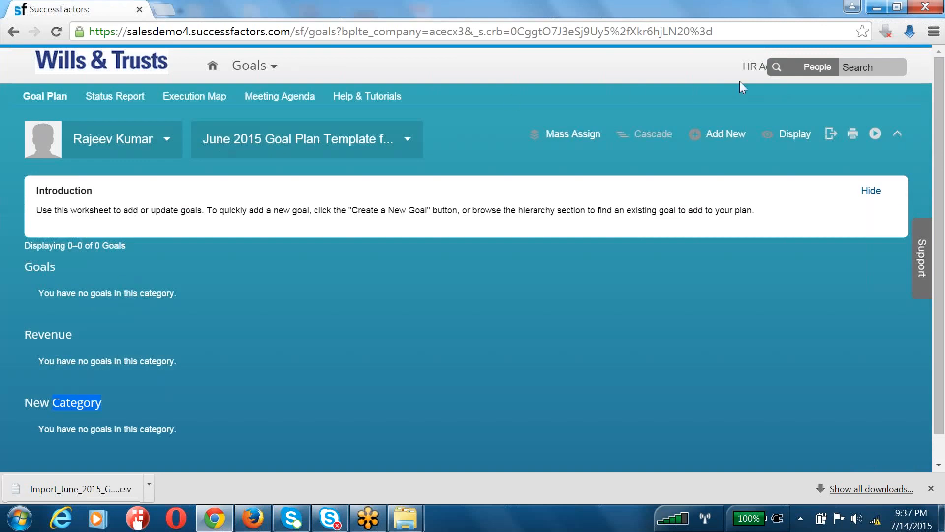
{"action": "left_click", "coordinate": [750, 71]}
{"action": "left_click", "coordinate": [750, 98]}
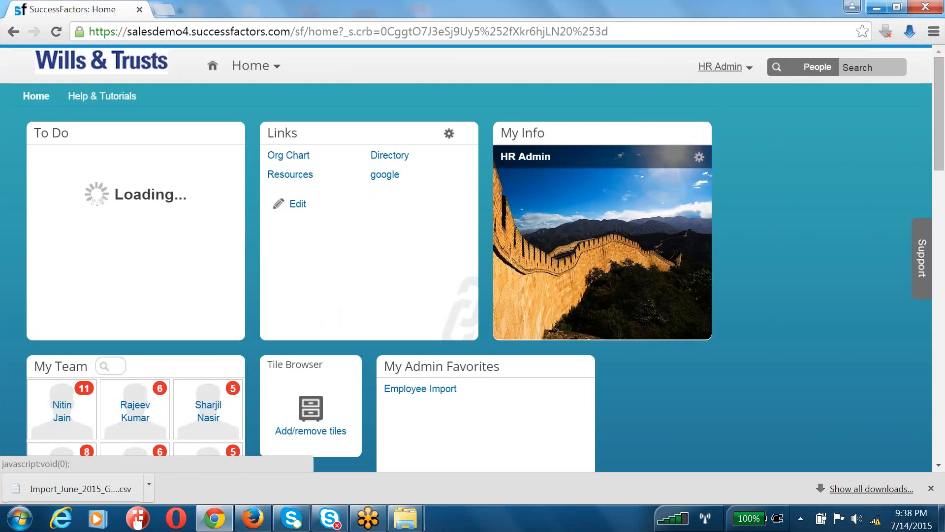
Go to Admin Tools > Import Goals and select June 2015 Goal Plan Template from Library
{"action": "left_click", "coordinate": [712, 69]}
{"action": "left_click", "coordinate": [695, 144]}
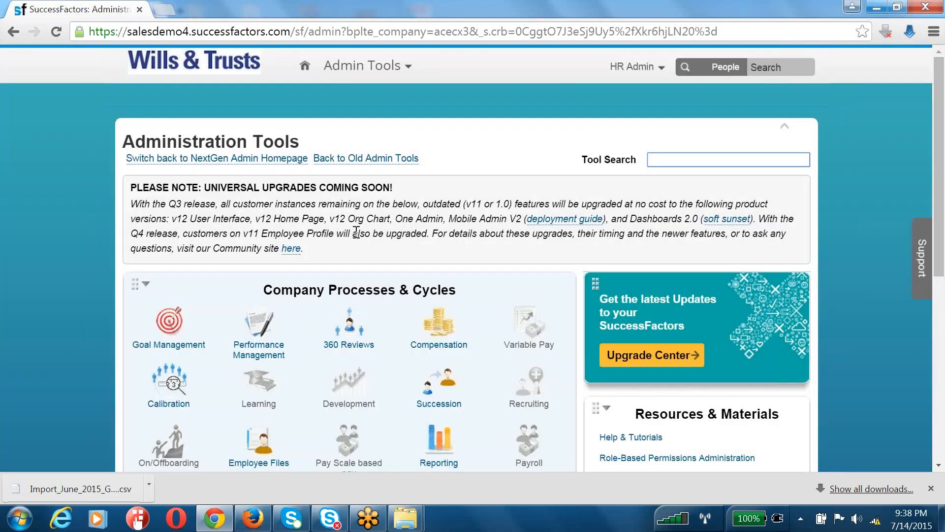
{"action": "left_click", "coordinate": [170, 322]}
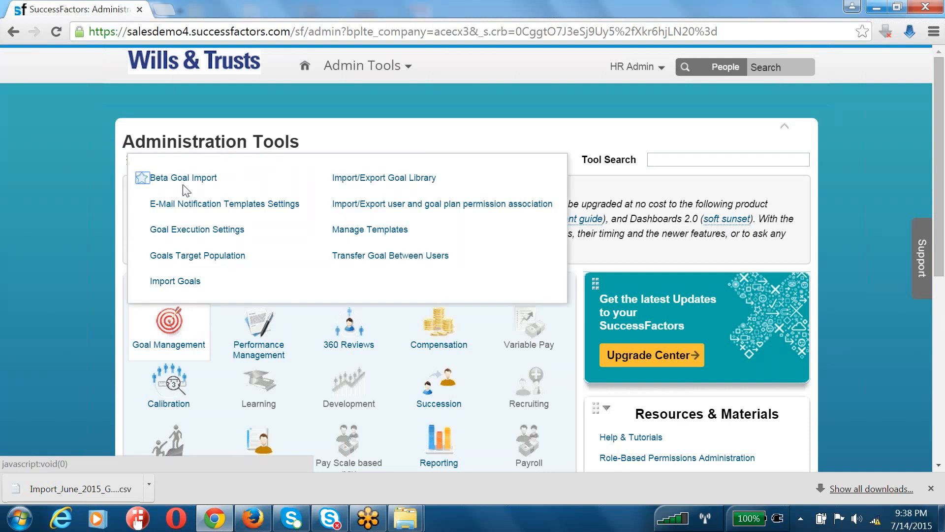
{"action": "left_click", "coordinate": [175, 281]}
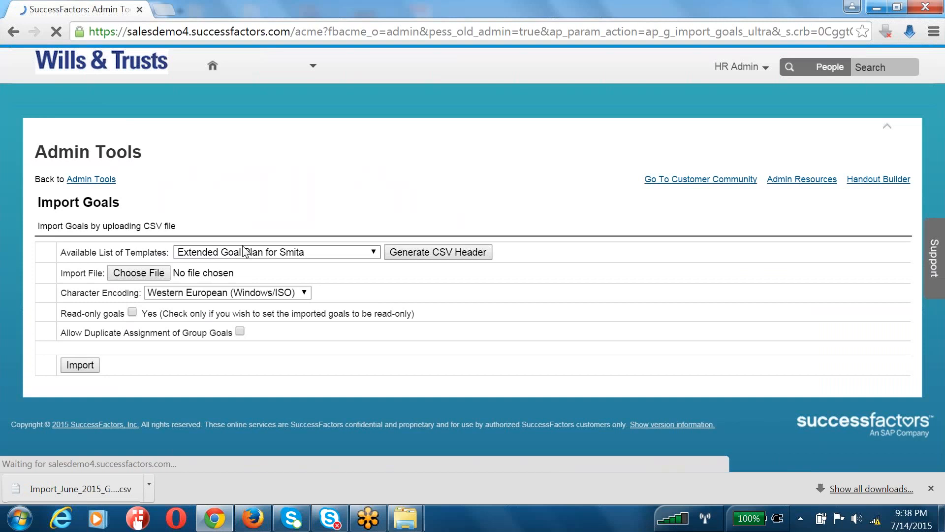
{"action": "left_click", "coordinate": [212, 253]}
{"action": "left_click", "coordinate": [244, 314]}
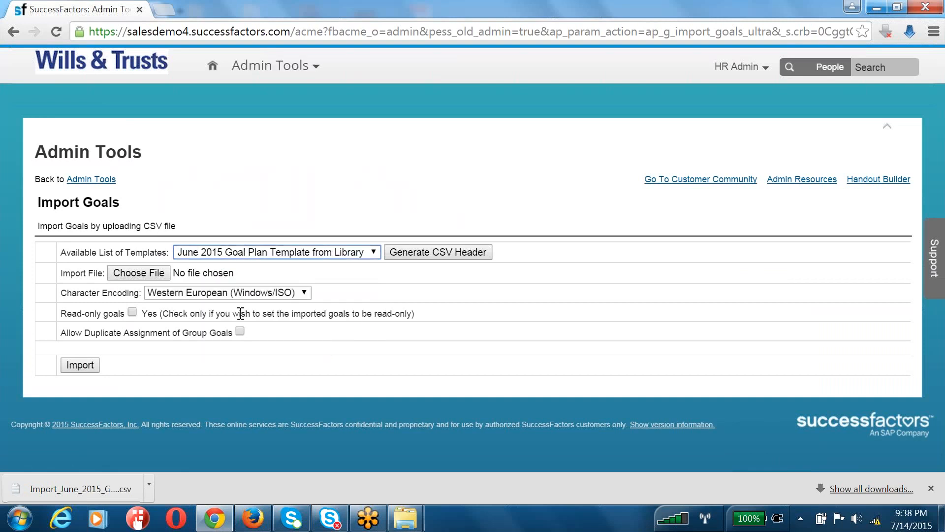
Upload the Import_June_2015_Goal_Plan_Template_from_Library CSV and start the import
{"action": "left_click", "coordinate": [138, 273]}
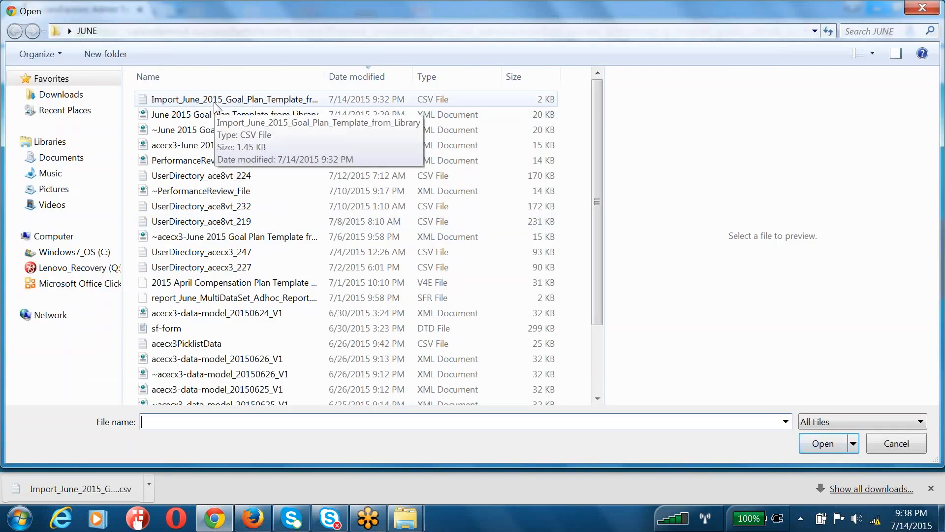
{"action": "left_click", "coordinate": [215, 101]}
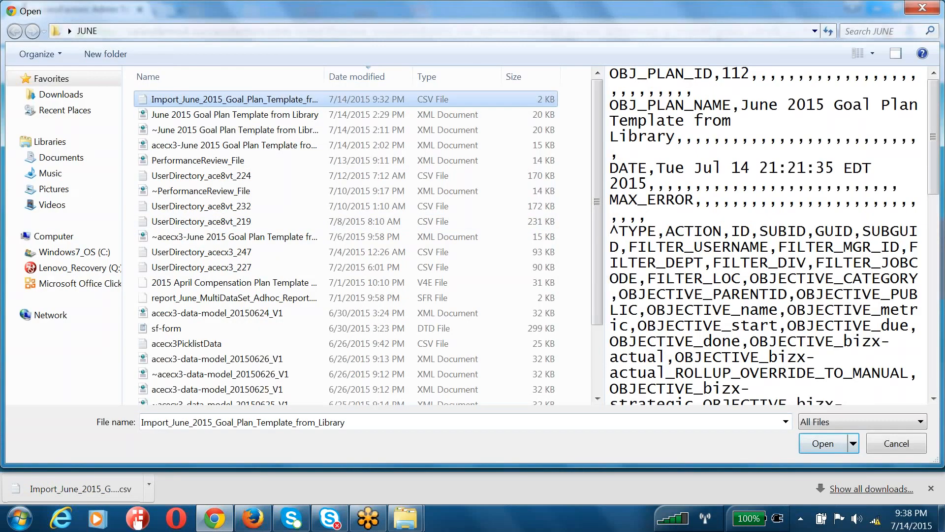
{"action": "left_click", "coordinate": [823, 444]}
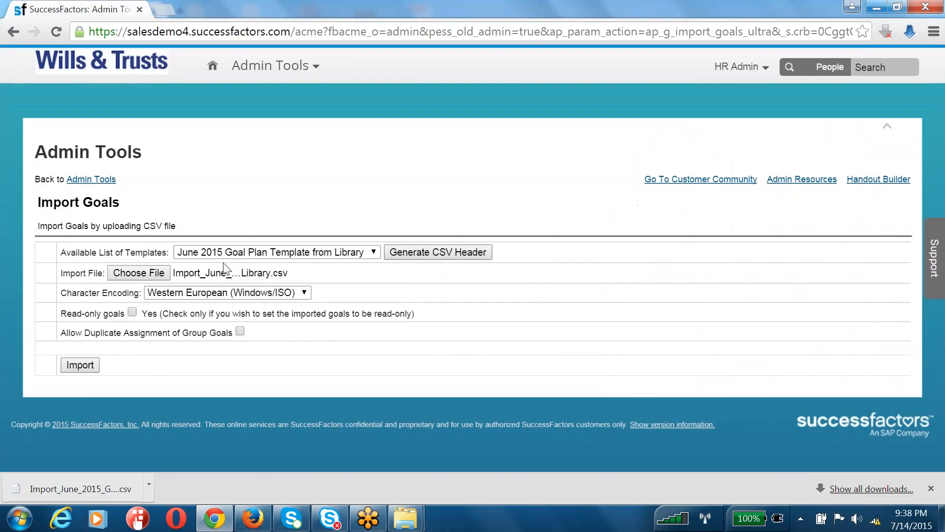
{"action": "left_click", "coordinate": [81, 370]}
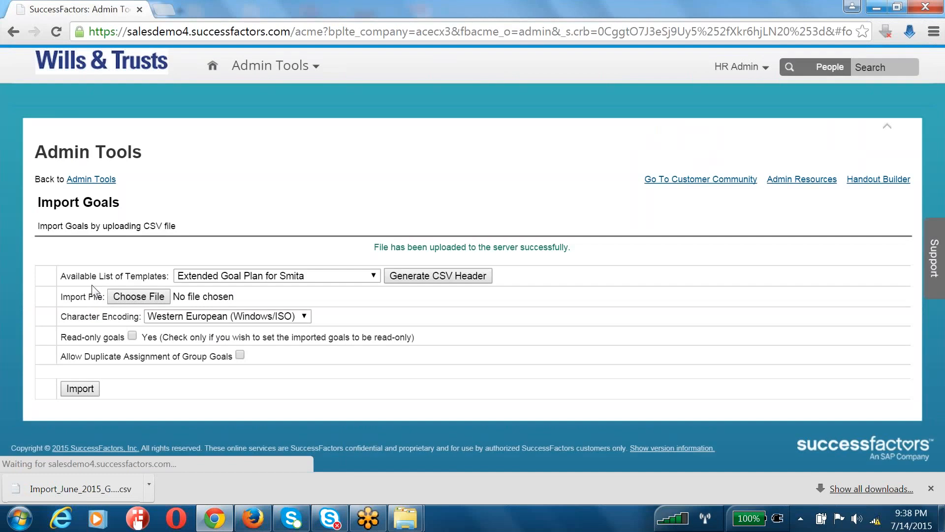
{"action": "triple_click", "coordinate": [386, 243]}
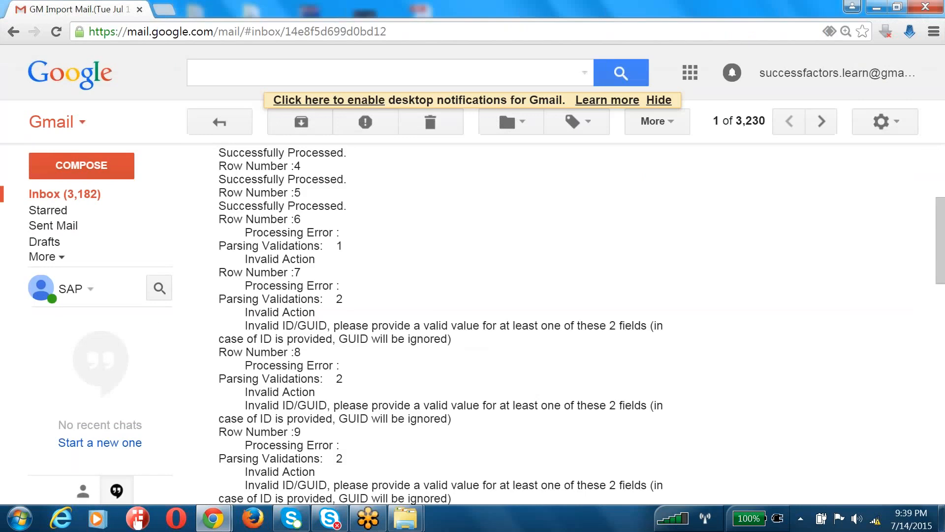
{"action": "scroll", "coordinate": [440, 320], "scroll_direction": "down", "scroll_amount": 5}
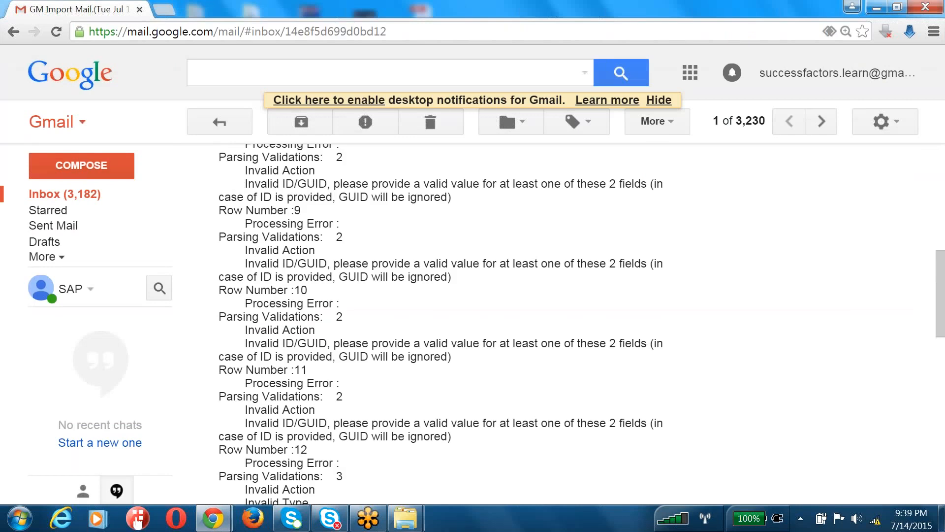
{"action": "scroll", "coordinate": [440, 320], "scroll_direction": "up", "scroll_amount": 6}
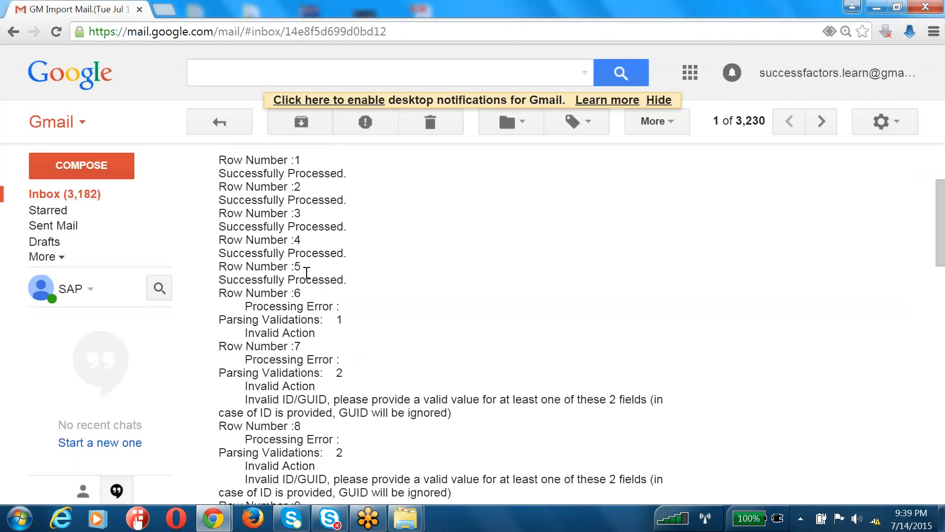
{"action": "left_click_drag", "start_coordinate": [301, 267], "coordinate": [214, 155]}
Bring up the JUNE folder in Explorer and sort its files by date modified
{"action": "left_click", "coordinate": [405, 517]}
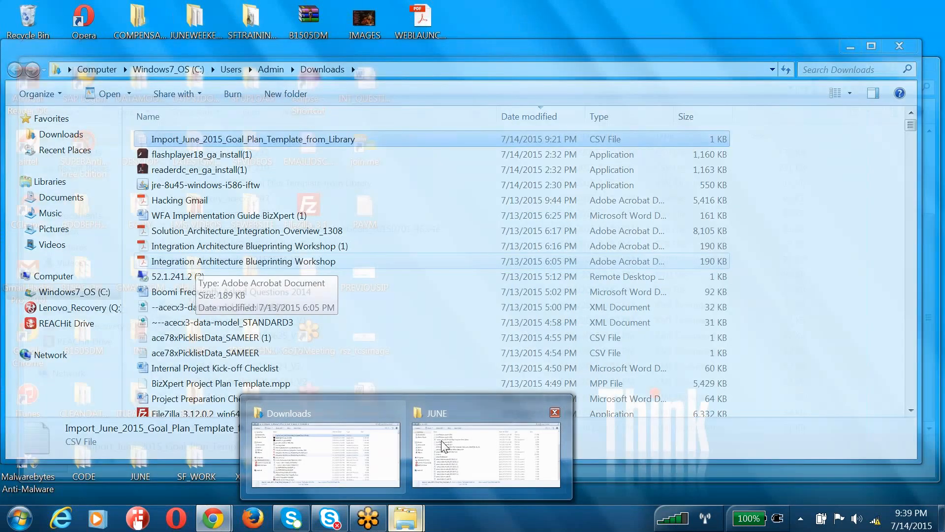
{"action": "left_click", "coordinate": [443, 446]}
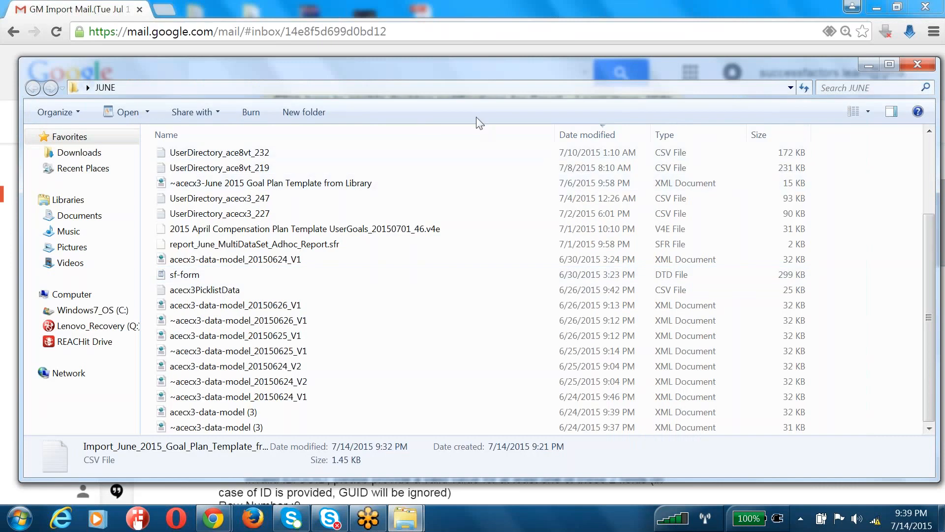
{"action": "left_click", "coordinate": [584, 138]}
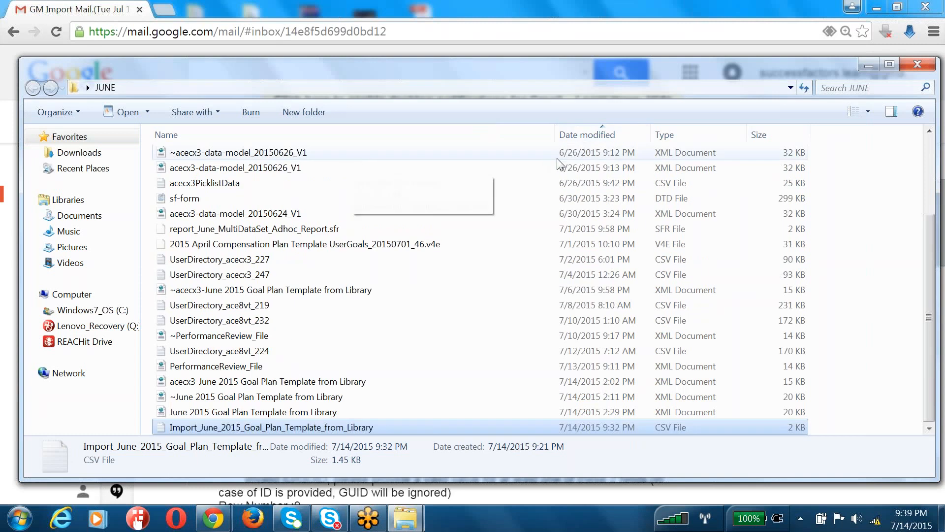
Open the Import_June CSV in Microsoft Excel via Open with
{"action": "right_click", "coordinate": [264, 432]}
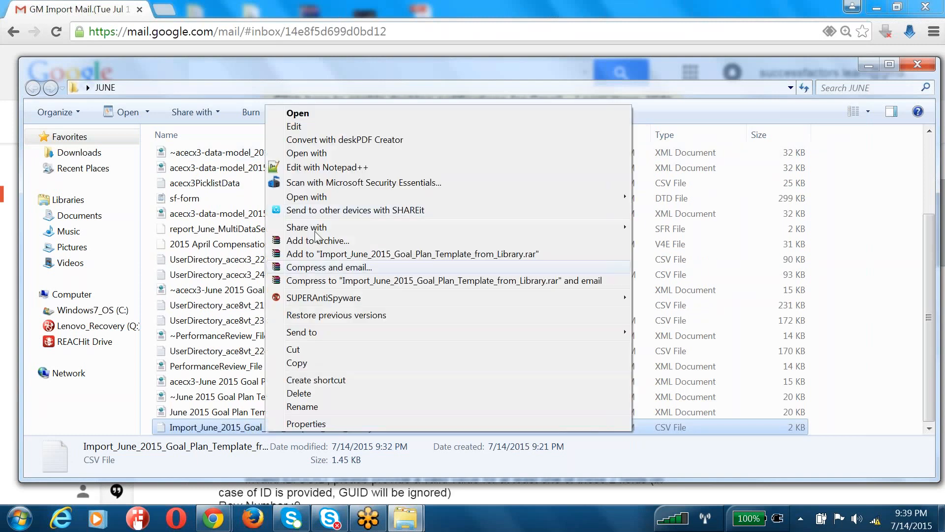
{"action": "mouse_move", "coordinate": [370, 200]}
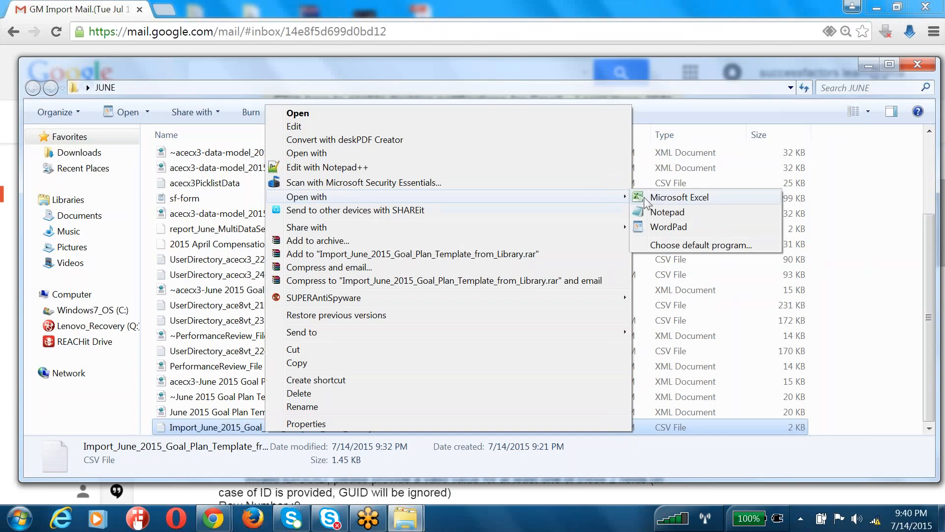
{"action": "left_click", "coordinate": [652, 197]}
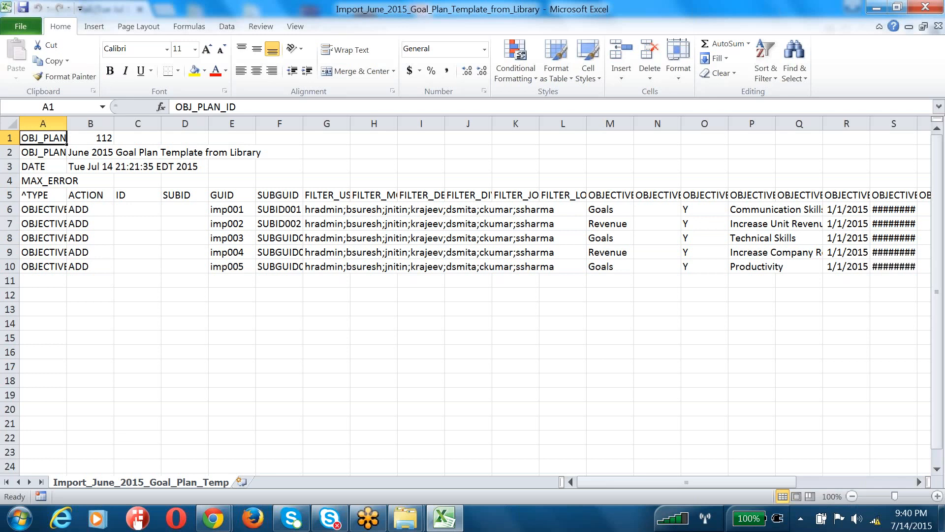
Check the five ADD rows, then return to the import result email
{"action": "left_click", "coordinate": [439, 368]}
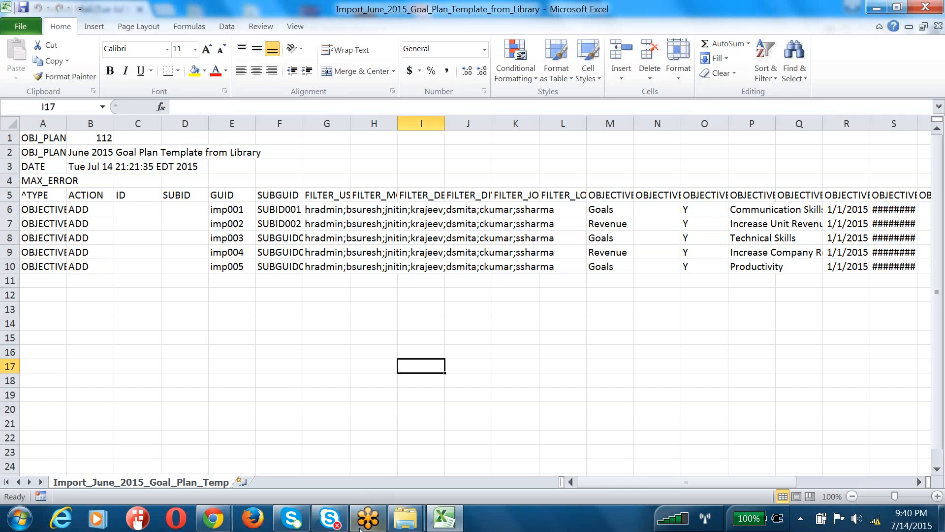
{"action": "mouse_move", "coordinate": [213, 518]}
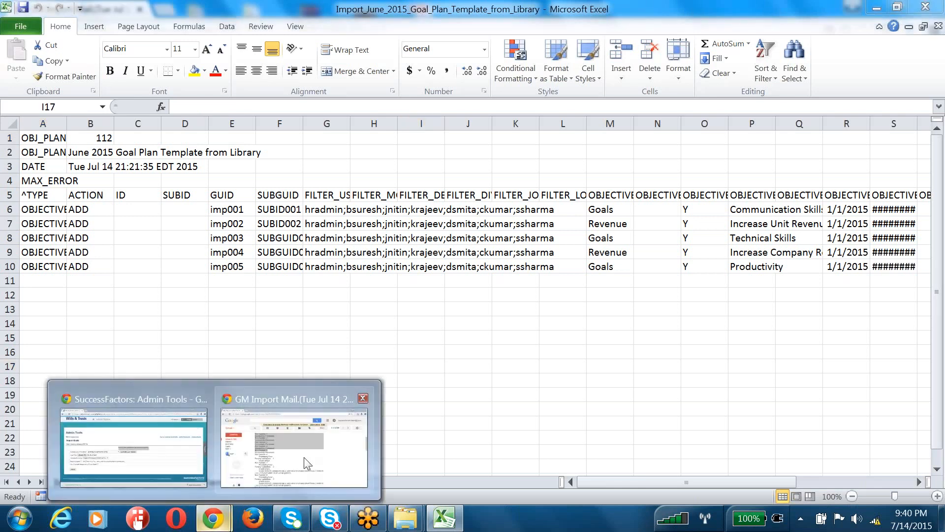
{"action": "left_click", "coordinate": [307, 463]}
{"action": "left_click", "coordinate": [352, 345]}
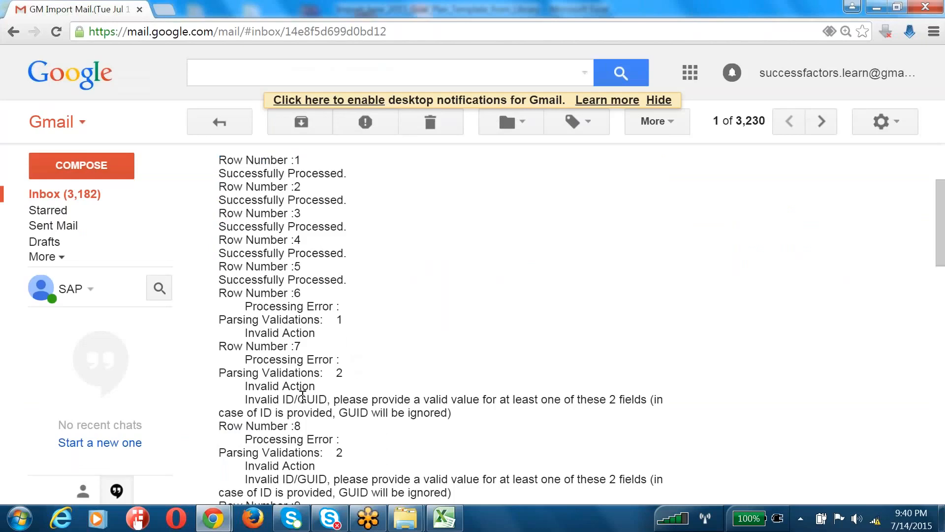
{"action": "left_click_drag", "start_coordinate": [246, 385], "coordinate": [326, 383]}
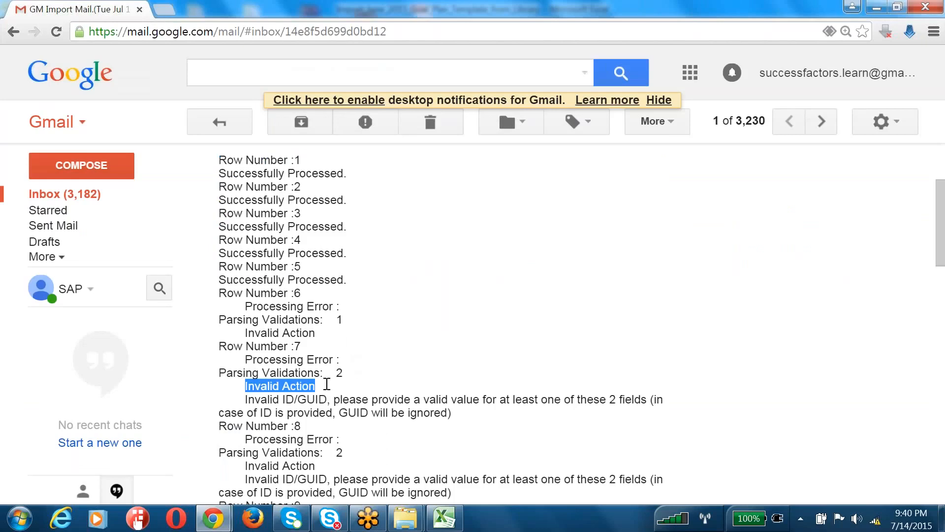
{"action": "left_click_drag", "start_coordinate": [242, 399], "coordinate": [650, 409]}
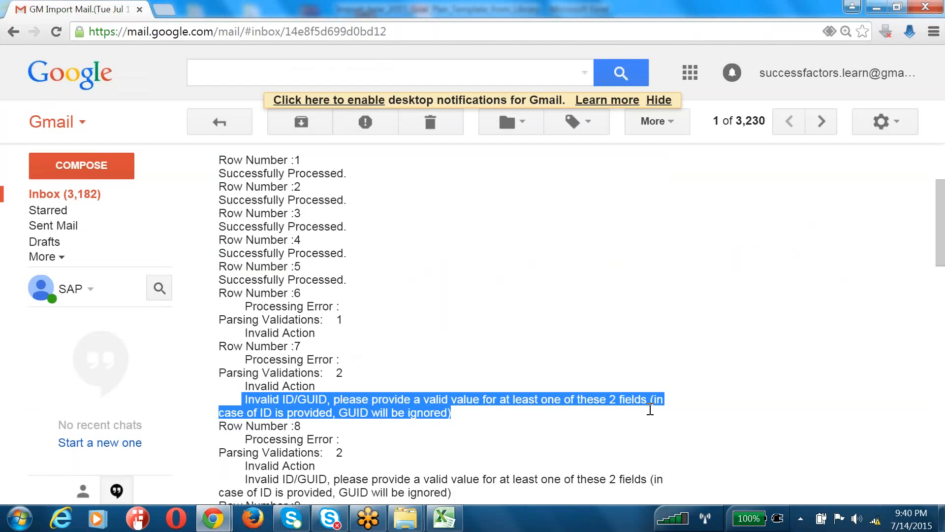
{"action": "left_click", "coordinate": [414, 354]}
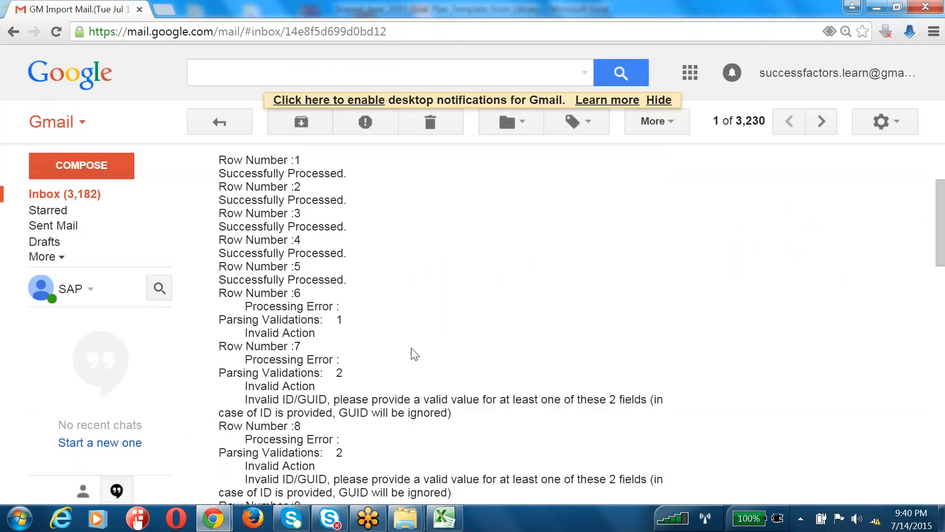
{"action": "key", "text": "alt+Tab"}
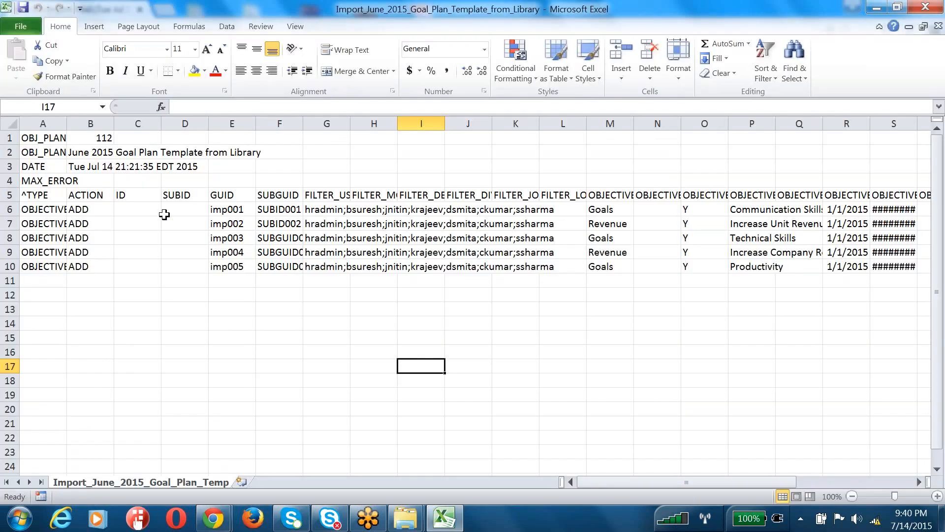
Widen columns A and F so the goal data is fully readable
{"action": "left_click", "coordinate": [96, 212]}
{"action": "double_click", "coordinate": [66, 123]}
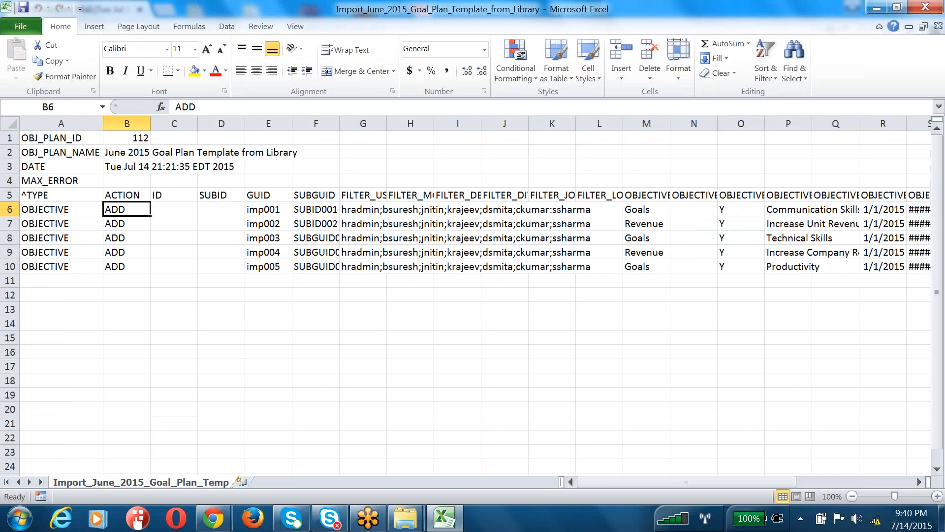
{"action": "left_click", "coordinate": [319, 293]}
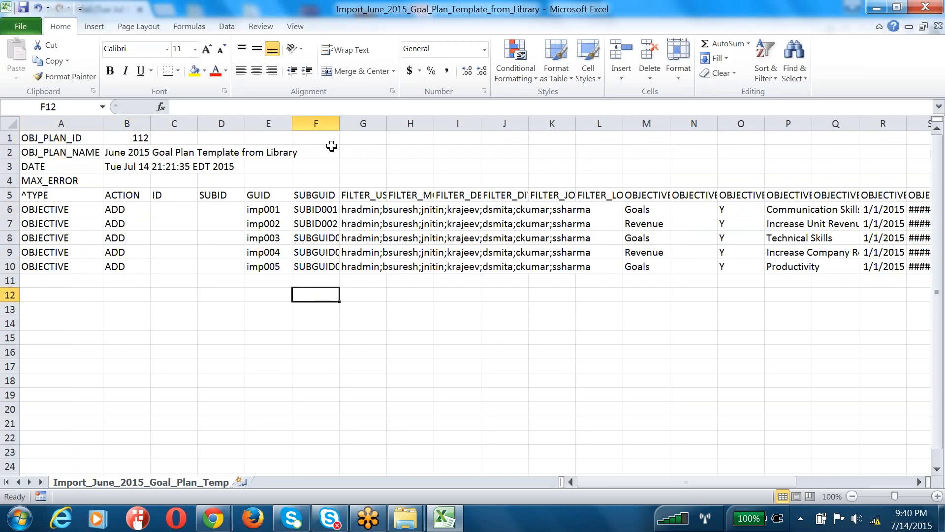
{"action": "left_click_drag", "start_coordinate": [339, 127], "coordinate": [398, 127]}
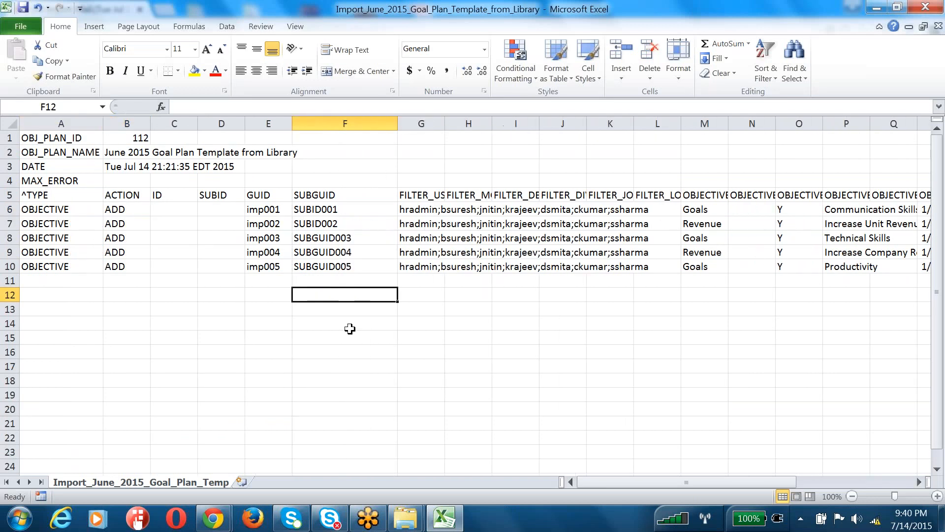
{"action": "left_click", "coordinate": [348, 327]}
Clear the SUBGUID values in F6:F10, then switch back to the import email
{"action": "left_click", "coordinate": [353, 209]}
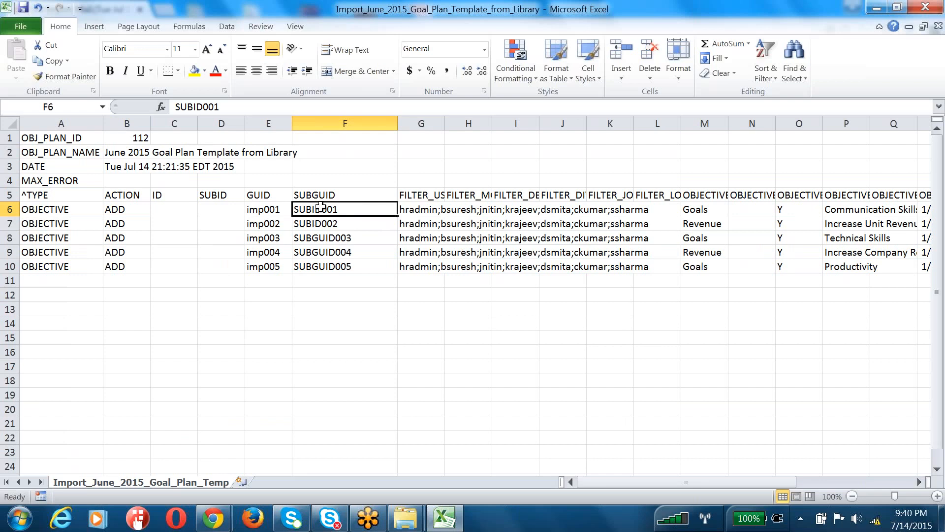
{"action": "left_click_drag", "start_coordinate": [321, 208], "coordinate": [331, 261]}
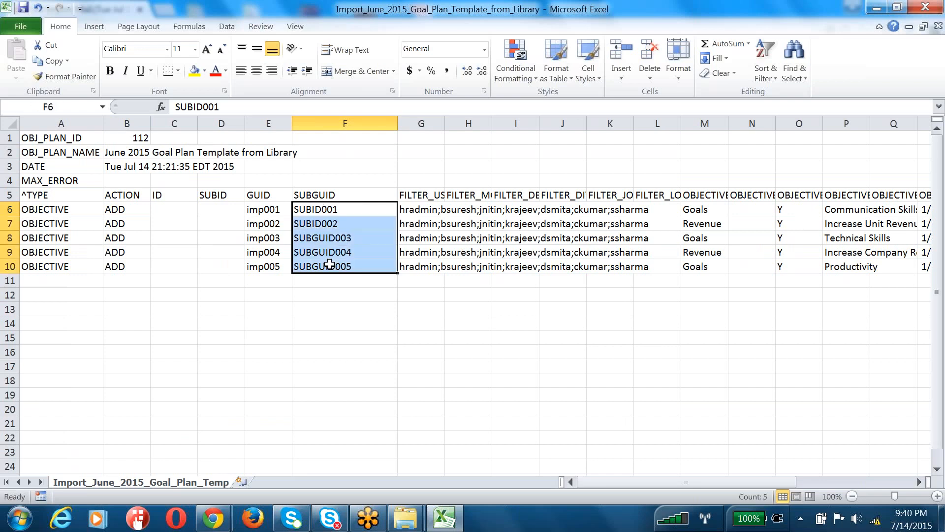
{"action": "key", "text": "Delete"}
{"action": "left_click", "coordinate": [357, 319]}
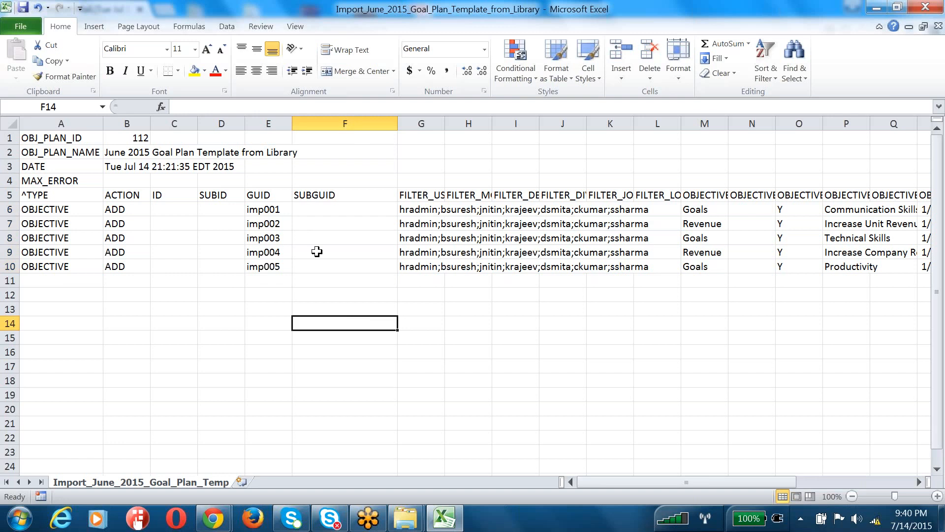
{"action": "left_click", "coordinate": [277, 207]}
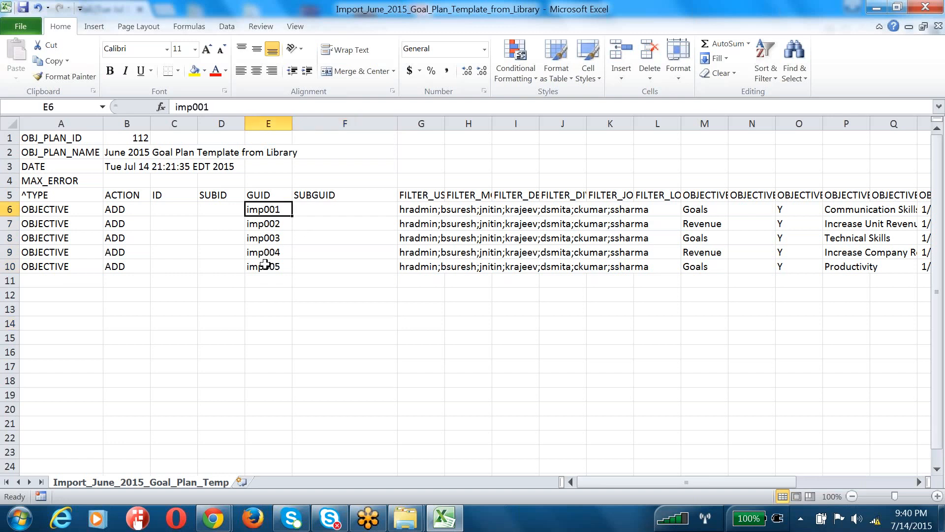
{"action": "key", "text": "alt+Tab"}
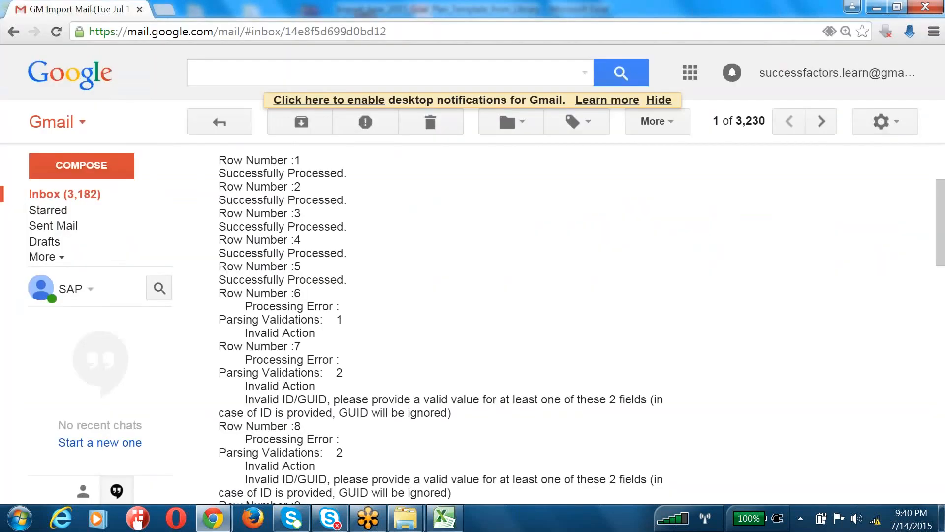
Compare the row 7 Invalid Action and ID/GUID errors against the CSV's ACTION values
{"action": "left_click_drag", "start_coordinate": [226, 372], "coordinate": [375, 375]}
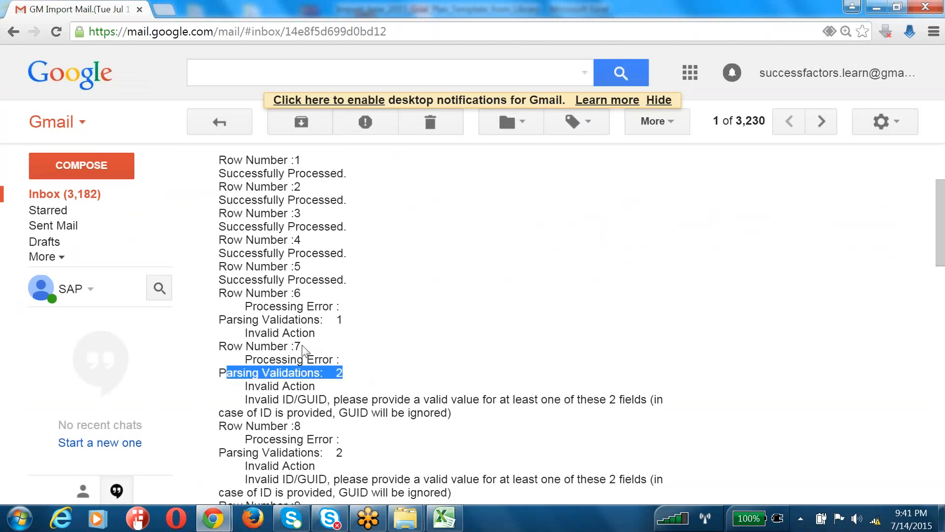
{"action": "key", "text": "alt+Tab"}
{"action": "left_click", "coordinate": [134, 209]}
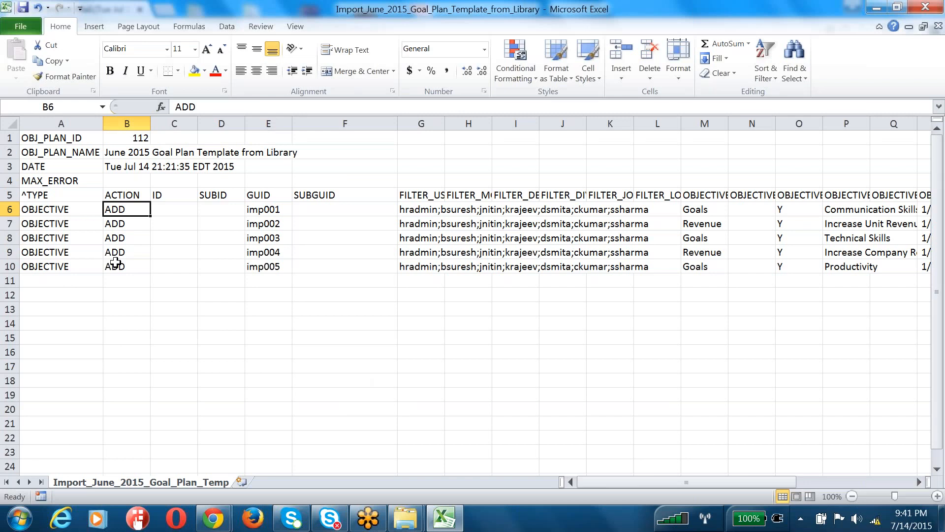
{"action": "key", "text": "alt+Tab"}
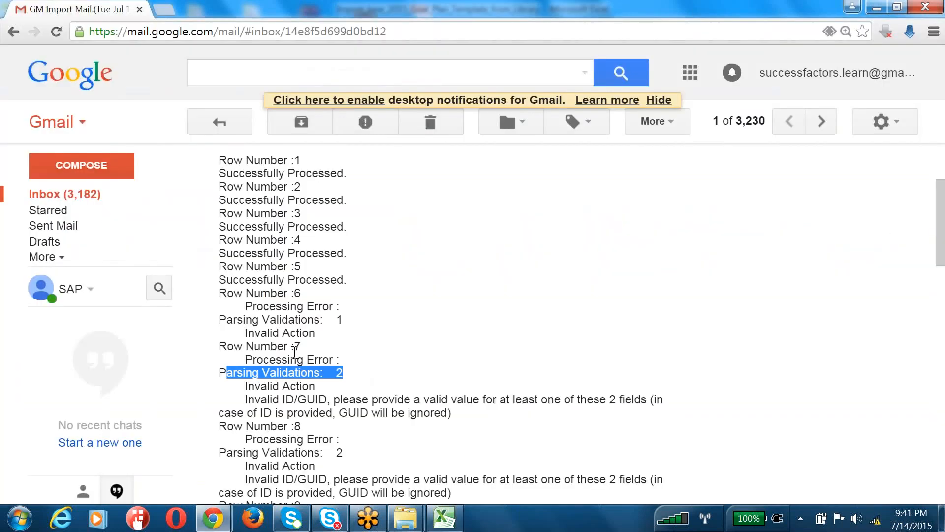
{"action": "left_click_drag", "start_coordinate": [234, 346], "coordinate": [218, 320]}
{"action": "key", "text": "alt+Tab"}
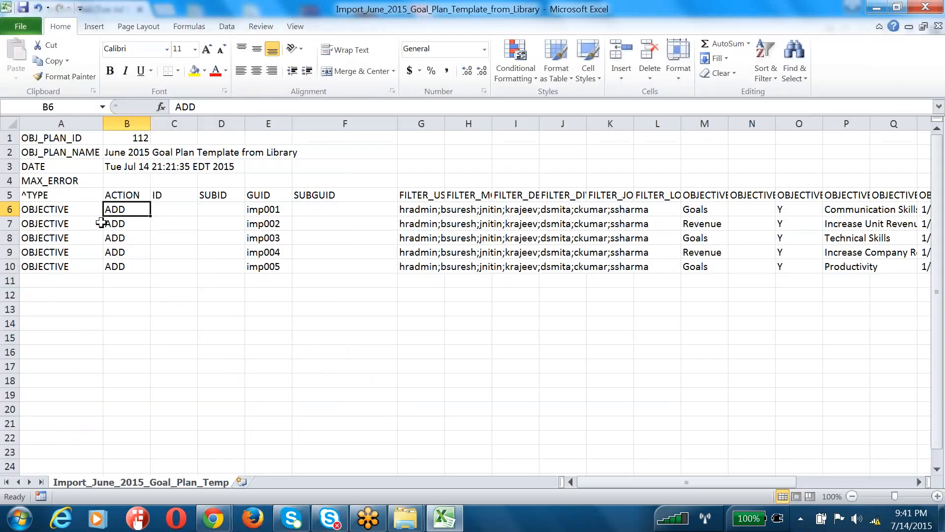
Re-enter ADD in B6 and fill it down the ACTION column to B10
{"action": "left_click", "coordinate": [147, 293]}
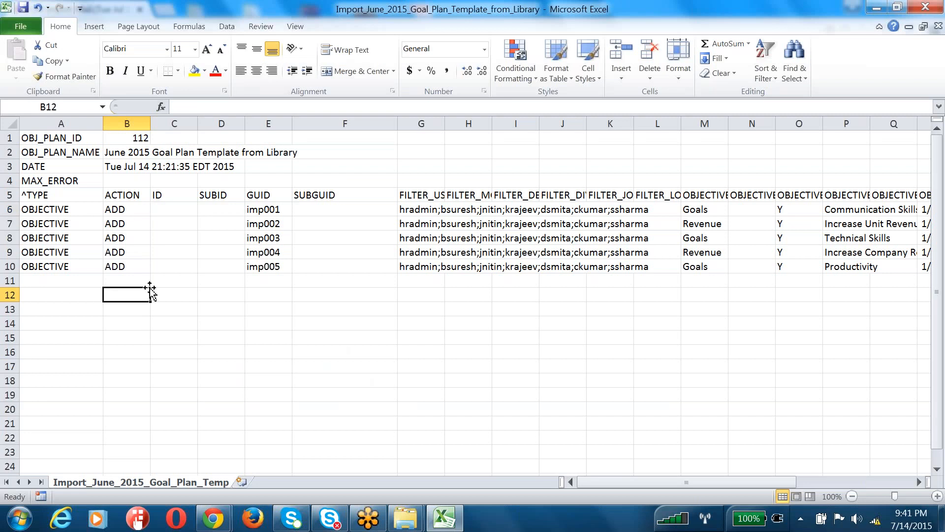
{"action": "left_click_drag", "start_coordinate": [125, 213], "coordinate": [113, 266]}
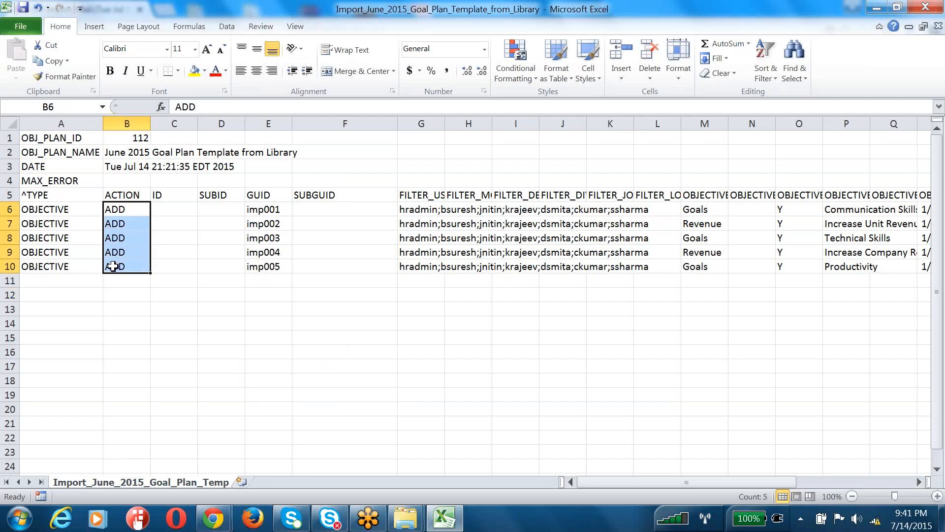
{"action": "double_click", "coordinate": [120, 210]}
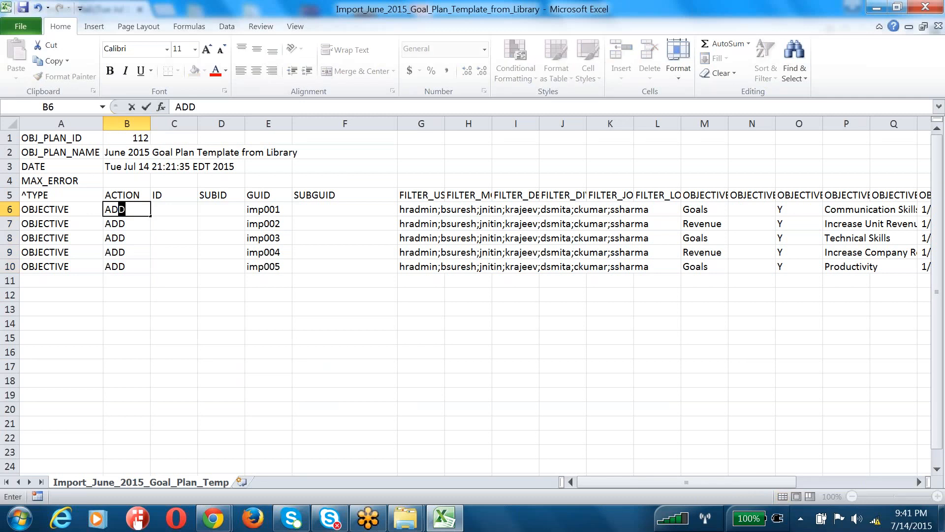
{"action": "left_click", "coordinate": [121, 282]}
{"action": "left_click", "coordinate": [136, 210]}
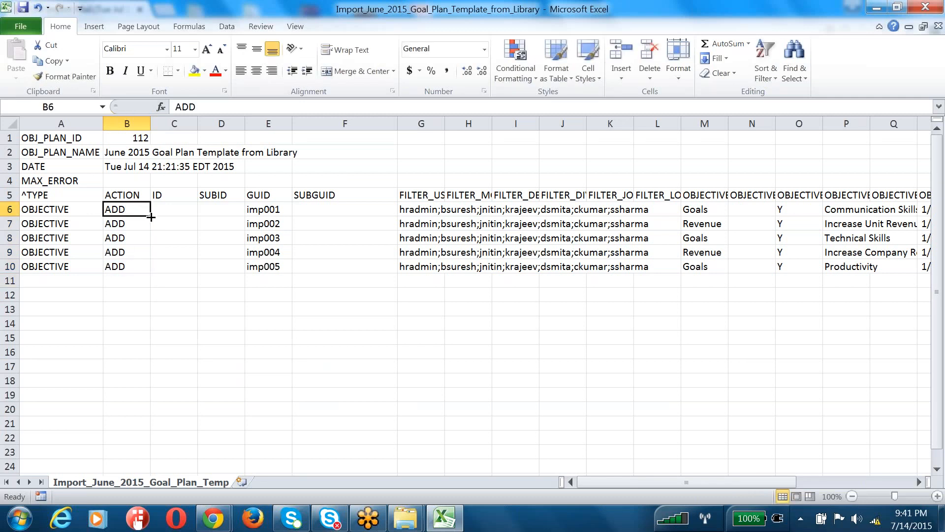
{"action": "left_click_drag", "start_coordinate": [150, 215], "coordinate": [135, 267]}
{"action": "left_click", "coordinate": [132, 341]}
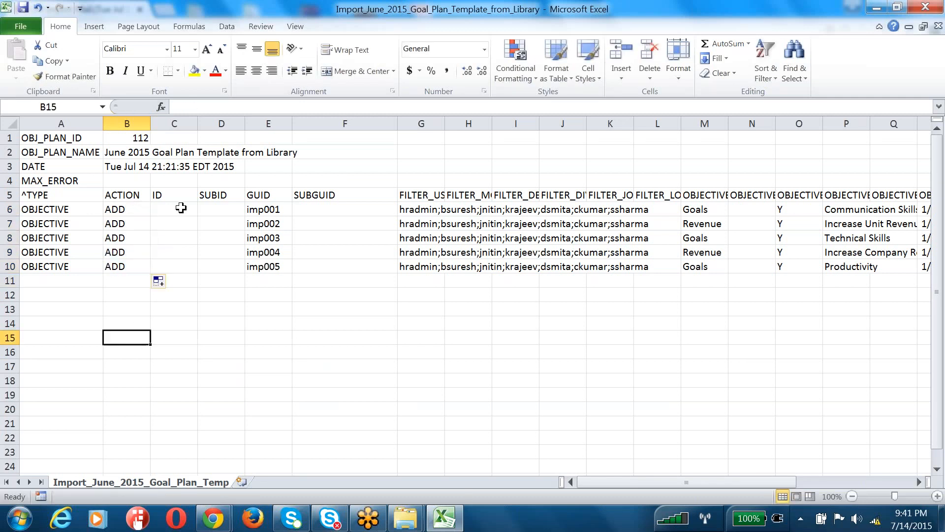
Check that ID and SUBID are empty and the GUID reads imp001
{"action": "left_click", "coordinate": [181, 208]}
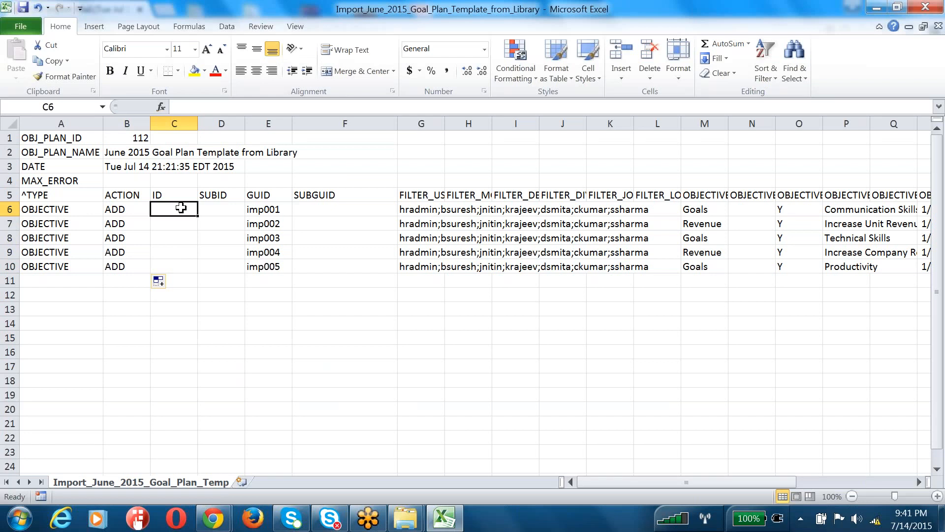
{"action": "left_click", "coordinate": [224, 206]}
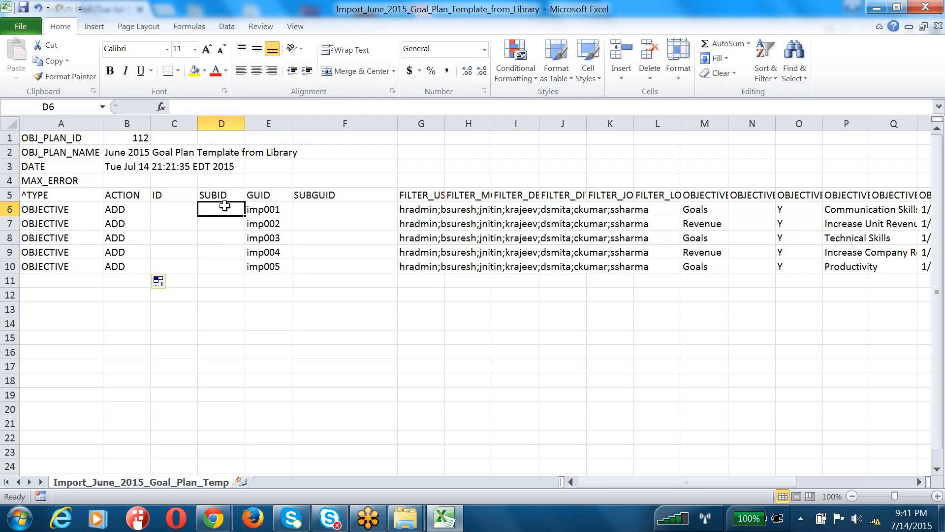
{"action": "left_click", "coordinate": [263, 209]}
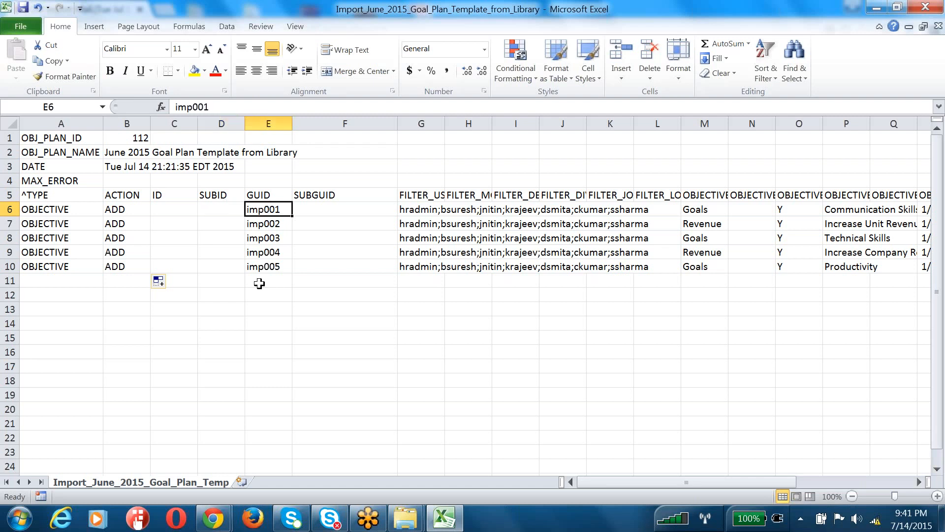
{"action": "mouse_move", "coordinate": [405, 517]}
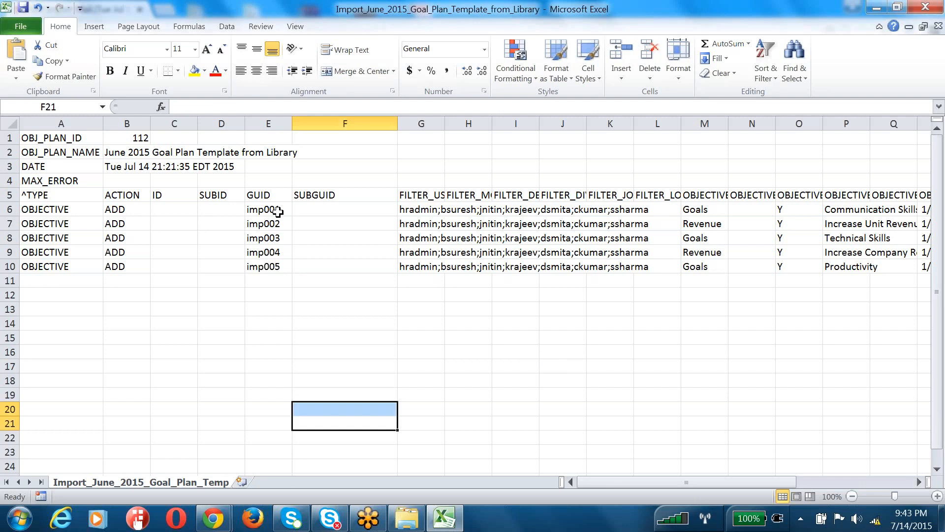
Enter subguid001 in F6, fill it down to F10, and save in CSV format
{"action": "left_click_drag", "start_coordinate": [271, 209], "coordinate": [271, 266]}
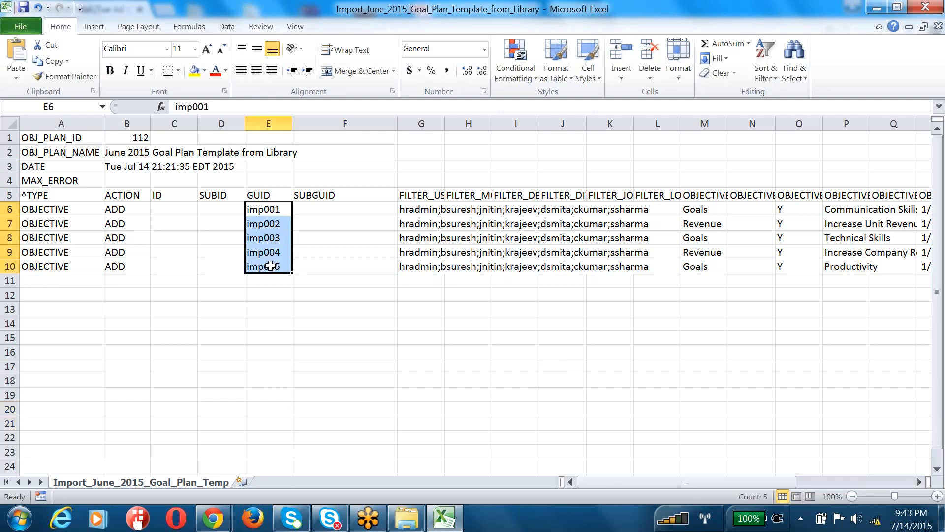
{"action": "left_click", "coordinate": [301, 209]}
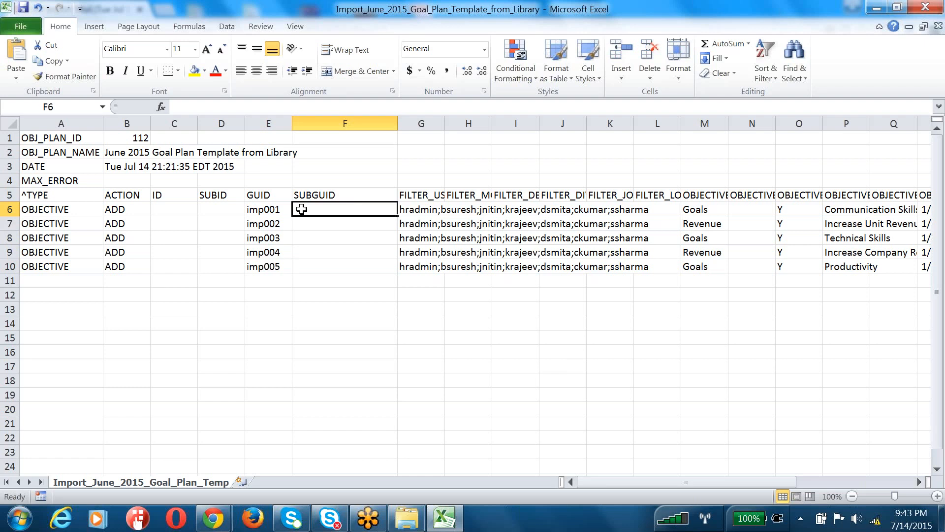
{"action": "type", "text": "subguid001"}
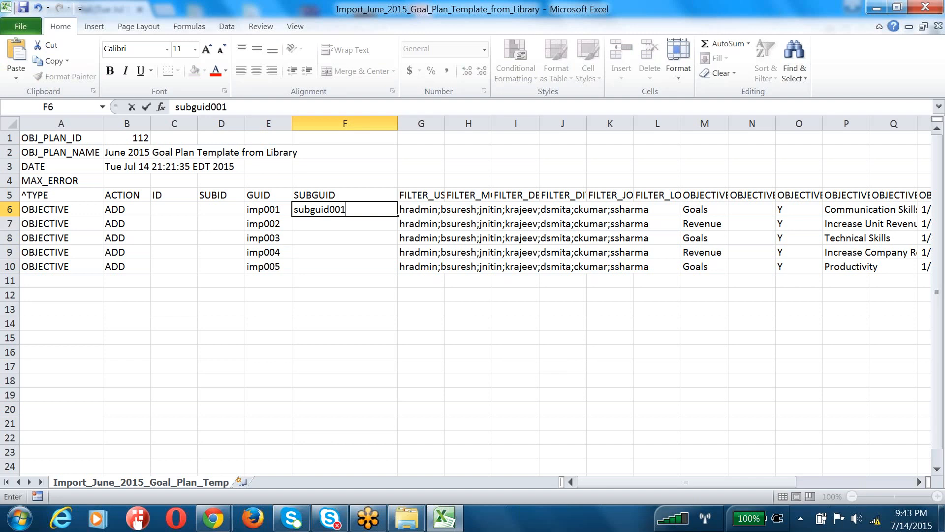
{"action": "left_click", "coordinate": [342, 252]}
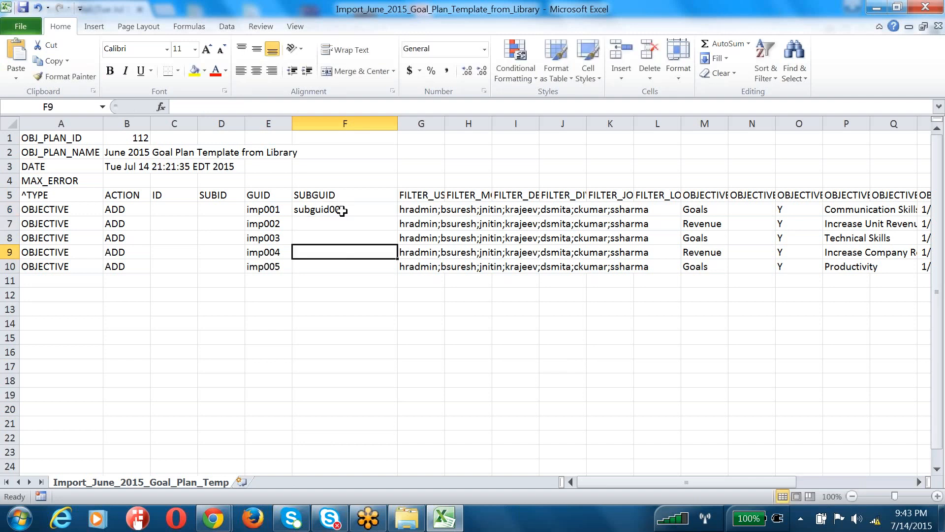
{"action": "left_click", "coordinate": [343, 210]}
{"action": "left_click_drag", "start_coordinate": [398, 215], "coordinate": [389, 270]}
{"action": "left_click", "coordinate": [353, 335]}
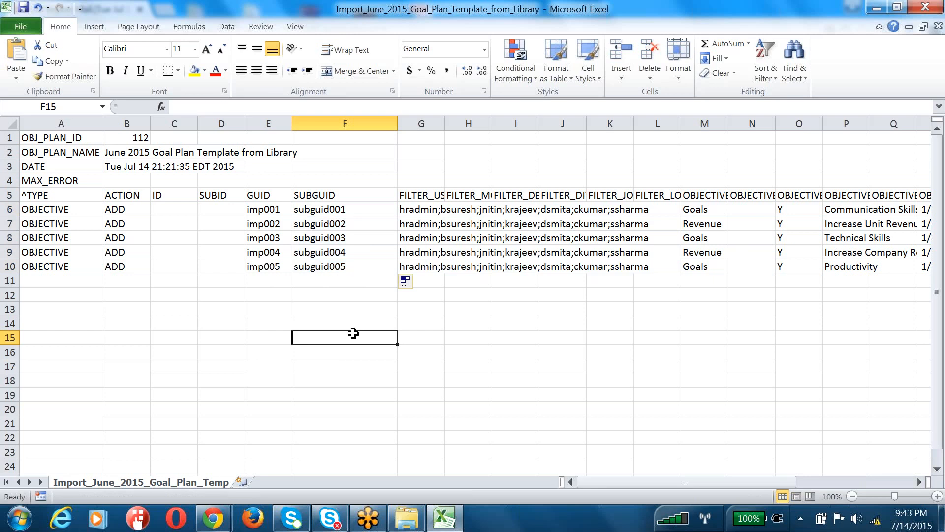
{"action": "key", "text": "ctrl+s"}
{"action": "key", "text": "Return"}
Correct the F7 and F8 SUBGUIDs to subguid001
{"action": "left_click", "coordinate": [348, 225]}
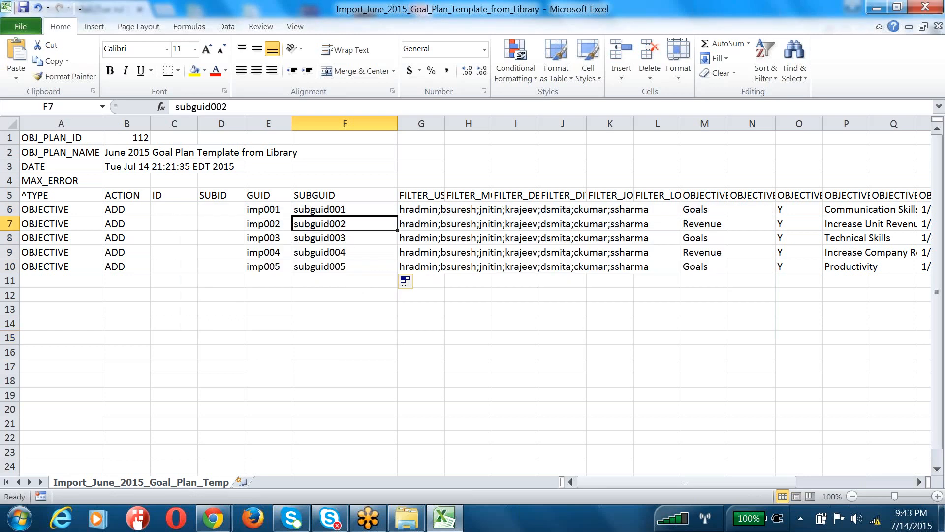
{"action": "double_click", "coordinate": [363, 220]}
{"action": "key", "text": "BackSpace"}
{"action": "type", "text": "1"}
{"action": "key", "text": "Return"}
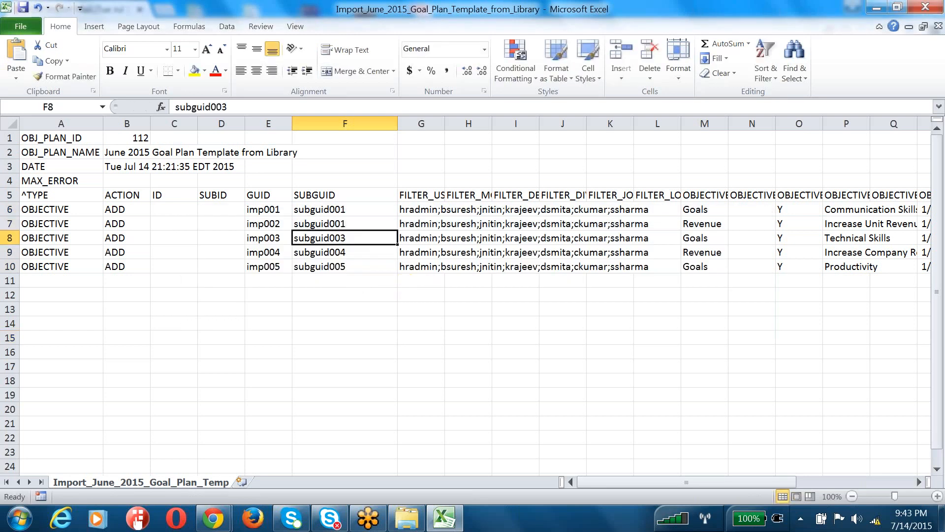
{"action": "key", "text": "F2"}
{"action": "key", "text": "BackSpace"}
{"action": "type", "text": "1"}
Correct F9 and F10 to subguid001 and save the sheet
{"action": "double_click", "coordinate": [377, 256]}
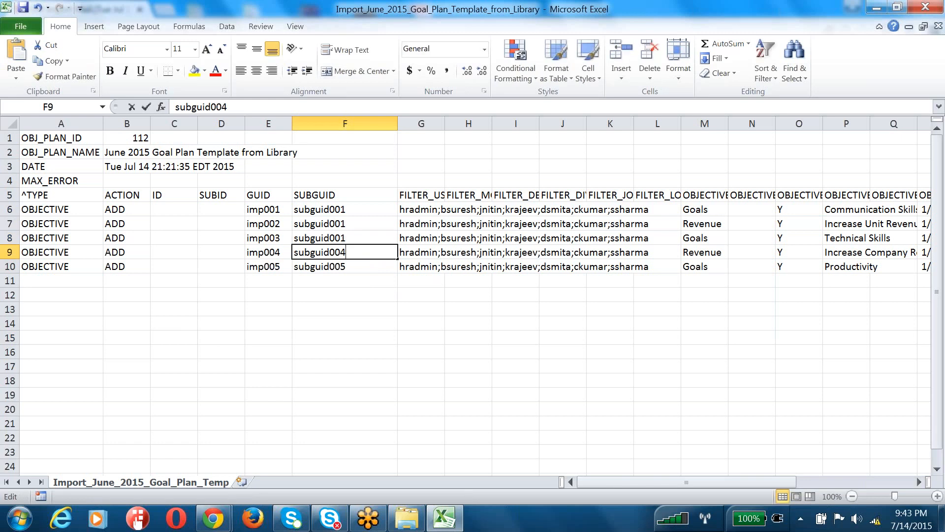
{"action": "key", "text": "BackSpace"}
{"action": "type", "text": "1"}
{"action": "double_click", "coordinate": [373, 268]}
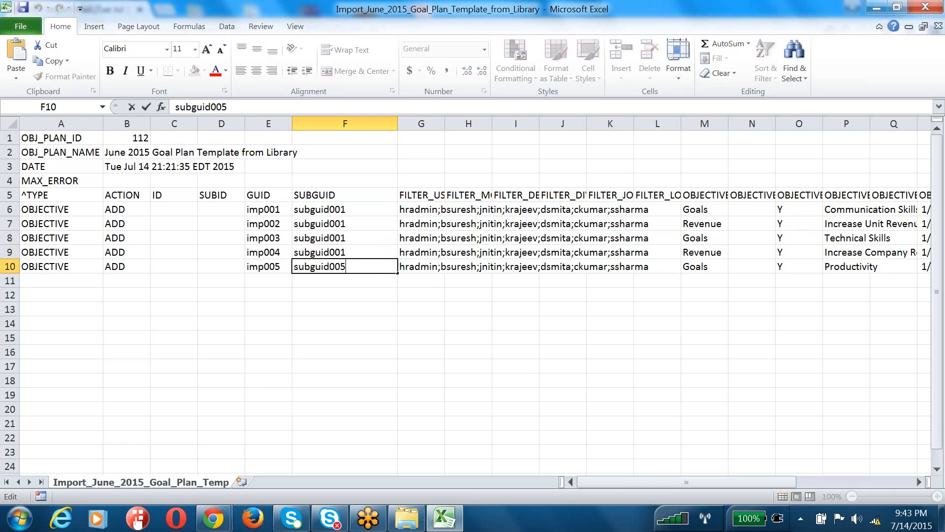
{"action": "key", "text": "BackSpace"}
{"action": "type", "text": "1"}
{"action": "left_click", "coordinate": [344, 352]}
{"action": "key", "text": "ctrl+s"}
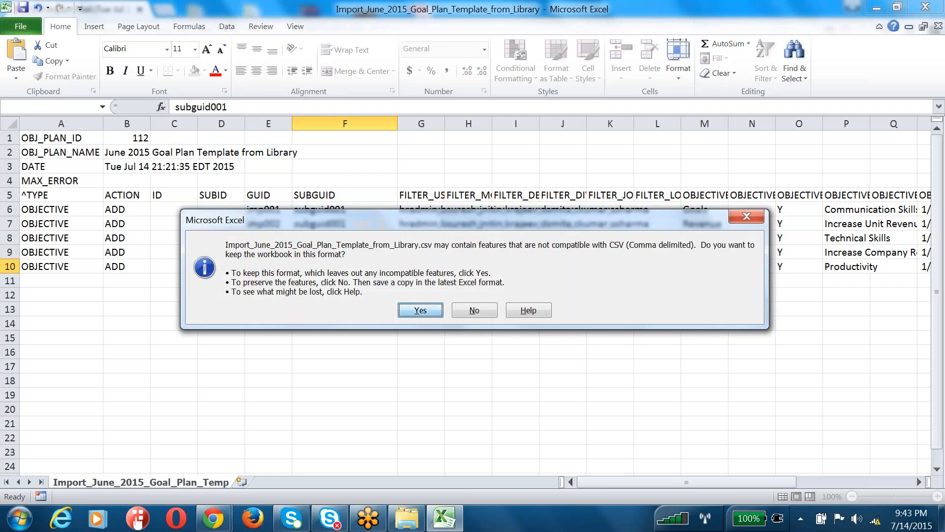
Keep the CSV format, close the workbook, and save it over the existing CSV file
{"action": "left_click", "coordinate": [422, 308]}
{"action": "left_click_drag", "start_coordinate": [267, 209], "coordinate": [346, 269]}
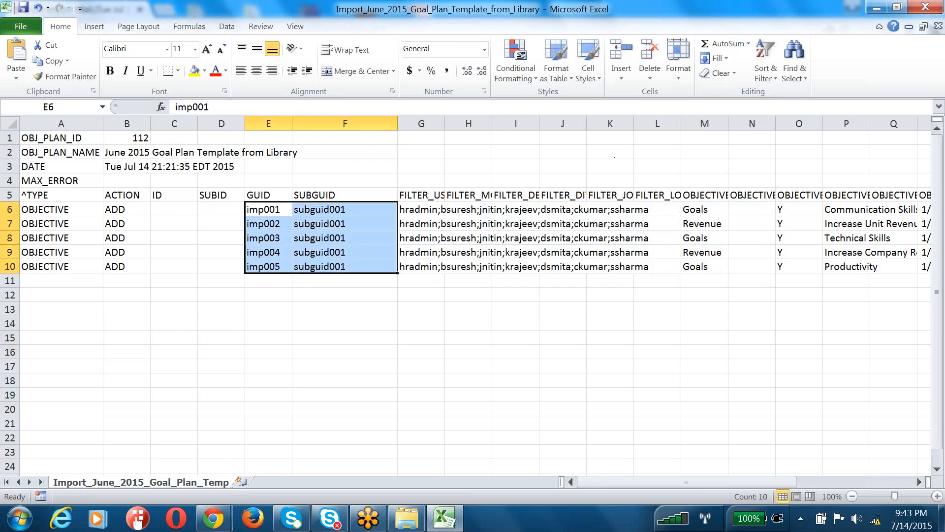
{"action": "left_click", "coordinate": [925, 6]}
{"action": "left_click", "coordinate": [422, 276]}
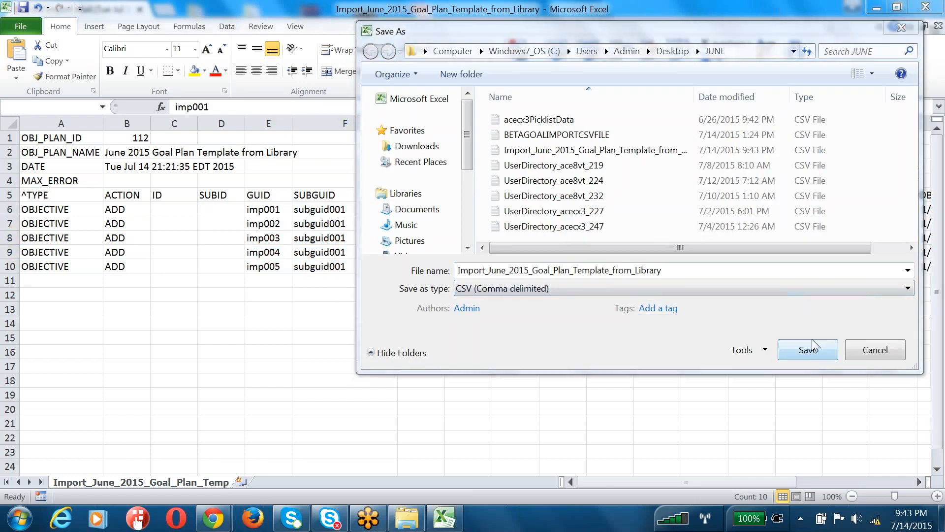
{"action": "left_click", "coordinate": [807, 349]}
{"action": "left_click", "coordinate": [550, 264]}
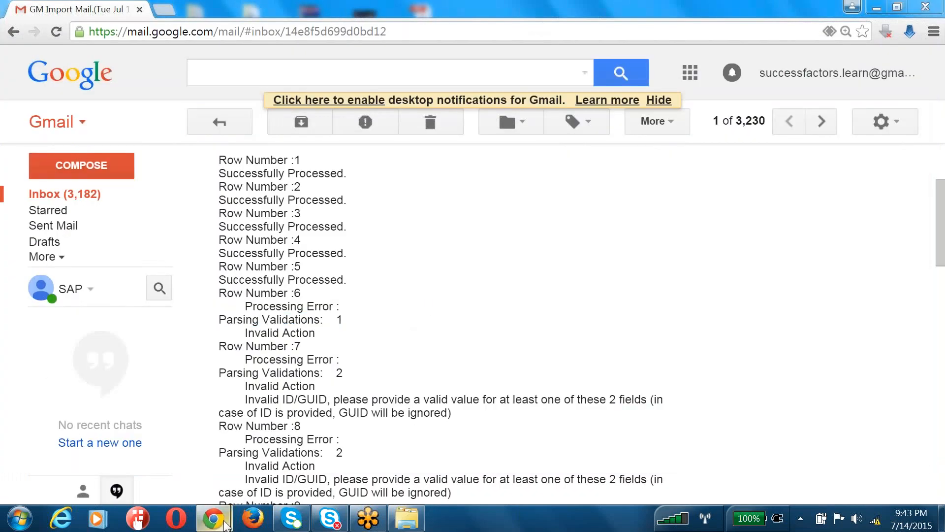
Import the June goal CSV into the June 2015 Goal Plan Template from Library
{"action": "mouse_move", "coordinate": [225, 523]}
{"action": "left_click", "coordinate": [158, 459]}
{"action": "left_click", "coordinate": [261, 277]}
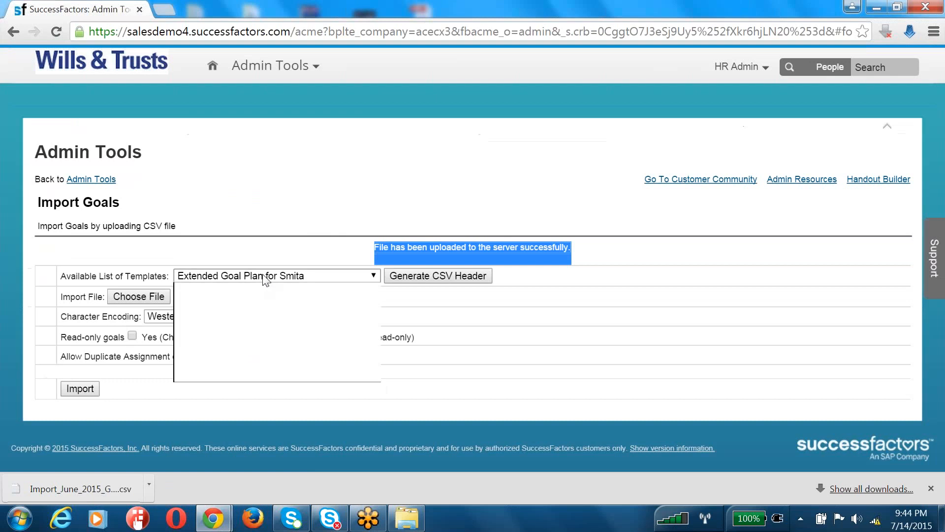
{"action": "left_click", "coordinate": [251, 336]}
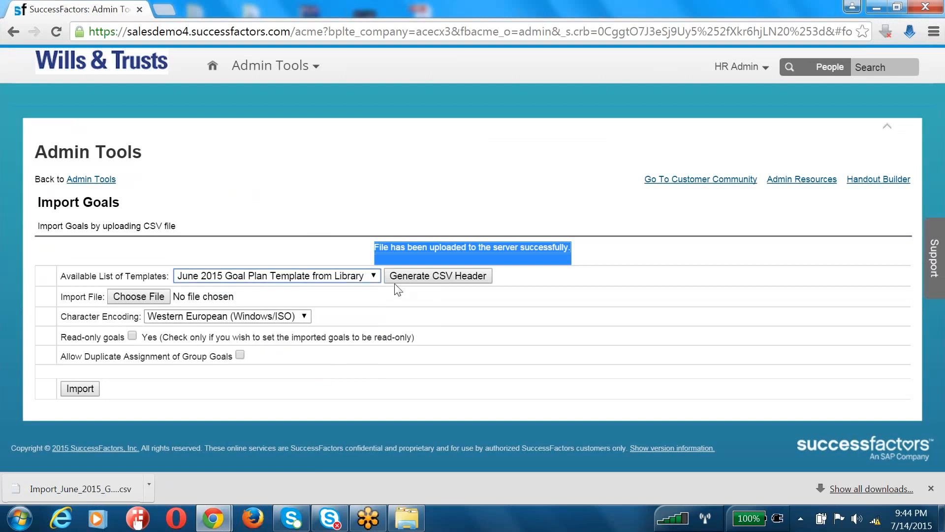
{"action": "left_click", "coordinate": [415, 279]}
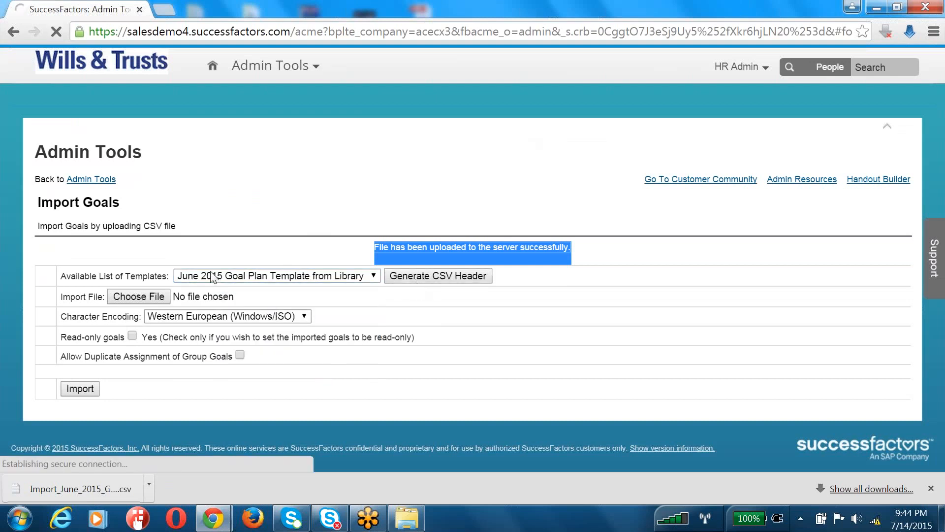
{"action": "left_click", "coordinate": [139, 296]}
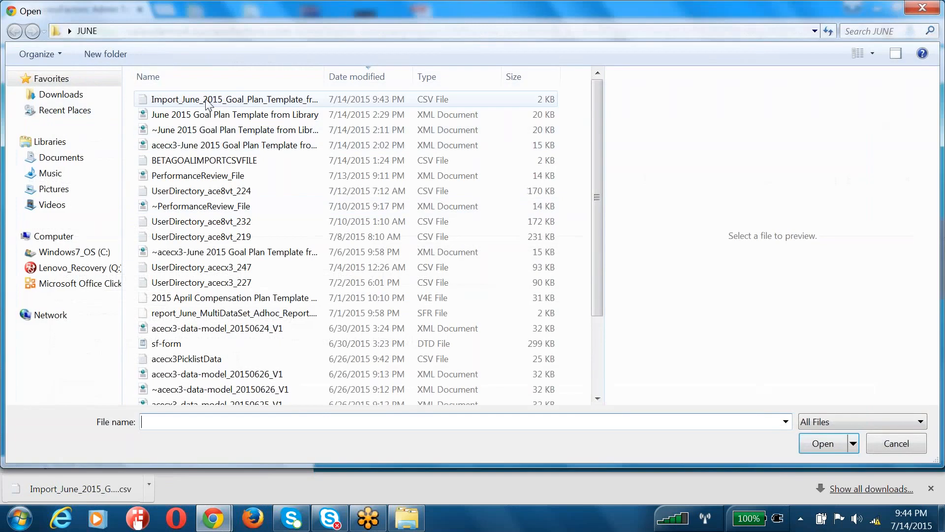
{"action": "double_click", "coordinate": [232, 97]}
{"action": "left_click", "coordinate": [79, 387]}
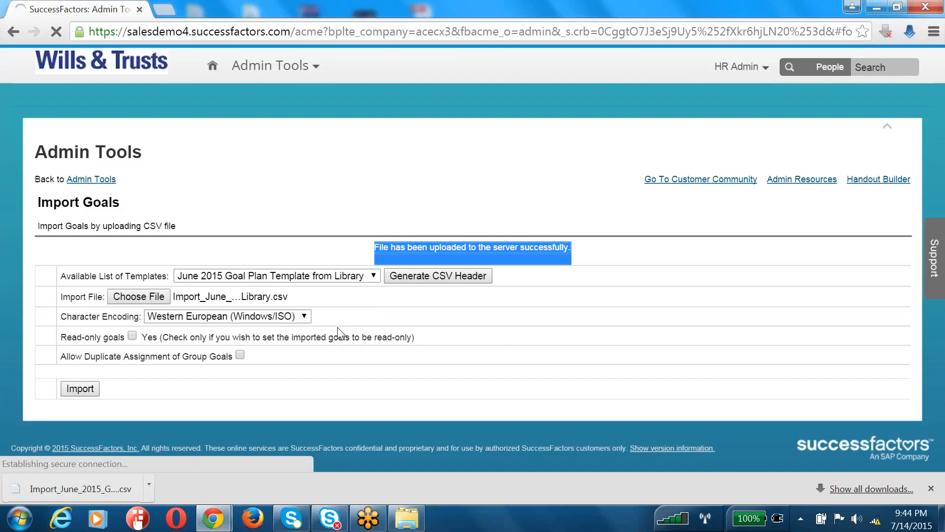
{"action": "left_click", "coordinate": [379, 173]}
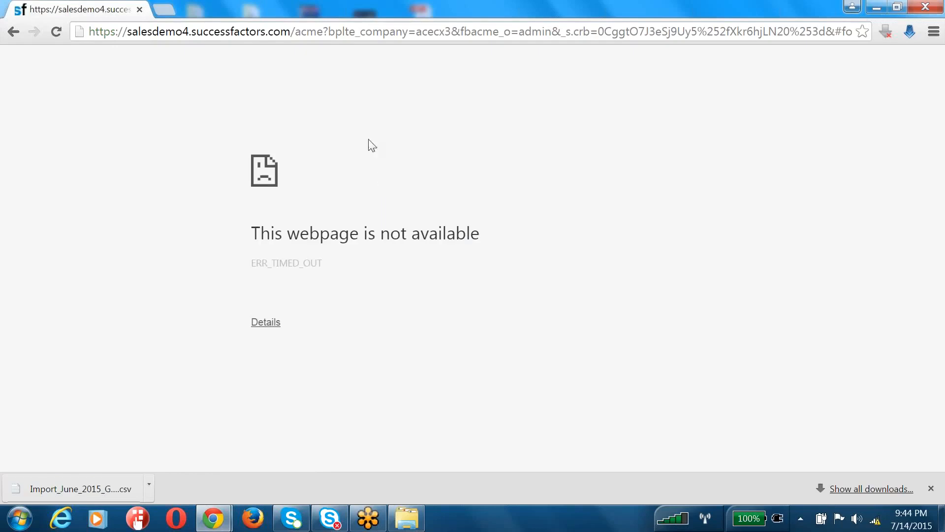
Edit the browser address to load the SuccessFactors /login page
{"action": "left_click_drag", "start_coordinate": [295, 31], "coordinate": [854, 32]}
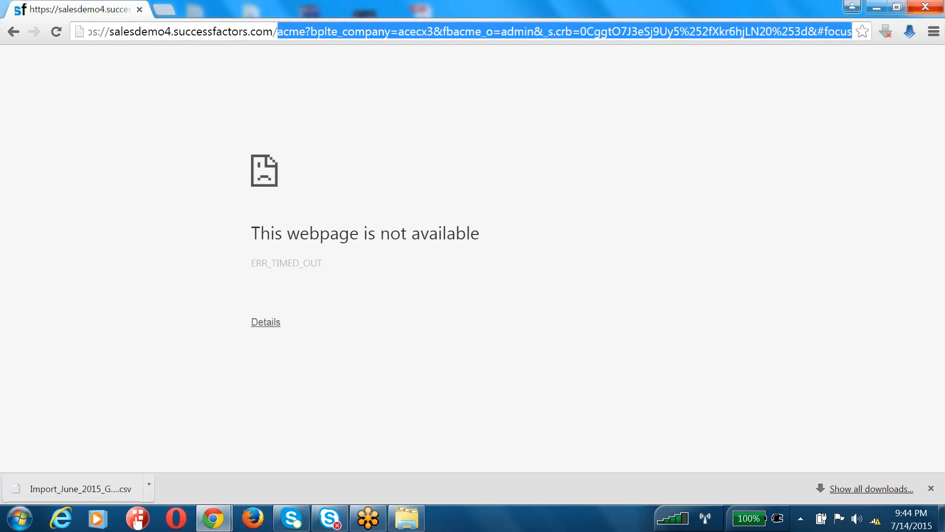
{"action": "type", "text": "logi"}
{"action": "key", "text": "Return"}
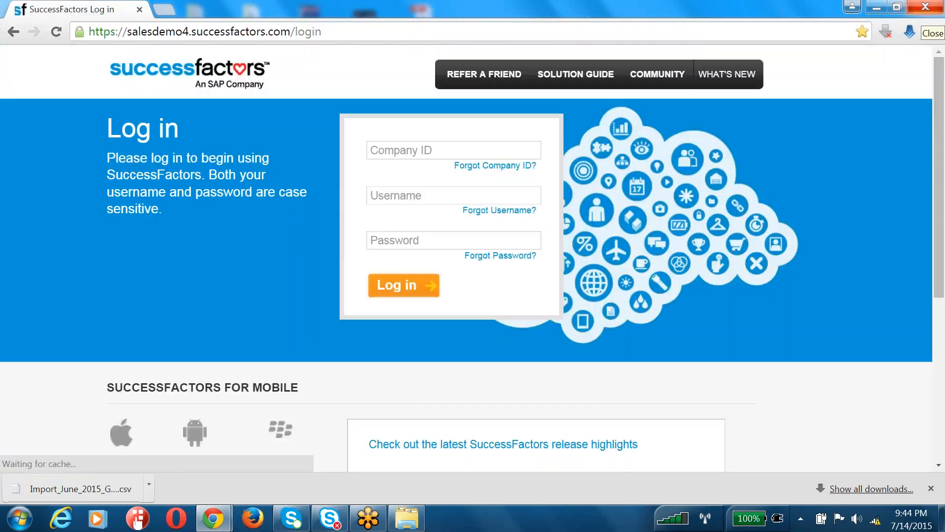
Enter the company ID, admin username and password, and sign in
{"action": "left_click", "coordinate": [431, 152]}
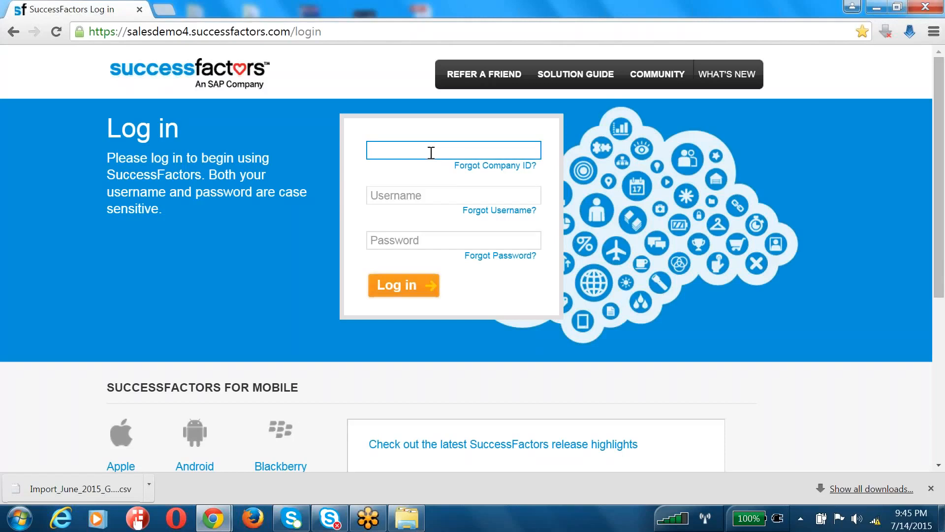
{"action": "type", "text": "acecx3"}
{"action": "key", "text": "Tab"}
{"action": "type", "text": "h"}
{"action": "key", "text": "BackSpace"}
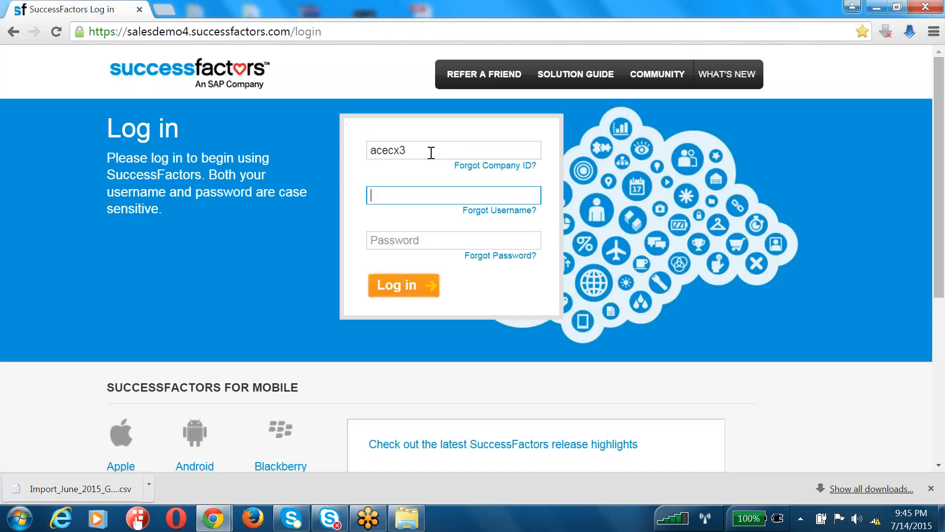
{"action": "type", "text": "hradmin"}
{"action": "key", "text": "Tab"}
{"action": "type", "text": "••••••"}
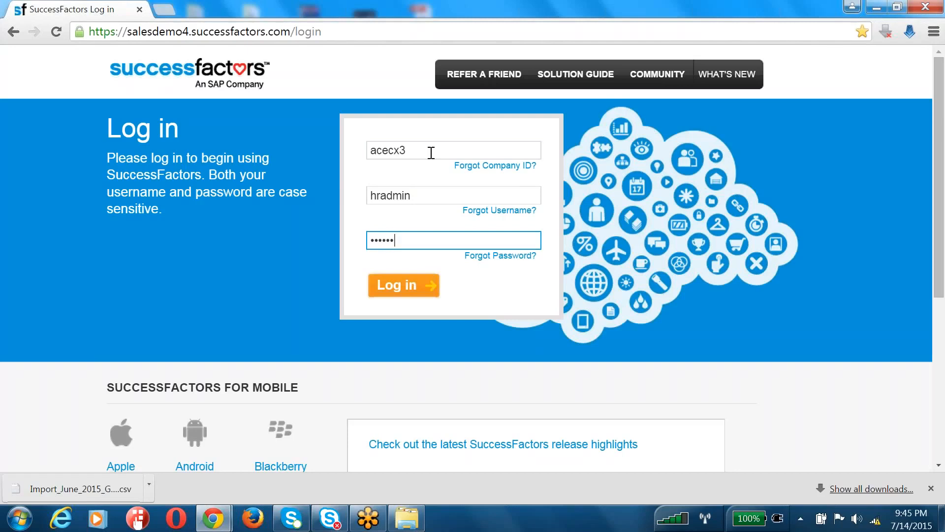
{"action": "key", "text": "Return"}
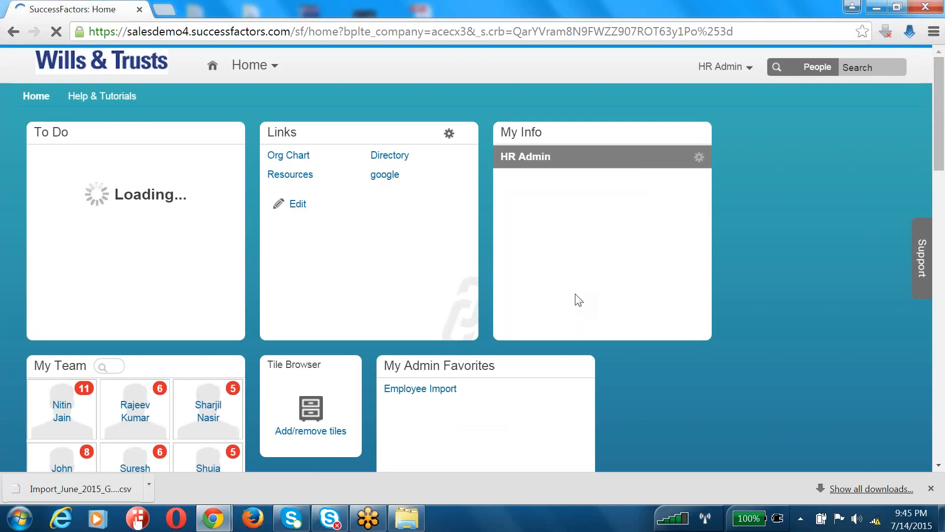
Go to Admin Tools and open the goal import page
{"action": "left_click", "coordinate": [721, 67]}
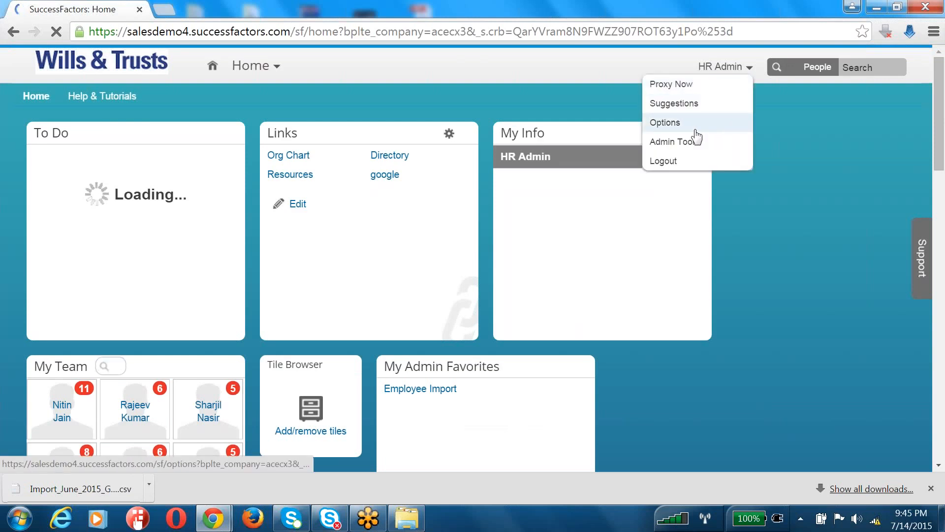
{"action": "left_click", "coordinate": [688, 145]}
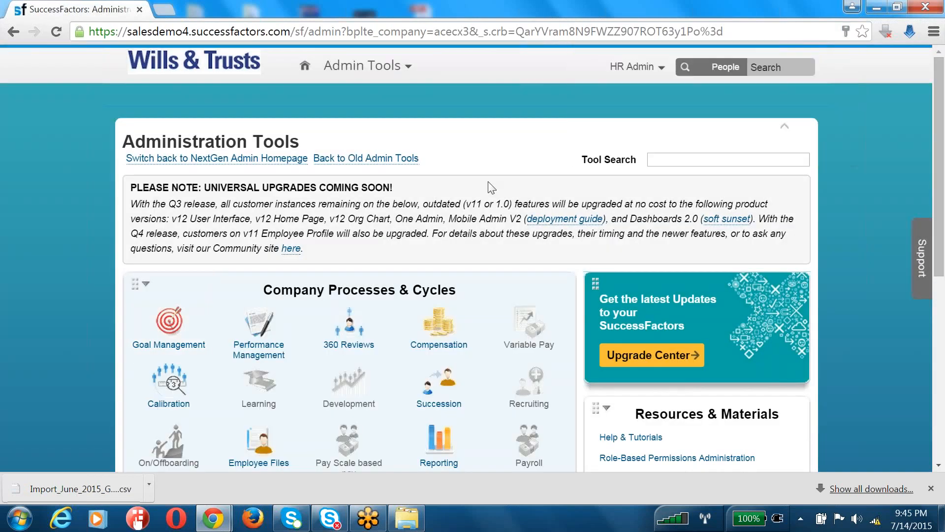
{"action": "mouse_move", "coordinate": [170, 328]}
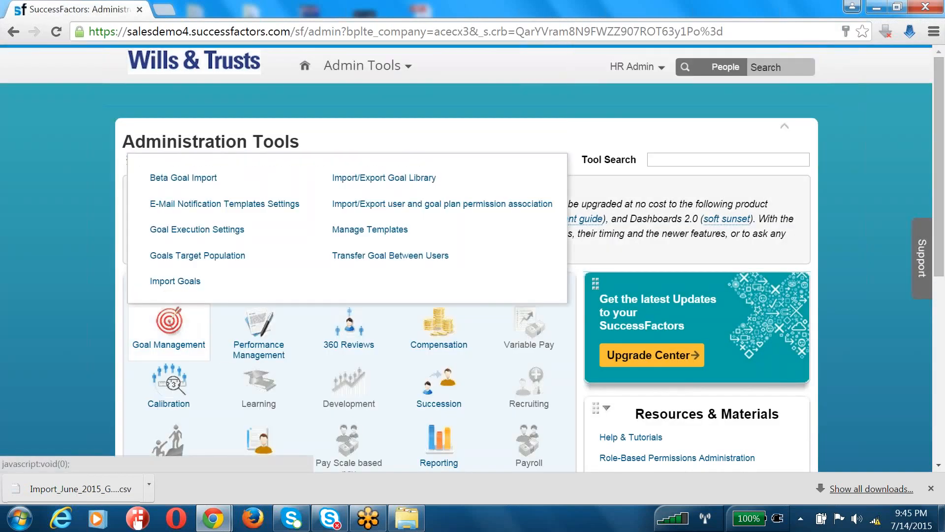
{"action": "left_click", "coordinate": [207, 181]}
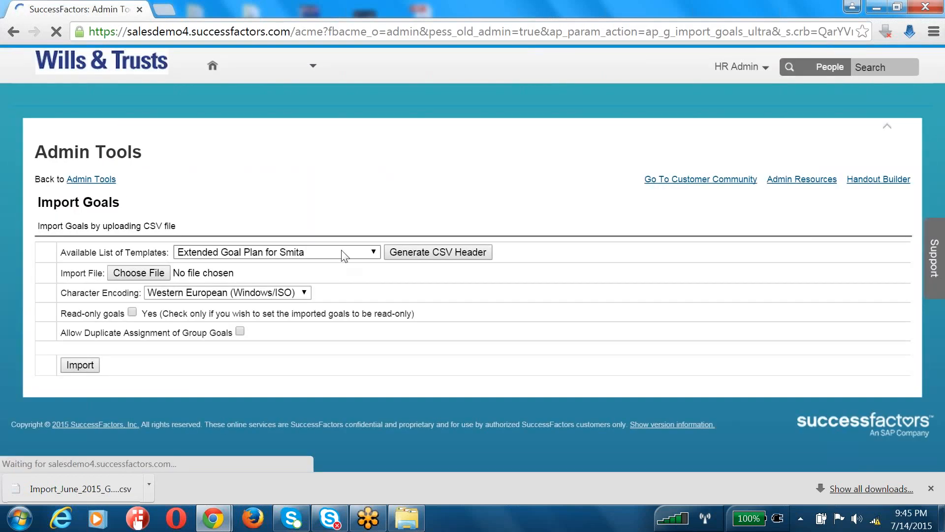
Import the June goal CSV into the June 2015 Goal Plan Template from Library, then return to Admin Tools
{"action": "left_click", "coordinate": [344, 253]}
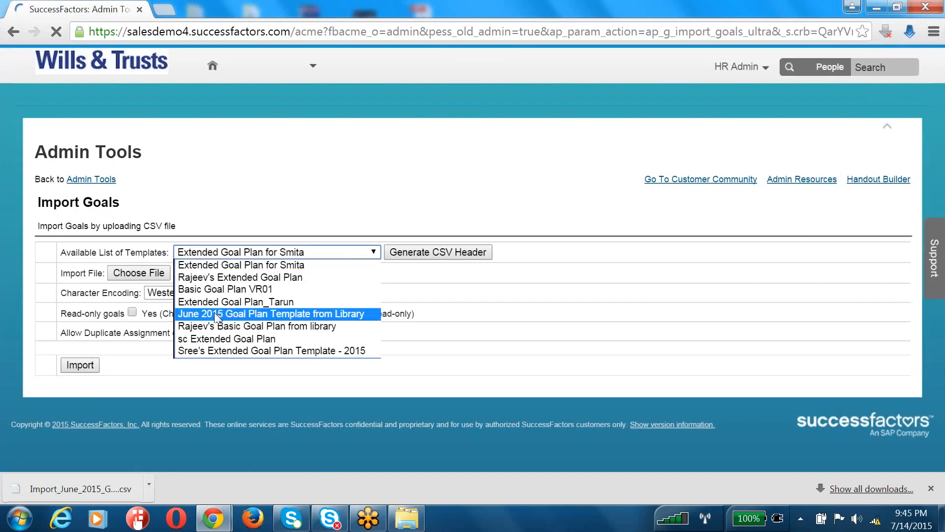
{"action": "left_click", "coordinate": [236, 314]}
{"action": "left_click", "coordinate": [130, 276]}
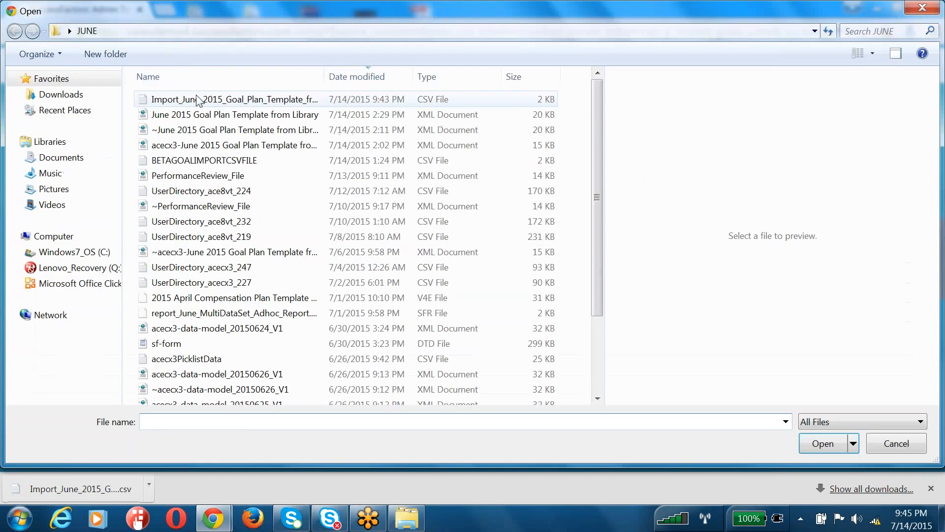
{"action": "double_click", "coordinate": [197, 99]}
{"action": "left_click", "coordinate": [90, 368]}
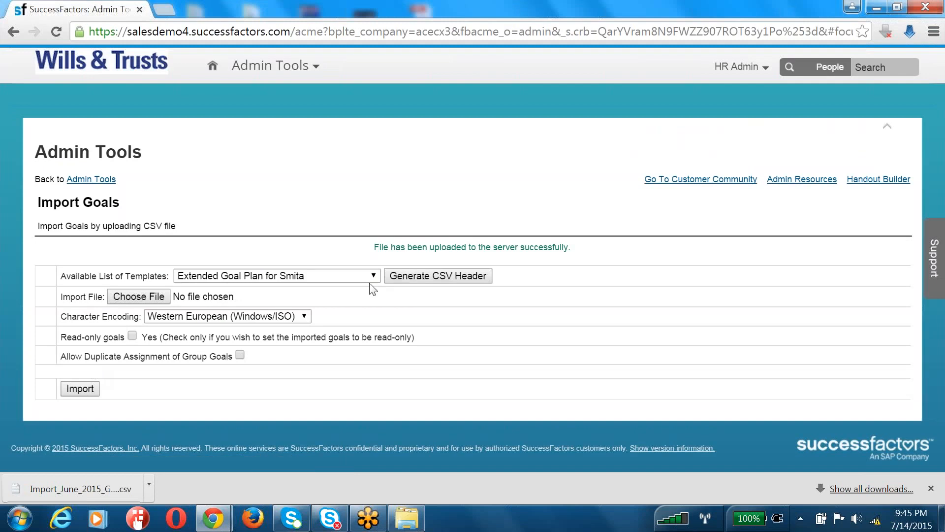
{"action": "triple_click", "coordinate": [446, 252]}
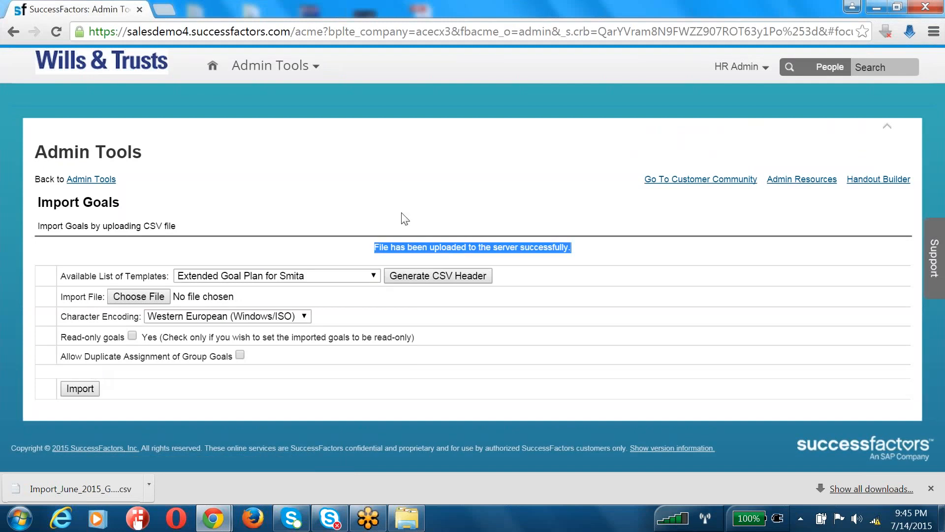
{"action": "left_click", "coordinate": [103, 182]}
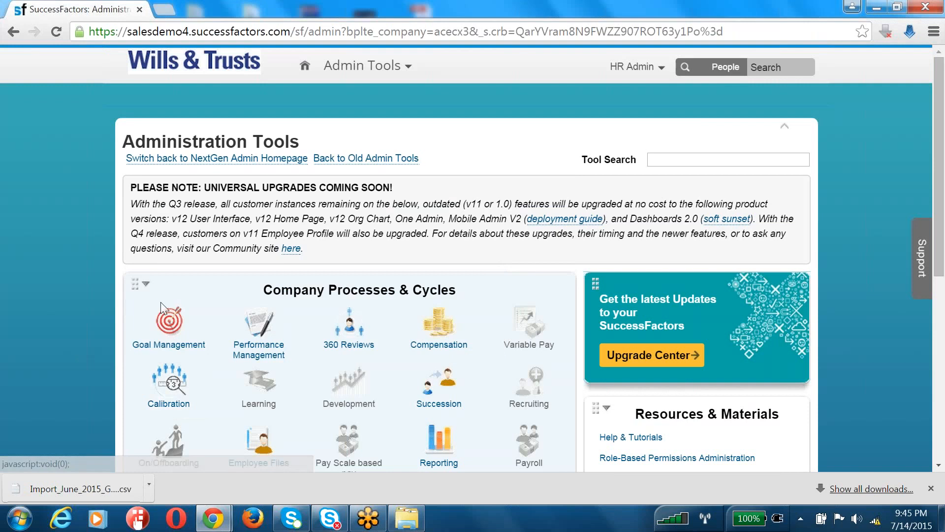
Open the demo company's Edit Company Settings page in Provisioning
{"action": "mouse_move", "coordinate": [179, 342]}
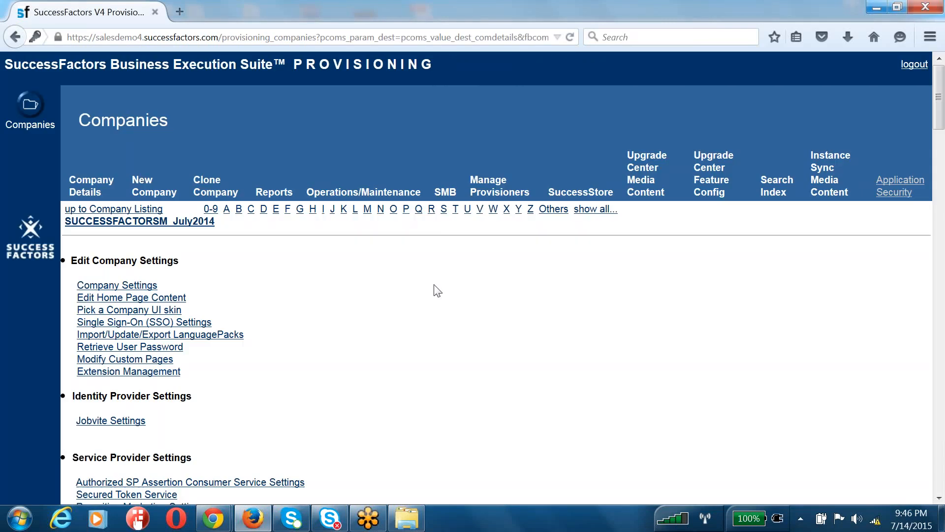
Find and open Monitor Jobs with a page search for 'Monitor Jobs'
{"action": "key", "text": "ctrl+f"}
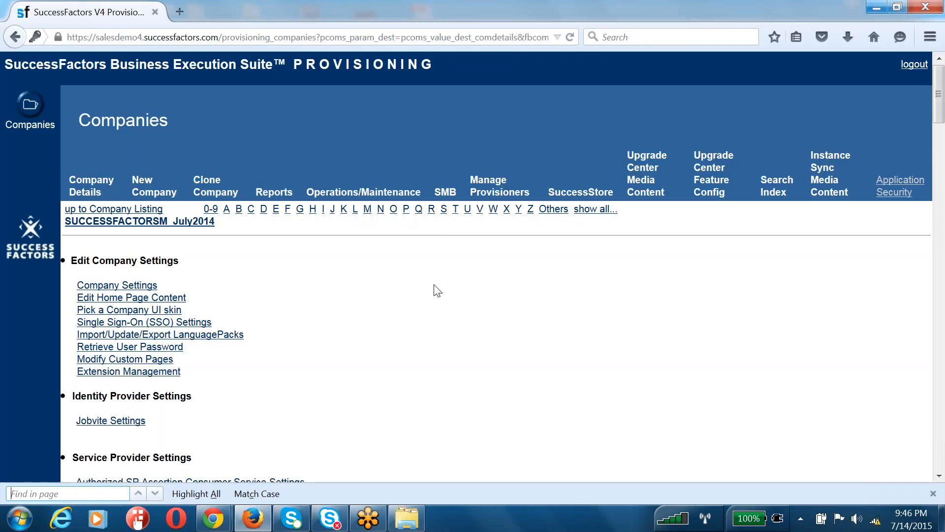
{"action": "type", "text": "Monitor Jobs"}
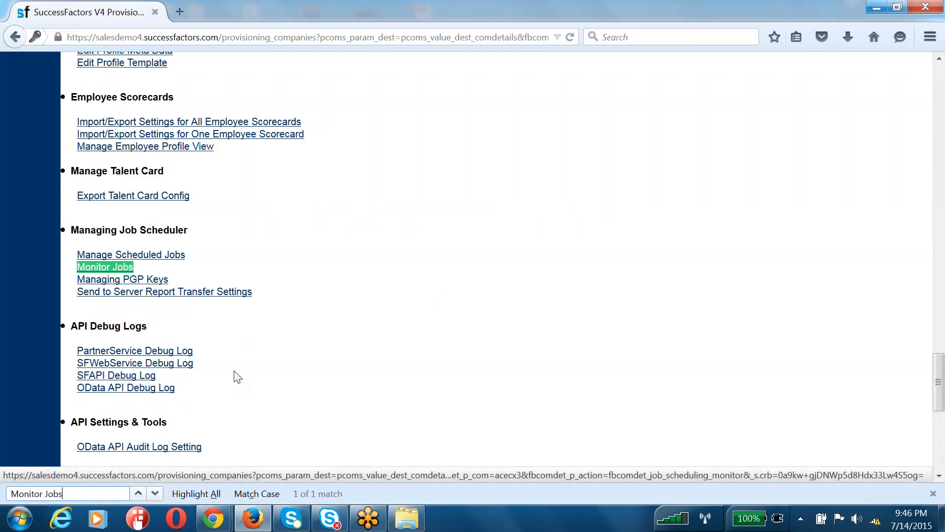
{"action": "key", "text": "Return"}
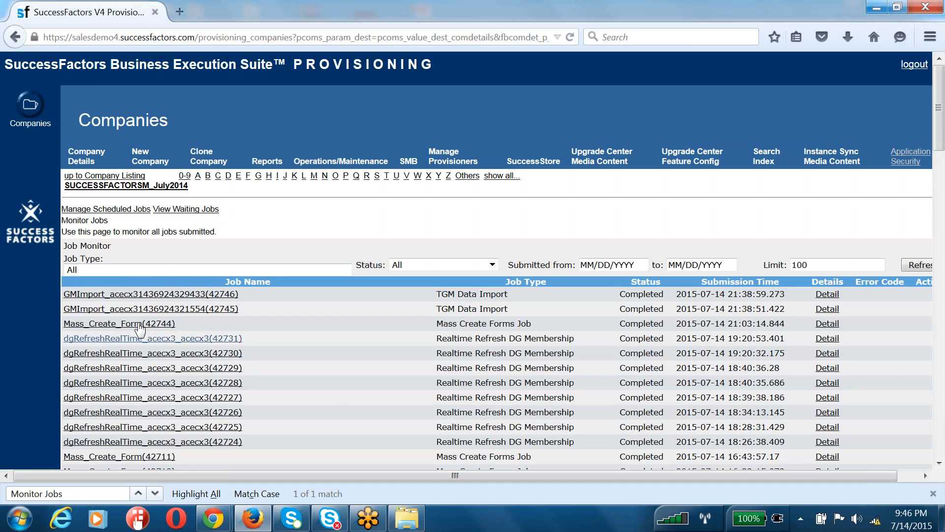
Confirm the two latest TGM Data Import jobs completed, then view the waiting jobs
{"action": "left_click_drag", "start_coordinate": [693, 296], "coordinate": [796, 310]}
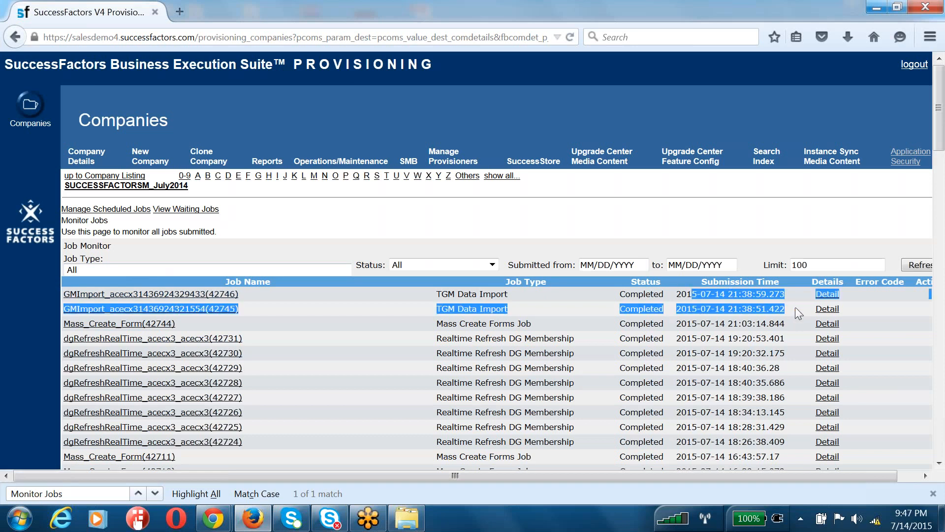
{"action": "left_click", "coordinate": [728, 324]}
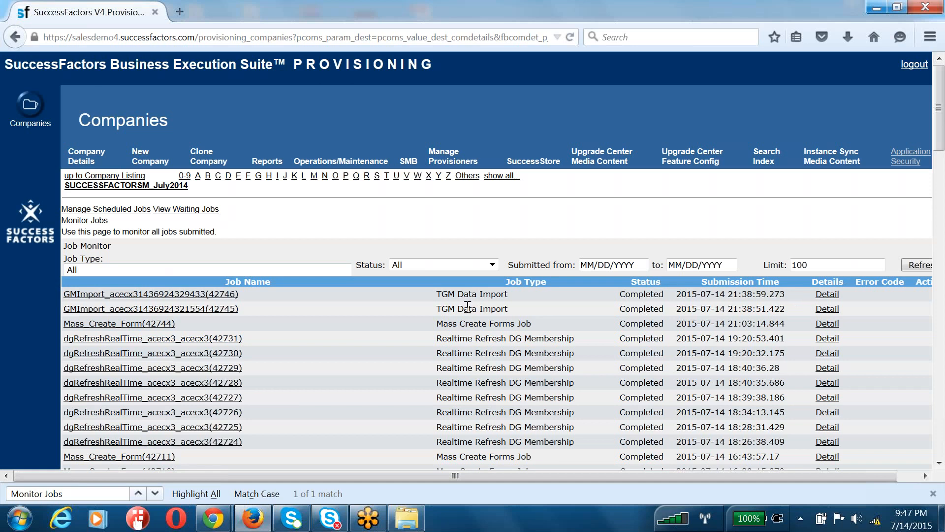
{"action": "left_click_drag", "start_coordinate": [442, 294], "coordinate": [577, 299]}
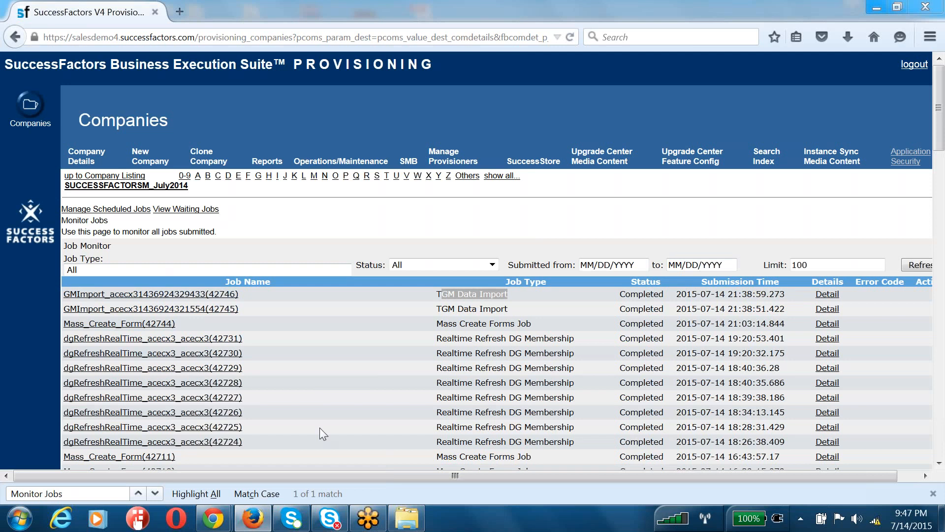
{"action": "left_click", "coordinate": [186, 209]}
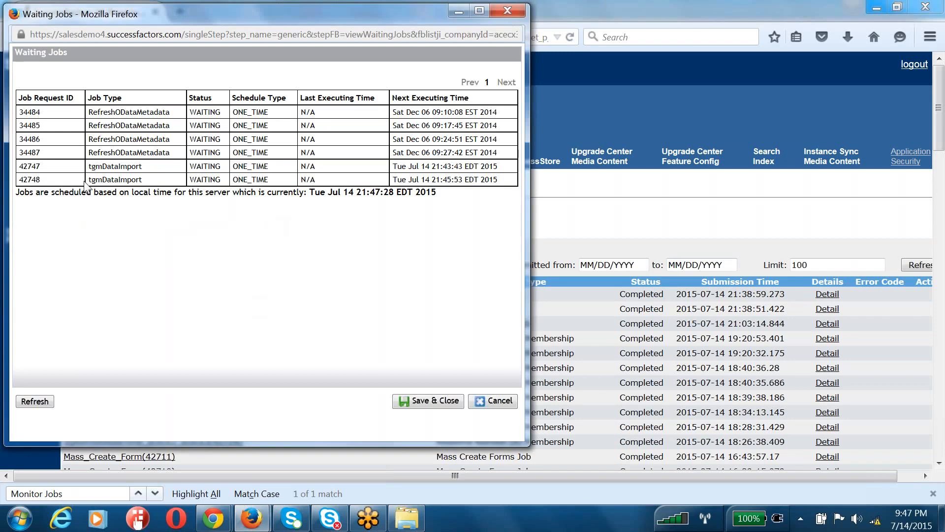
Inspect the two tgmDataImport jobs' run times and refresh the waiting list three times
{"action": "left_click_drag", "start_coordinate": [24, 166], "coordinate": [519, 186]}
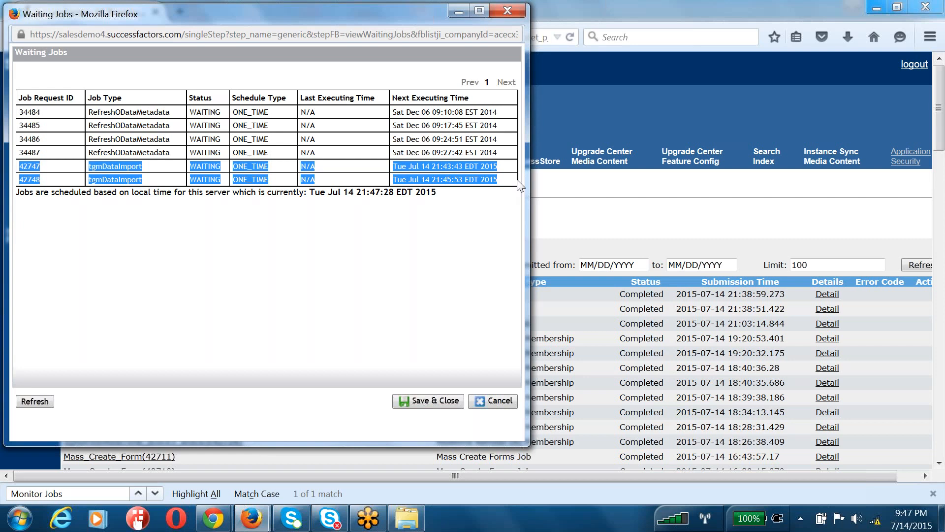
{"action": "left_click", "coordinate": [445, 272]}
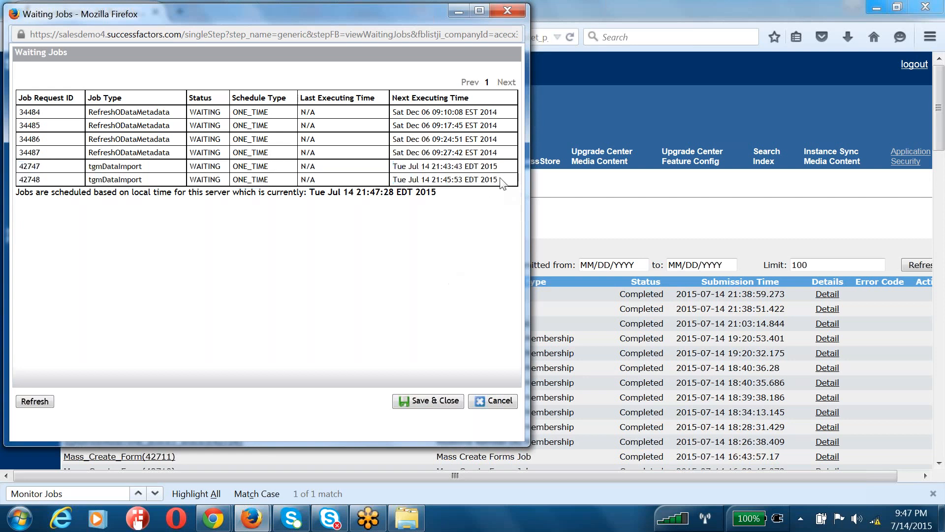
{"action": "left_click_drag", "start_coordinate": [500, 180], "coordinate": [4, 189]}
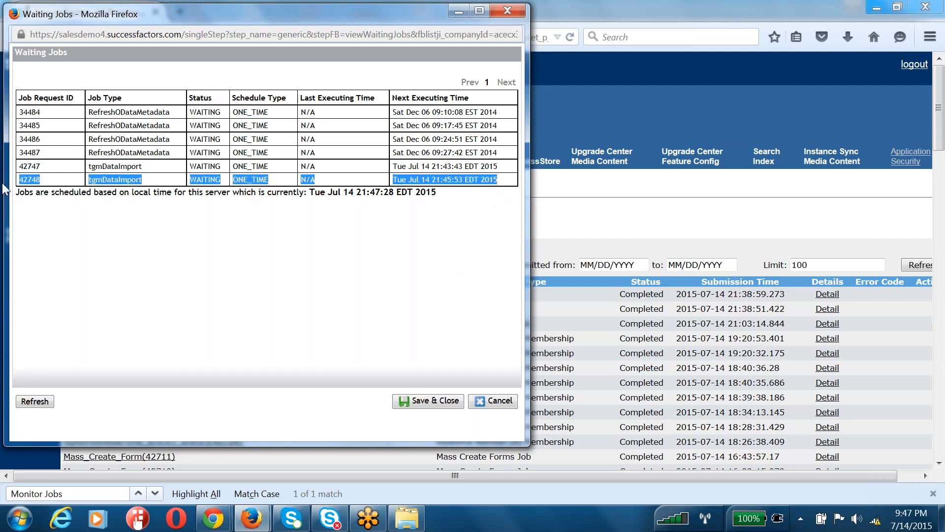
{"action": "left_click", "coordinate": [242, 266]}
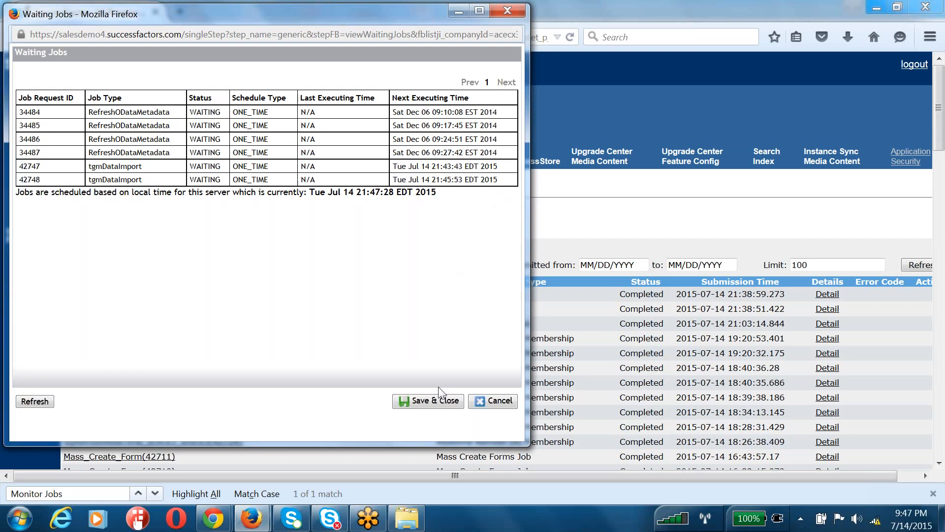
{"action": "left_click", "coordinate": [42, 402]}
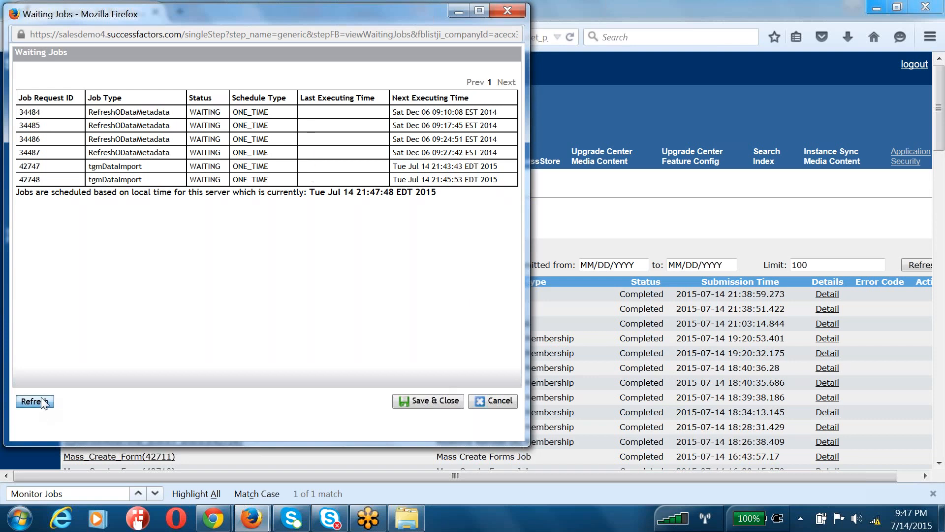
{"action": "left_click", "coordinate": [42, 403]}
{"action": "left_click", "coordinate": [42, 403]}
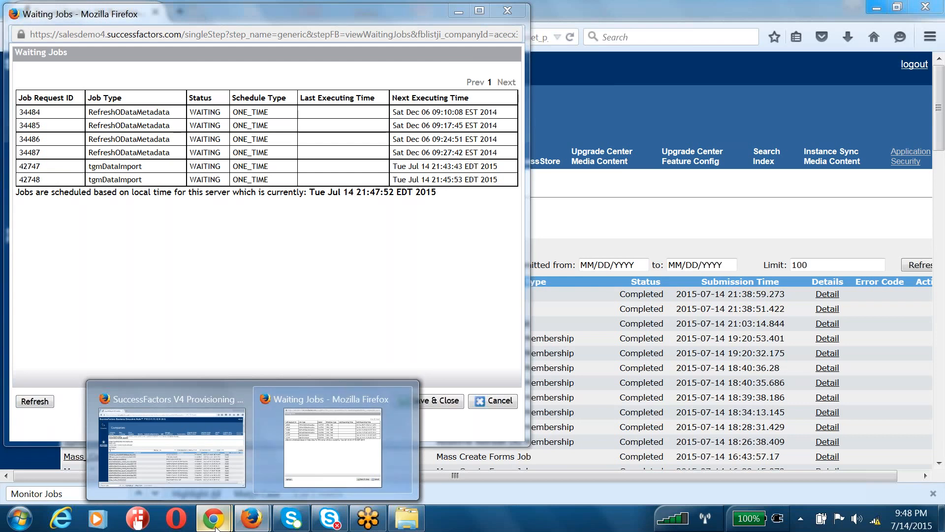
Go to Goals and open the HR Admin's June 2015 goal plan with its 5 goals
{"action": "mouse_move", "coordinate": [217, 528]}
{"action": "left_click", "coordinate": [133, 438]}
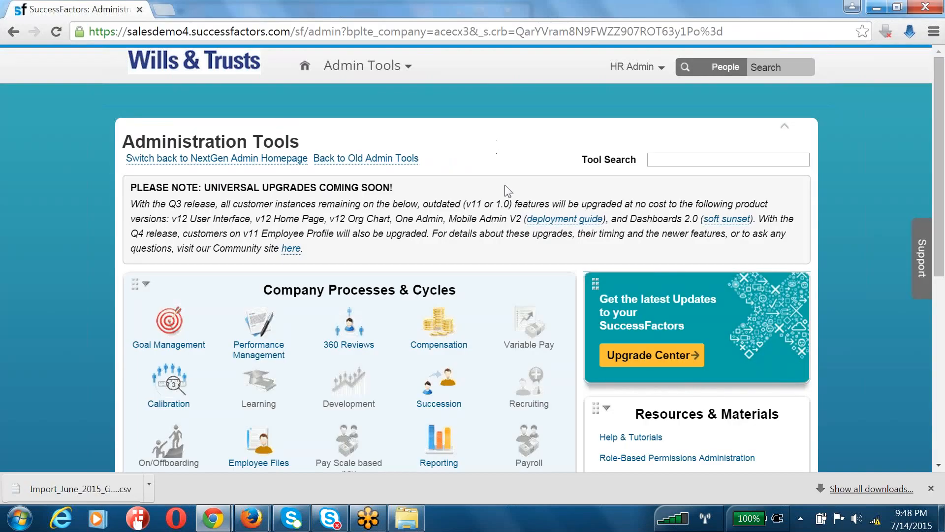
{"action": "left_click", "coordinate": [360, 65]}
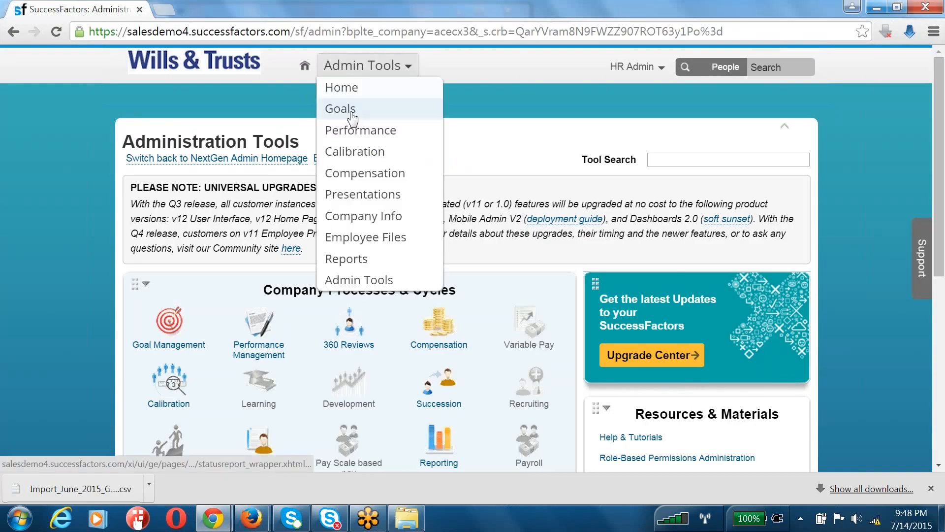
{"action": "left_click", "coordinate": [353, 117]}
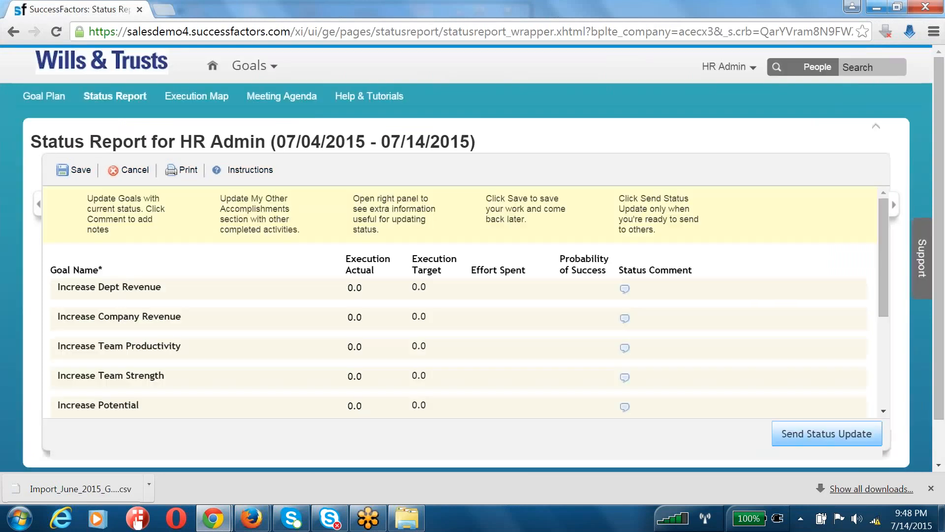
{"action": "left_click", "coordinate": [59, 106]}
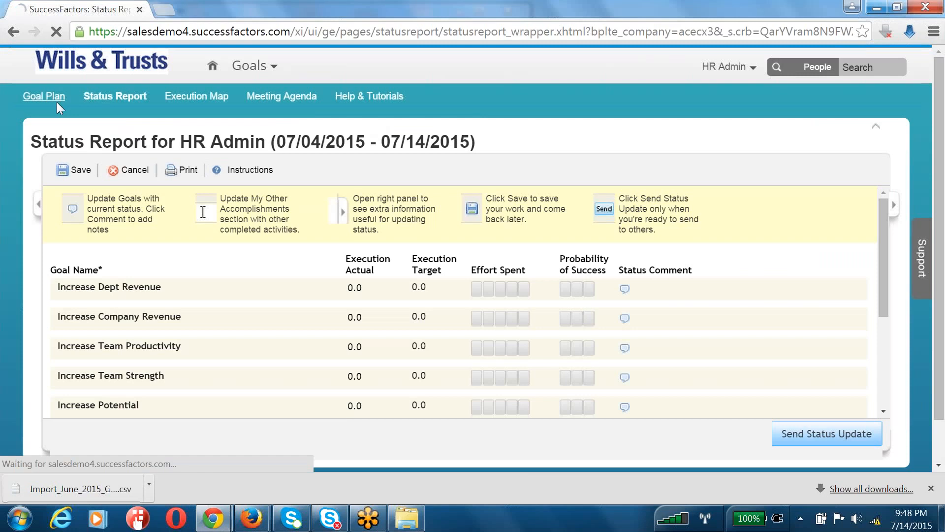
{"action": "left_click", "coordinate": [357, 410]}
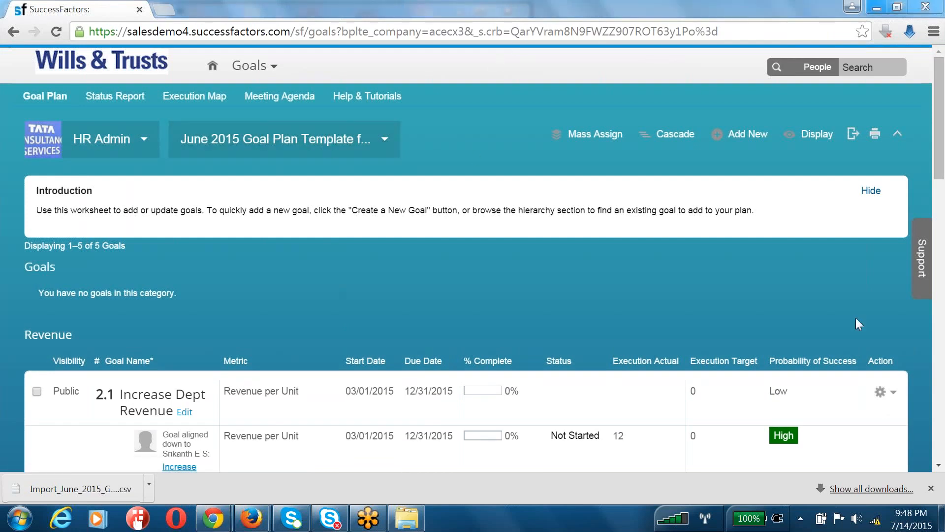
Tick goals 2.1 Increase Dept Revenue and 2.2 Increase Company Revenue and start cascading them
{"action": "left_click", "coordinate": [746, 136]}
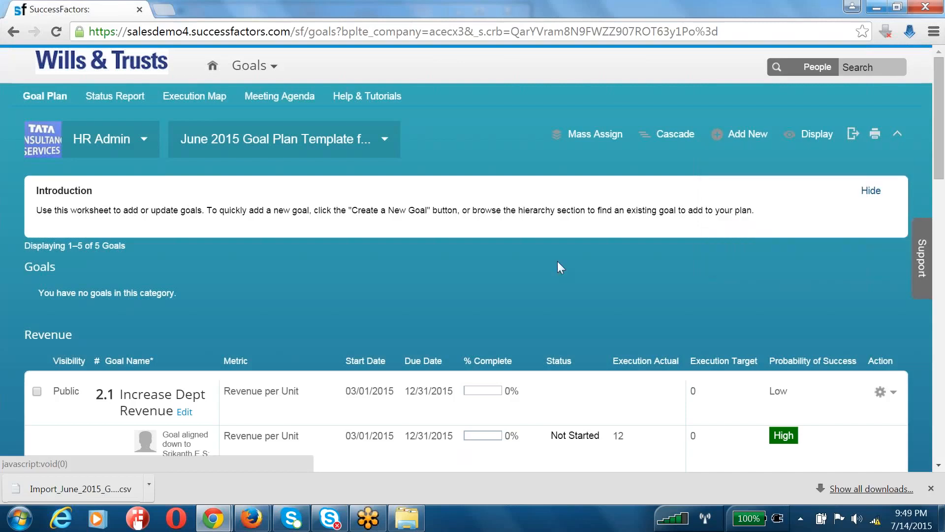
{"action": "scroll", "coordinate": [558, 262], "scroll_direction": "down", "scroll_amount": 3}
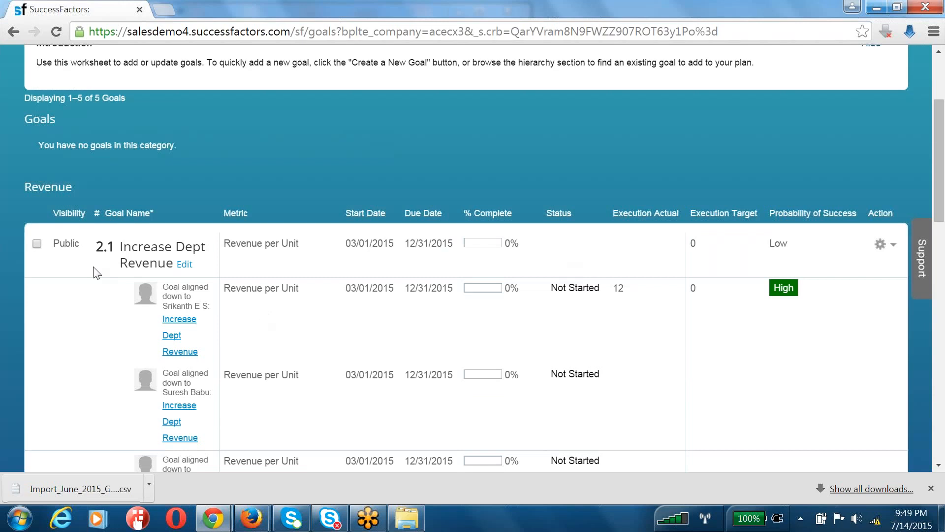
{"action": "left_click", "coordinate": [37, 243]}
{"action": "scroll", "coordinate": [81, 362], "scroll_direction": "down", "scroll_amount": 4}
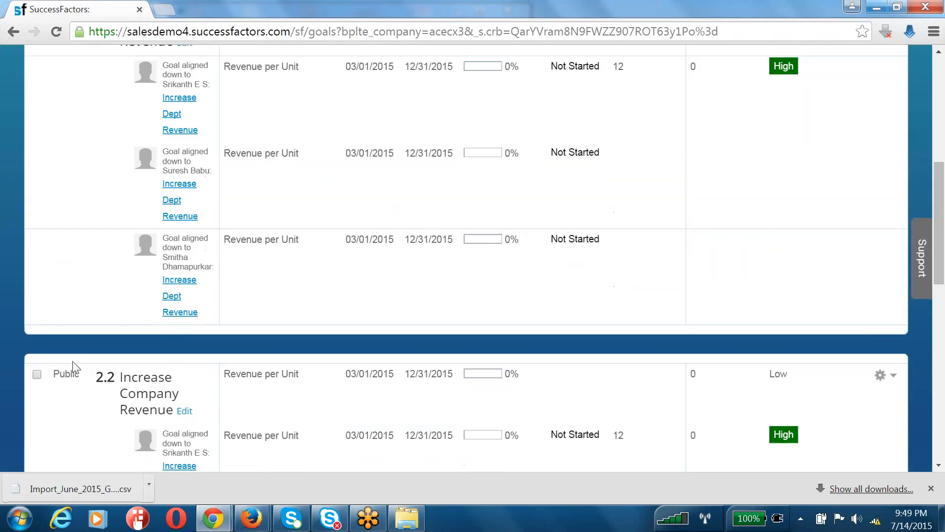
{"action": "left_click", "coordinate": [37, 374]}
{"action": "scroll", "coordinate": [384, 326], "scroll_direction": "up", "scroll_amount": 7}
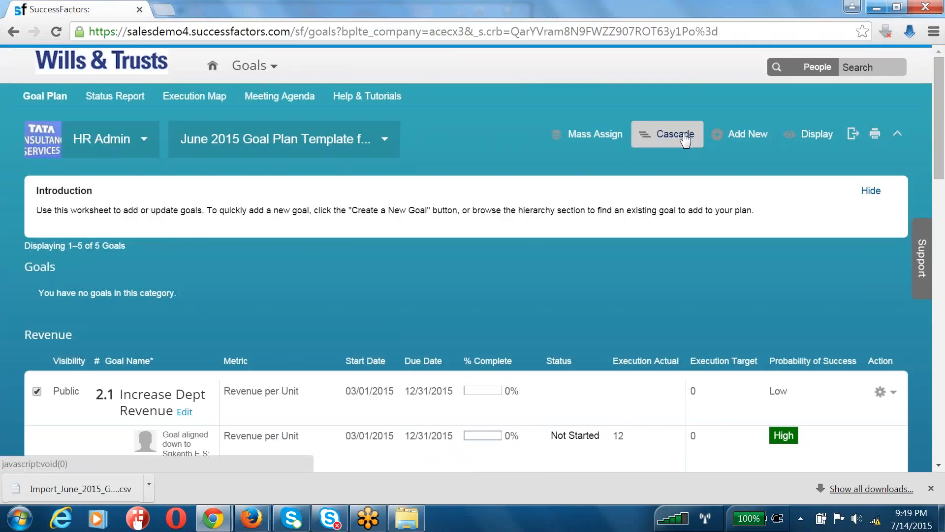
{"action": "left_click", "coordinate": [685, 141]}
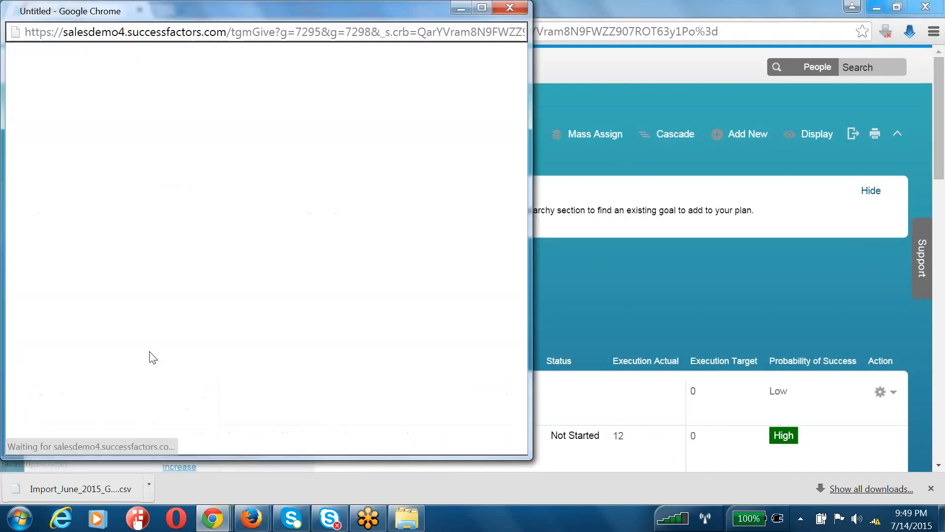
Enlarge the cascade window and tick three employees as recipients of the revenue goals
{"action": "left_click_drag", "start_coordinate": [184, 459], "coordinate": [179, 500]}
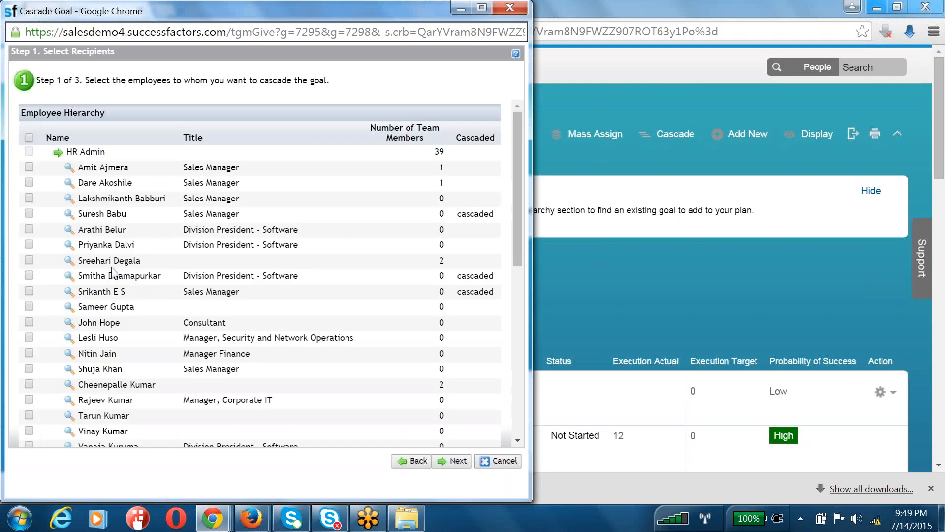
{"action": "scroll", "coordinate": [114, 273], "scroll_direction": "down", "scroll_amount": 8}
{"action": "scroll", "coordinate": [114, 274], "scroll_direction": "down", "scroll_amount": 2}
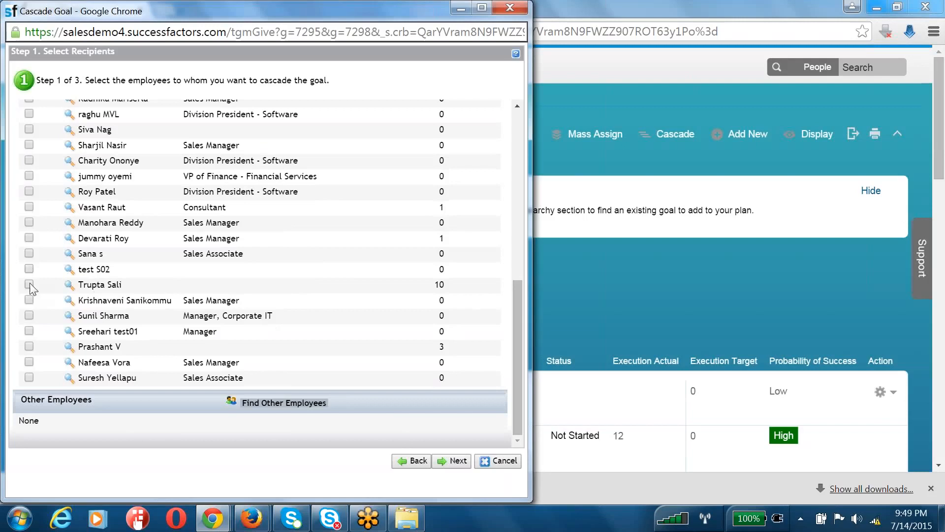
{"action": "left_click", "coordinate": [29, 253]}
{"action": "left_click", "coordinate": [29, 207]}
{"action": "left_click", "coordinate": [29, 191]}
{"action": "scroll", "coordinate": [61, 347], "scroll_direction": "up", "scroll_amount": 10}
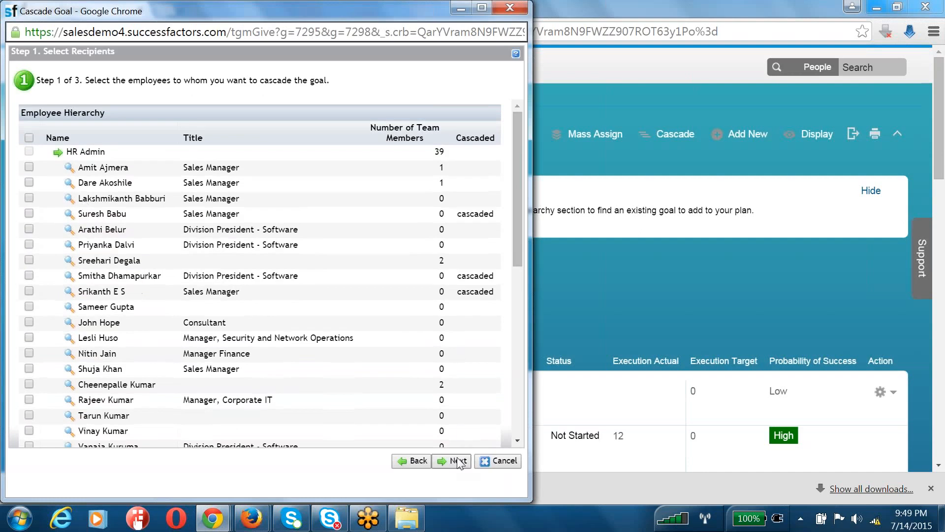
Proceed through the wizard and cascade the goals, confirming the rollup override alert
{"action": "left_click", "coordinate": [457, 461]}
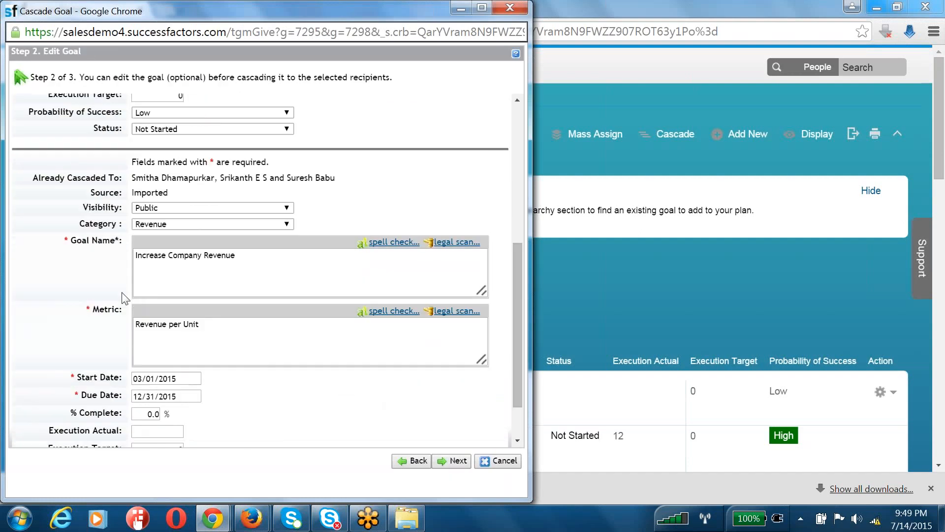
{"action": "left_click", "coordinate": [442, 461]}
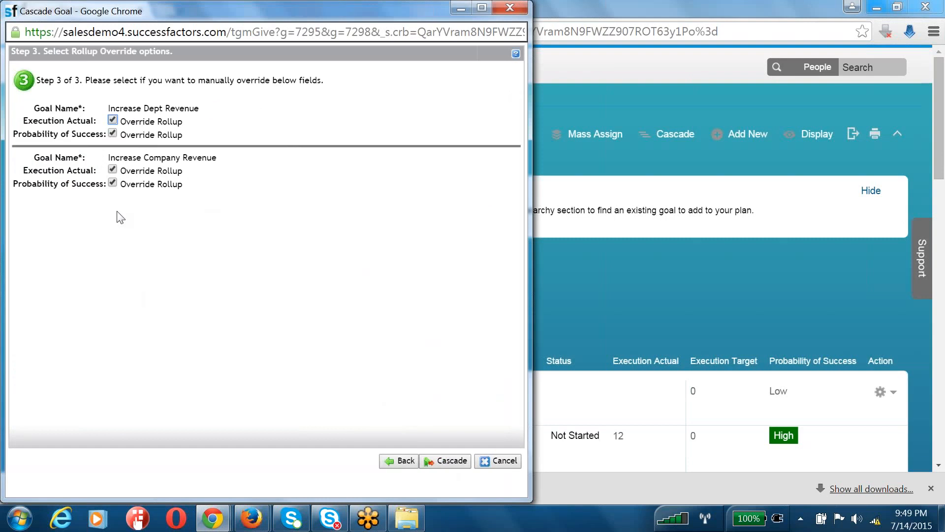
{"action": "left_click", "coordinate": [450, 459]}
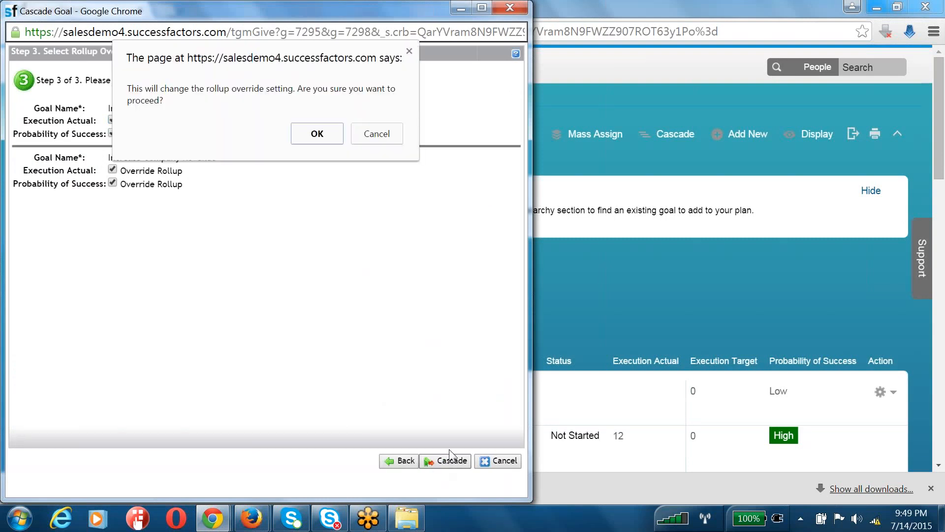
{"action": "left_click", "coordinate": [328, 137]}
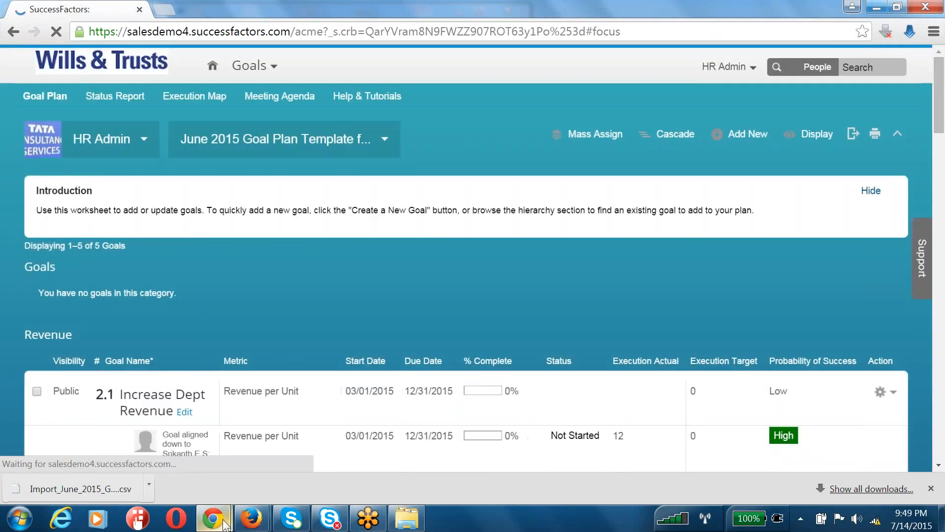
Return to the Waiting Jobs window and refresh the list repeatedly to check the goal imports
{"action": "mouse_move", "coordinate": [252, 518]}
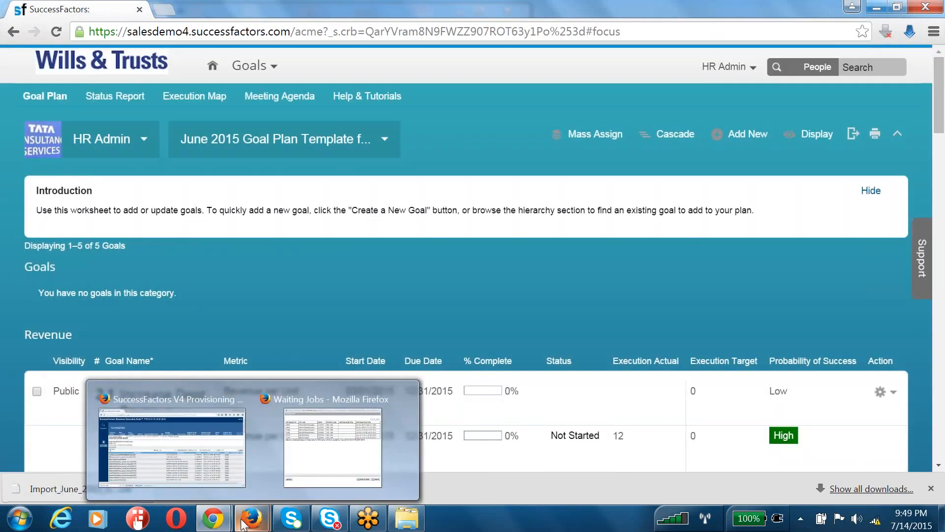
{"action": "left_click", "coordinate": [317, 457]}
{"action": "left_click", "coordinate": [45, 402]}
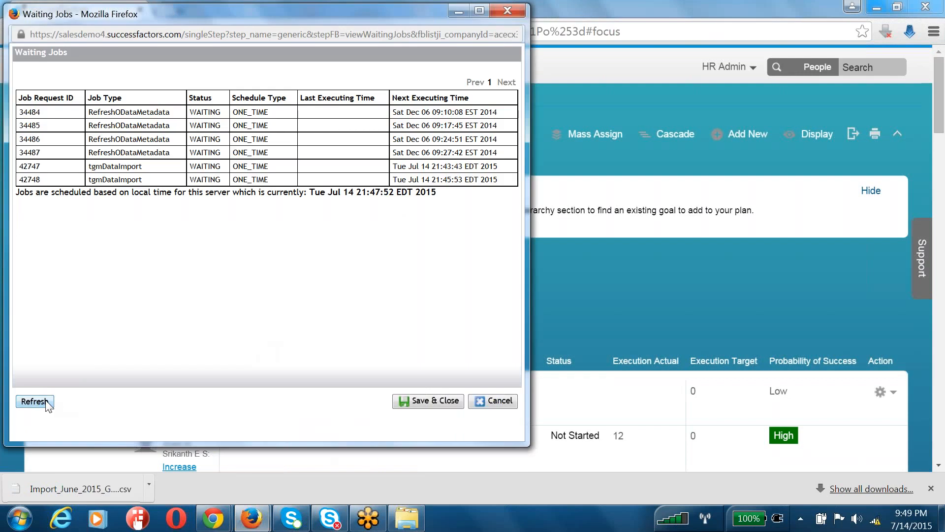
{"action": "left_click", "coordinate": [45, 402]}
{"action": "left_click", "coordinate": [46, 402]}
{"action": "left_click", "coordinate": [44, 402]}
{"action": "left_click", "coordinate": [33, 400]}
{"action": "left_click", "coordinate": [33, 401]}
{"action": "left_click", "coordinate": [33, 404]}
{"action": "left_click", "coordinate": [33, 403]}
Sort the JUNE folder by date and open Import_June_2015_Goal_Plan_Template_from_Library CSV in Excel
{"action": "left_click", "coordinate": [404, 524]}
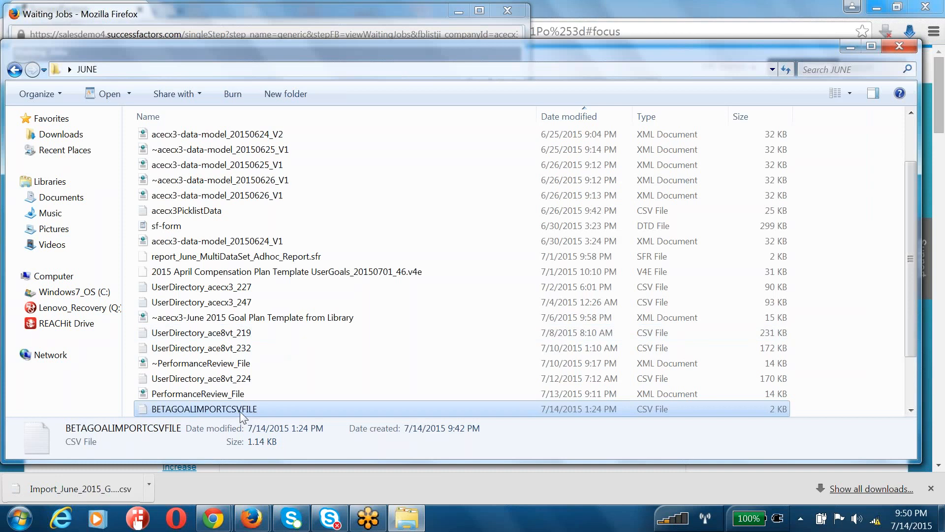
{"action": "scroll", "coordinate": [229, 256], "scroll_direction": "up", "scroll_amount": 2}
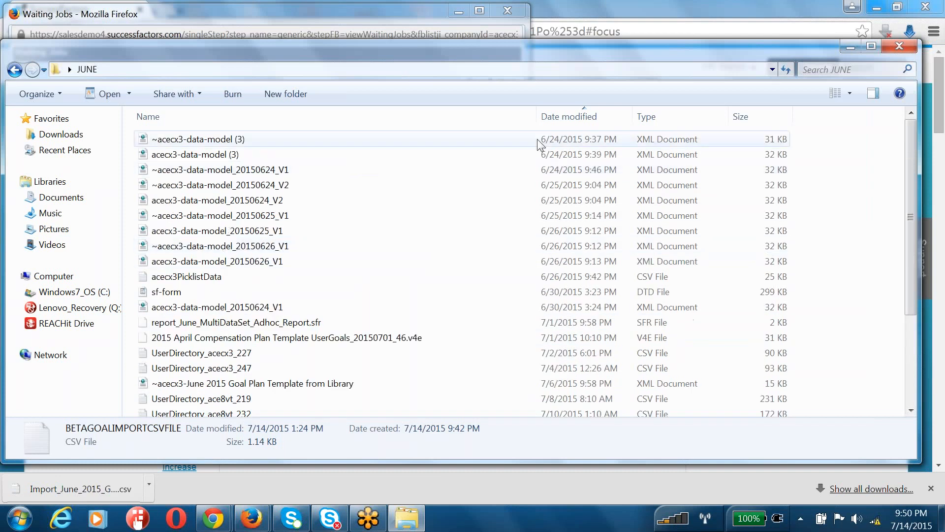
{"action": "left_click", "coordinate": [573, 117]}
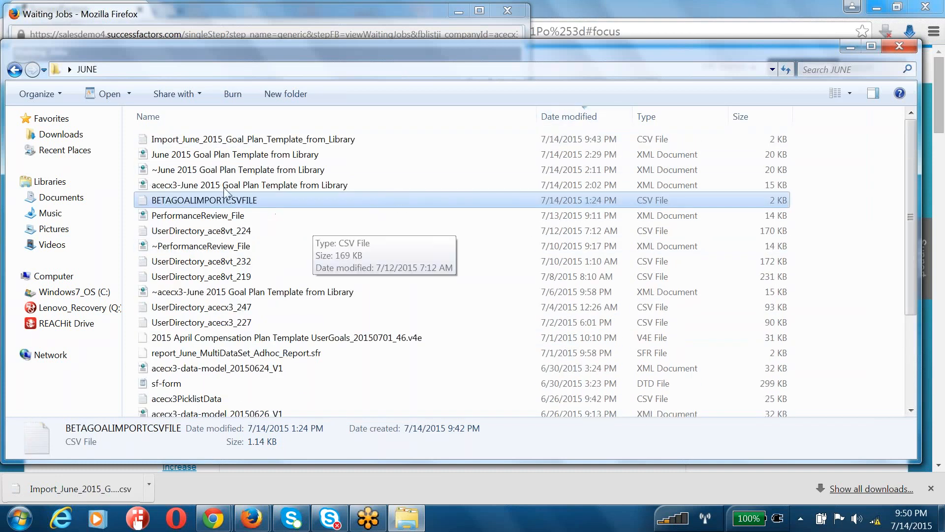
{"action": "right_click", "coordinate": [211, 139]}
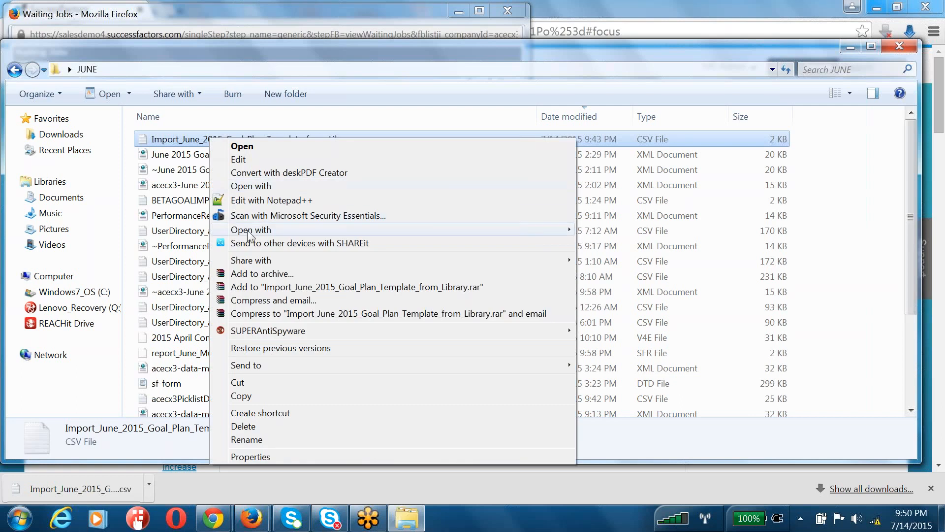
{"action": "mouse_move", "coordinate": [251, 230]}
{"action": "left_click", "coordinate": [660, 235]}
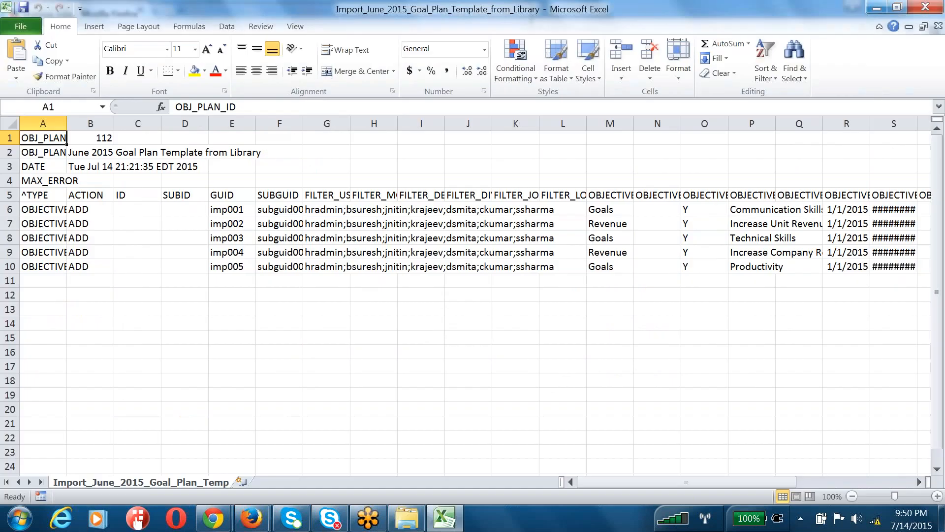
Select the whole sheet and AutoFit every column width to its contents
{"action": "left_click", "coordinate": [640, 320]}
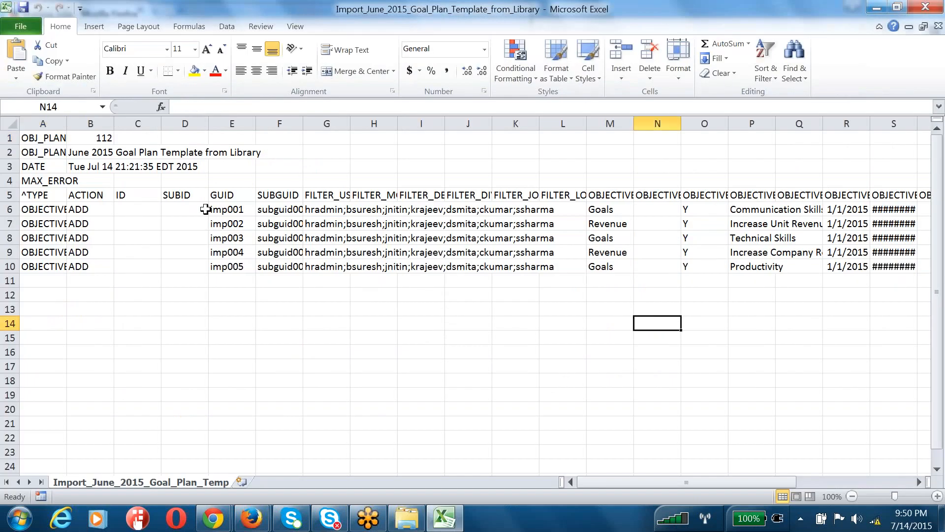
{"action": "left_click", "coordinate": [10, 137]}
{"action": "left_click", "coordinate": [10, 123]}
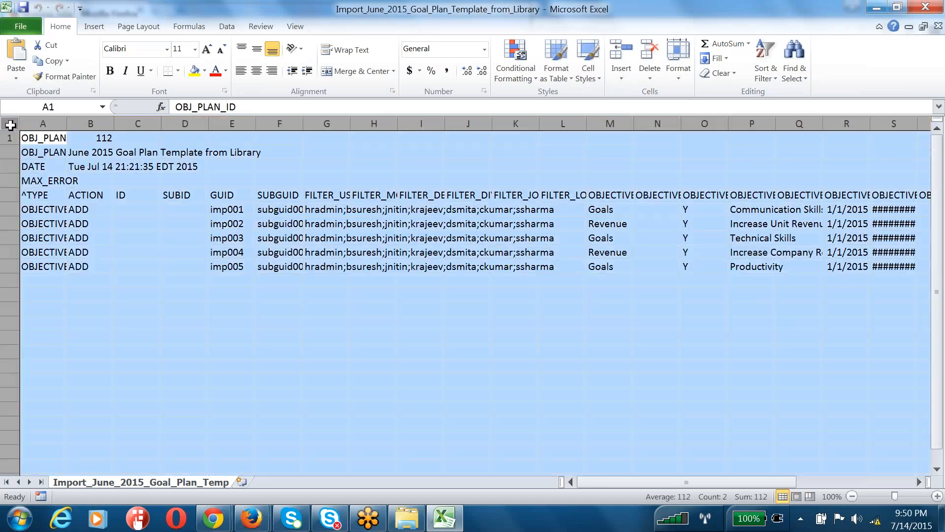
{"action": "double_click", "coordinate": [112, 126]}
{"action": "left_click", "coordinate": [418, 339]}
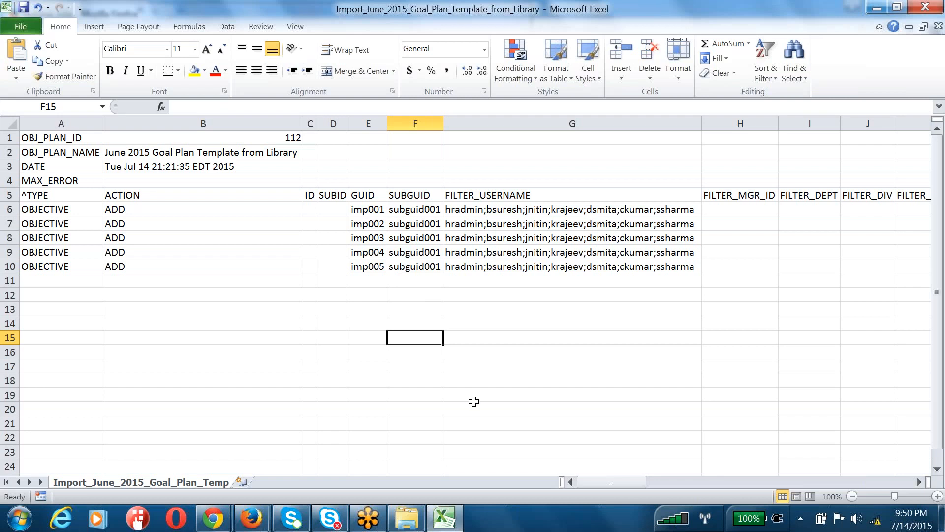
Inspect the imp001 GUID, subguid001 SUBGUID and ADD action values across the goal rows
{"action": "left_click_drag", "start_coordinate": [408, 209], "coordinate": [413, 267]}
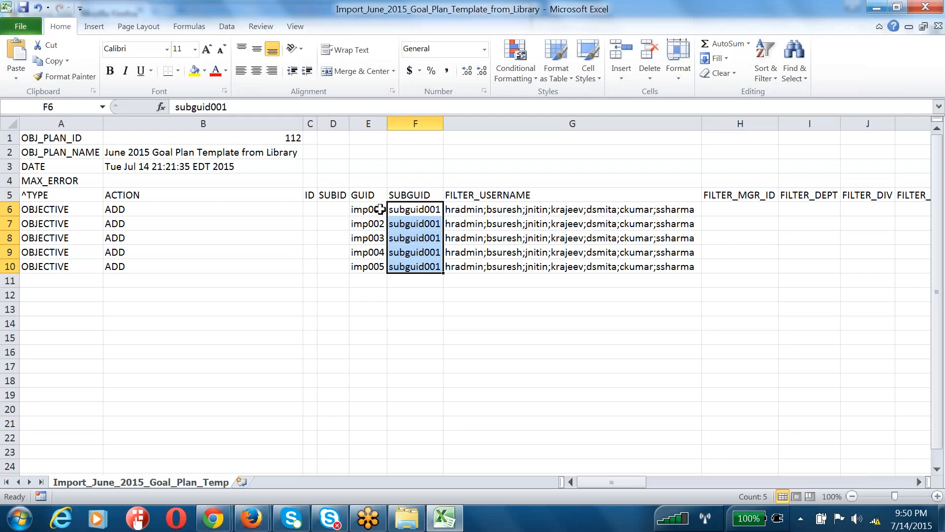
{"action": "left_click", "coordinate": [379, 209]}
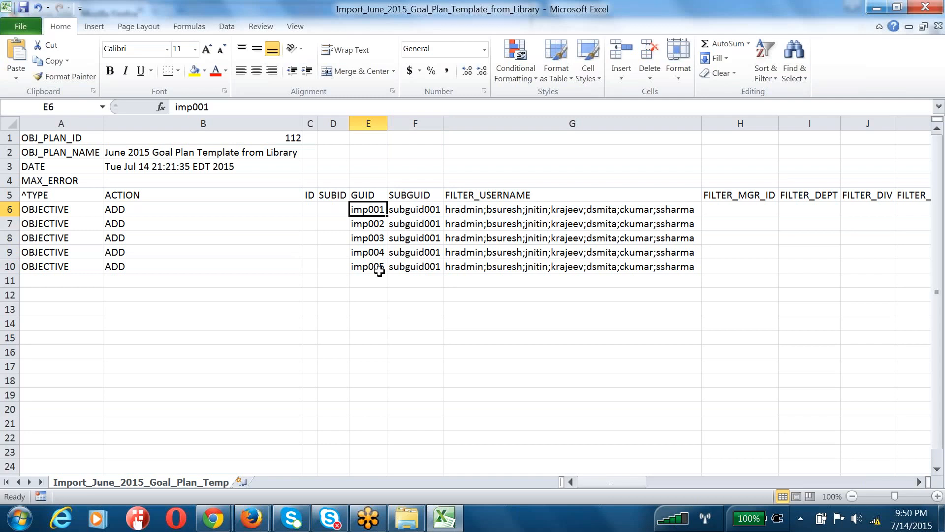
{"action": "left_click", "coordinate": [417, 206]}
{"action": "left_click", "coordinate": [381, 209]}
{"action": "left_click", "coordinate": [415, 123]}
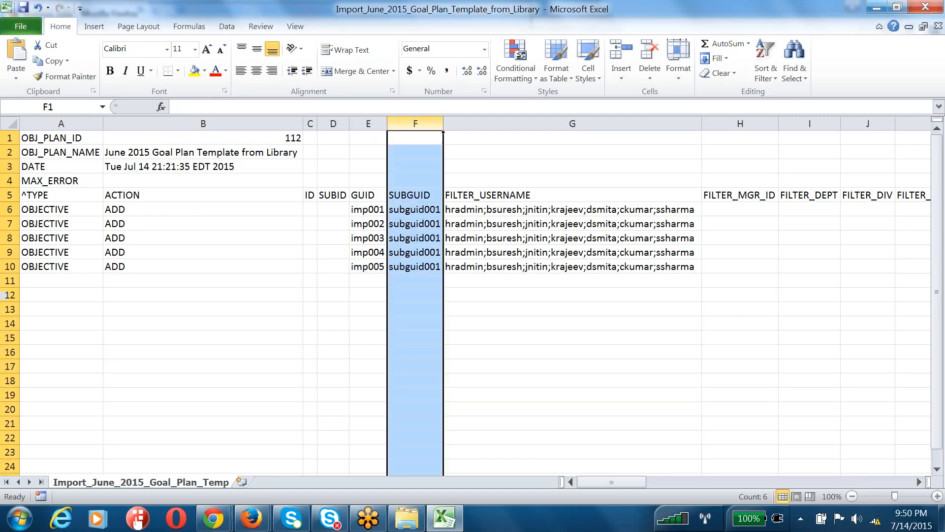
{"action": "left_click_drag", "start_coordinate": [190, 209], "coordinate": [184, 264]}
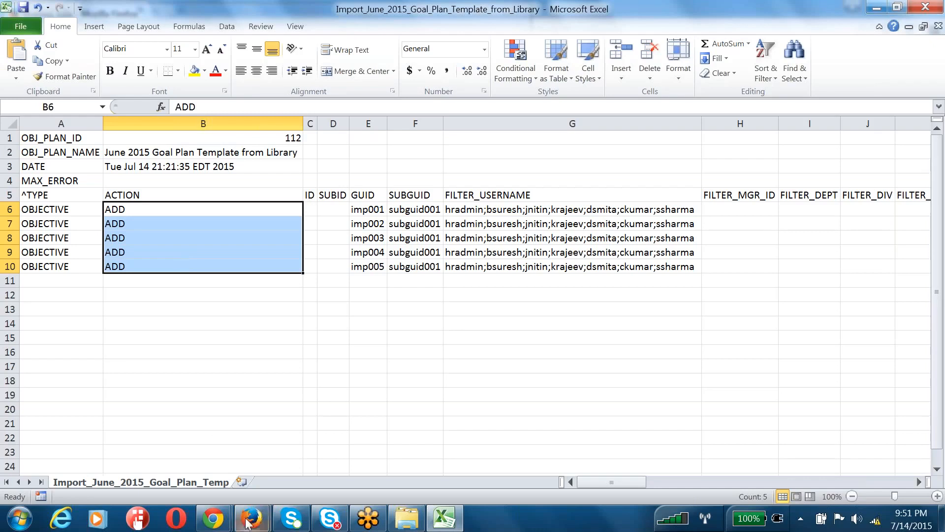
{"action": "left_click", "coordinate": [444, 518]}
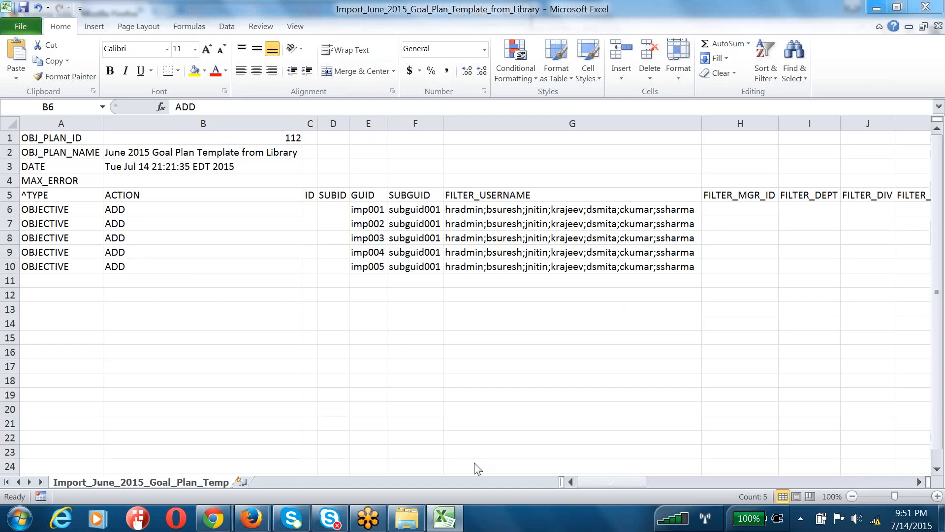
Read the GM Import Mail errors showing rows 6–10 missing the required metric field
{"action": "key", "text": "alt+Tab"}
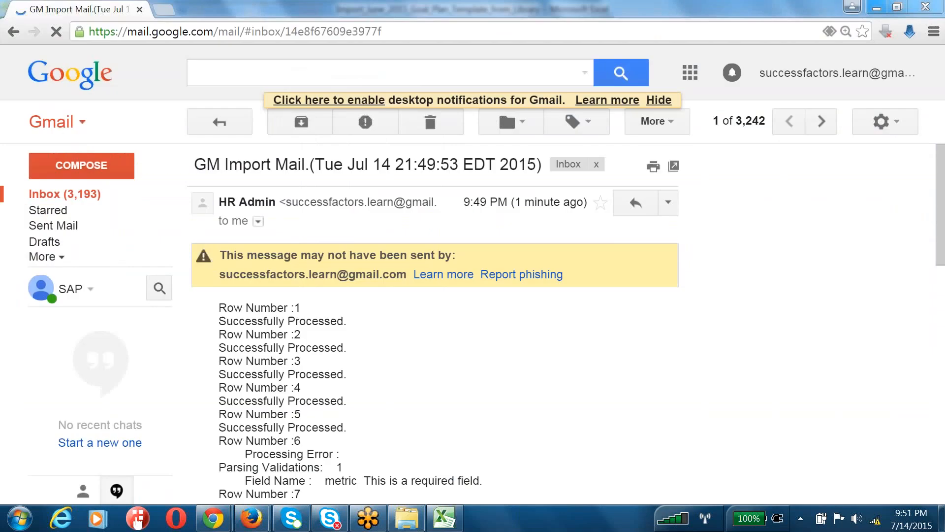
{"action": "scroll", "coordinate": [475, 462], "scroll_direction": "down", "scroll_amount": 6}
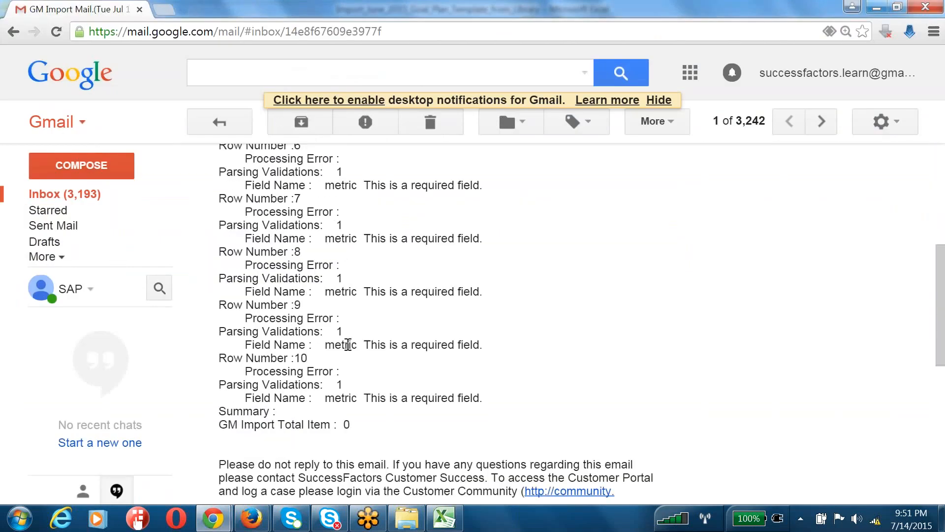
{"action": "triple_click", "coordinate": [348, 344]}
{"action": "scroll", "coordinate": [345, 374], "scroll_direction": "up", "scroll_amount": 5}
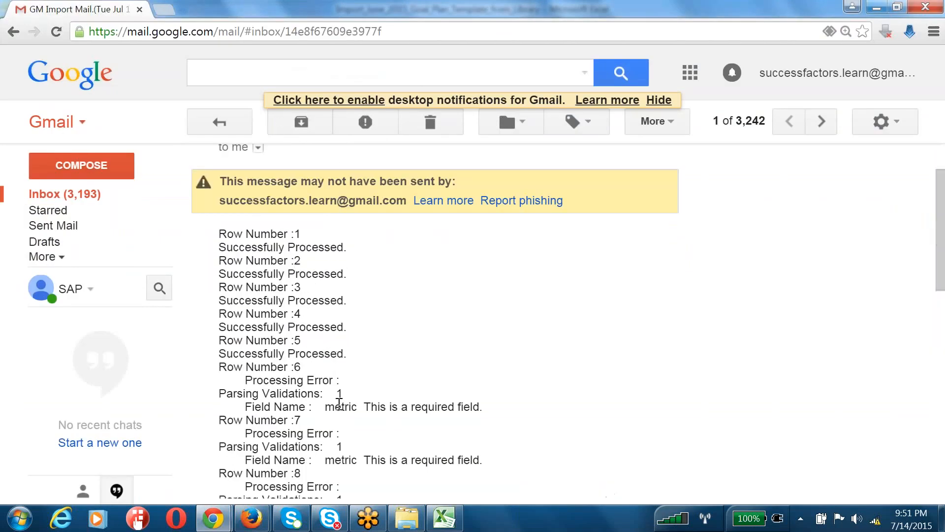
{"action": "double_click", "coordinate": [339, 403]}
{"action": "left_click", "coordinate": [406, 518]}
Enter 'Revenue Per Service Account' in the OBJECTIVE_metric cell Q6
{"action": "left_click", "coordinate": [440, 521]}
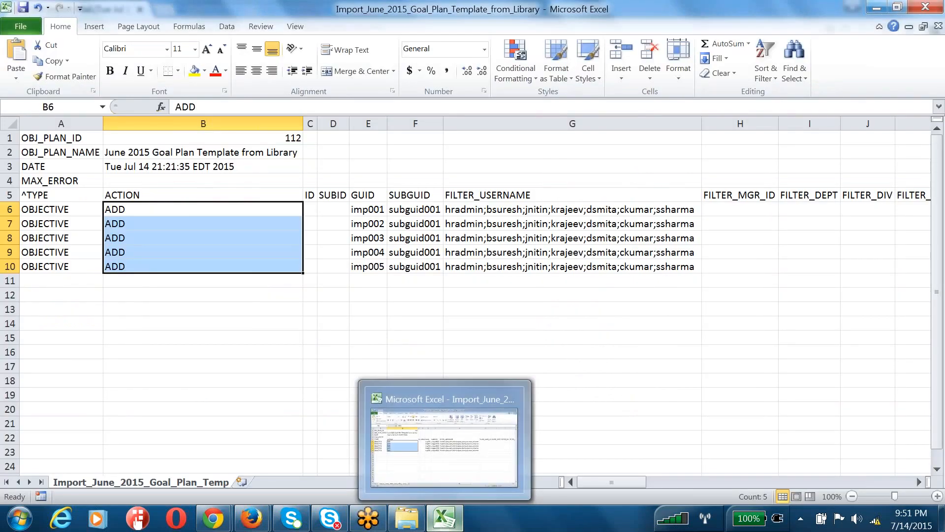
{"action": "left_click", "coordinate": [534, 205]}
{"action": "key", "text": "Right"}
{"action": "key", "text": "Right"}
{"action": "key", "text": "Right"}
{"action": "key", "text": "Right"}
{"action": "key", "text": "Right"}
{"action": "key", "text": "Right"}
{"action": "key", "text": "Right"}
{"action": "key", "text": "Right"}
{"action": "key", "text": "Right"}
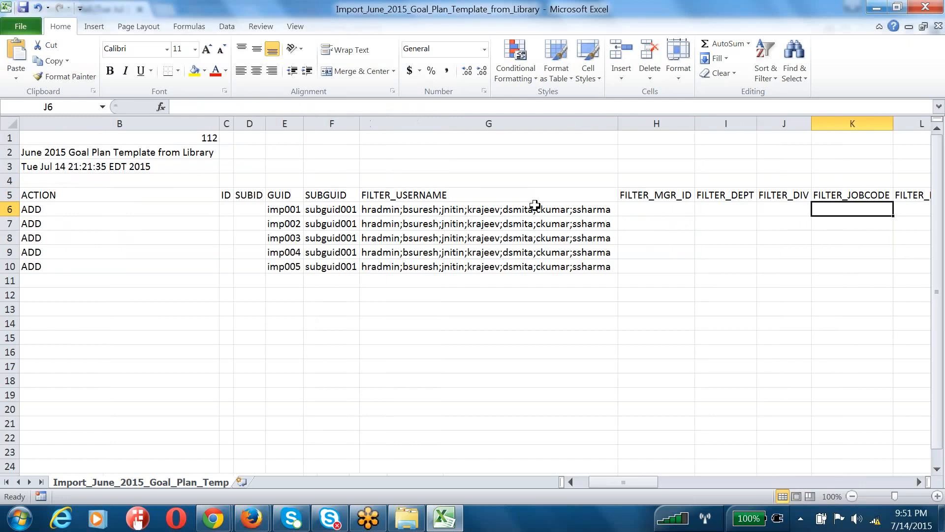
{"action": "key", "text": "Right"}
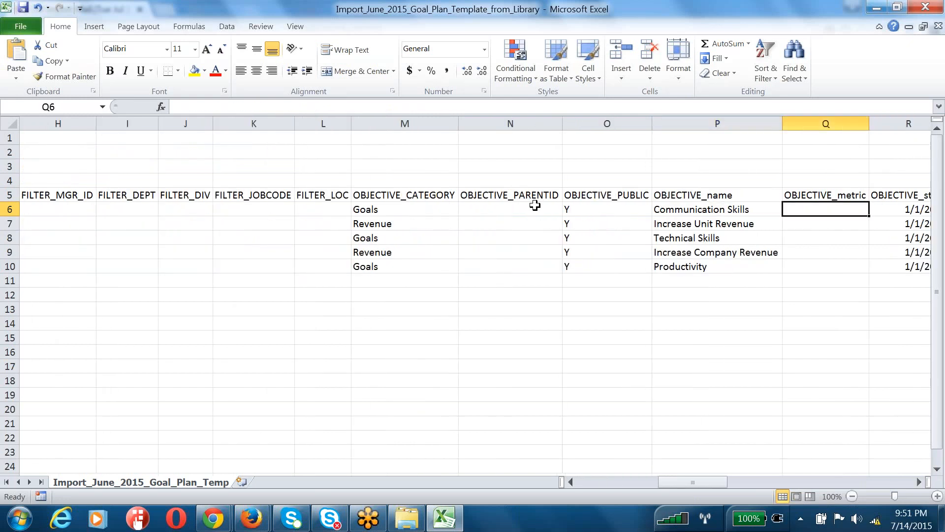
{"action": "left_click", "coordinate": [582, 228]}
{"action": "left_click", "coordinate": [836, 212]}
{"action": "type", "text": "R"}
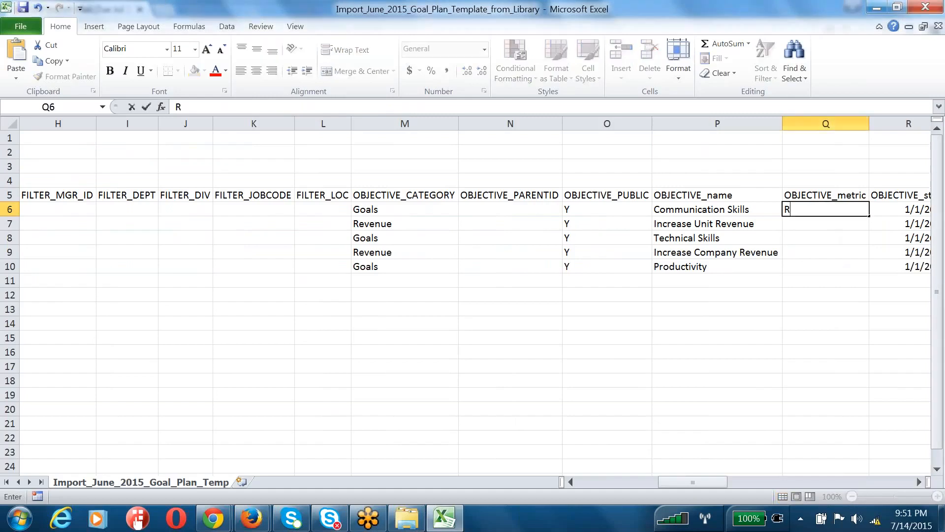
{"action": "type", "text": "evenue Per Division"}
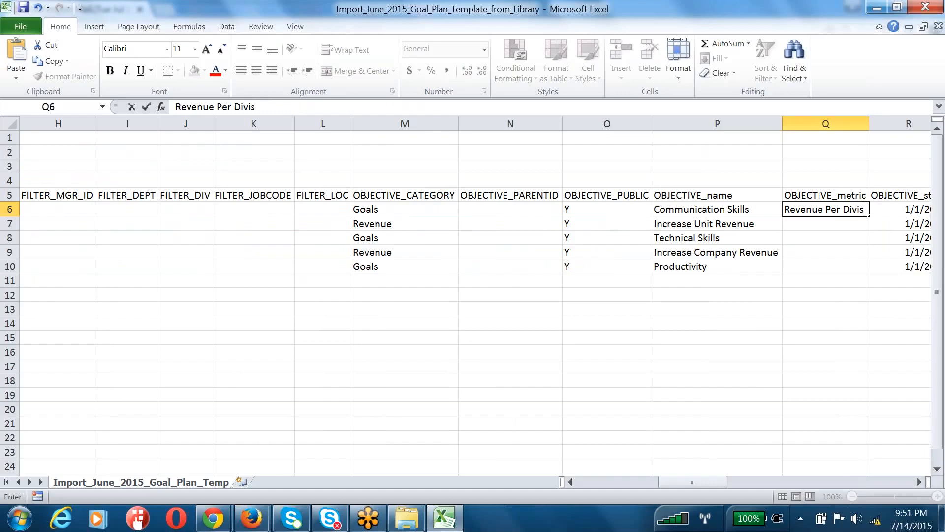
{"action": "key", "text": "BackSpace"}
{"action": "key", "text": "BackSpace"}
{"action": "key", "text": "BackSpace"}
{"action": "key", "text": "BackSpace"}
{"action": "key", "text": "BackSpace"}
{"action": "key", "text": "BackSpace"}
{"action": "key", "text": "BackSpace"}
{"action": "key", "text": "BackSpace"}
{"action": "type", "text": "Service Account"}
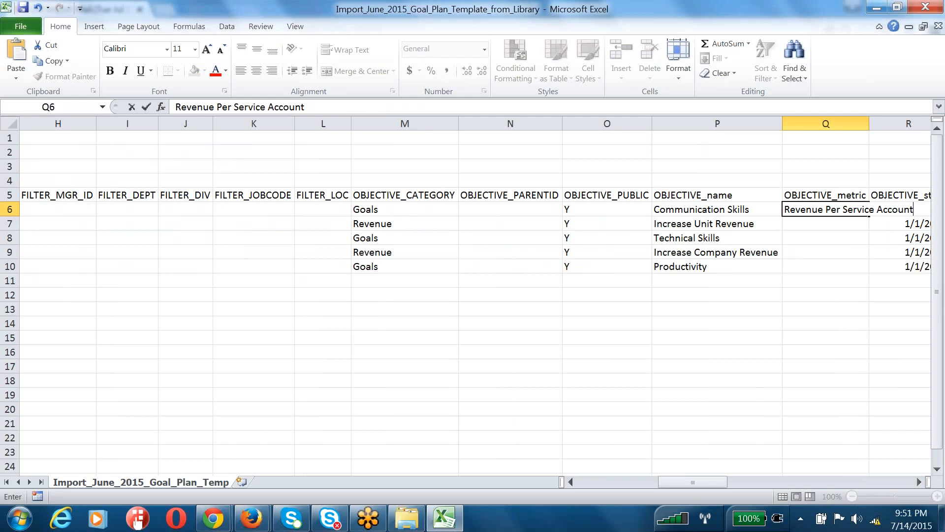
{"action": "left_click", "coordinate": [839, 251]}
Copy the Q6 metric value and paste it into cells Q7 through Q10
{"action": "left_click", "coordinate": [826, 209]}
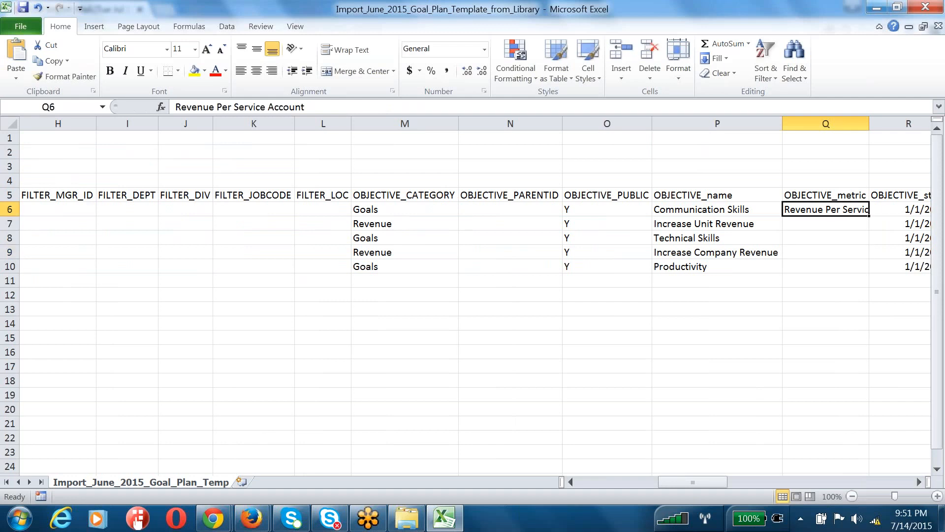
{"action": "key", "text": "ctrl+c"}
{"action": "left_click", "coordinate": [872, 224]}
{"action": "key", "text": "ctrl+v"}
{"action": "left_click", "coordinate": [840, 237]}
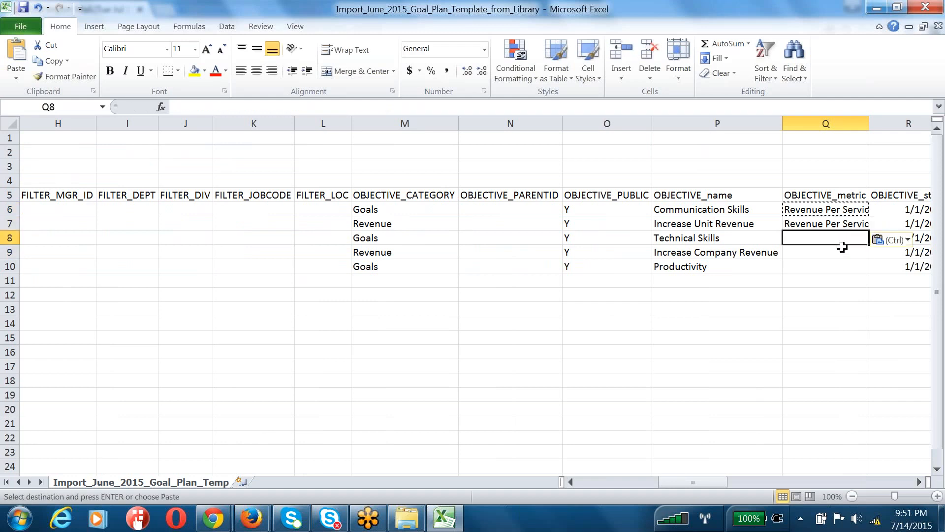
{"action": "key", "text": "ctrl+v"}
{"action": "left_click", "coordinate": [838, 252]}
{"action": "key", "text": "ctrl+v"}
{"action": "left_click", "coordinate": [834, 266]}
{"action": "key", "text": "ctrl+v"}
Save the sheet in CSV format under the same file name, replacing the existing file
{"action": "key", "text": "ctrl+s"}
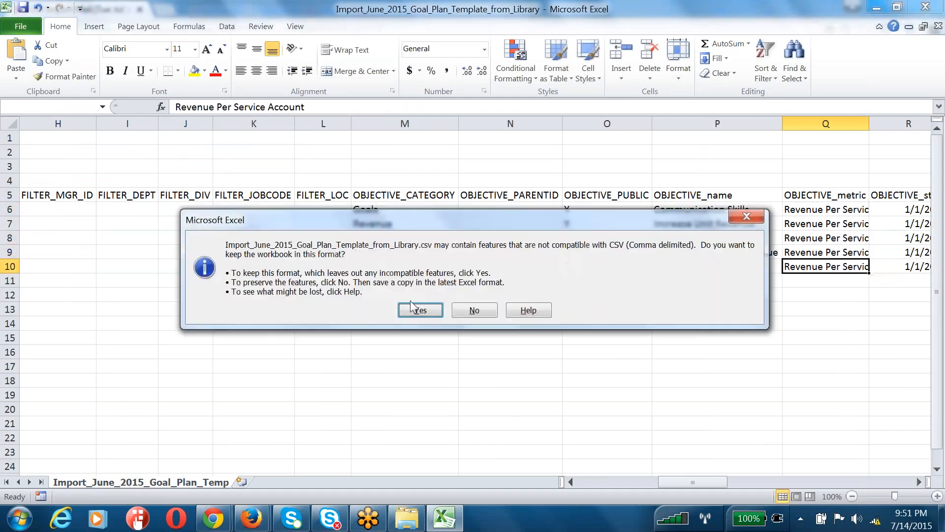
{"action": "left_click", "coordinate": [415, 310]}
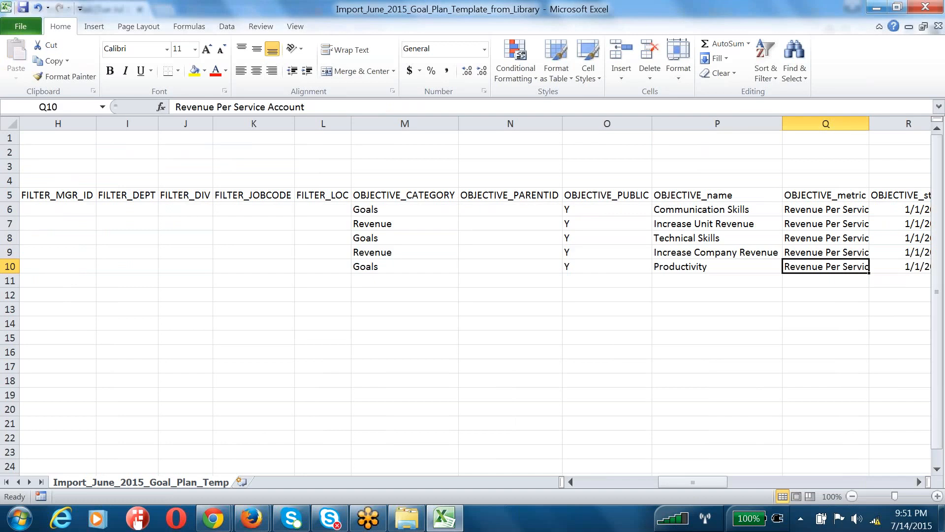
{"action": "left_click", "coordinate": [925, 7]}
{"action": "key", "text": "Return"}
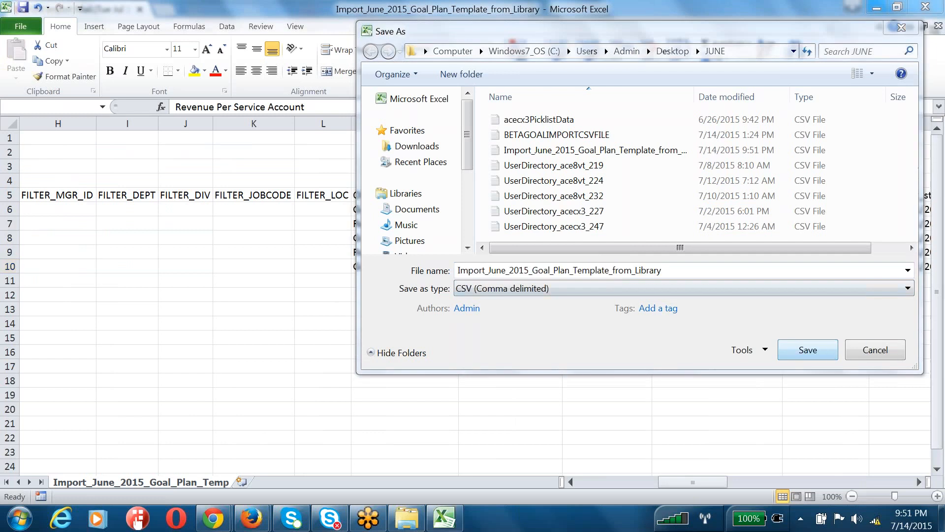
{"action": "left_click", "coordinate": [808, 349]}
{"action": "left_click", "coordinate": [568, 266]}
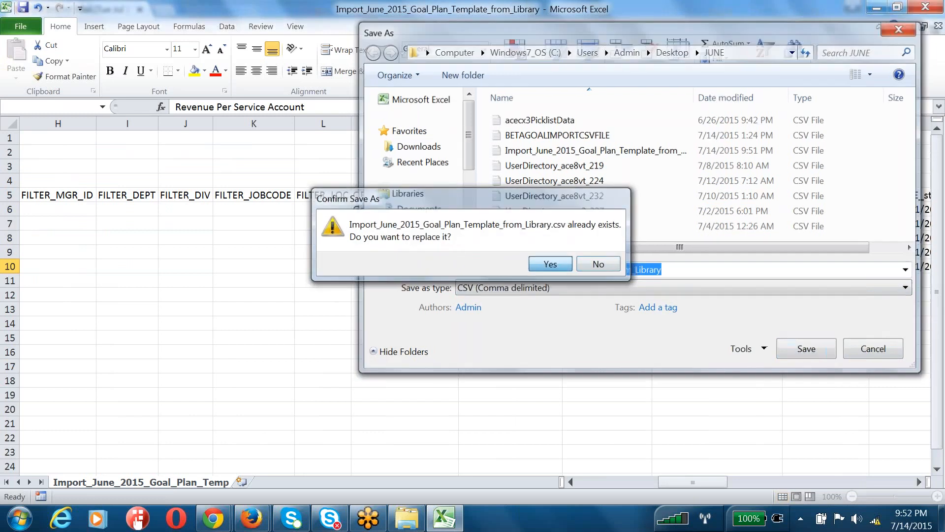
Finish saving the CSV, then go to Admin Tools and expand the Goal Management tile
{"action": "left_click", "coordinate": [435, 310]}
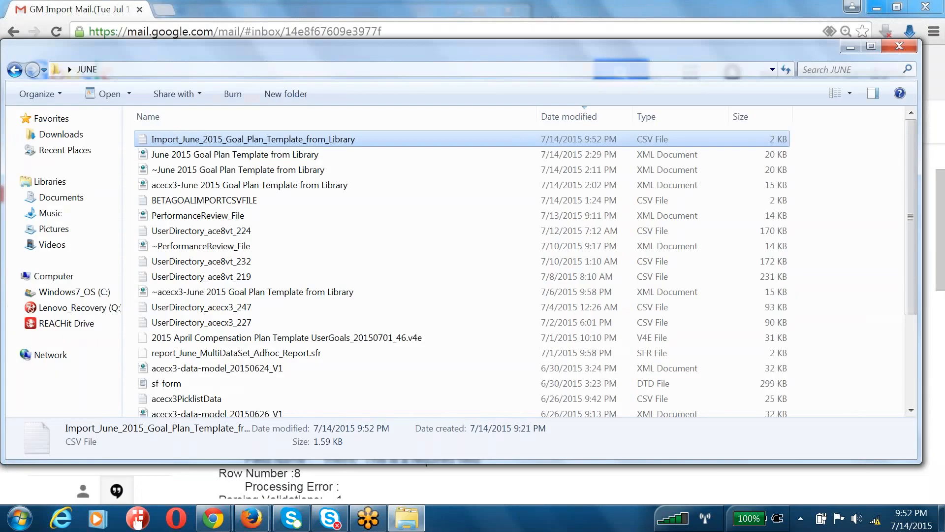
{"action": "mouse_move", "coordinate": [229, 522]}
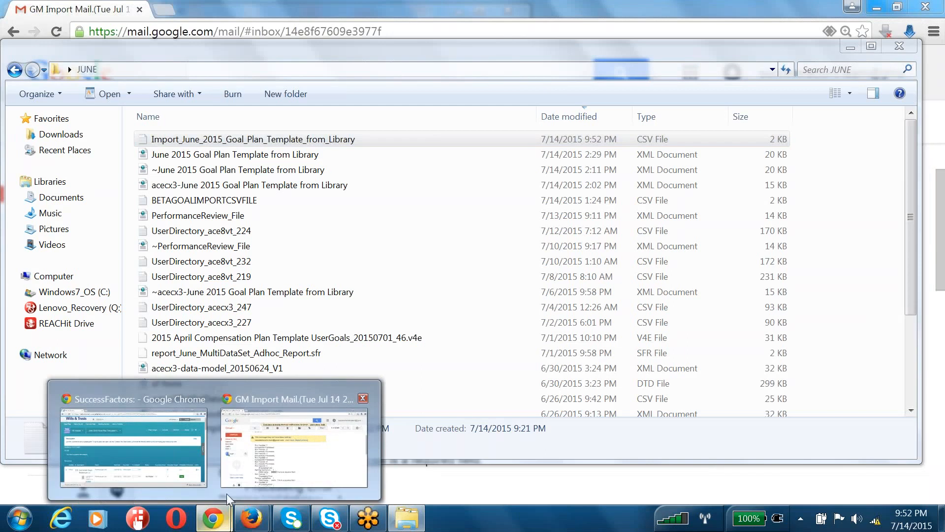
{"action": "left_click", "coordinate": [128, 439]}
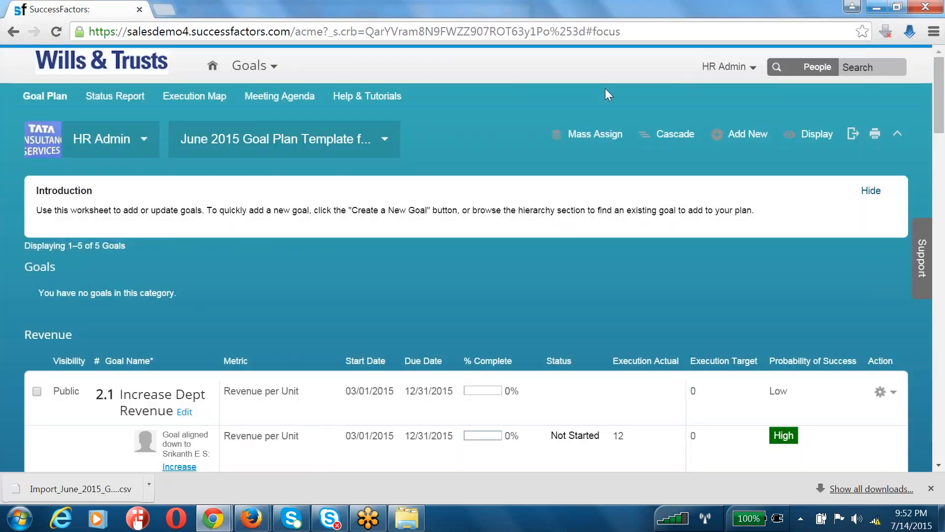
{"action": "left_click", "coordinate": [708, 68]}
{"action": "left_click", "coordinate": [695, 143]}
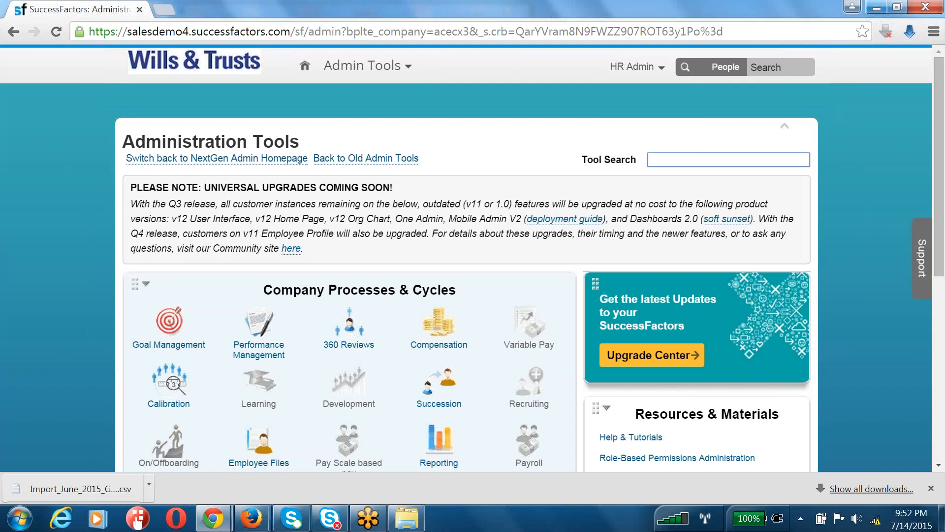
{"action": "left_click", "coordinate": [170, 325]}
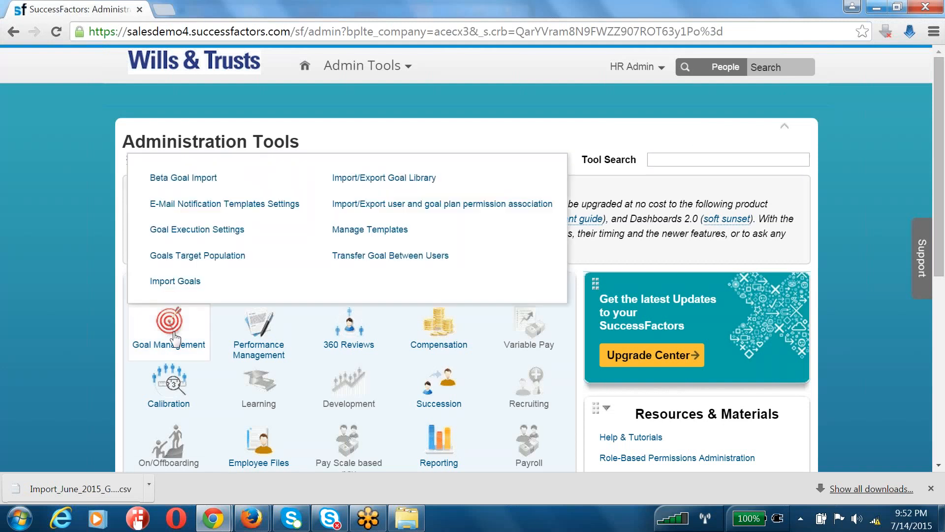
Import the corrected Import_June CSV into the June 2015 Goal Plan Template from Library via Beta Goal Import
{"action": "left_click", "coordinate": [197, 179]}
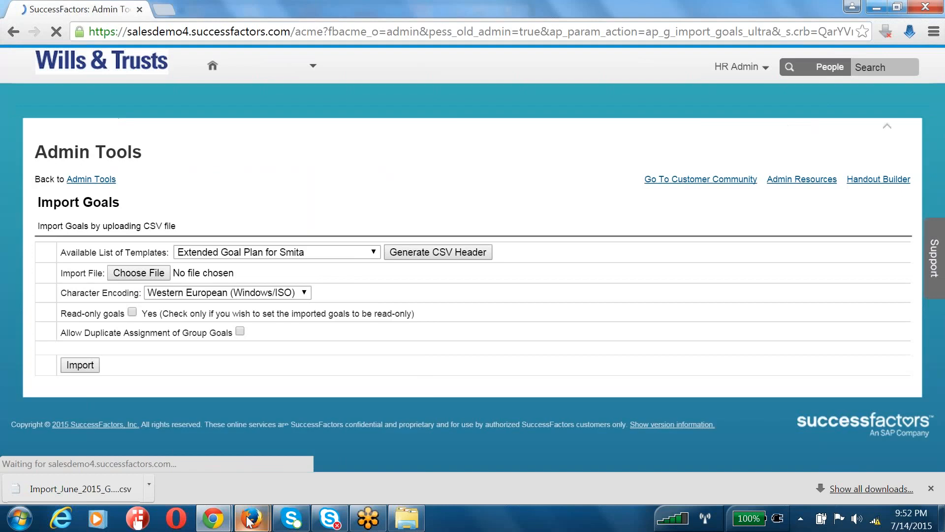
{"action": "mouse_move", "coordinate": [254, 512]}
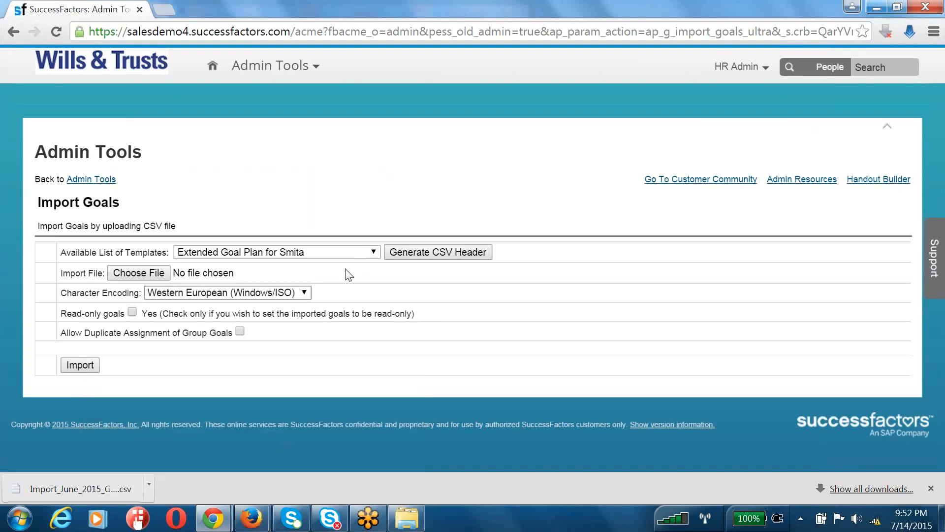
{"action": "left_click", "coordinate": [359, 251]}
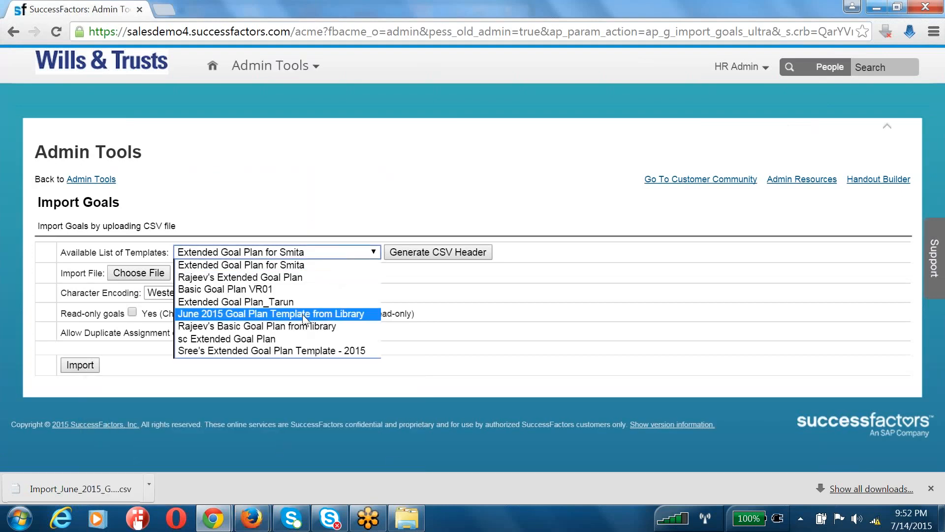
{"action": "left_click", "coordinate": [276, 312]}
{"action": "left_click", "coordinate": [156, 274]}
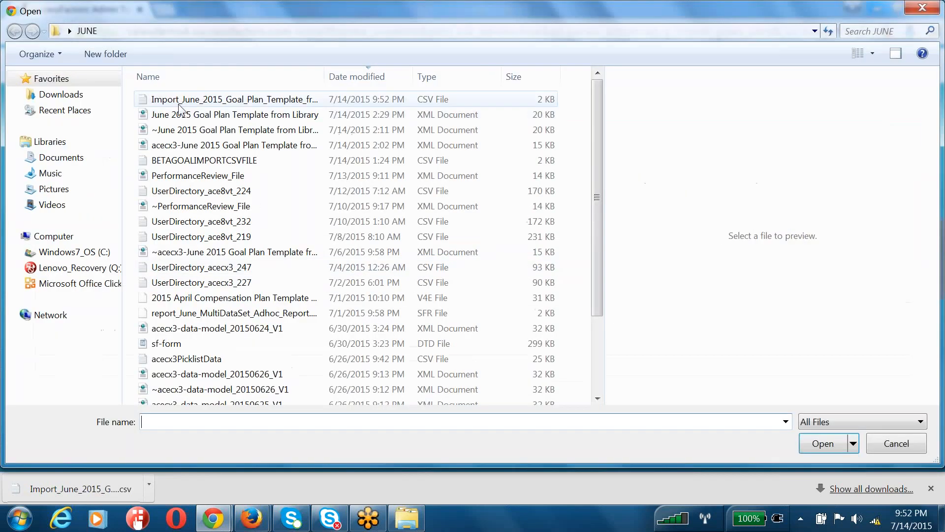
{"action": "double_click", "coordinate": [181, 102]}
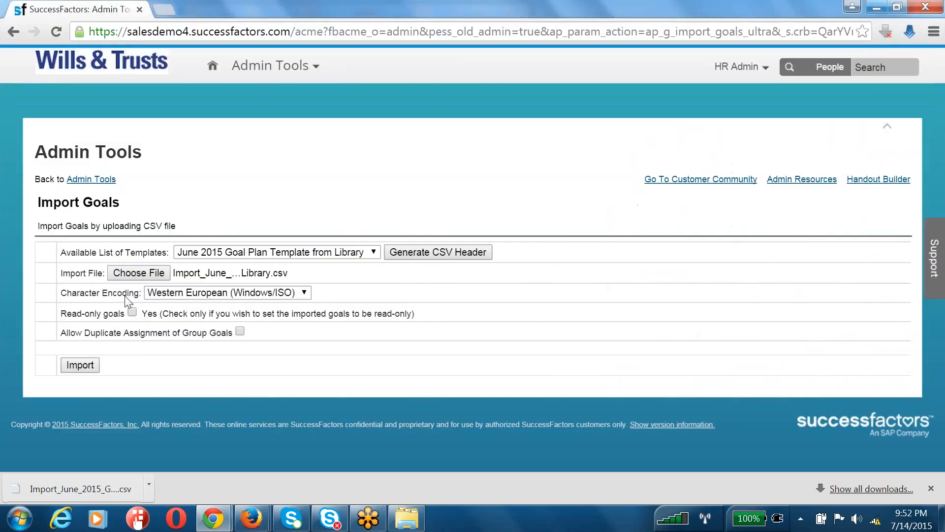
{"action": "left_click", "coordinate": [90, 365]}
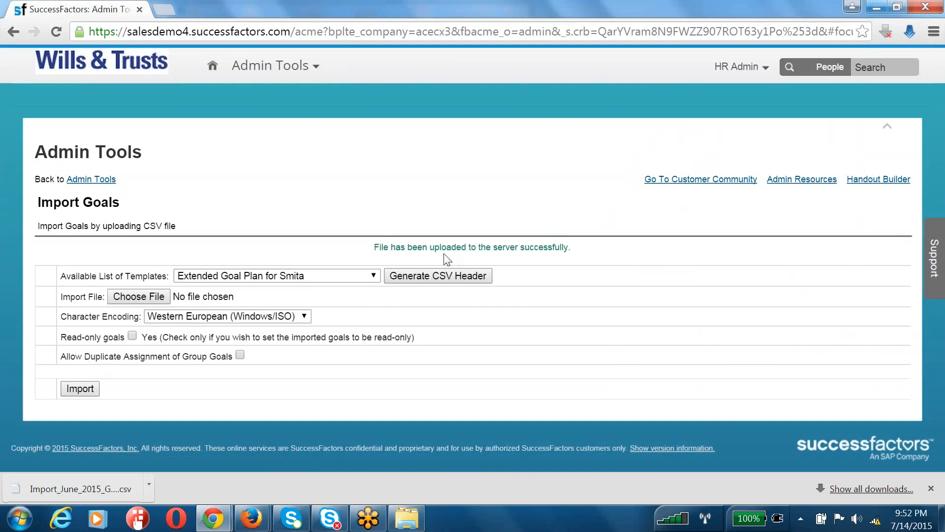
Check the upload success message and return to the admin tools browser window
{"action": "left_click_drag", "start_coordinate": [441, 247], "coordinate": [599, 246]}
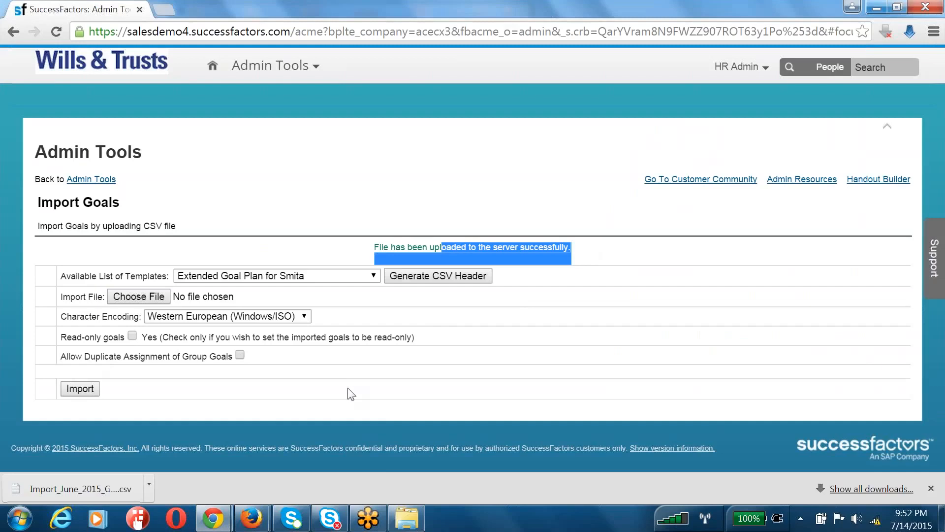
{"action": "left_click", "coordinate": [213, 518]}
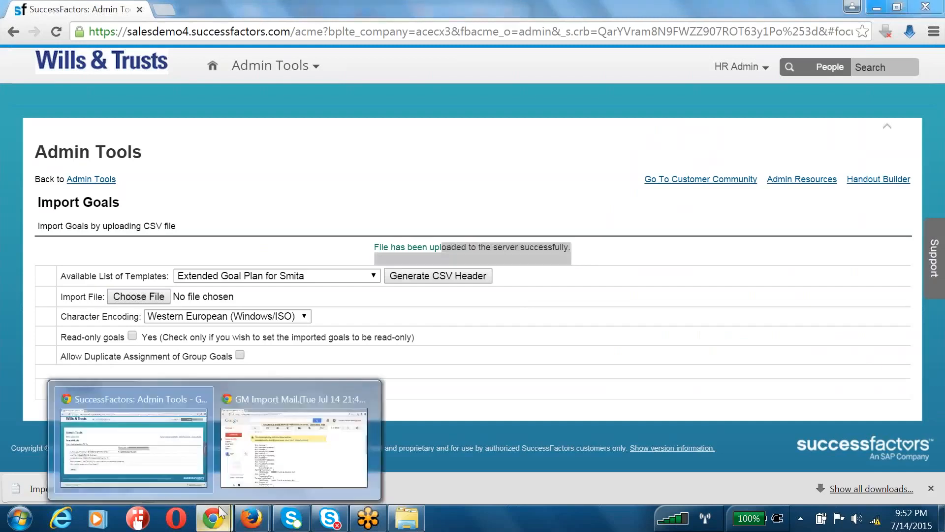
{"action": "left_click", "coordinate": [187, 460]}
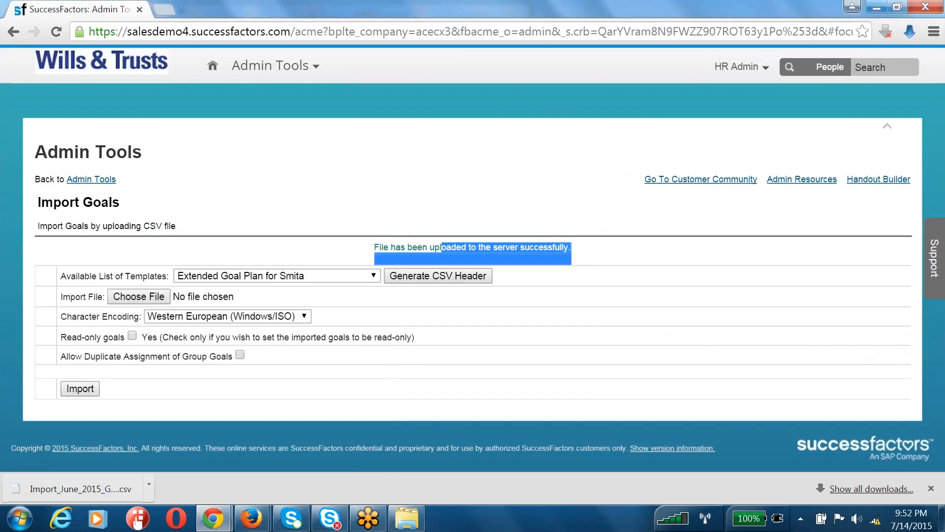
{"action": "left_click", "coordinate": [396, 200]}
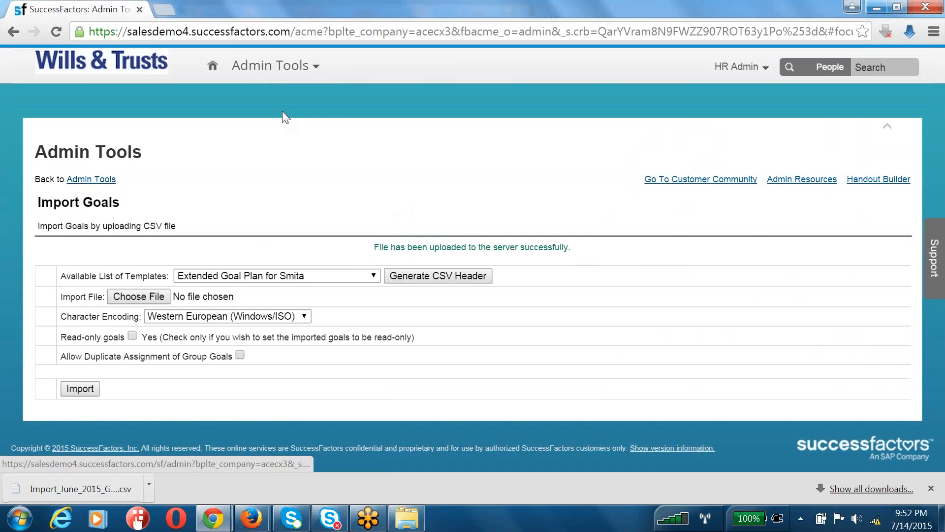
{"action": "left_click", "coordinate": [271, 66]}
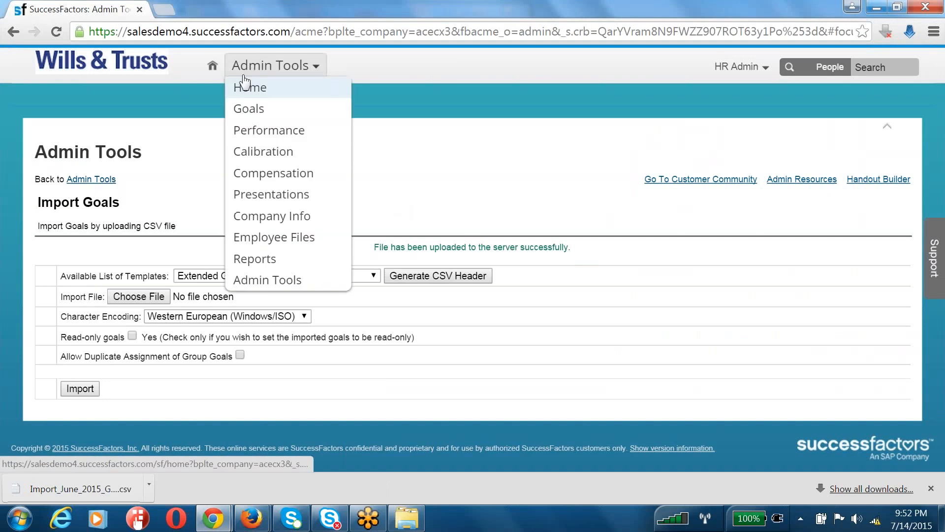
Open the June 2015 goal plan in Goals, review the imported goals, and tick goal 2.4 Increase Team Strength
{"action": "left_click", "coordinate": [266, 115]}
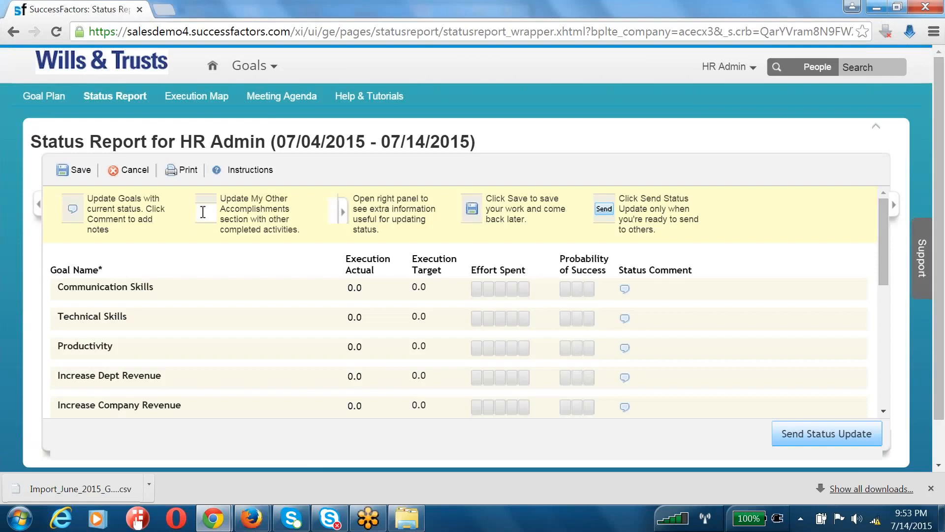
{"action": "left_click", "coordinate": [51, 97]}
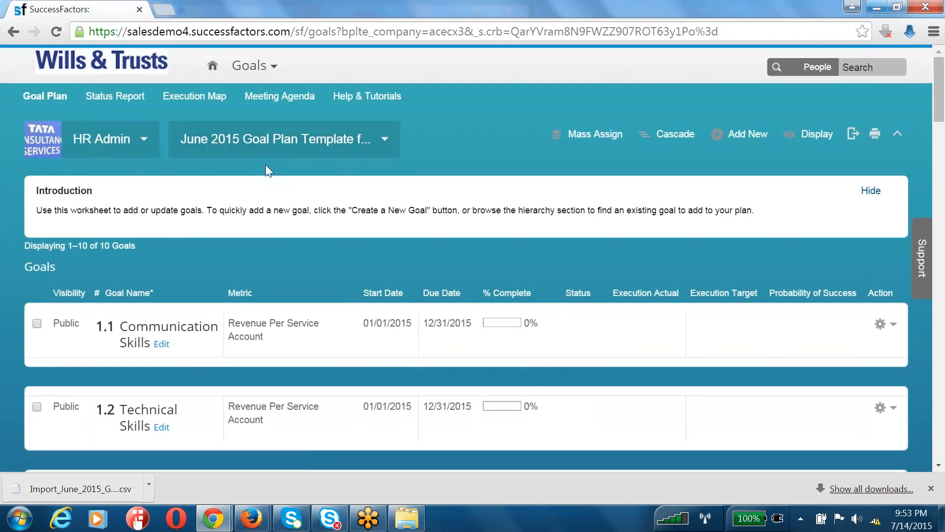
{"action": "scroll", "coordinate": [76, 441], "scroll_direction": "down", "scroll_amount": 6}
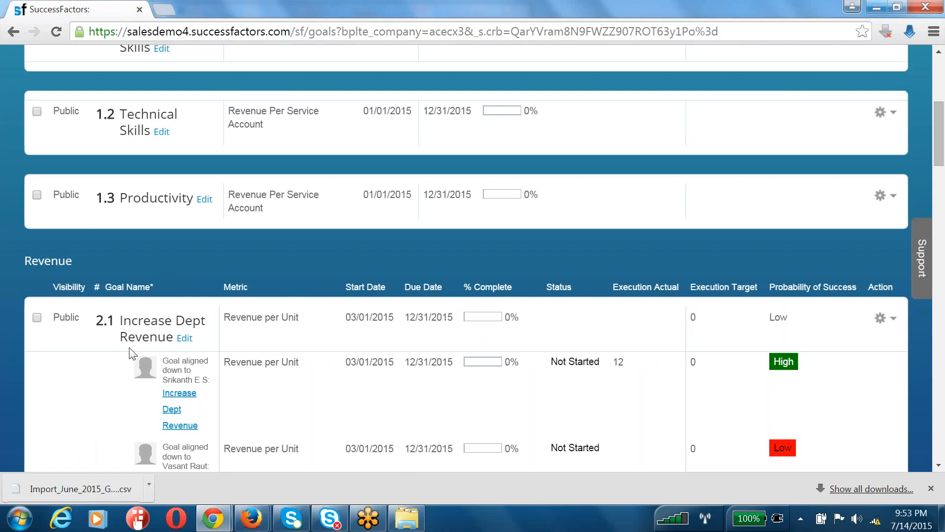
{"action": "scroll", "coordinate": [132, 353], "scroll_direction": "down", "scroll_amount": 20}
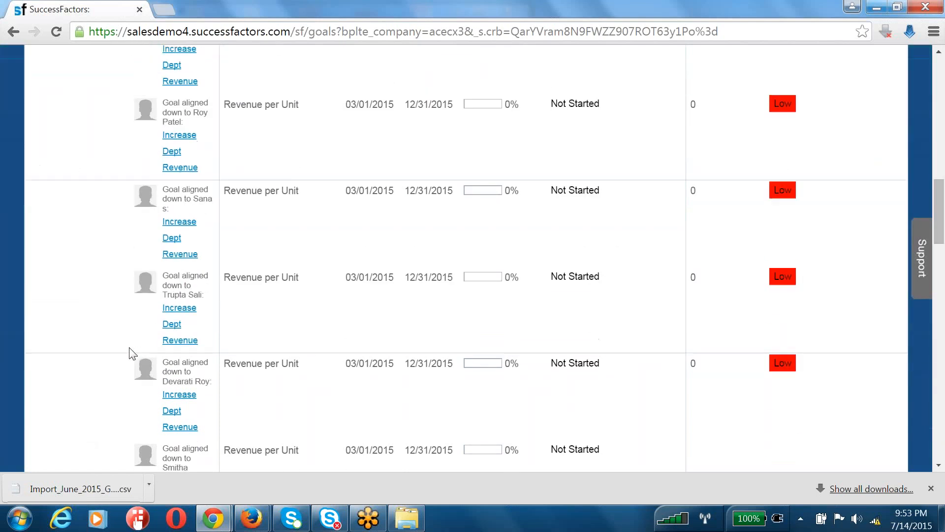
{"action": "scroll", "coordinate": [132, 353], "scroll_direction": "down", "scroll_amount": 10}
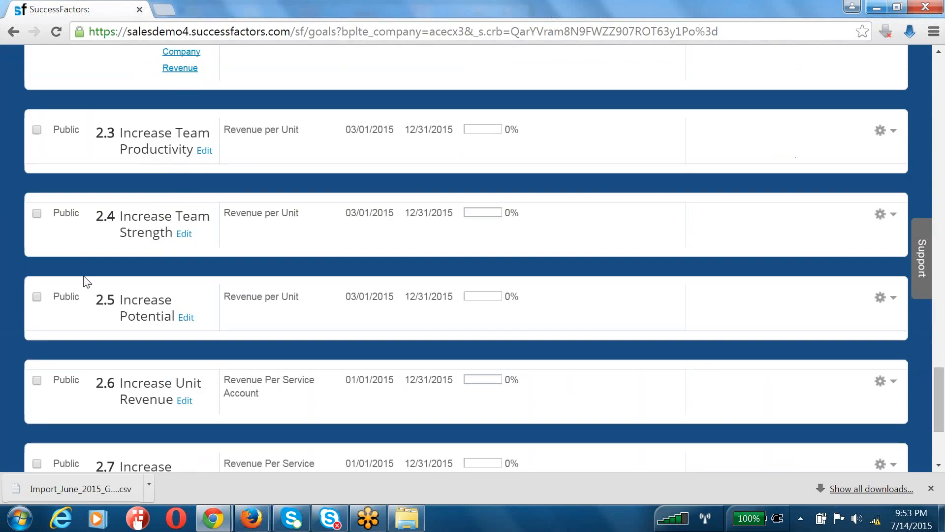
{"action": "left_click", "coordinate": [37, 214]}
{"action": "scroll", "coordinate": [275, 211], "scroll_direction": "up", "scroll_amount": 20}
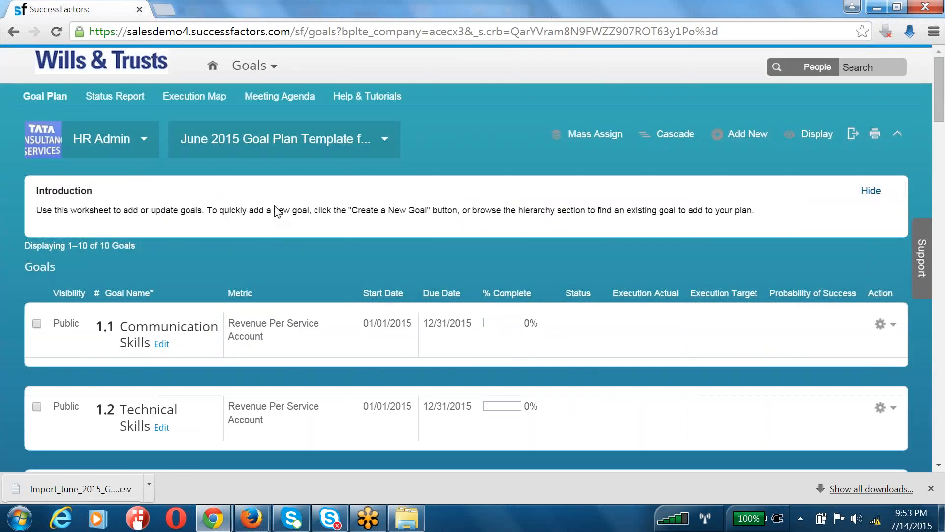
Cascade Increase Team Strength and Increase Potential to two chosen employees and confirm the rollup override
{"action": "left_click", "coordinate": [682, 145]}
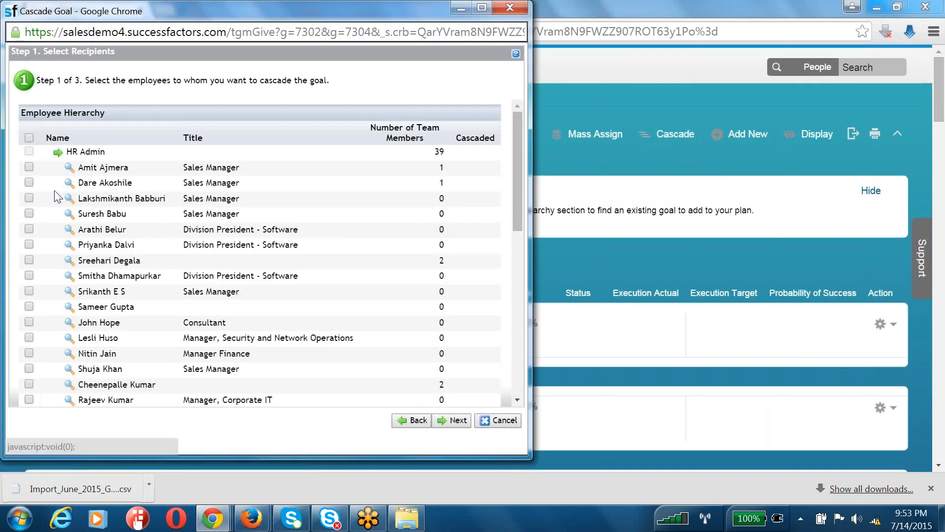
{"action": "left_click", "coordinate": [29, 183]}
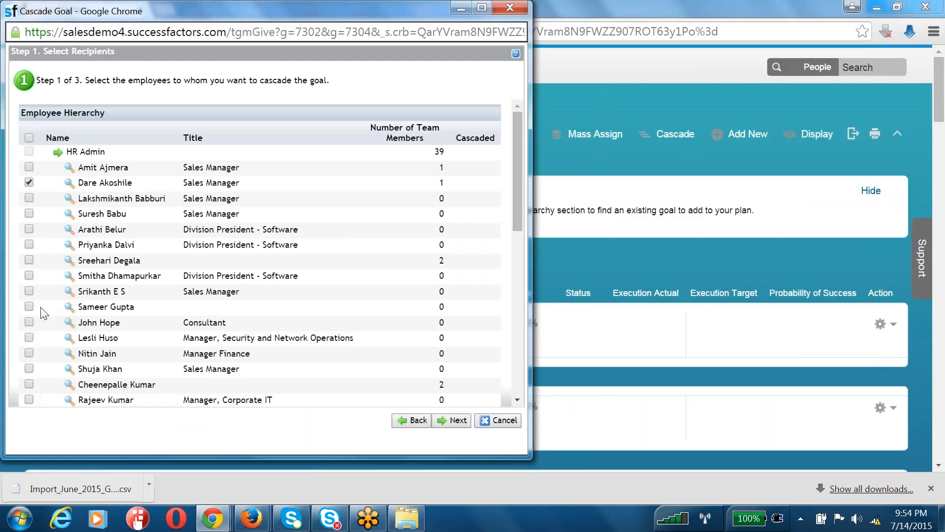
{"action": "left_click", "coordinate": [26, 261]}
{"action": "left_click", "coordinate": [456, 420]}
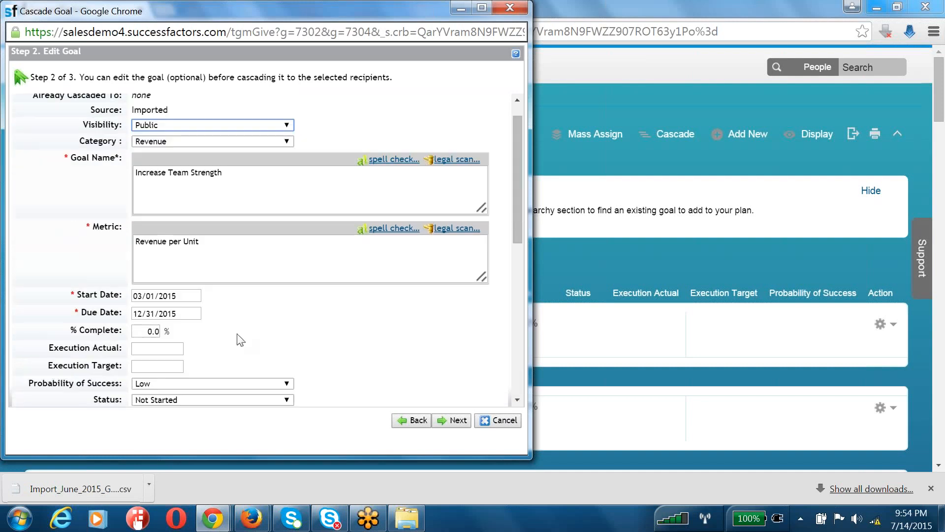
{"action": "scroll", "coordinate": [239, 338], "scroll_direction": "down", "scroll_amount": 6}
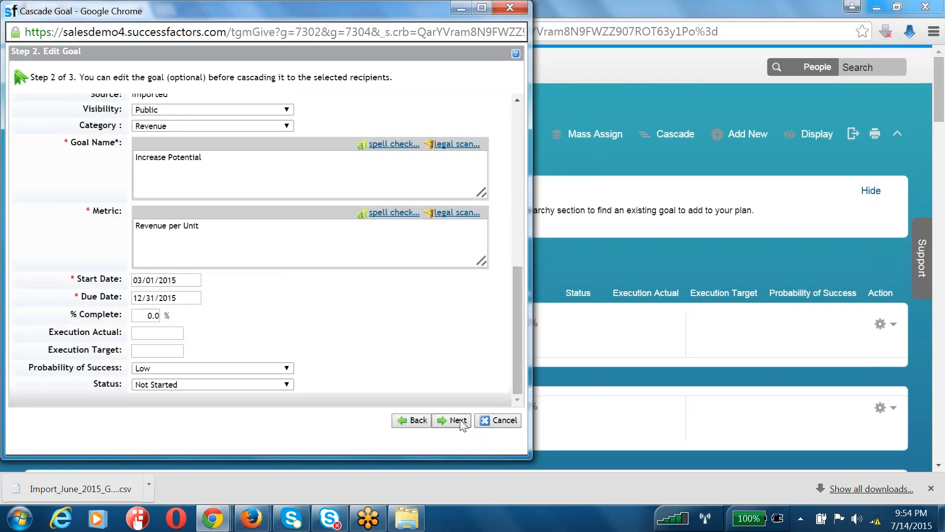
{"action": "left_click", "coordinate": [455, 419]}
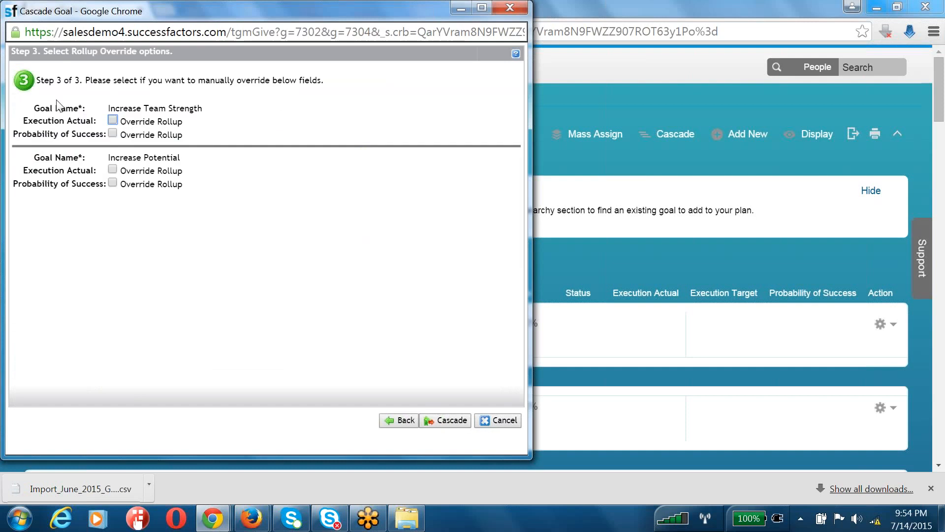
{"action": "left_click_drag", "start_coordinate": [59, 105], "coordinate": [205, 197]}
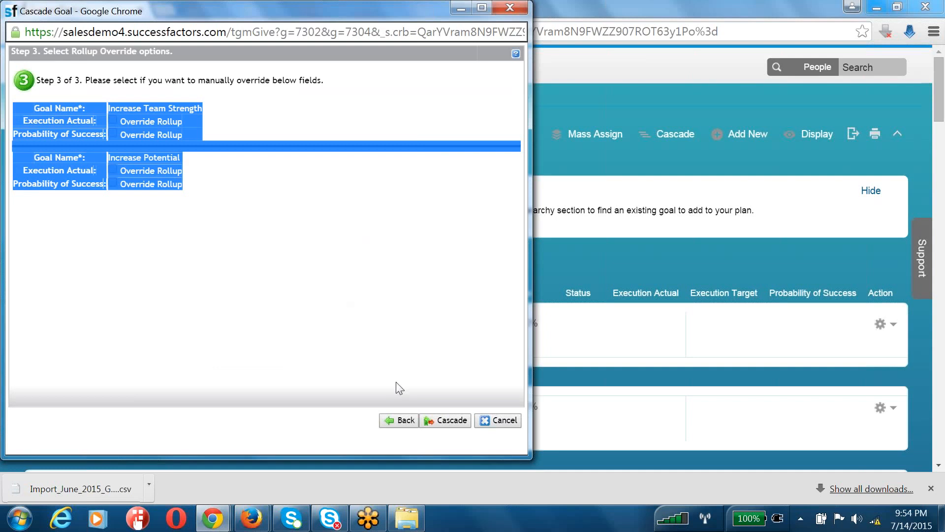
{"action": "left_click", "coordinate": [436, 423]}
{"action": "left_click", "coordinate": [320, 136]}
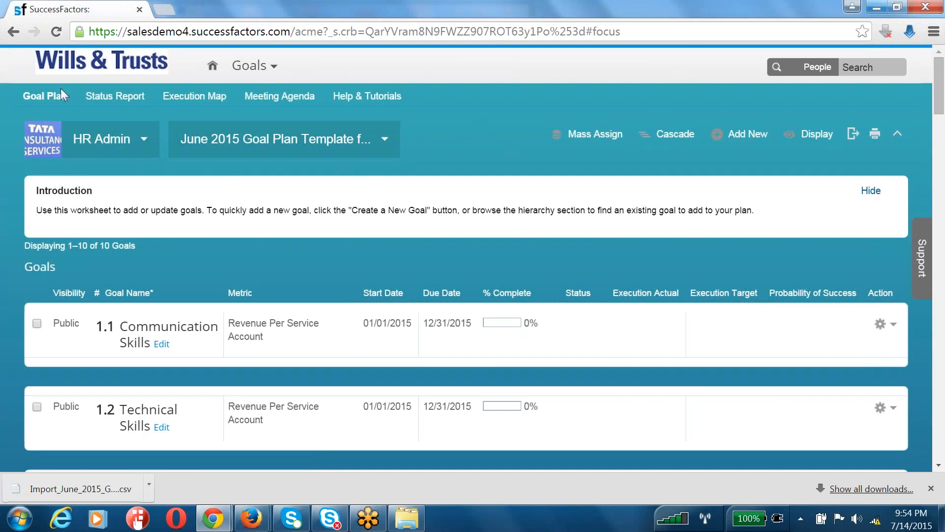
Return to the SuccessFactors Home page
{"action": "left_click", "coordinate": [248, 66]}
{"action": "left_click", "coordinate": [260, 105]}
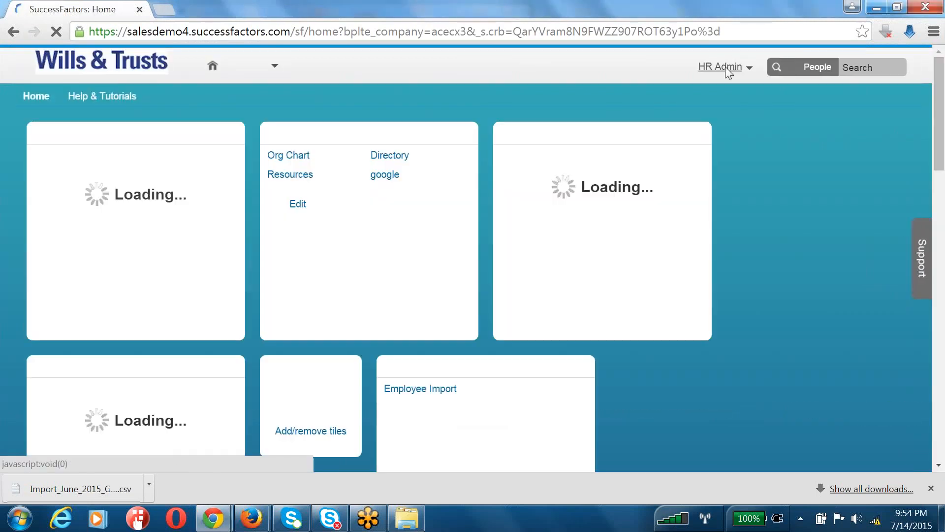
{"action": "left_click", "coordinate": [725, 69]}
{"action": "left_click", "coordinate": [712, 81]}
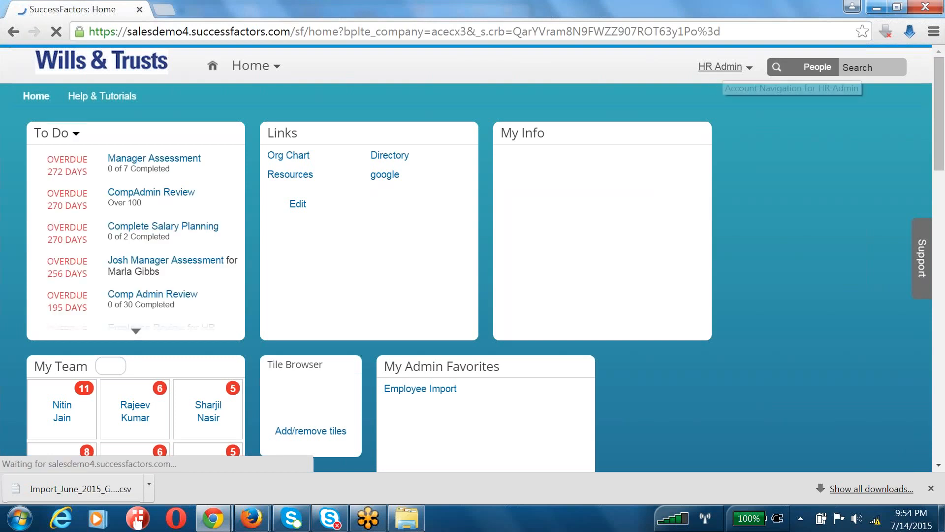
Proxy as the target employee, picking them by name from the suggestions
{"action": "left_click", "coordinate": [724, 68]}
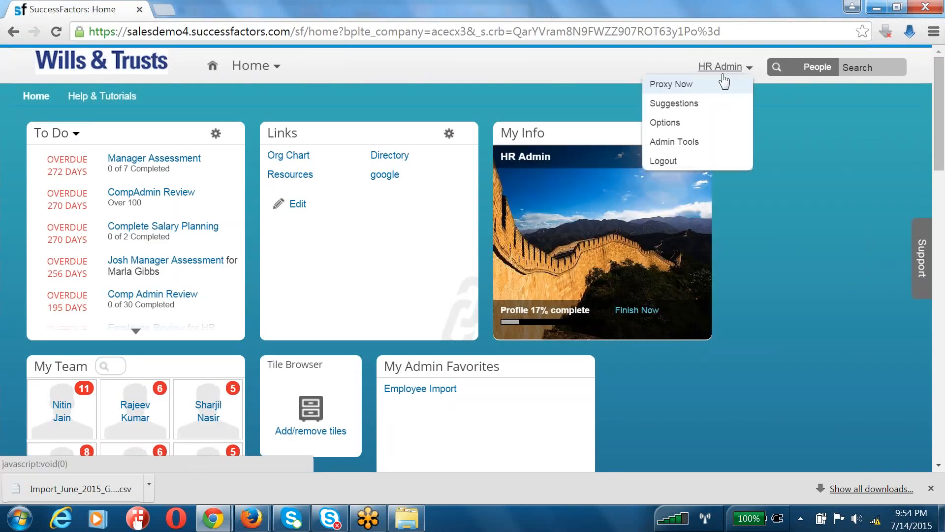
{"action": "left_click", "coordinate": [726, 86]}
{"action": "type", "text": "dare"}
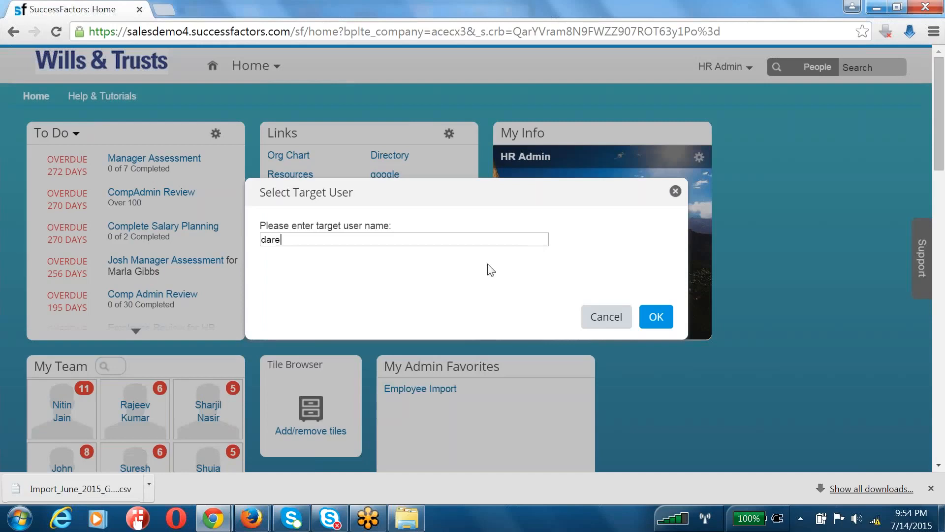
{"action": "left_click", "coordinate": [342, 260]}
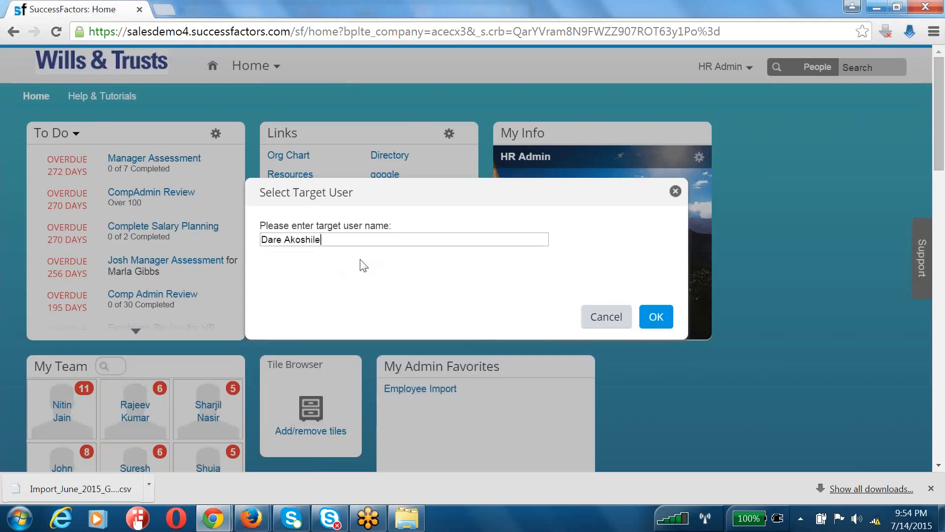
{"action": "left_click", "coordinate": [651, 326]}
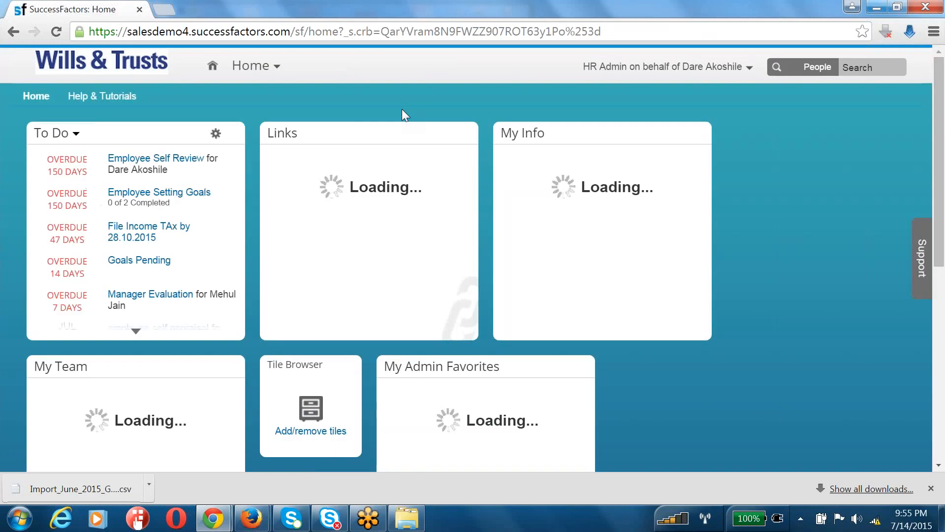
Open the Goals module and switch to the June 2015 goal plan
{"action": "left_click", "coordinate": [247, 69]}
{"action": "left_click", "coordinate": [253, 105]}
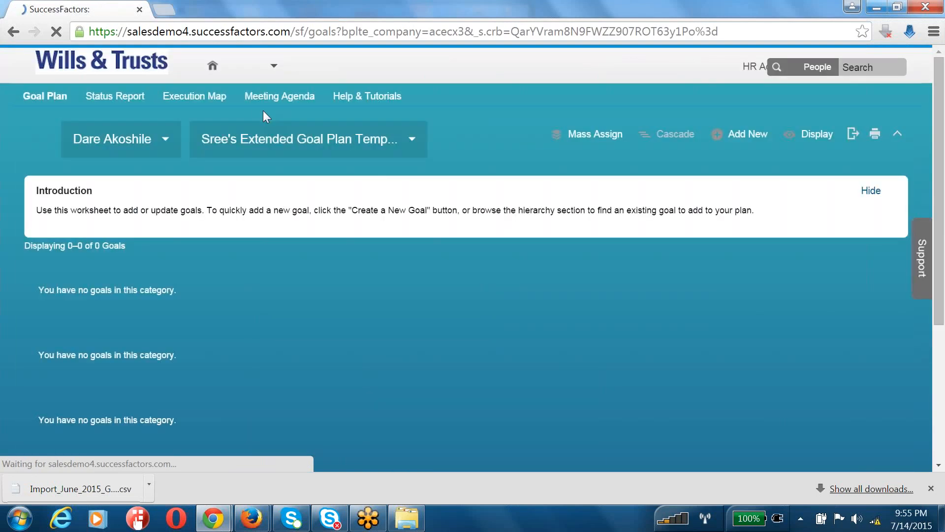
{"action": "left_click", "coordinate": [280, 148]}
{"action": "left_click", "coordinate": [283, 188]}
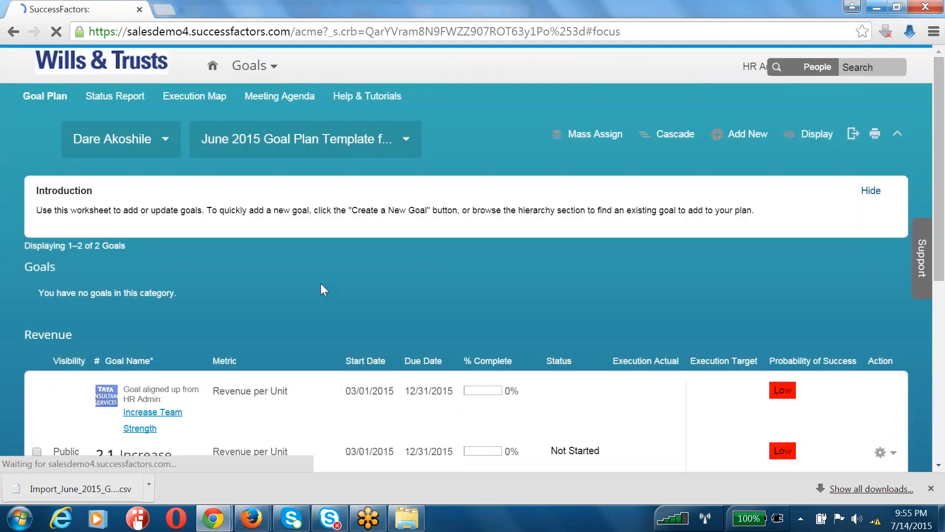
Review the cascaded Increase Team Strength goal and the alignment notes on both Revenue goals
{"action": "scroll", "coordinate": [318, 323], "scroll_direction": "down", "scroll_amount": 5}
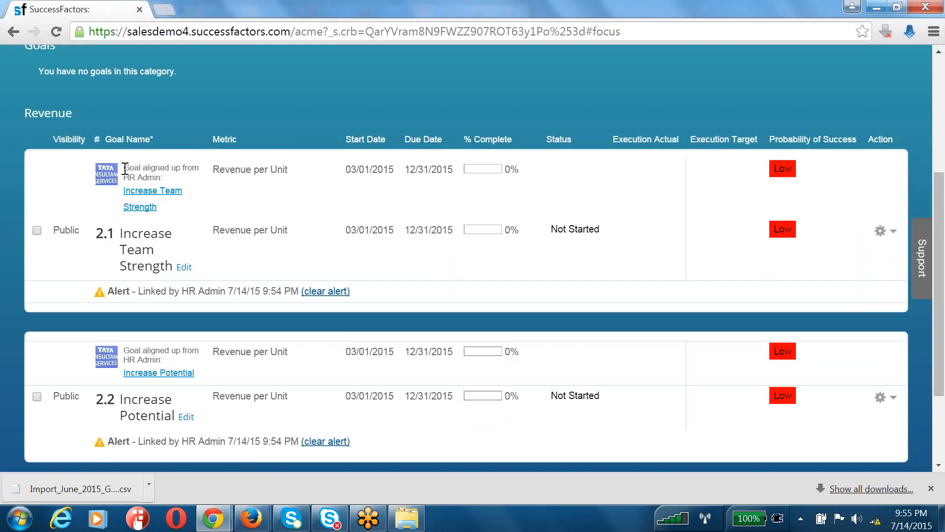
{"action": "left_click_drag", "start_coordinate": [125, 169], "coordinate": [159, 178]}
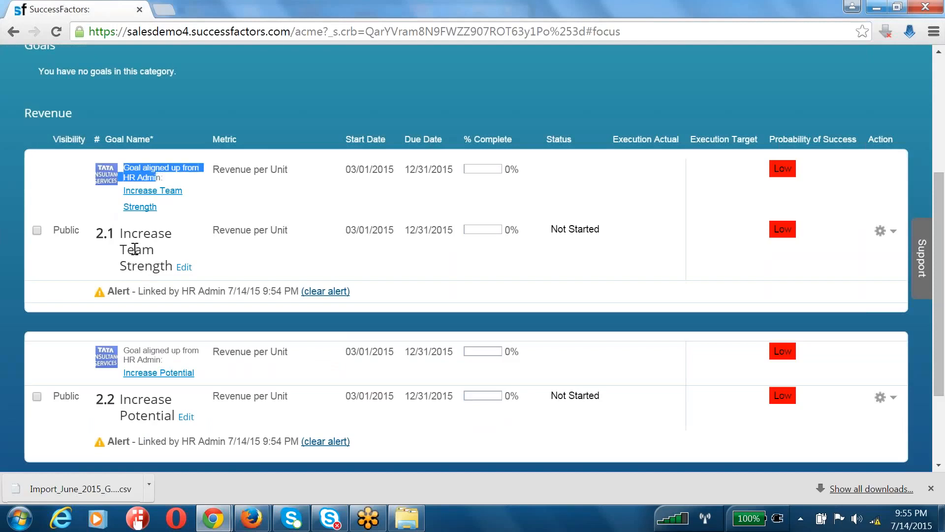
{"action": "left_click_drag", "start_coordinate": [76, 230], "coordinate": [156, 269]}
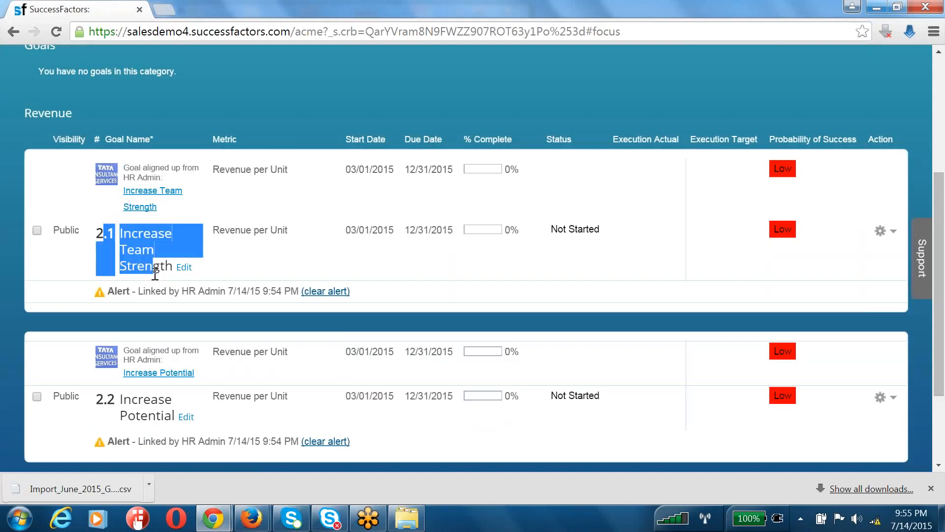
{"action": "scroll", "coordinate": [127, 355], "scroll_direction": "down", "scroll_amount": 2}
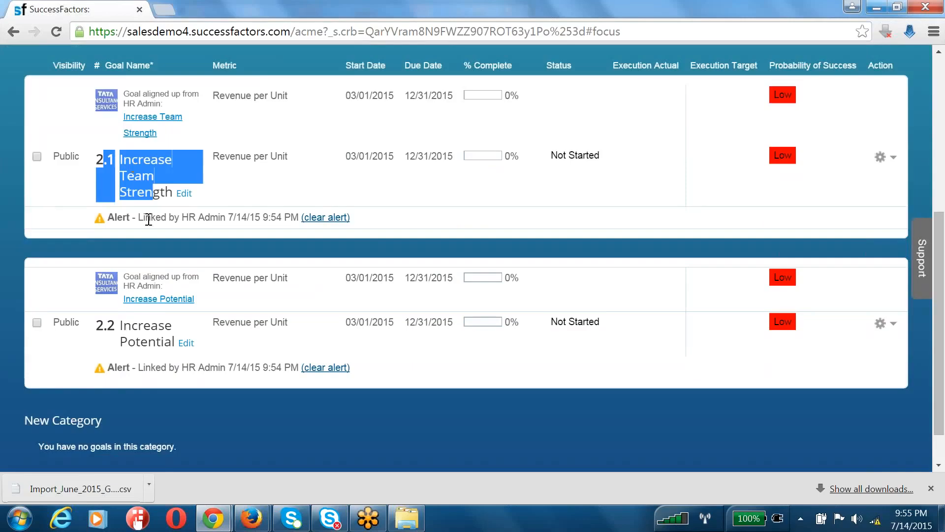
{"action": "left_click", "coordinate": [124, 283]}
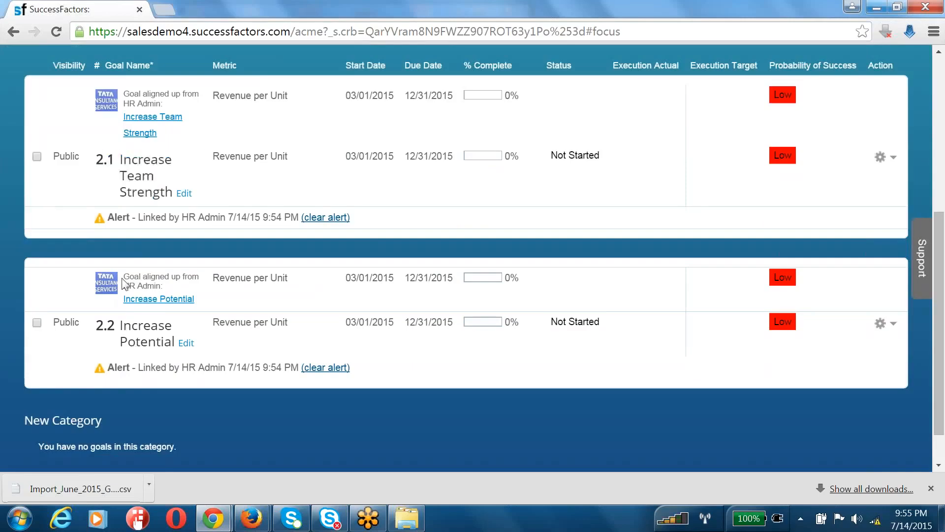
{"action": "left_click_drag", "start_coordinate": [124, 283], "coordinate": [162, 287]}
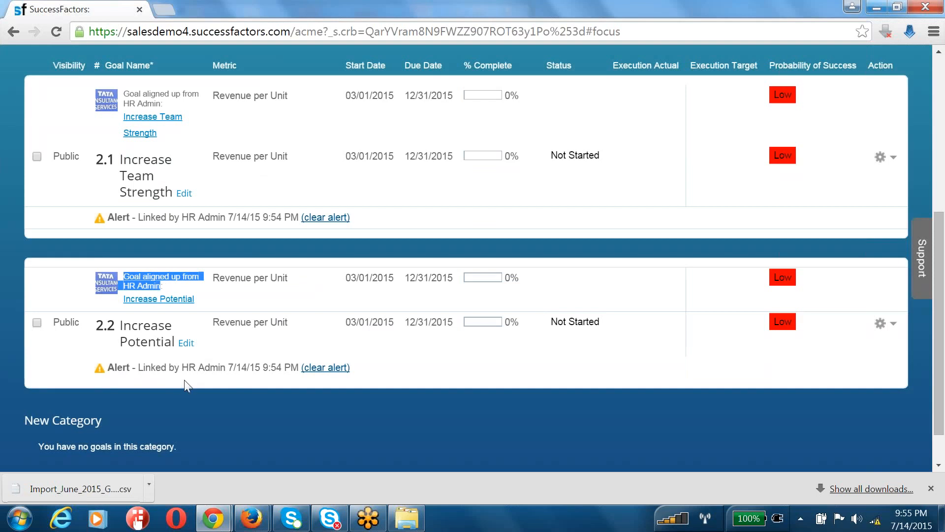
{"action": "scroll", "coordinate": [180, 382], "scroll_direction": "up", "scroll_amount": 5}
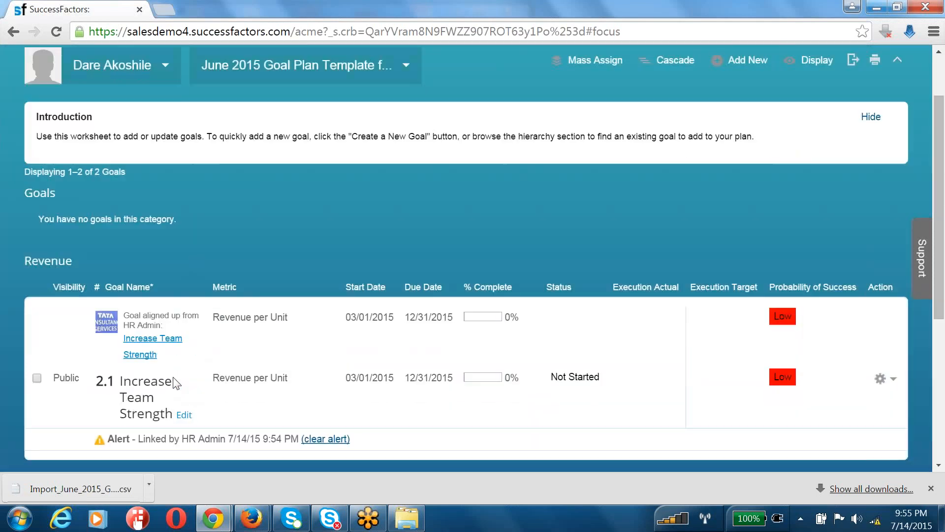
{"action": "scroll", "coordinate": [174, 382], "scroll_direction": "up", "scroll_amount": 2}
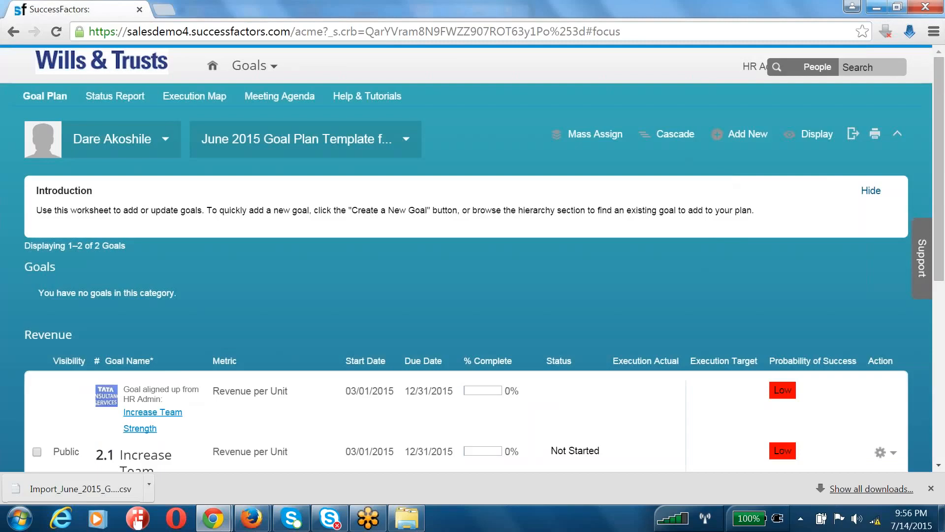
Stop proxying with Become Self and refresh the waiting import jobs list
{"action": "left_click", "coordinate": [747, 71]}
{"action": "left_click", "coordinate": [747, 126]}
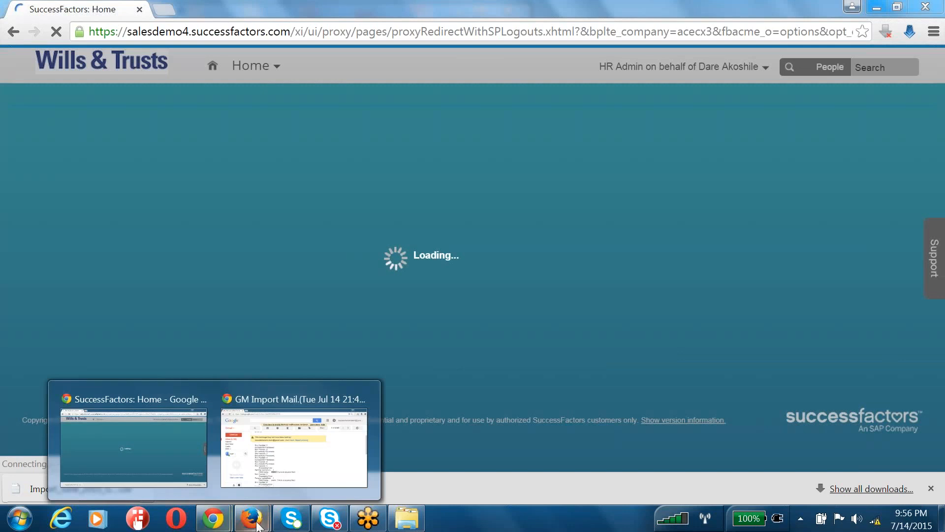
{"action": "mouse_move", "coordinate": [257, 526]}
{"action": "left_click", "coordinate": [270, 485]}
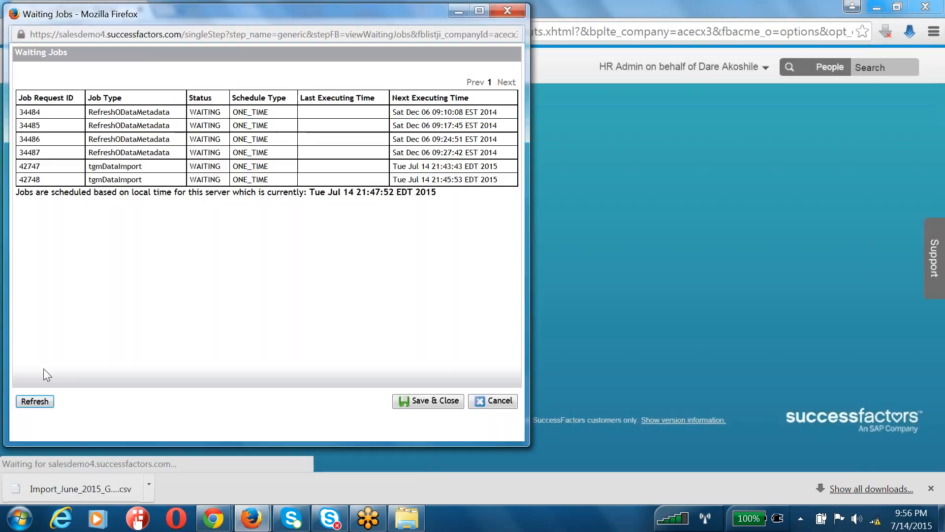
{"action": "left_click", "coordinate": [33, 404]}
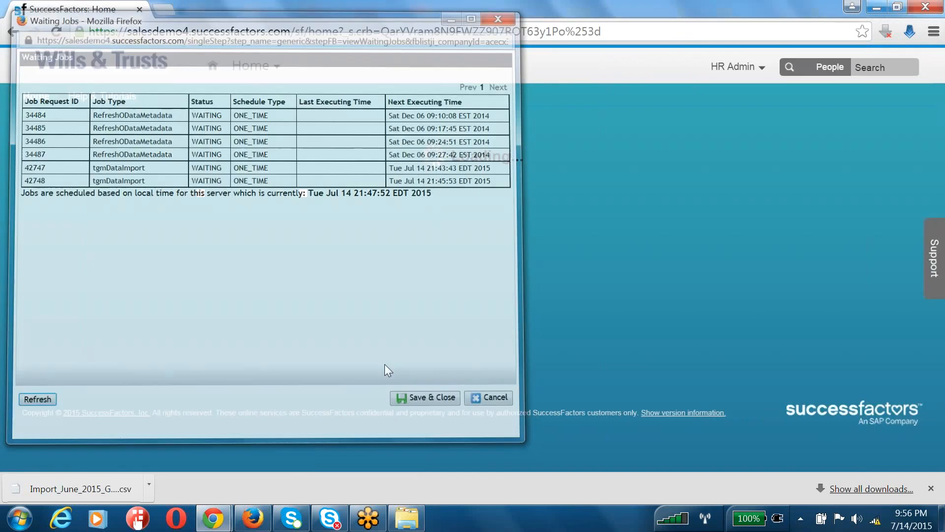
In the provisioning job monitor, check View Waiting Jobs, then open Manage Scheduled Jobs
{"action": "left_click", "coordinate": [257, 522]}
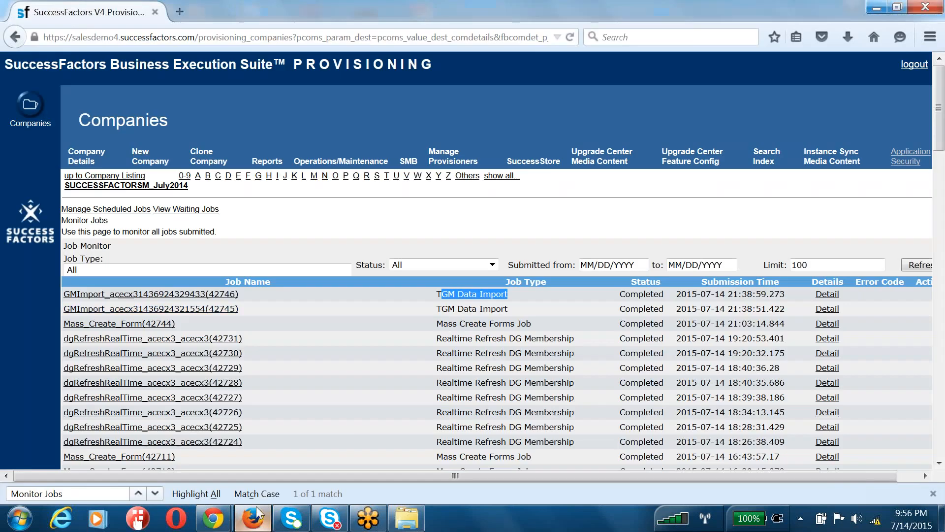
{"action": "left_click", "coordinate": [168, 209]}
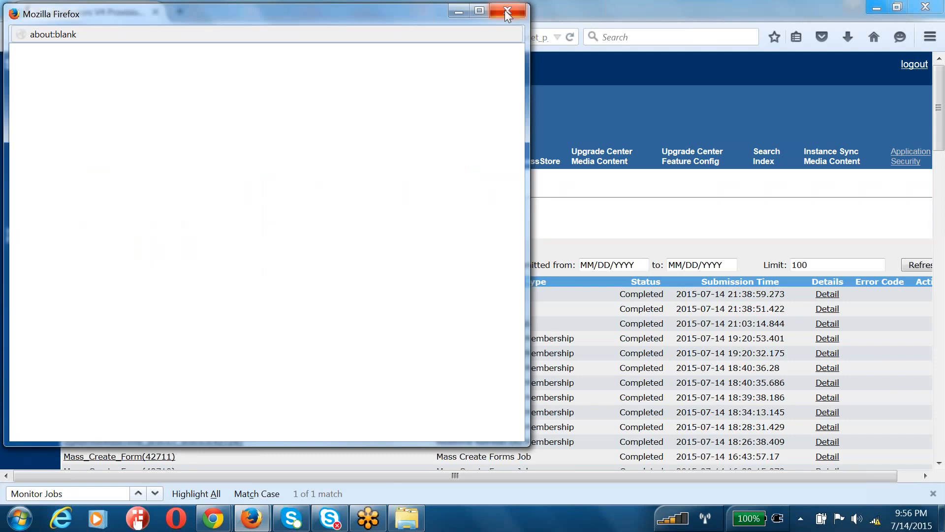
{"action": "left_click", "coordinate": [507, 11]}
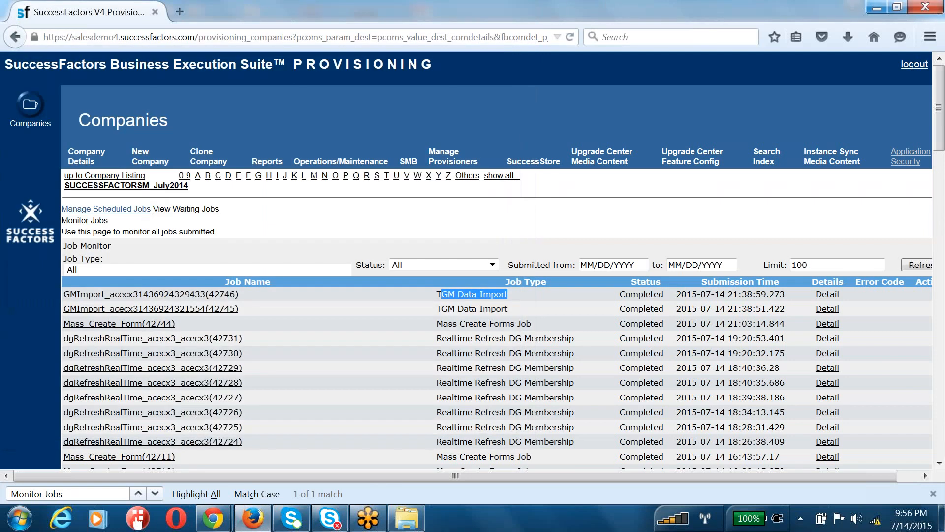
{"action": "left_click", "coordinate": [130, 209]}
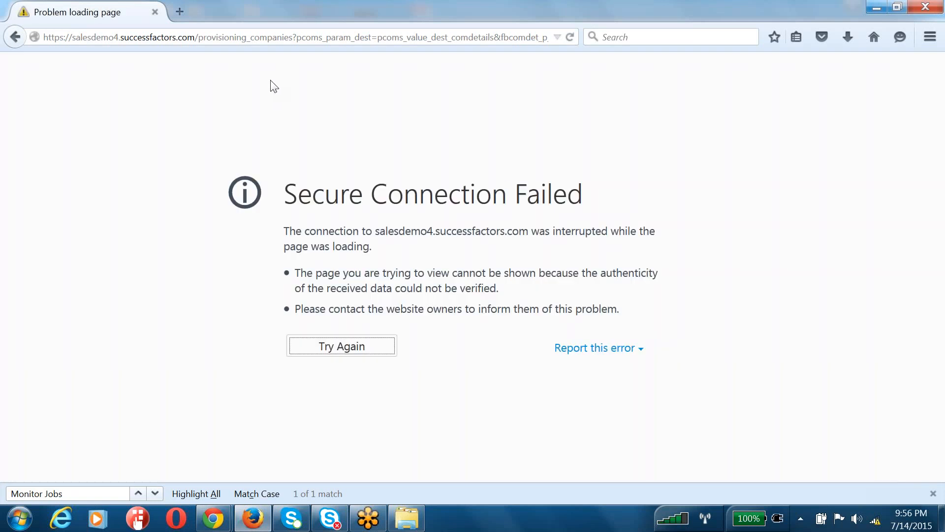
{"action": "left_click", "coordinate": [201, 40]}
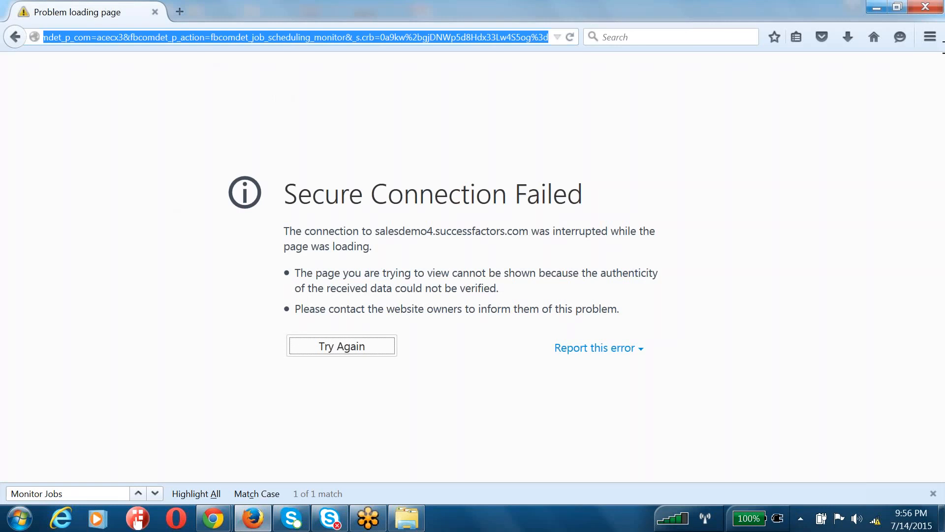
{"action": "type", "text": "https://salesdemo4.successfactors.com/provisioning_login"}
{"action": "key", "text": "Return"}
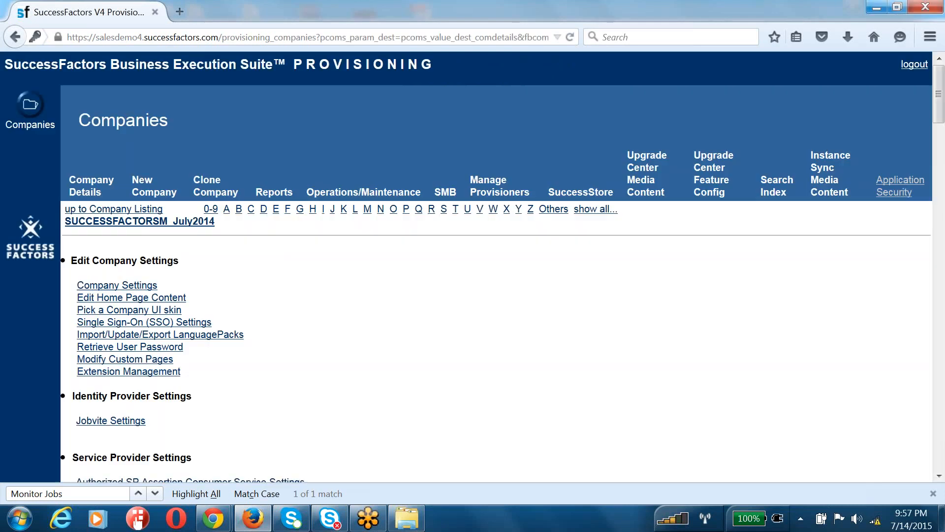
{"action": "key", "text": "ctrl+f"}
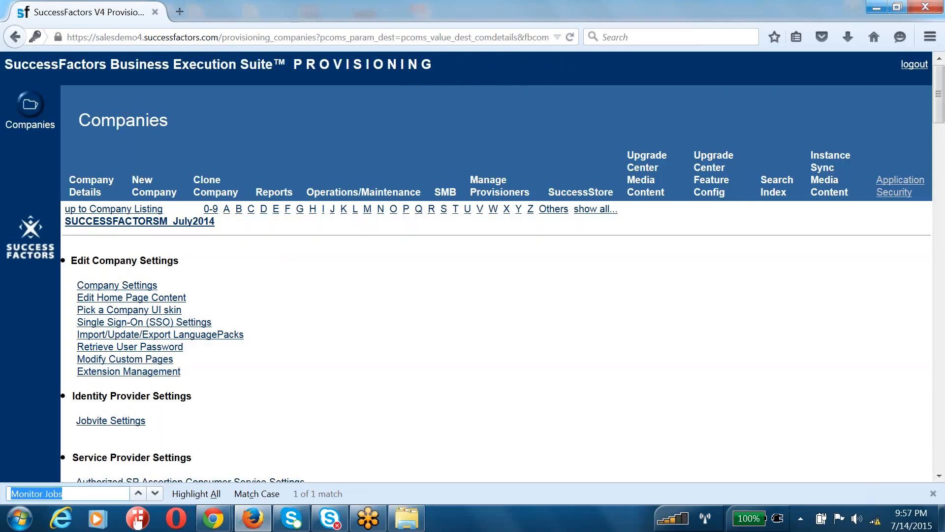
Open Monitor Jobs, confirm no TGM Data Import jobs are still waiting, and close the list
{"action": "type", "text": "Monitor Jobs"}
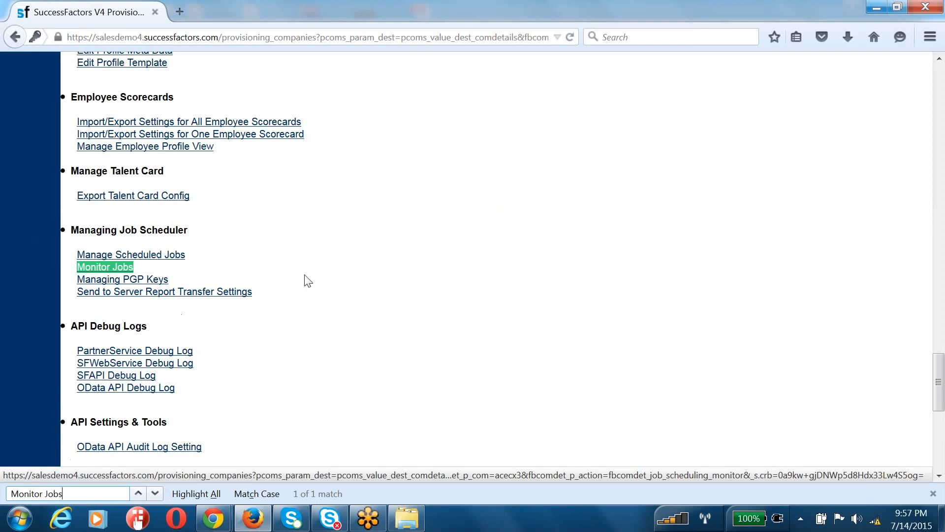
{"action": "left_click", "coordinate": [116, 270]}
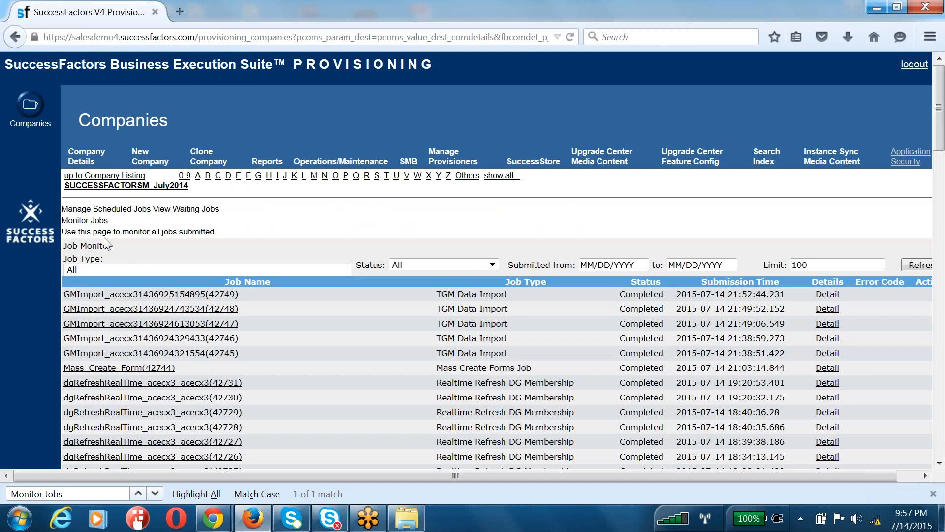
{"action": "left_click", "coordinate": [186, 209]}
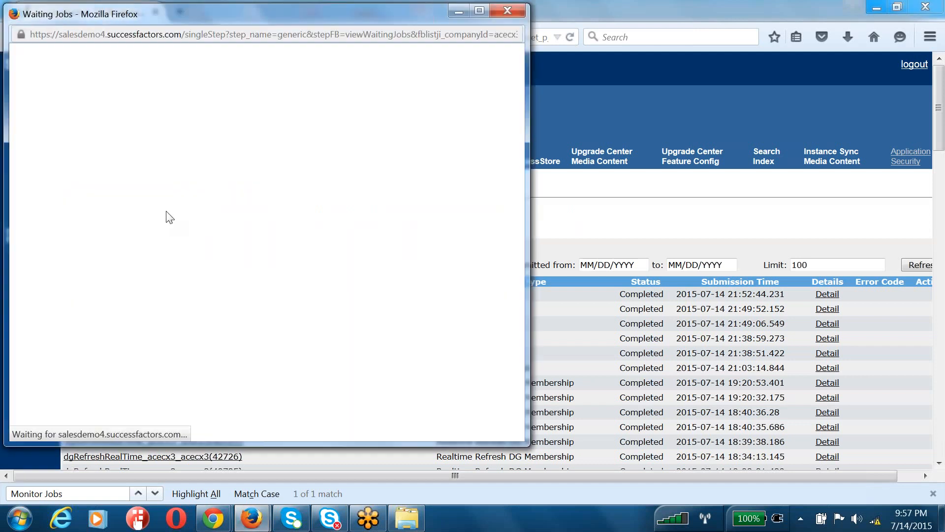
{"action": "left_click_drag", "start_coordinate": [97, 98], "coordinate": [201, 194]}
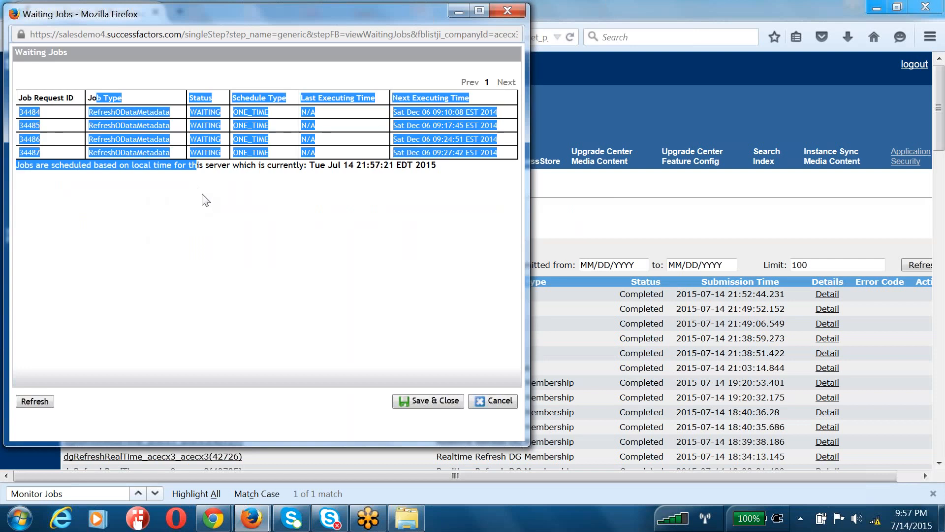
{"action": "left_click", "coordinate": [423, 422]}
{"action": "left_click", "coordinate": [492, 400]}
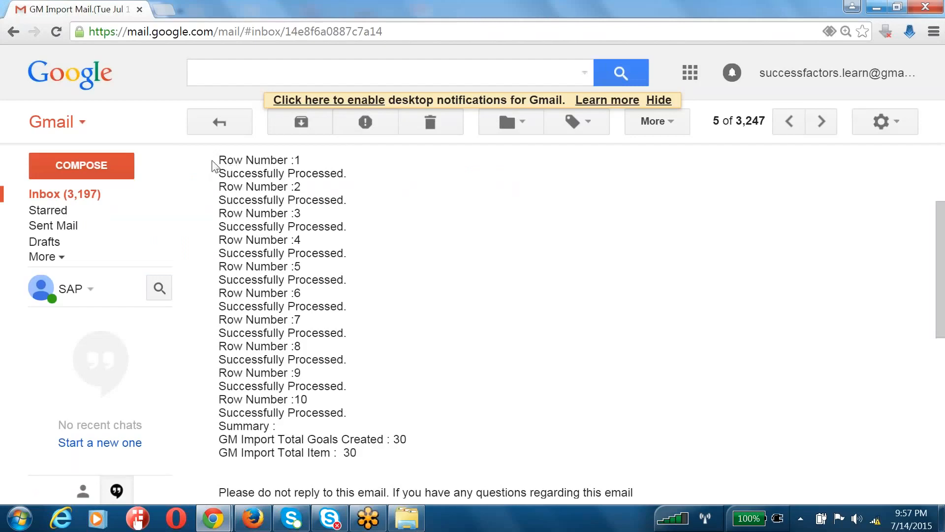
Review all ten processed-row results in the goal import email, then minimize Gmail
{"action": "left_click_drag", "start_coordinate": [215, 164], "coordinate": [348, 281]}
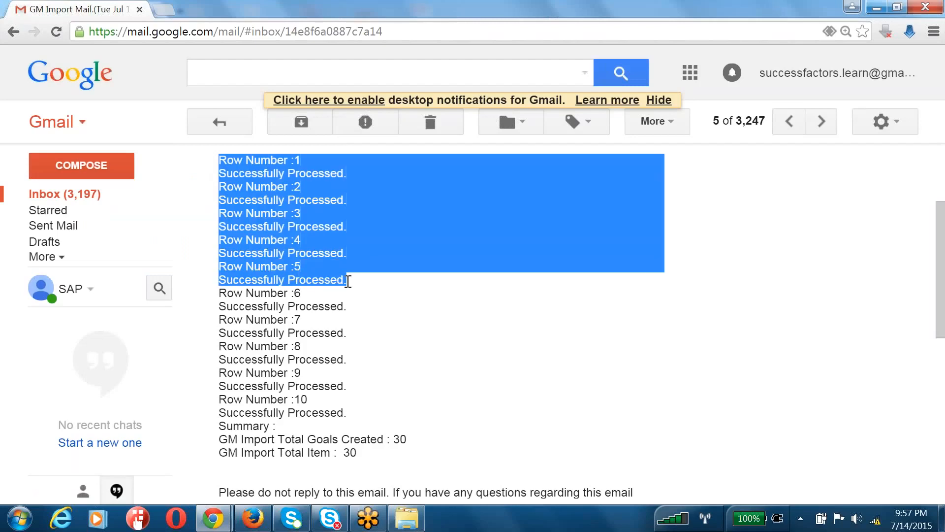
{"action": "left_click", "coordinate": [316, 336]}
{"action": "left_click_drag", "start_coordinate": [217, 293], "coordinate": [367, 413]}
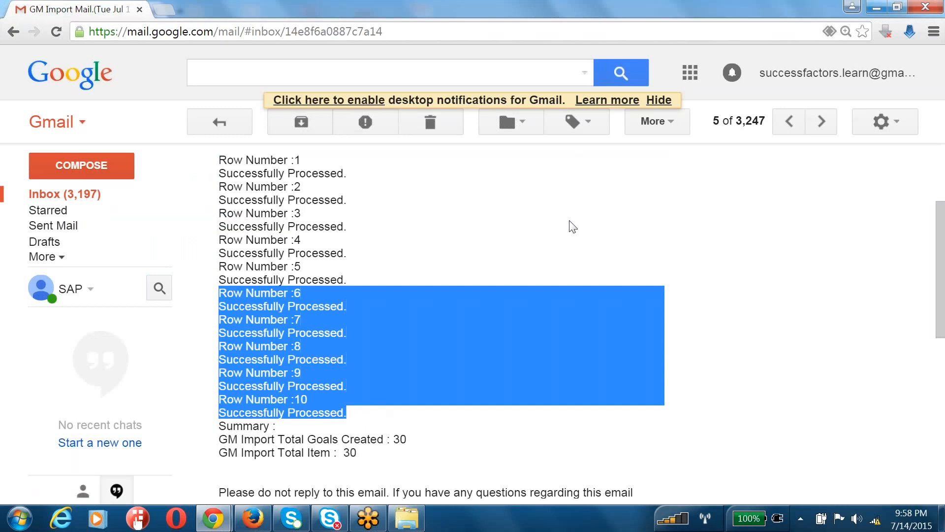
{"action": "left_click", "coordinate": [877, 6]}
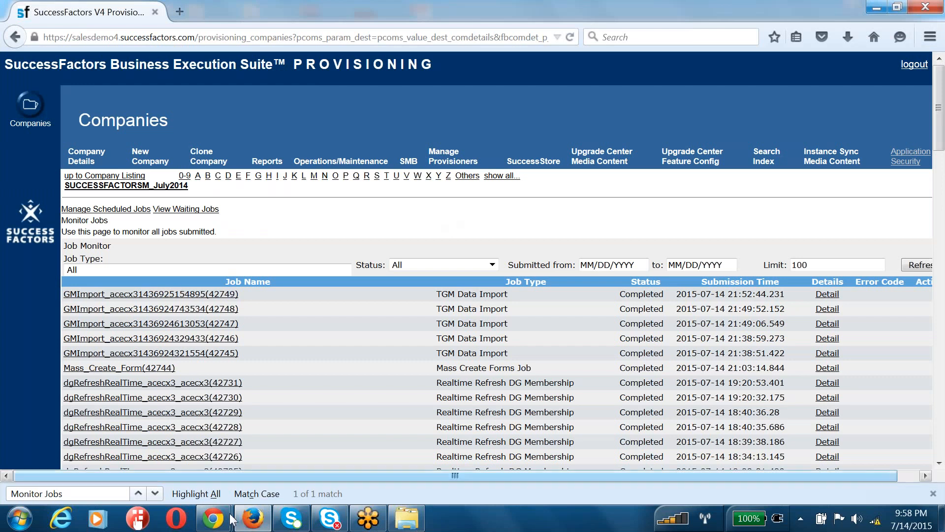
From the SuccessFactors Home page, use HR Admin > Proxy Now to act as the employee whose goals were imported
{"action": "mouse_move", "coordinate": [227, 523]}
{"action": "left_click", "coordinate": [172, 445]}
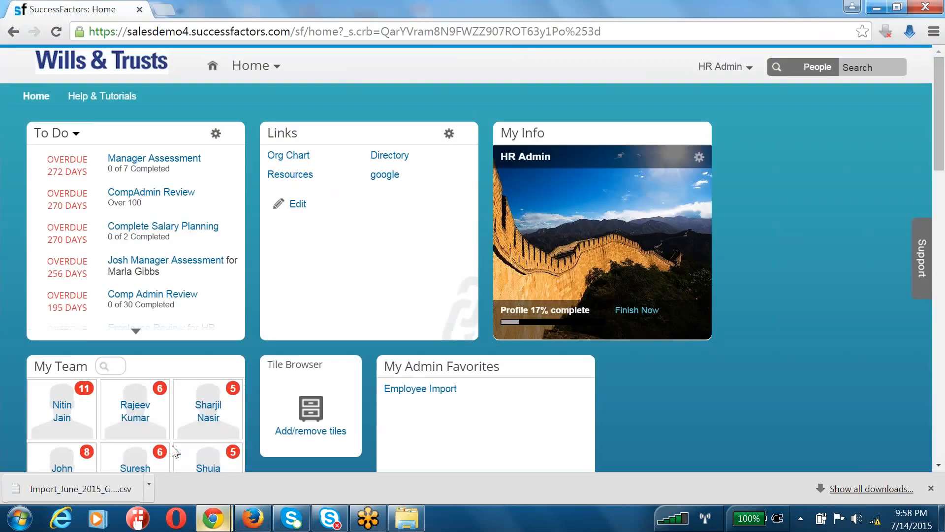
{"action": "left_click", "coordinate": [725, 67]}
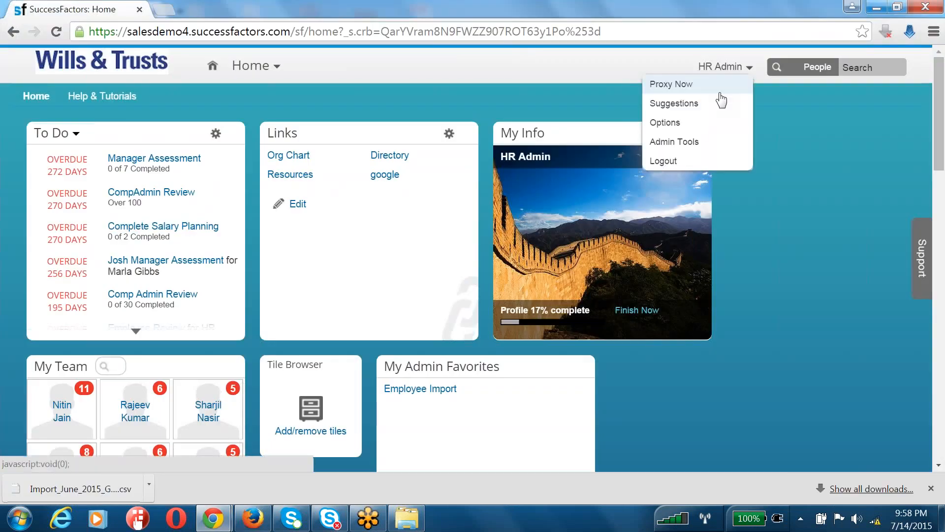
{"action": "left_click", "coordinate": [720, 86]}
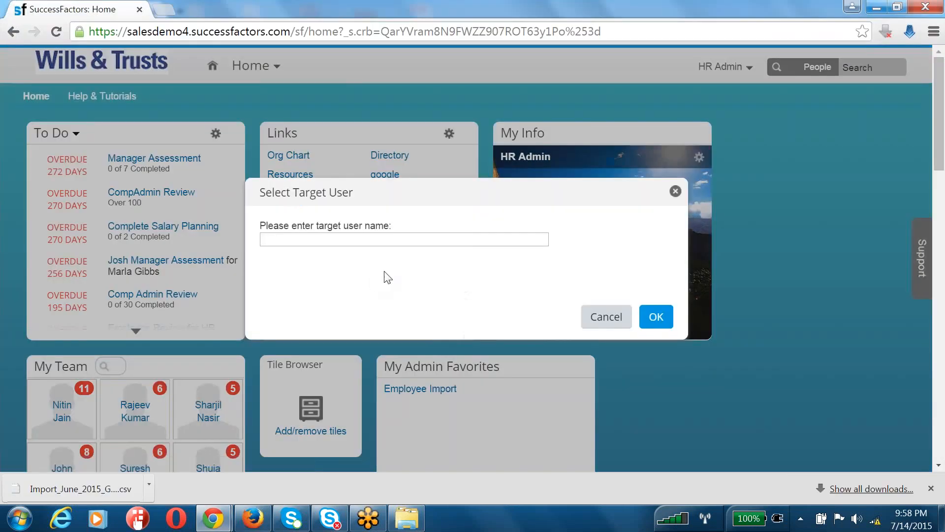
{"action": "type", "text": "rajeev"}
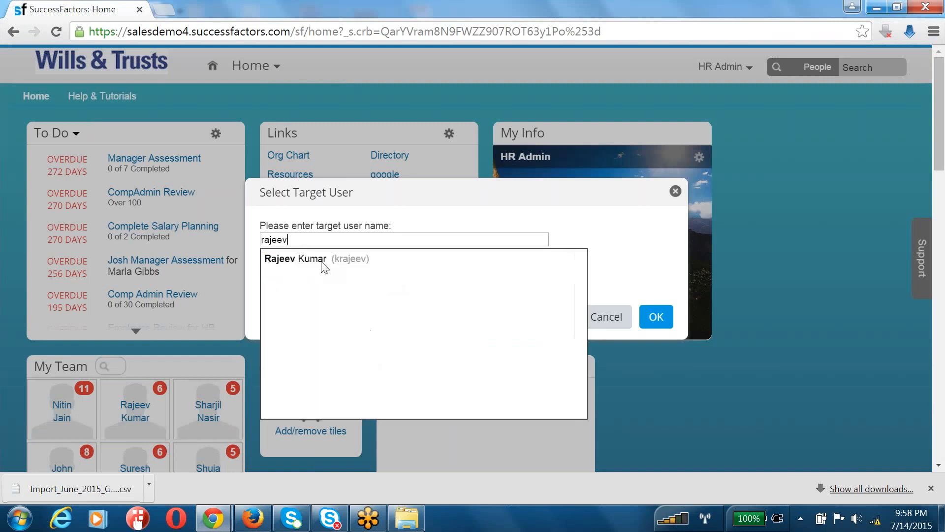
{"action": "left_click", "coordinate": [320, 263]}
{"action": "left_click", "coordinate": [654, 318]}
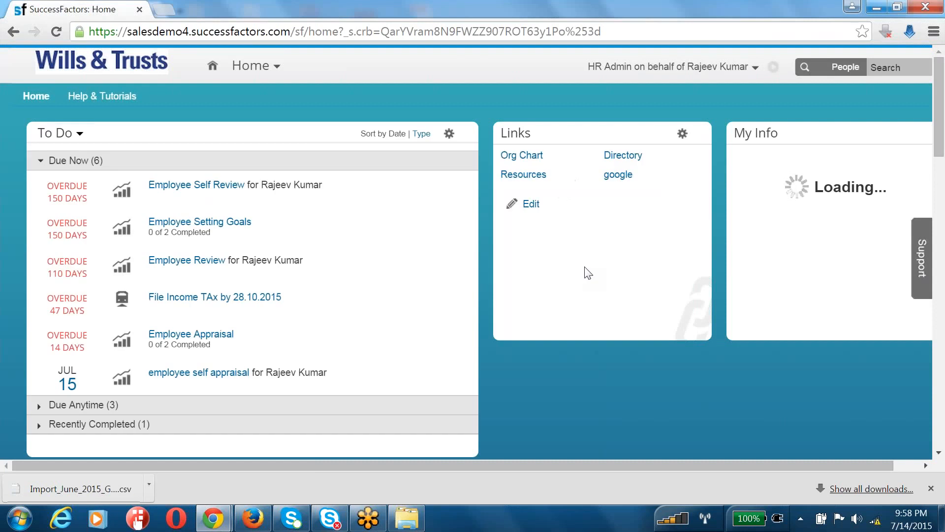
Open the employee's June 2015 goal plan and scroll through the goals, marking the Revenue category
{"action": "left_click", "coordinate": [251, 65]}
{"action": "left_click", "coordinate": [251, 109]}
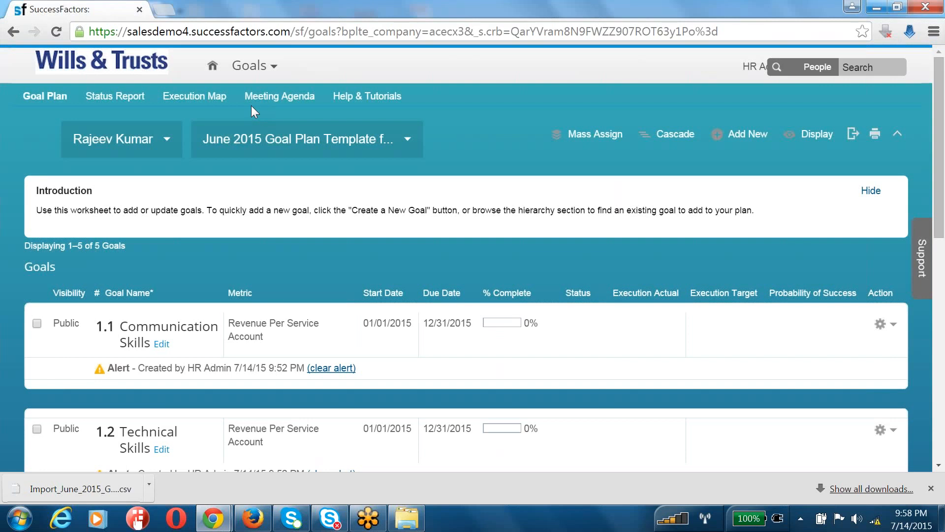
{"action": "scroll", "coordinate": [331, 220], "scroll_direction": "down", "scroll_amount": 3}
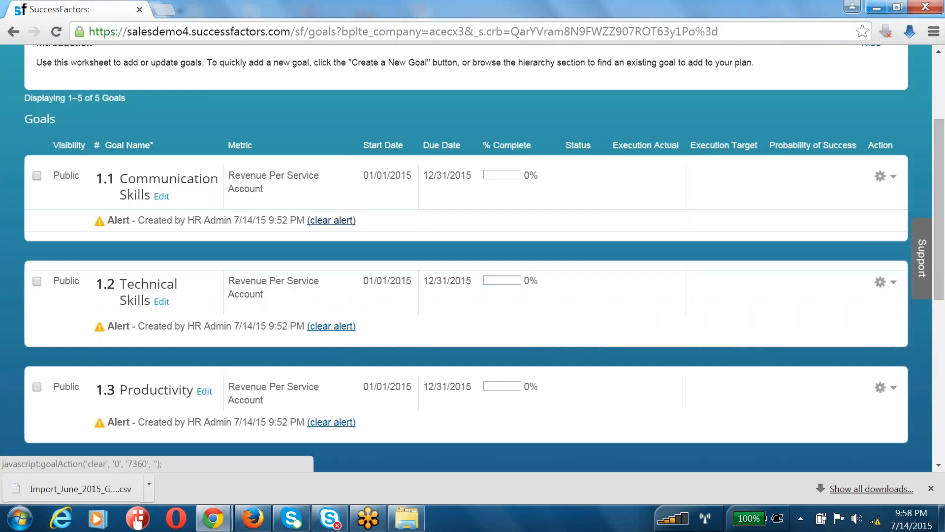
{"action": "scroll", "coordinate": [320, 232], "scroll_direction": "down", "scroll_amount": 7}
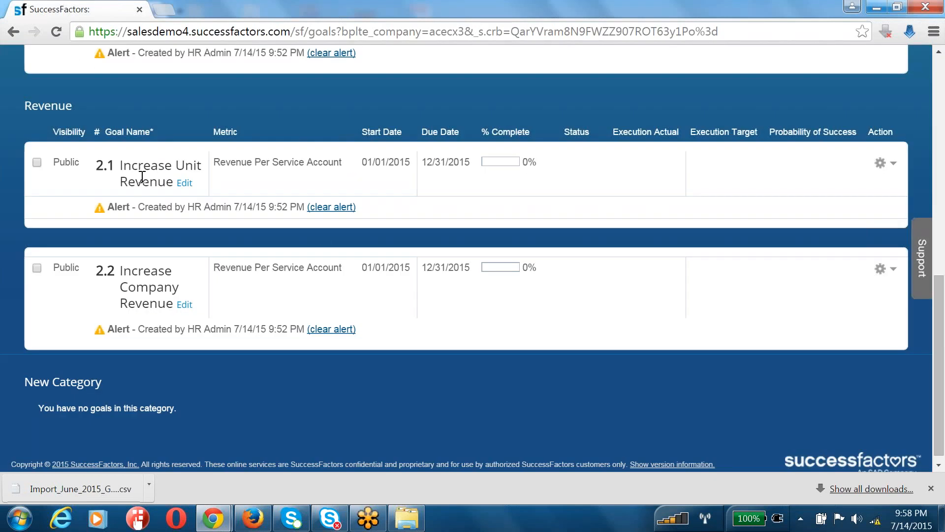
{"action": "double_click", "coordinate": [45, 99]}
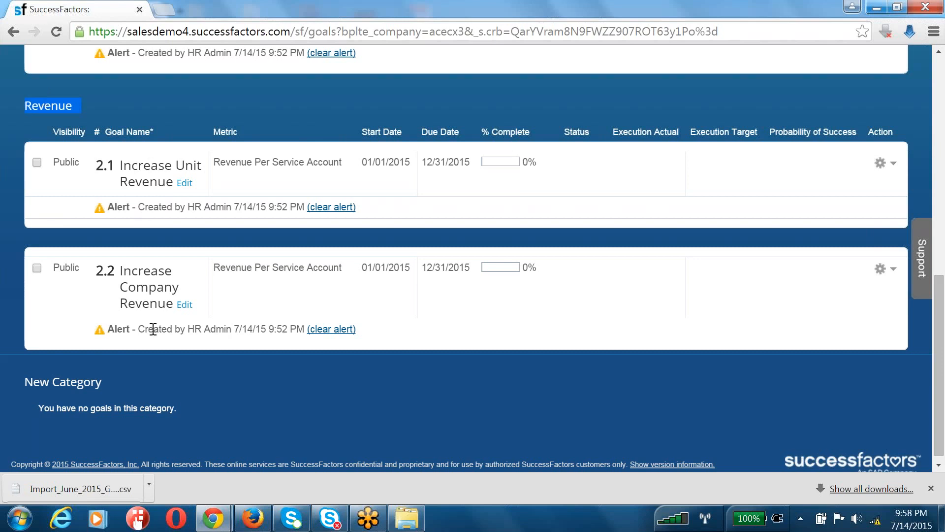
{"action": "scroll", "coordinate": [149, 329], "scroll_direction": "up", "scroll_amount": 4}
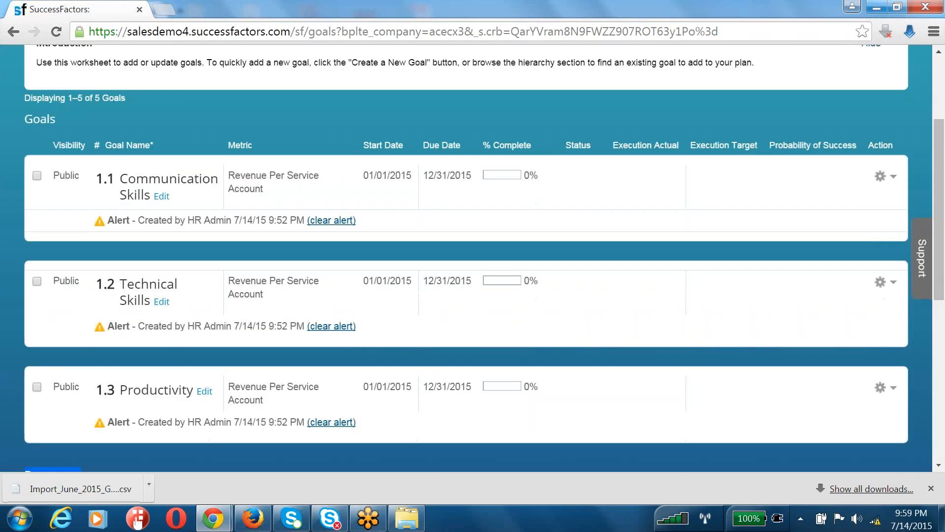
{"action": "scroll", "coordinate": [141, 228], "scroll_direction": "up", "scroll_amount": 3}
{"action": "scroll", "coordinate": [149, 247], "scroll_direction": "up", "scroll_amount": 2}
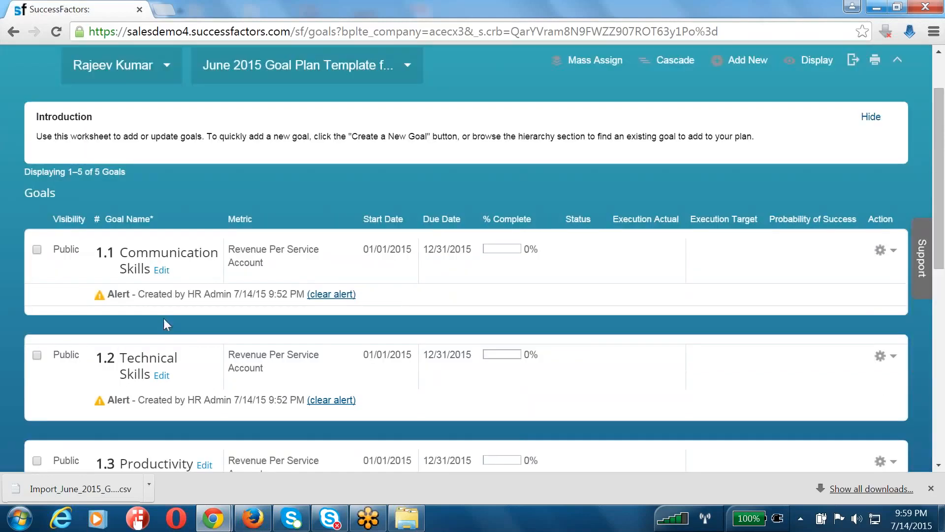
{"action": "scroll", "coordinate": [163, 318], "scroll_direction": "down", "scroll_amount": 3}
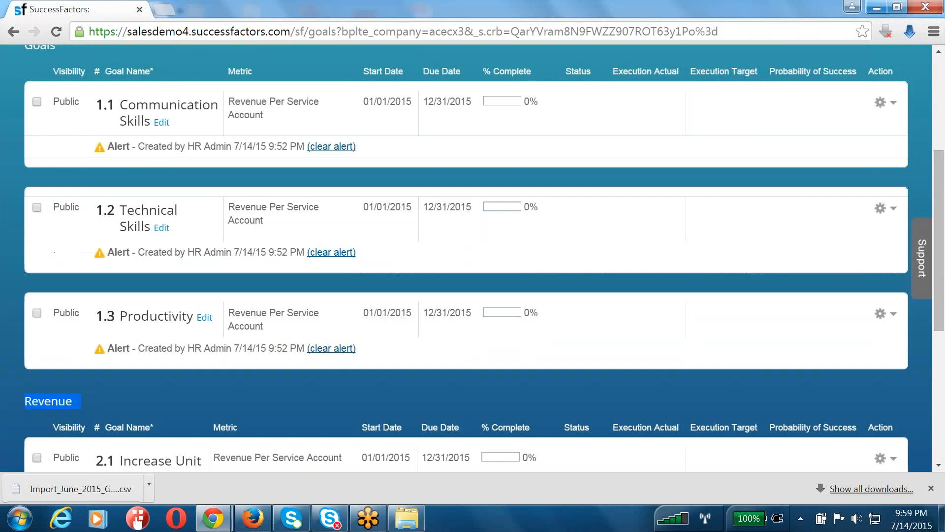
{"action": "scroll", "coordinate": [473, 258], "scroll_direction": "down", "scroll_amount": 2}
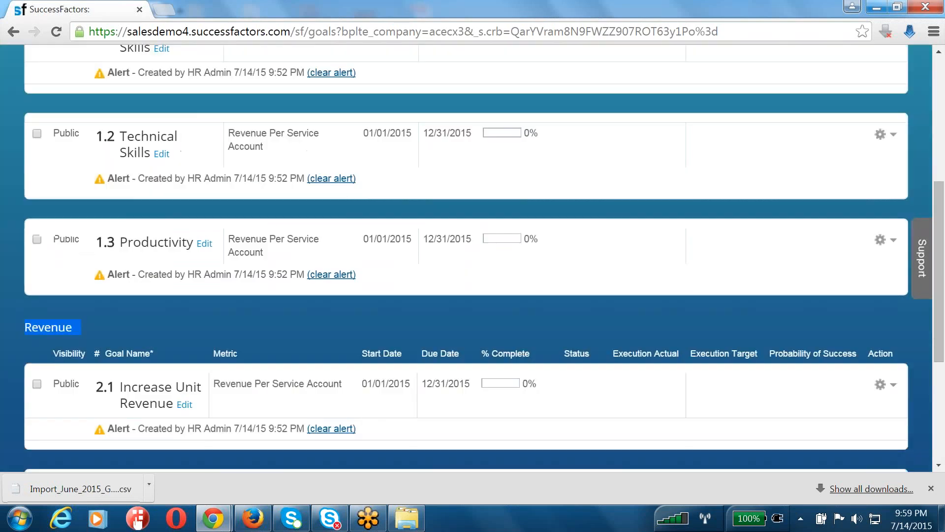
{"action": "scroll", "coordinate": [472, 259], "scroll_direction": "down", "scroll_amount": 5}
{"action": "scroll", "coordinate": [472, 259], "scroll_direction": "up", "scroll_amount": 8}
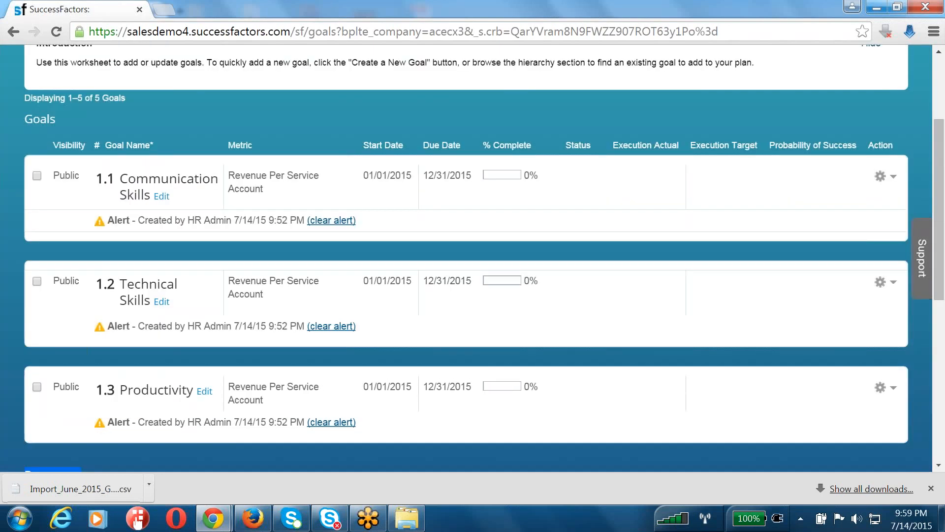
{"action": "scroll", "coordinate": [135, 279], "scroll_direction": "up", "scroll_amount": 3}
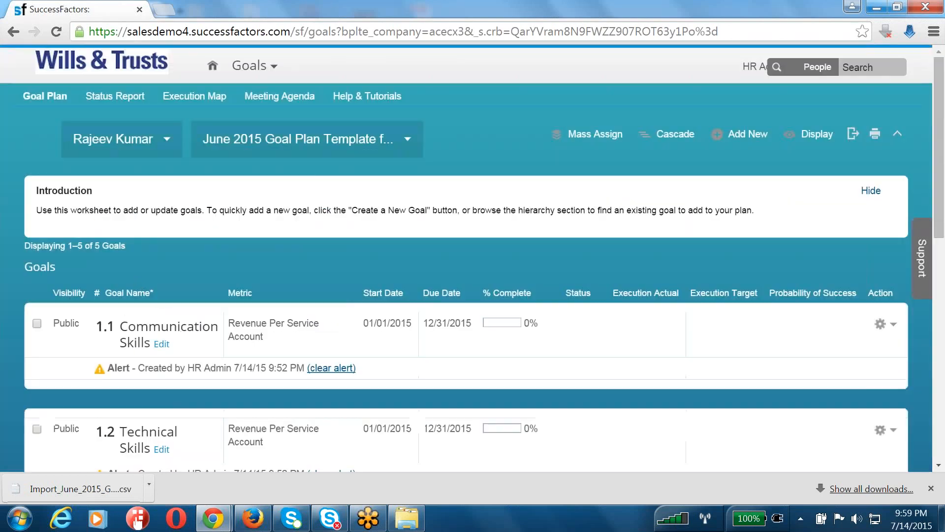
Point out the Goals and Revenue category headings among the five imported goals
{"action": "triple_click", "coordinate": [54, 267]}
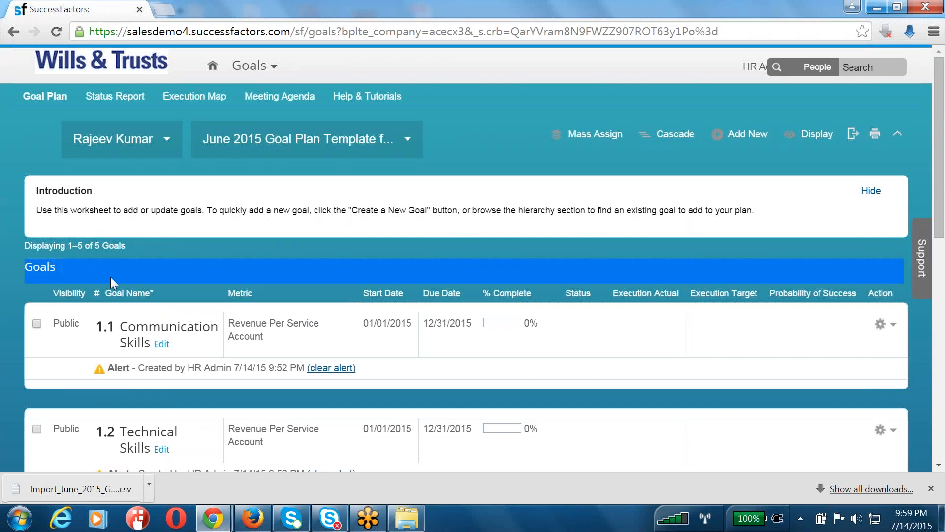
{"action": "scroll", "coordinate": [110, 277], "scroll_direction": "down", "scroll_amount": 3}
{"action": "scroll", "coordinate": [64, 326], "scroll_direction": "down", "scroll_amount": 3}
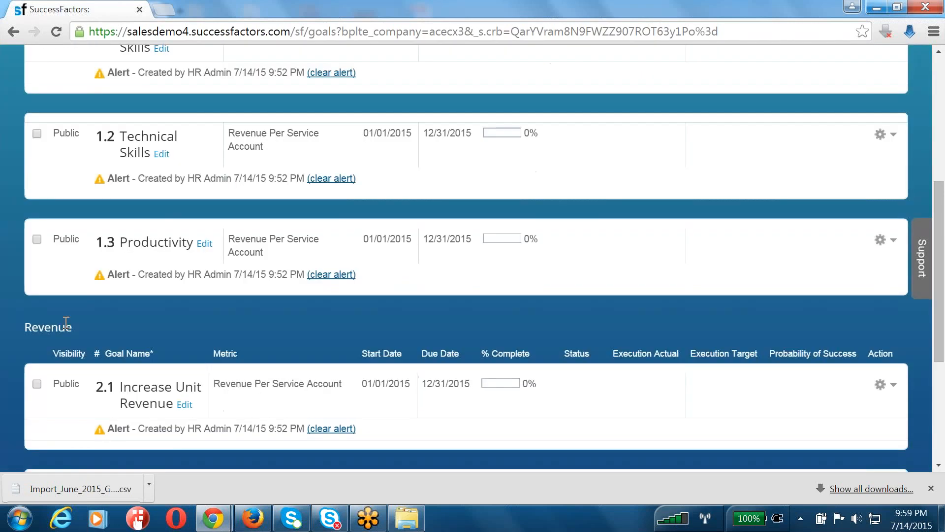
{"action": "triple_click", "coordinate": [64, 326]}
{"action": "scroll", "coordinate": [140, 344], "scroll_direction": "up", "scroll_amount": 3}
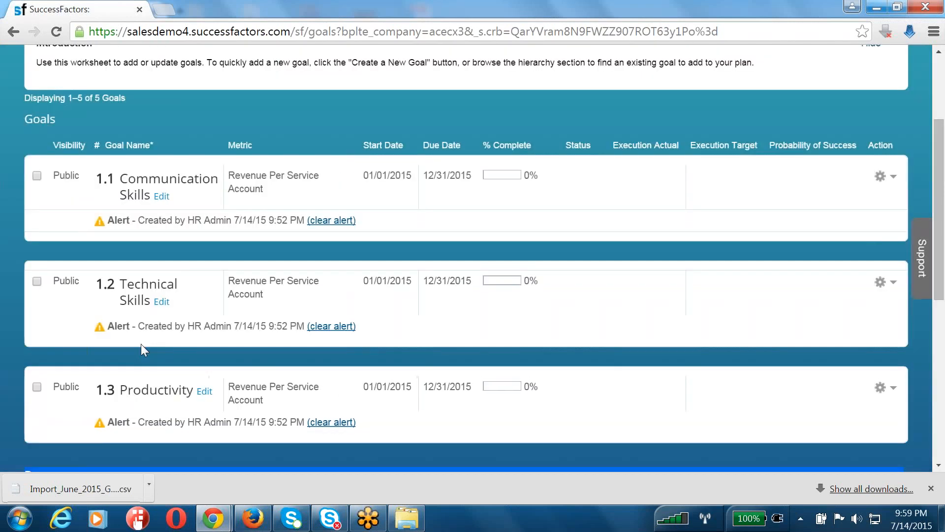
{"action": "scroll", "coordinate": [141, 343], "scroll_direction": "up", "scroll_amount": 2}
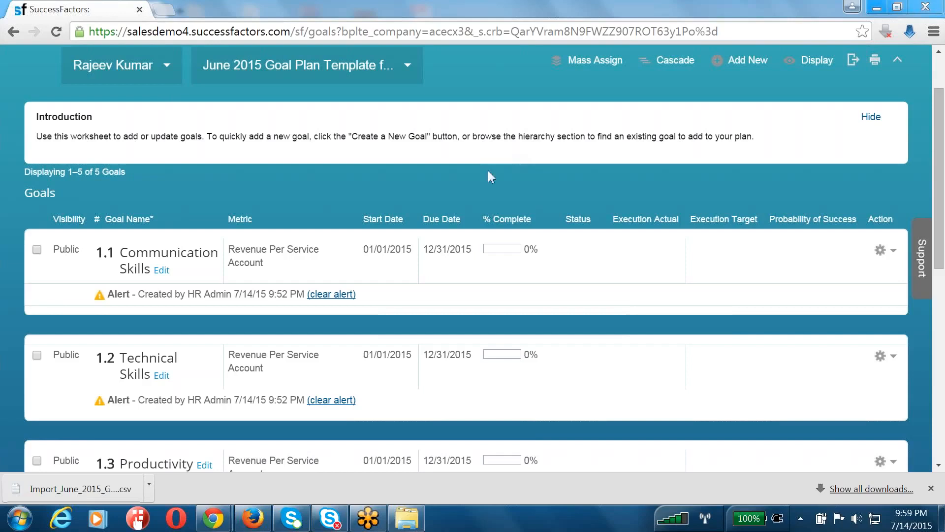
Tick goals 1.1 Communication Skills and 1.2 Technical Skills, open Cascade, then close its window
{"action": "left_click", "coordinate": [37, 249]}
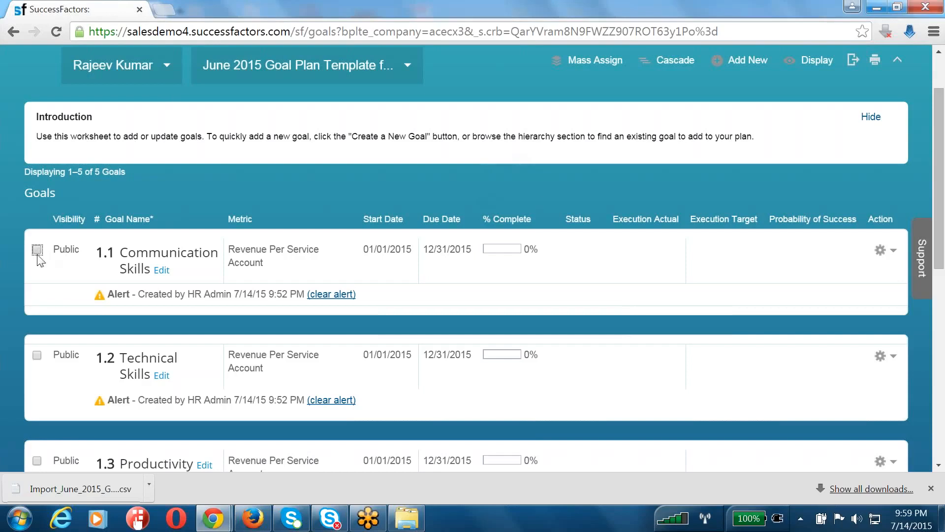
{"action": "left_click", "coordinate": [38, 356]}
{"action": "left_click", "coordinate": [675, 60]}
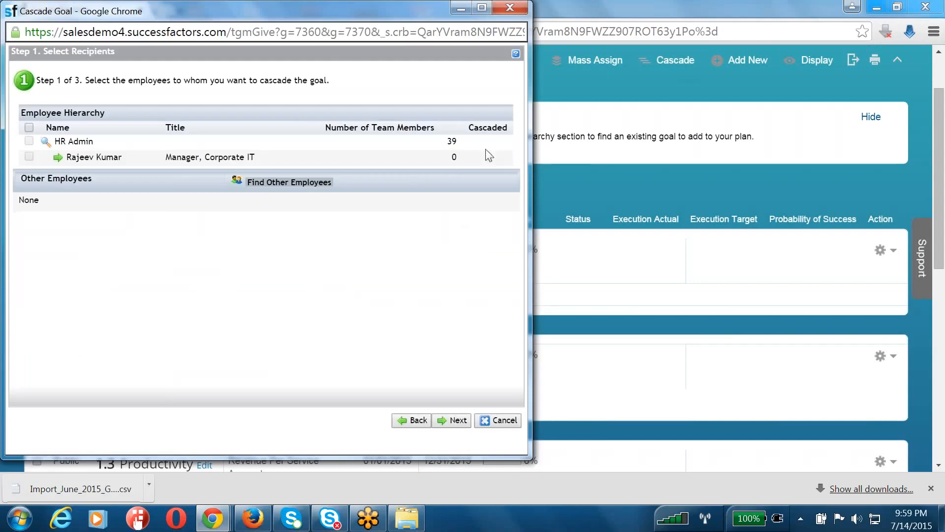
{"action": "left_click", "coordinate": [508, 10]}
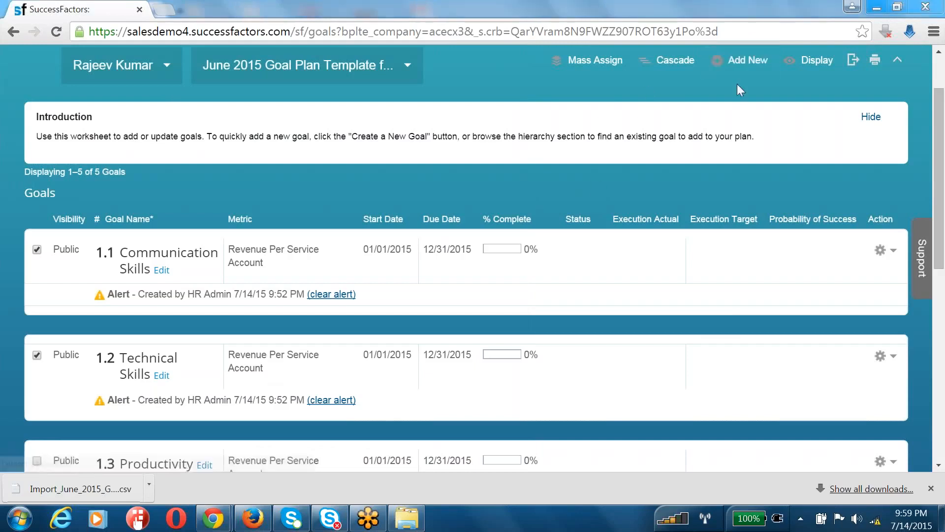
End the proxy session with HR Admin > Become Self
{"action": "scroll", "coordinate": [737, 84], "scroll_direction": "up", "scroll_amount": 2}
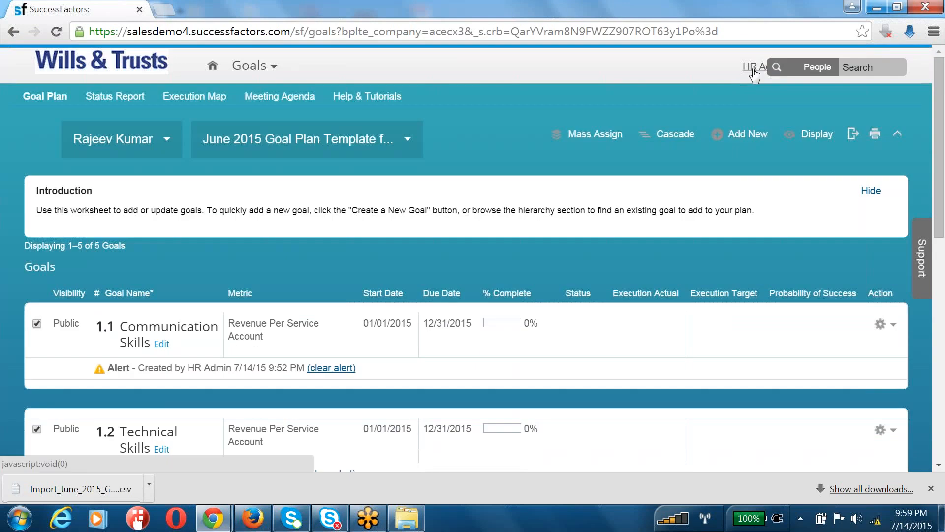
{"action": "left_click", "coordinate": [754, 69]}
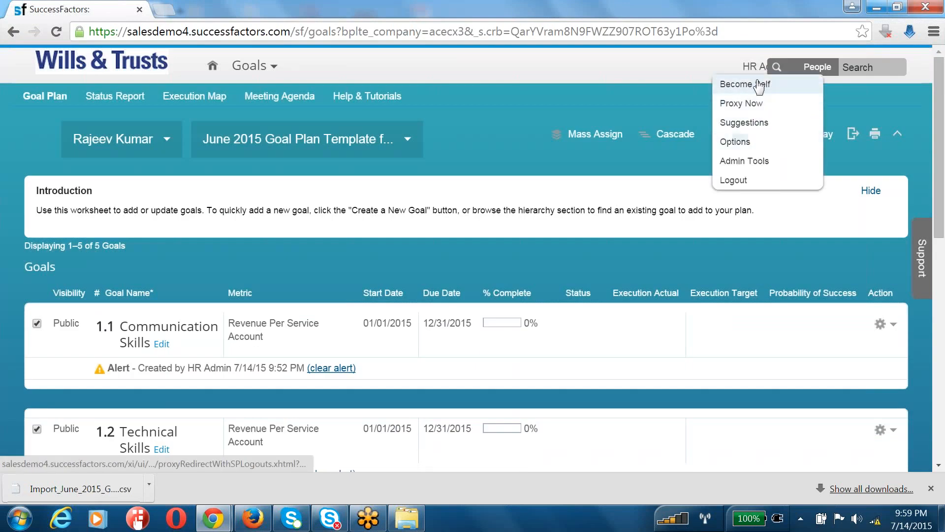
{"action": "left_click", "coordinate": [760, 85]}
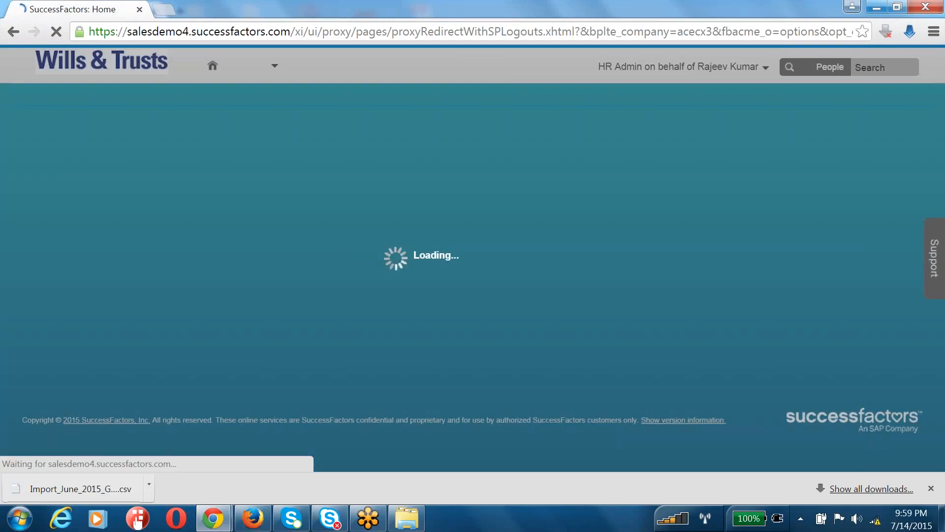
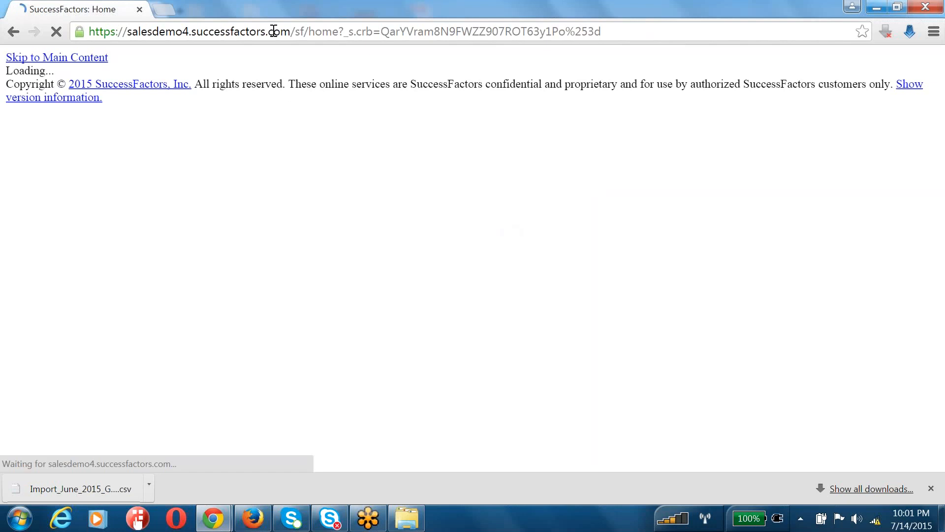
Replace the Chrome address path with the SuccessFactors 'login' page and load it
{"action": "left_click_drag", "start_coordinate": [298, 31], "coordinate": [606, 31]}
{"action": "type", "text": "l"}
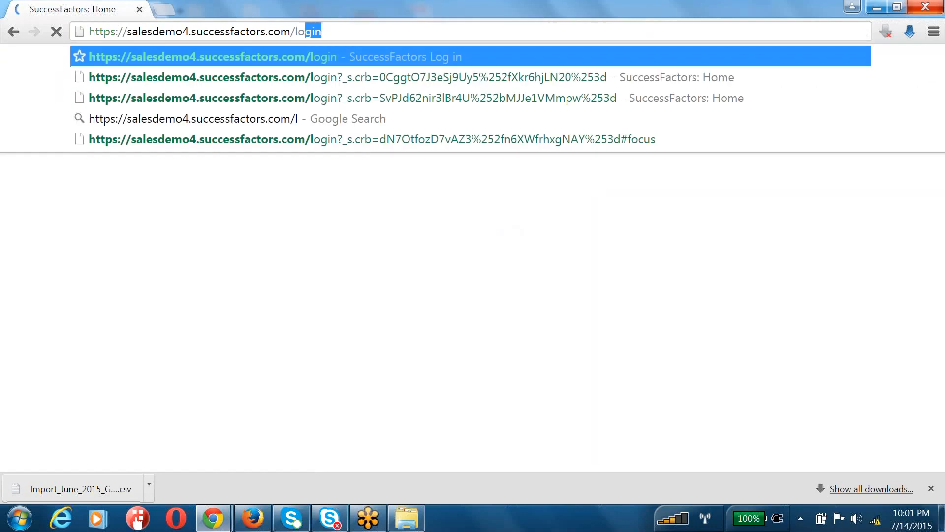
{"action": "key", "text": "Return"}
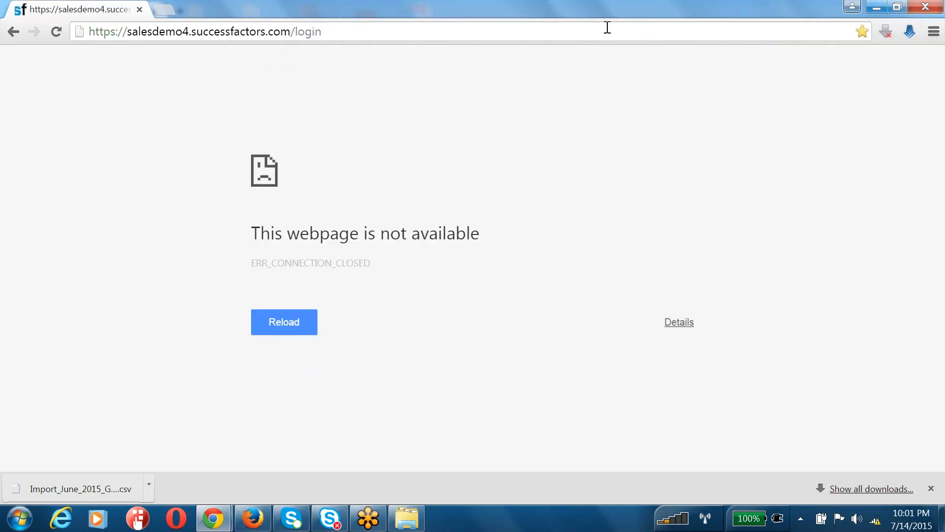
Retry the login address after 'This webpage is not available', then close the network status box
{"action": "left_click", "coordinate": [608, 28]}
{"action": "key", "text": "Return"}
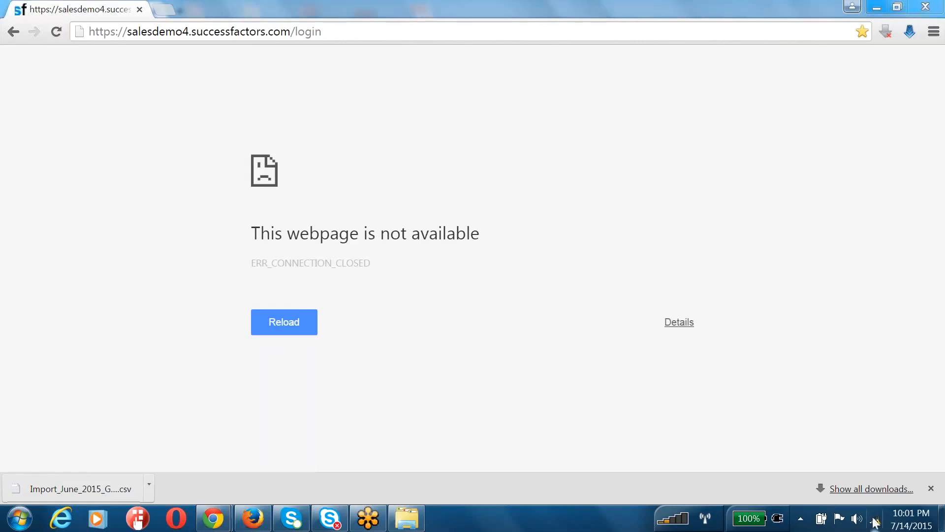
{"action": "mouse_move", "coordinate": [873, 517]}
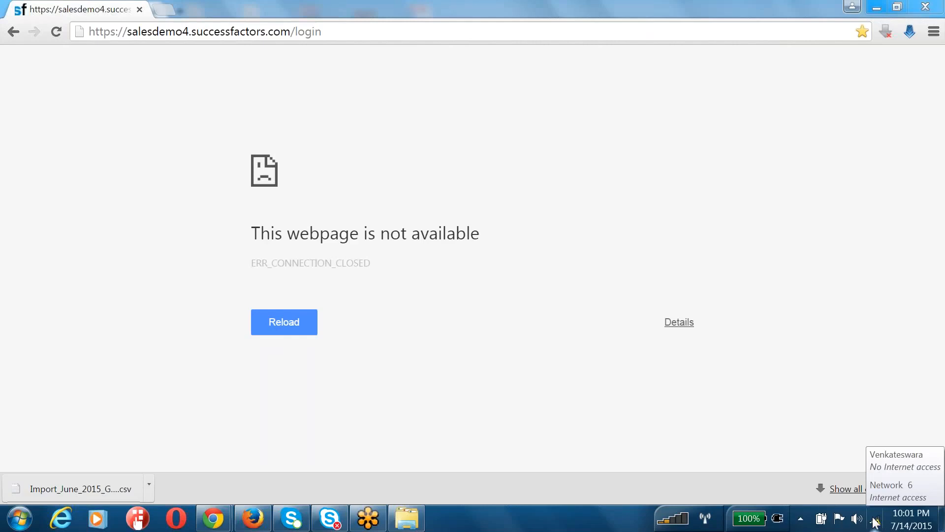
{"action": "left_click", "coordinate": [482, 32]}
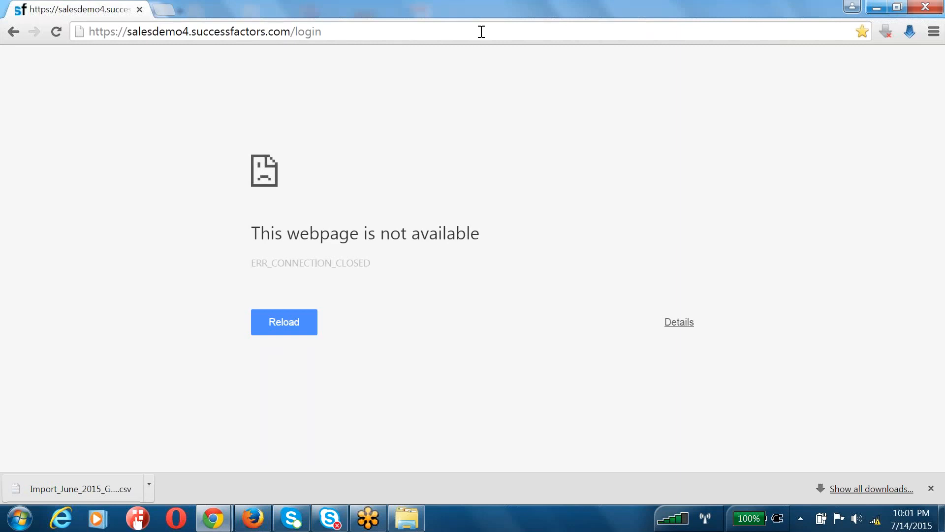
In Firefox, replace the address path with 'login', load it, then show the desktop
{"action": "left_click", "coordinate": [253, 518]}
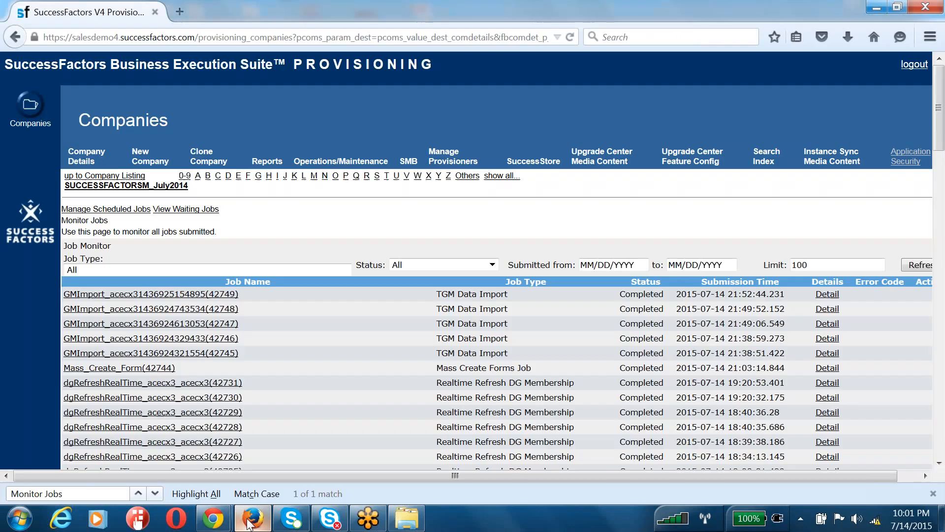
{"action": "left_click", "coordinate": [193, 38]}
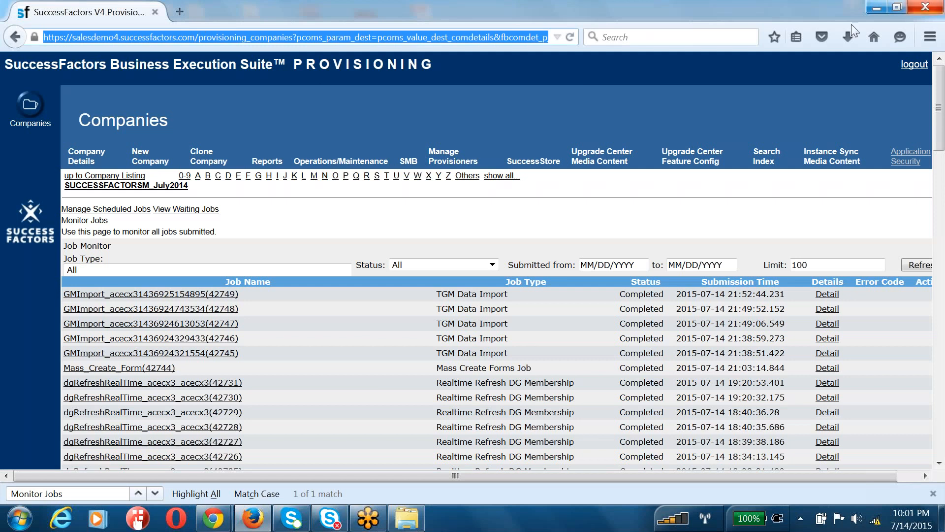
{"action": "left_click", "coordinate": [197, 39]}
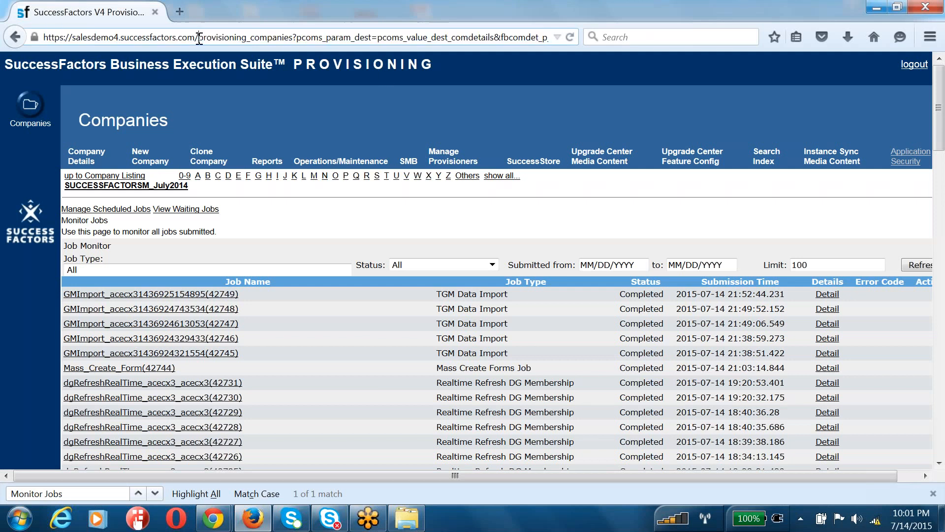
{"action": "key", "text": "shift+End"}
{"action": "type", "text": "login"}
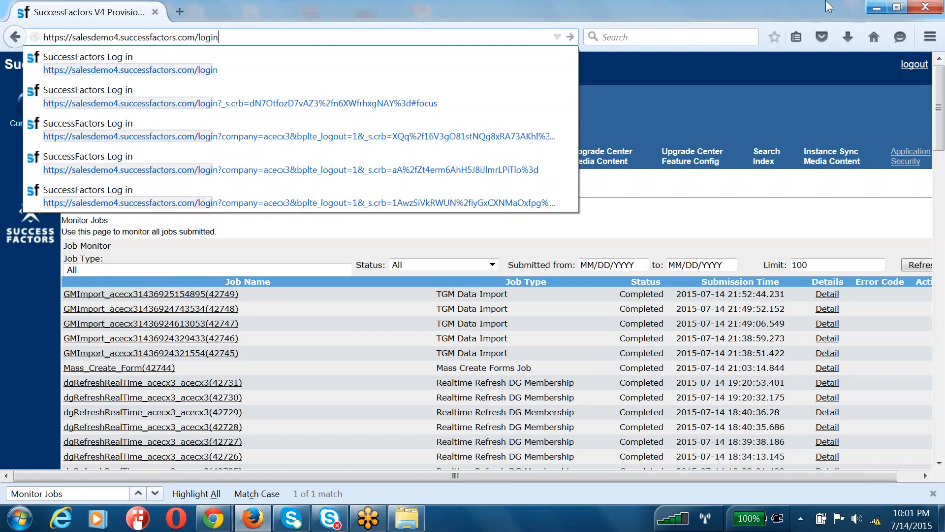
{"action": "key", "text": "Return"}
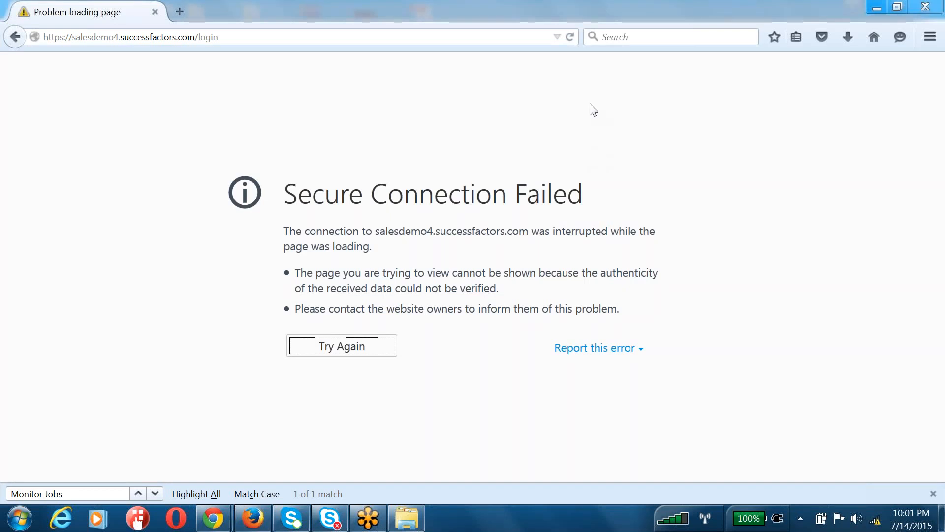
{"action": "key", "text": "super+d"}
{"action": "mouse_move", "coordinate": [875, 525]}
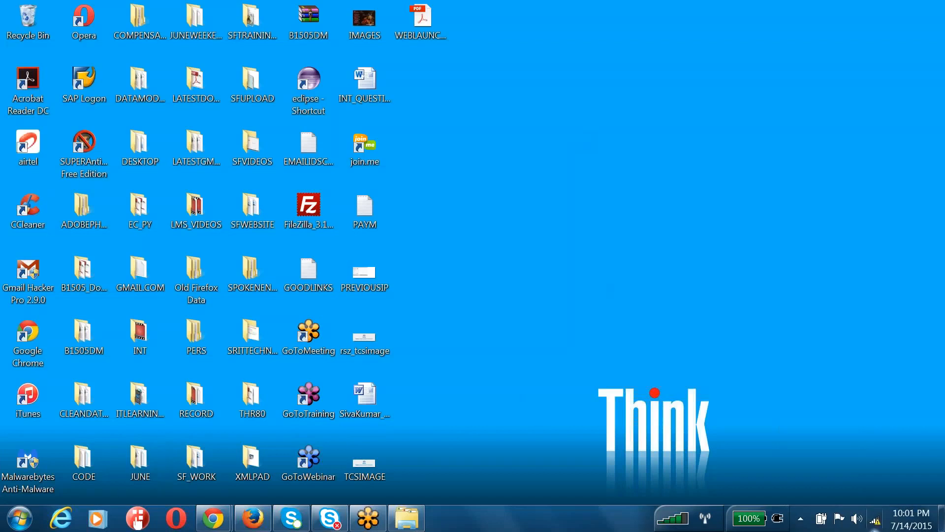
Dismiss the network troubleshooting menu and reload the login page in Chrome
{"action": "right_click", "coordinate": [875, 525]}
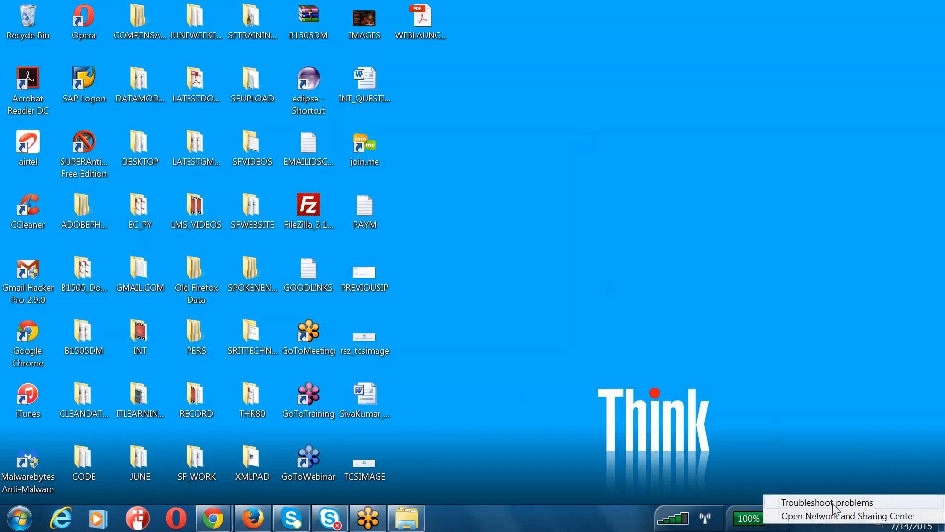
{"action": "left_click", "coordinate": [740, 460]}
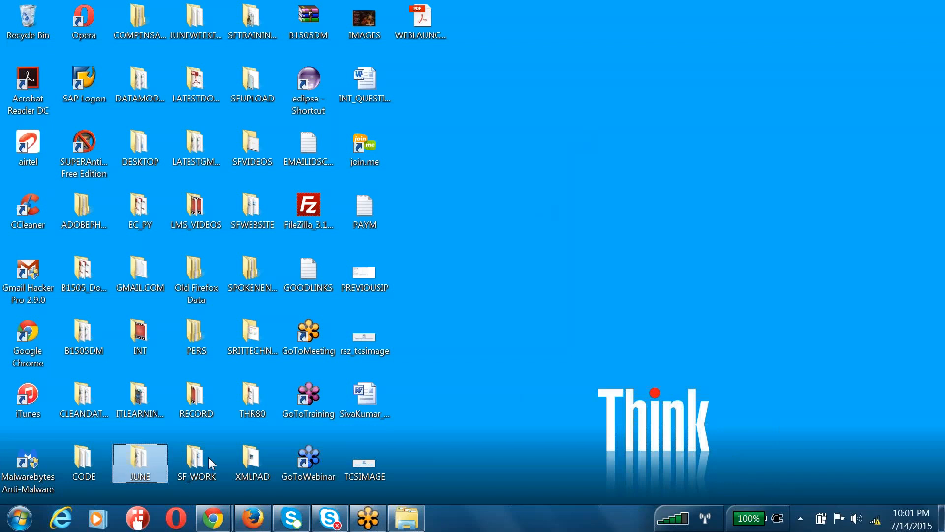
{"action": "mouse_move", "coordinate": [218, 522]}
{"action": "left_click", "coordinate": [164, 454]}
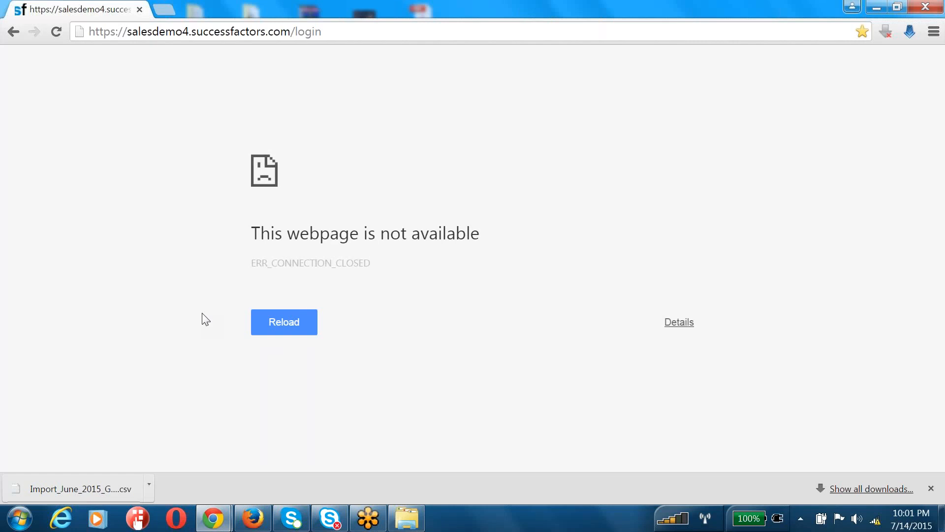
{"action": "left_click", "coordinate": [331, 33]}
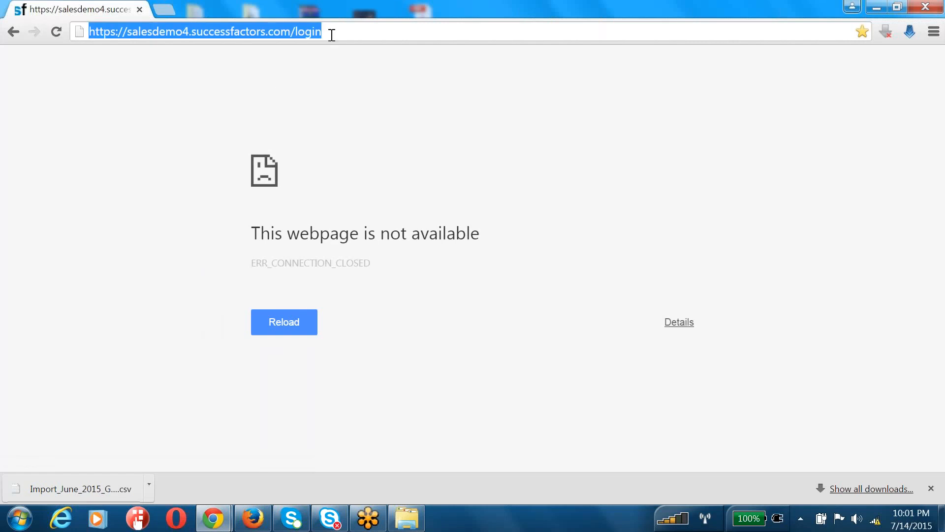
{"action": "key", "text": "Return"}
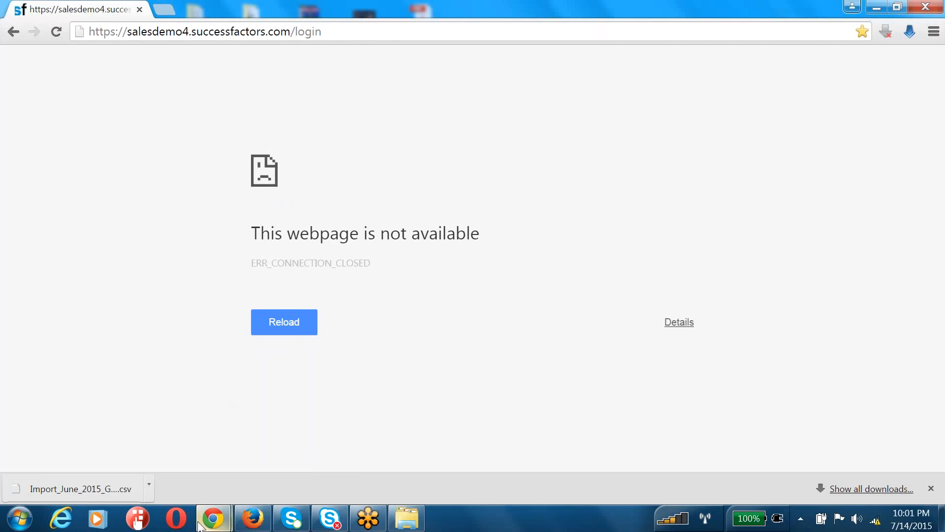
Minimize Firefox and close Chrome, leaving the bare desktop
{"action": "left_click", "coordinate": [251, 519]}
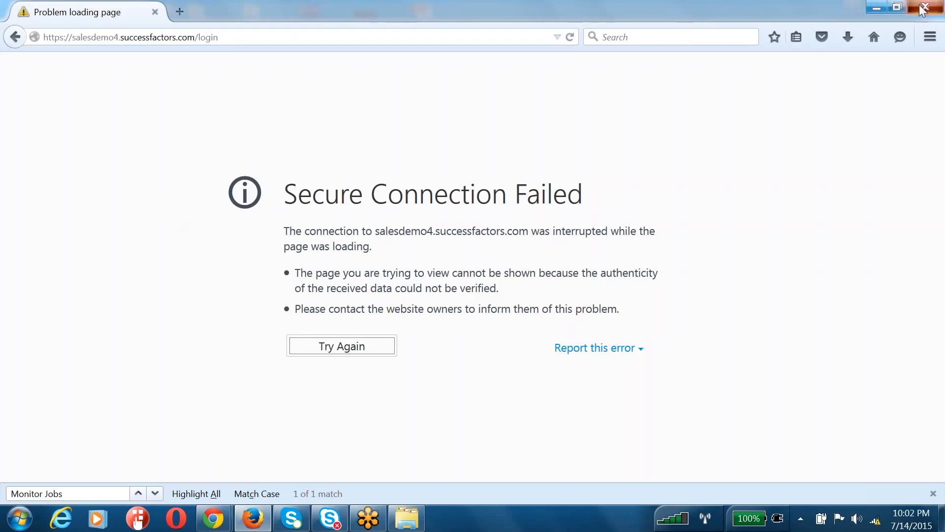
{"action": "left_click", "coordinate": [879, 6]}
{"action": "left_click", "coordinate": [926, 7]}
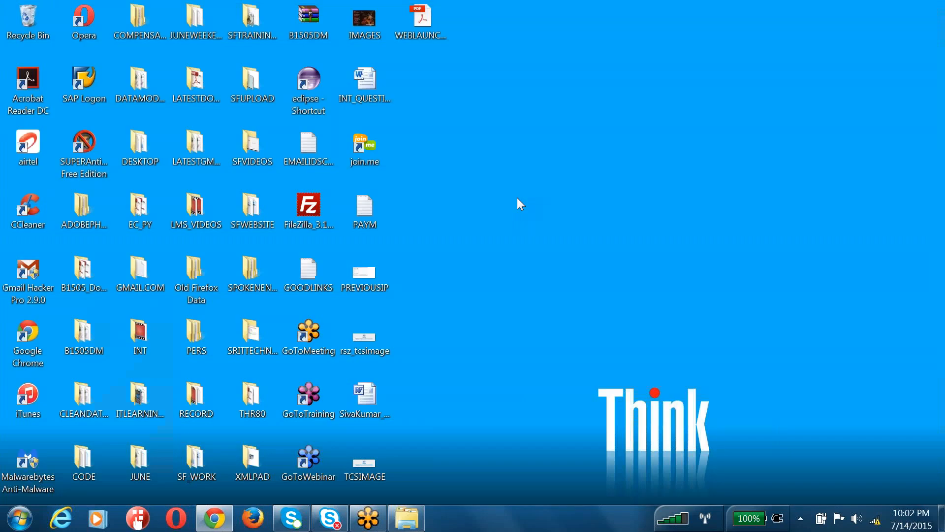
{"action": "mouse_move", "coordinate": [211, 520]}
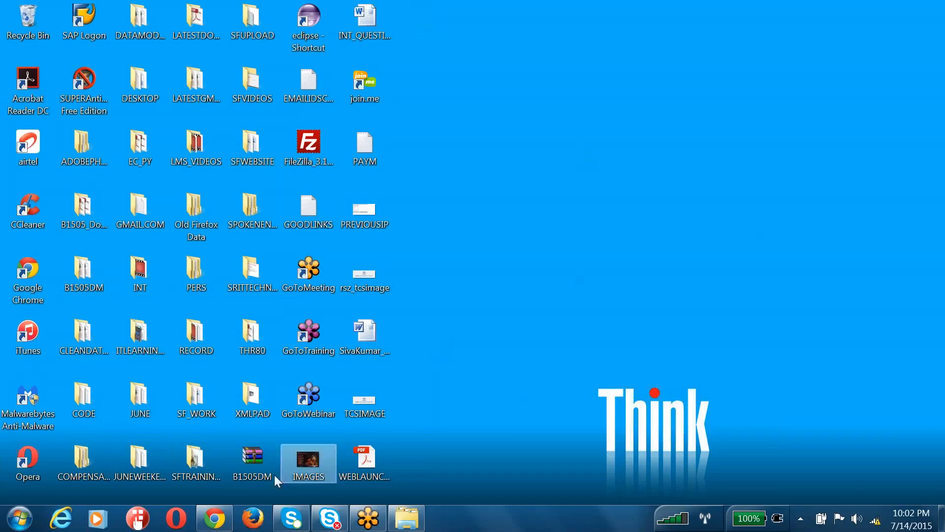
Relaunch Firefox, decline the default-browser prompt, and enter the 'SuccessFactors Log in' suggestion from 'sales'
{"action": "left_click", "coordinate": [249, 519]}
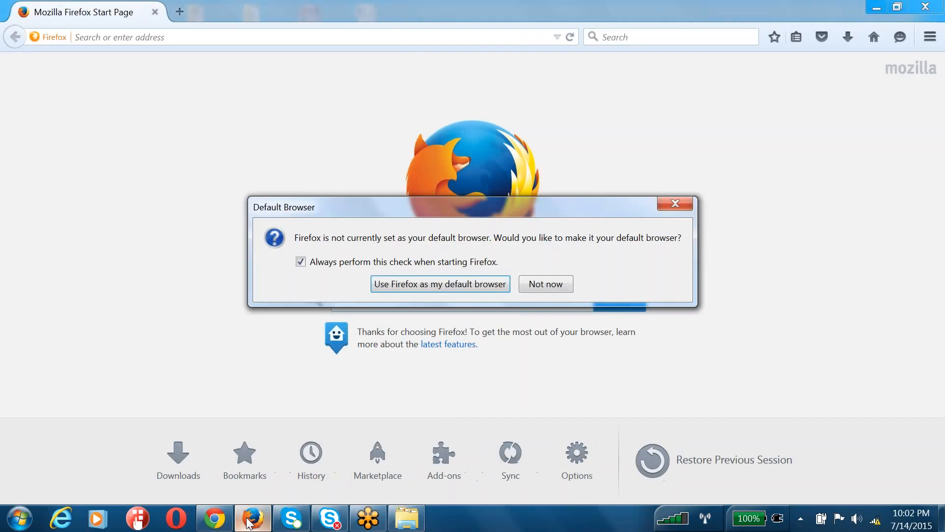
{"action": "left_click", "coordinate": [539, 285]}
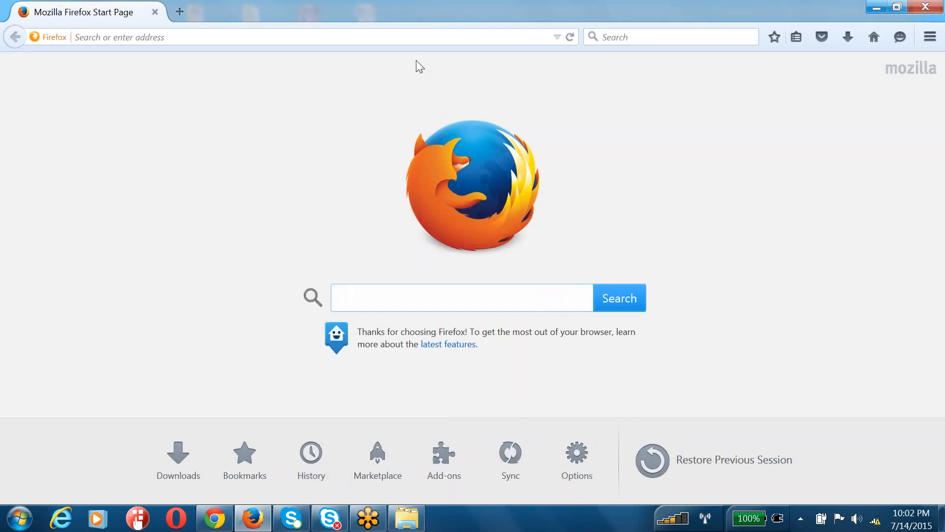
{"action": "left_click", "coordinate": [410, 33]}
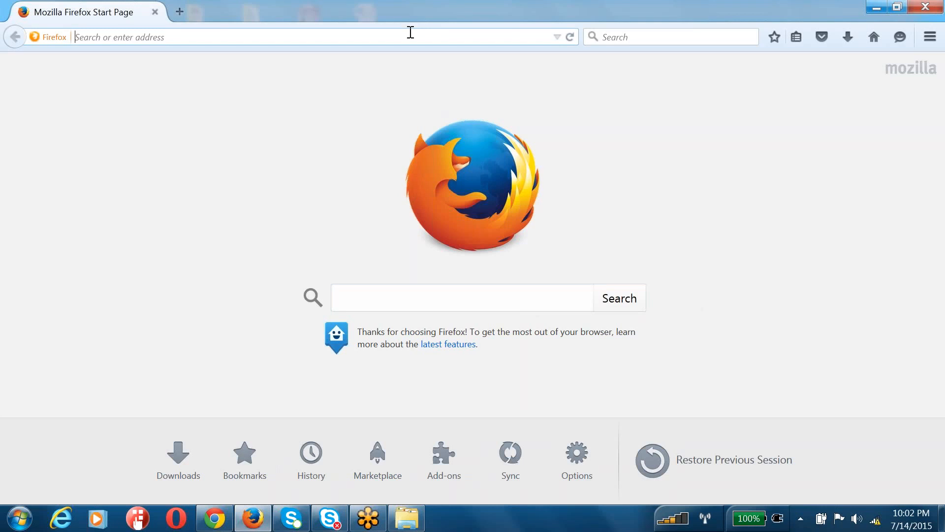
{"action": "type", "text": "salesdemo4.successfactors.com/"}
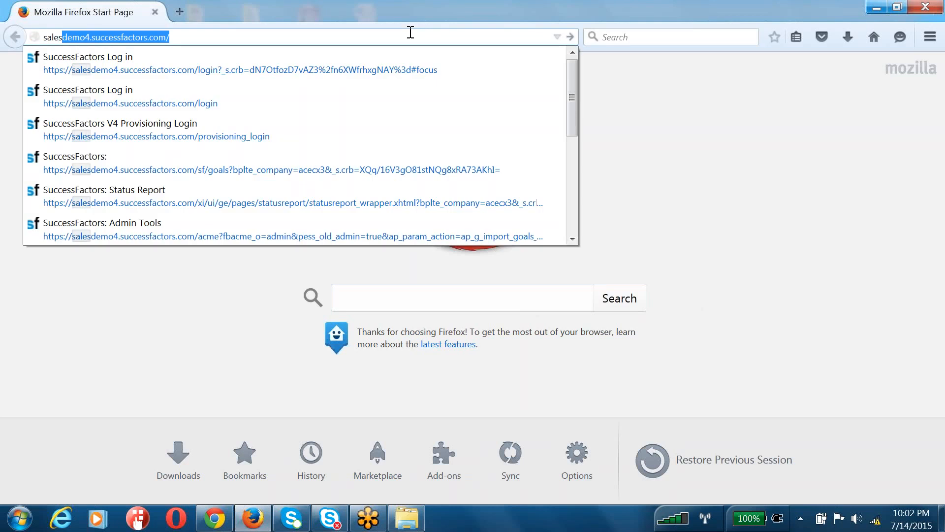
{"action": "key", "text": "Down"}
{"action": "key", "text": "Down"}
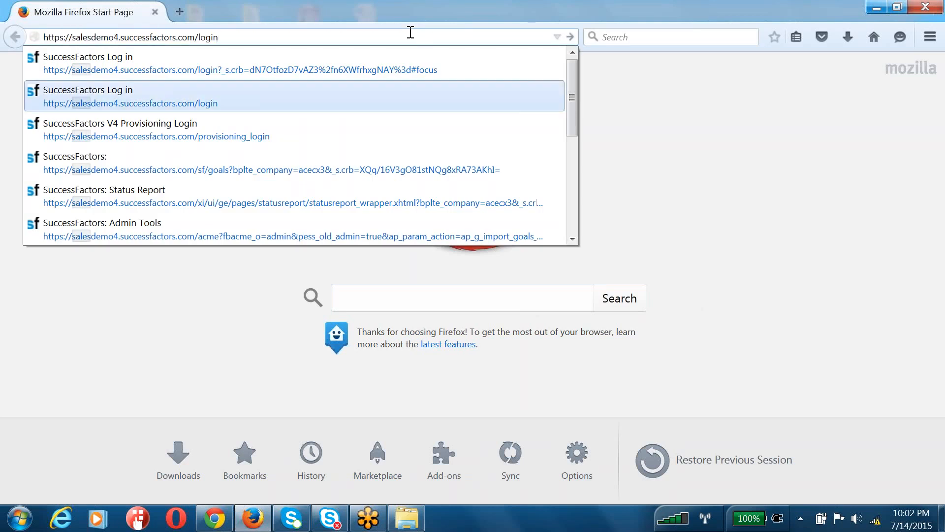
{"action": "key", "text": "Return"}
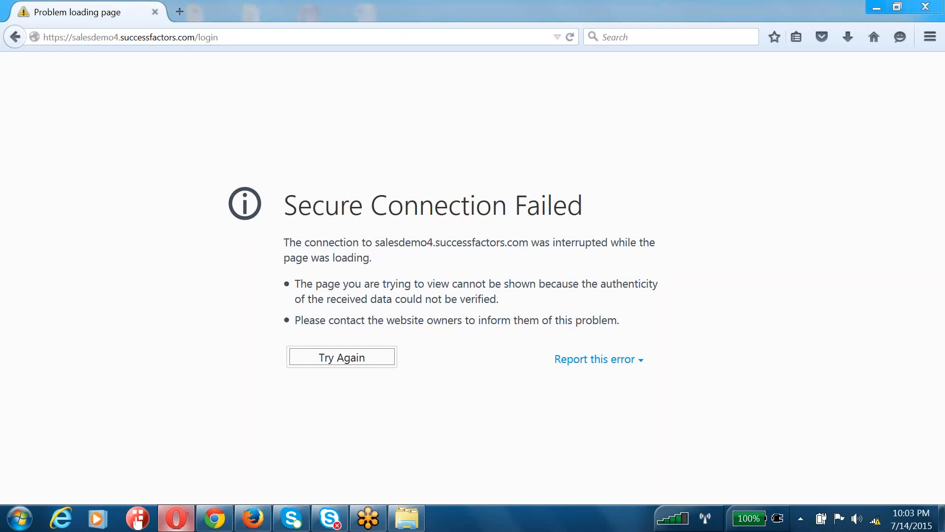
{"action": "left_click", "coordinate": [176, 517]}
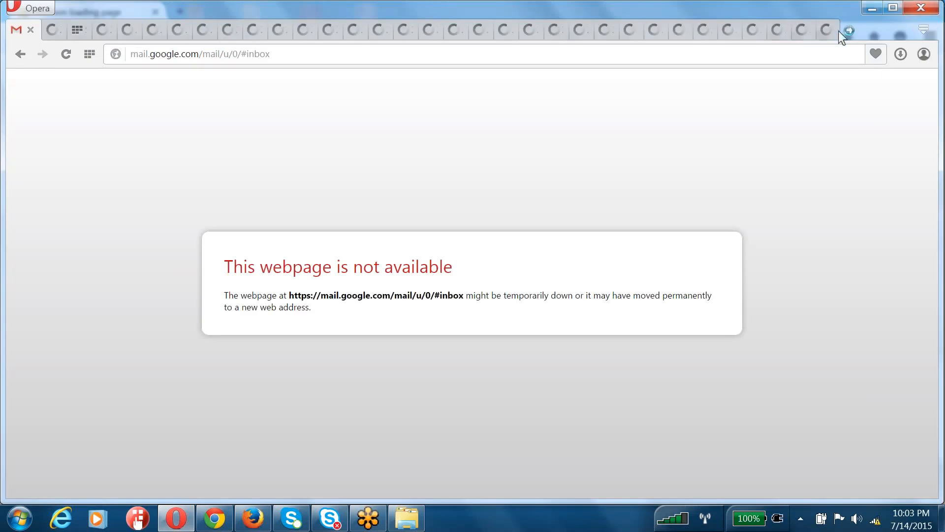
{"action": "left_click", "coordinate": [920, 7]}
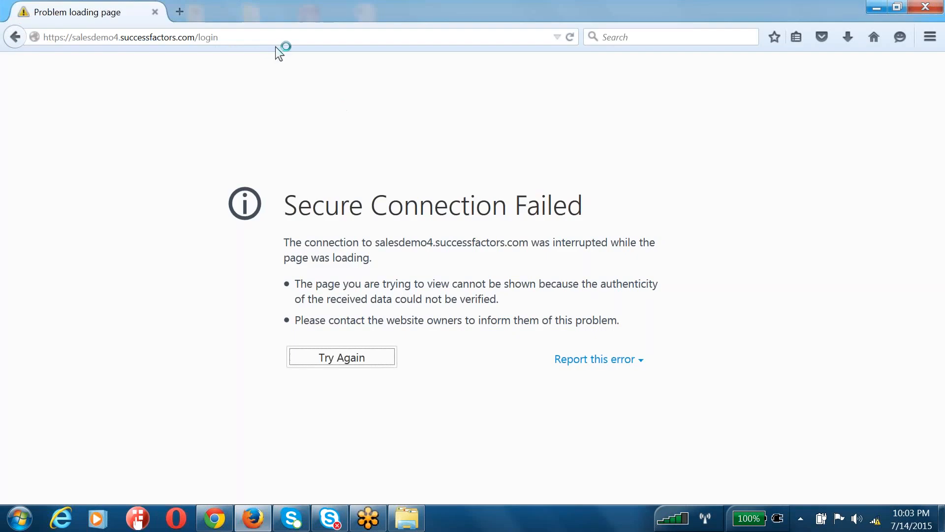
{"action": "left_click", "coordinate": [265, 35]}
{"action": "key", "text": "Return"}
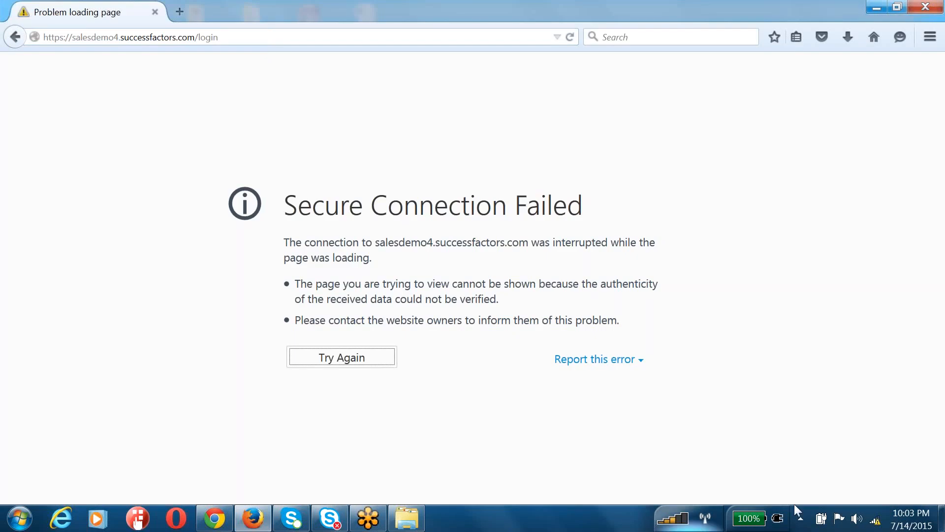
{"action": "mouse_move", "coordinate": [876, 524]}
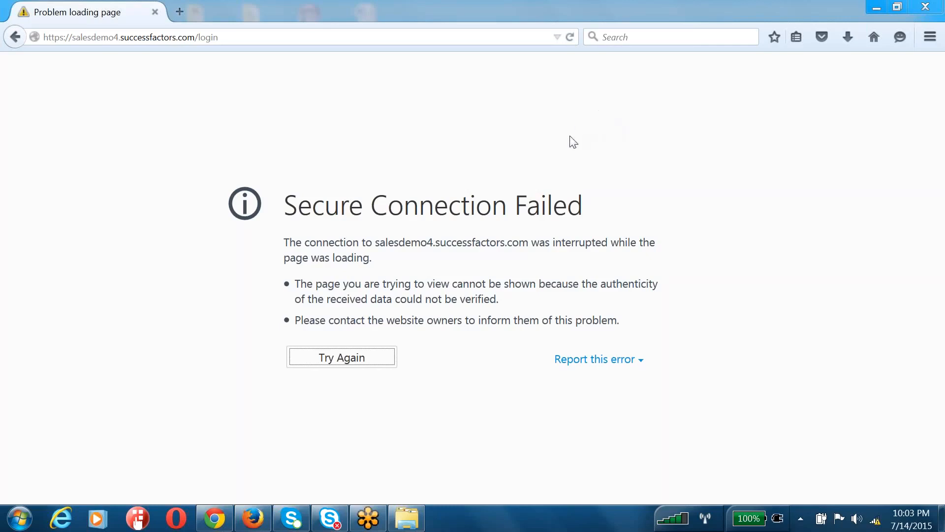
{"action": "left_click", "coordinate": [294, 35]}
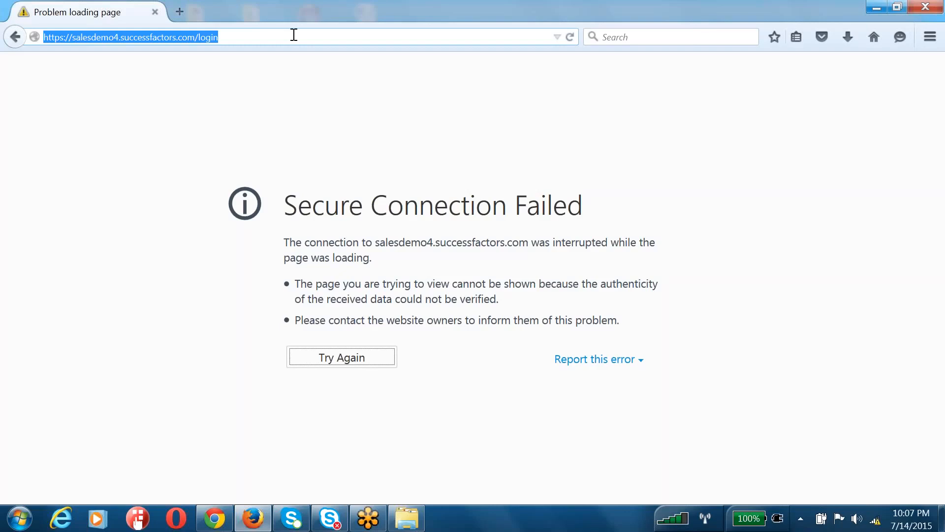
{"action": "left_click", "coordinate": [293, 34]}
{"action": "key", "text": "Return"}
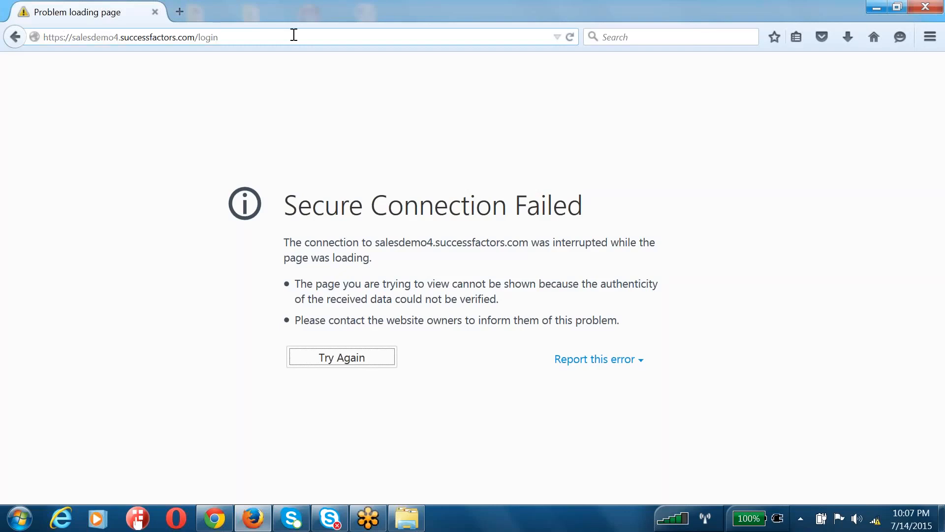
{"action": "left_click", "coordinate": [294, 35]}
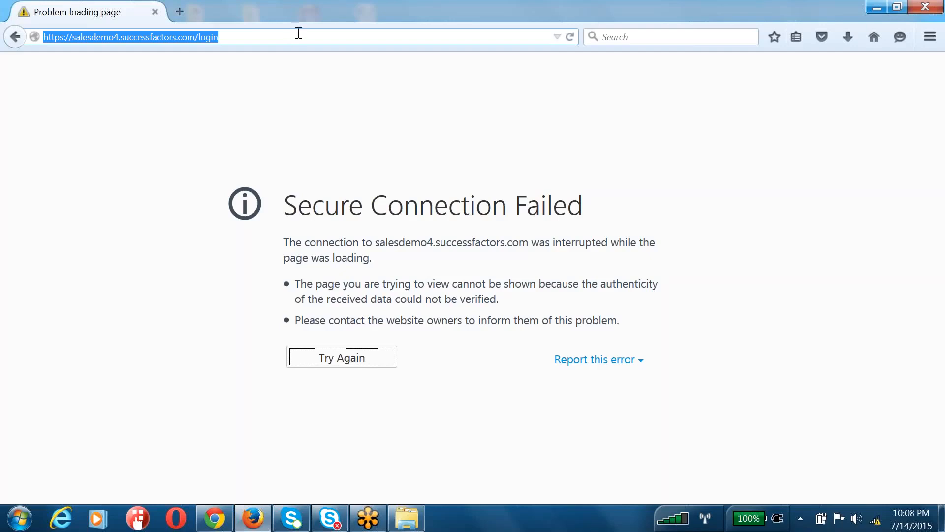
{"action": "left_click", "coordinate": [849, 103]}
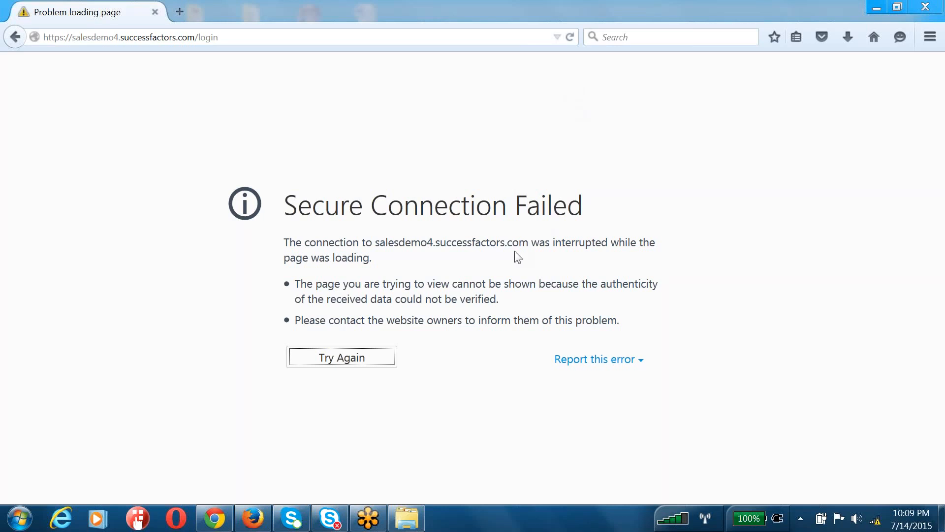
{"action": "left_click", "coordinate": [18, 518]}
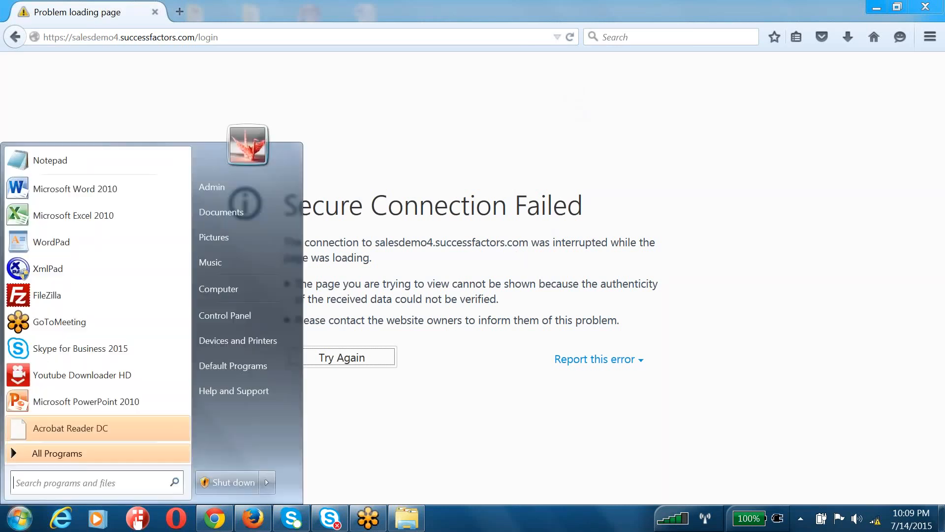
{"action": "left_click", "coordinate": [484, 146]}
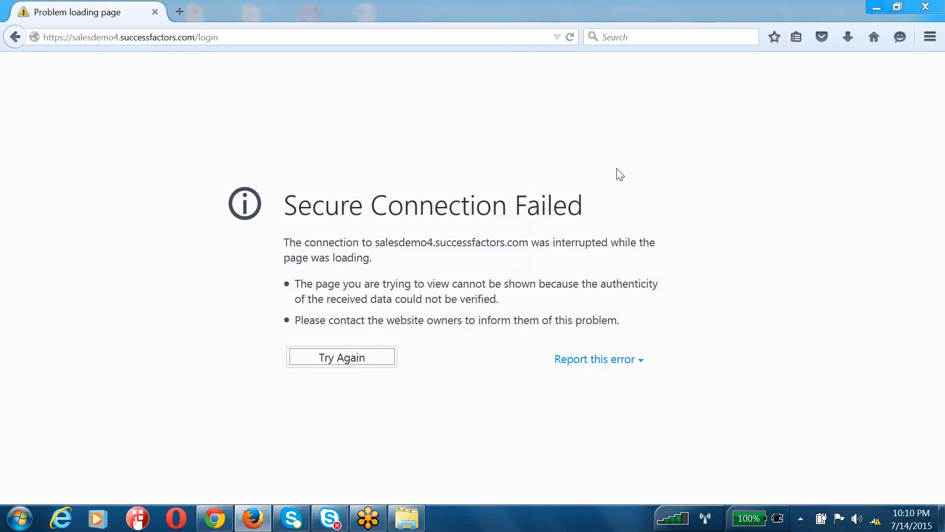
{"action": "left_click", "coordinate": [505, 34]}
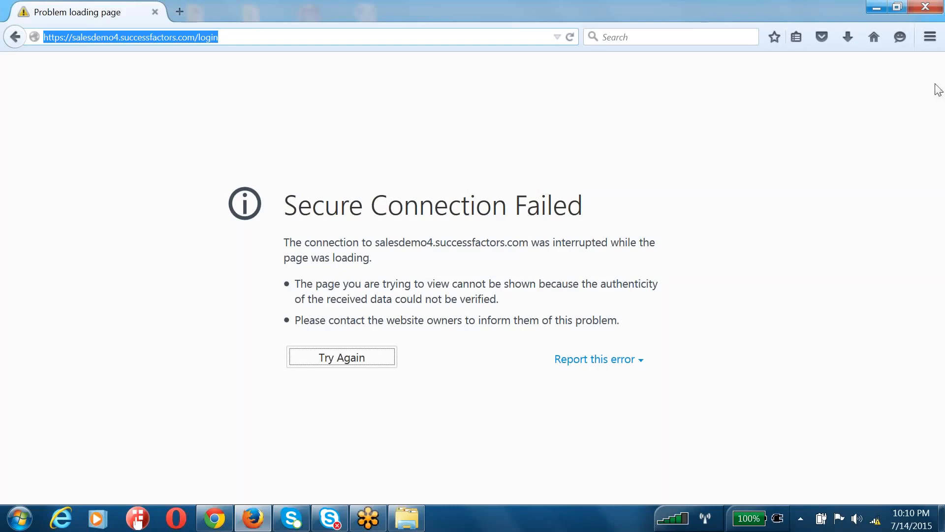
{"action": "left_click", "coordinate": [583, 67]}
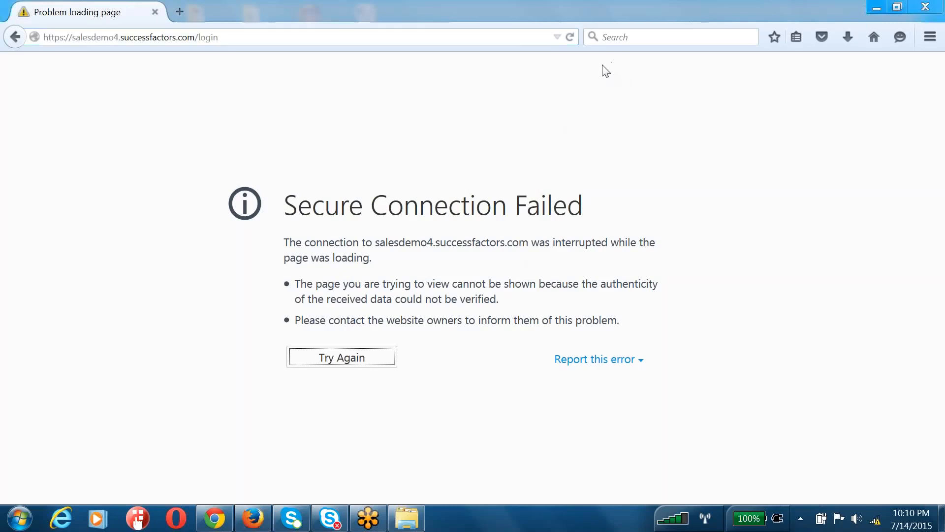